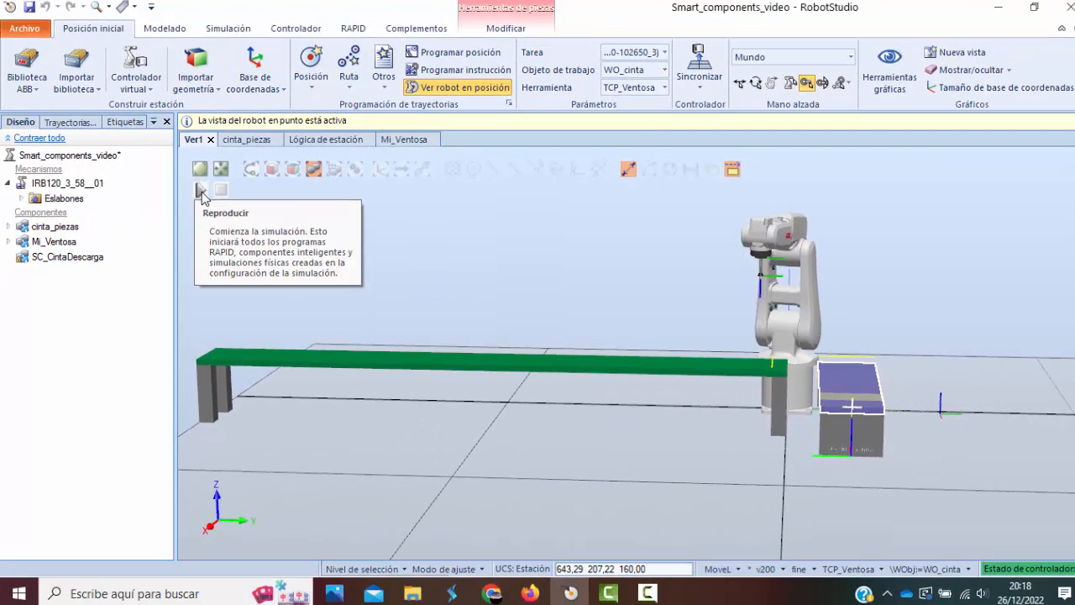
Run the station simulation twice to watch the robot pick parts from the conveyor, stopping and resetting it after each run.
left_click(184, 190)
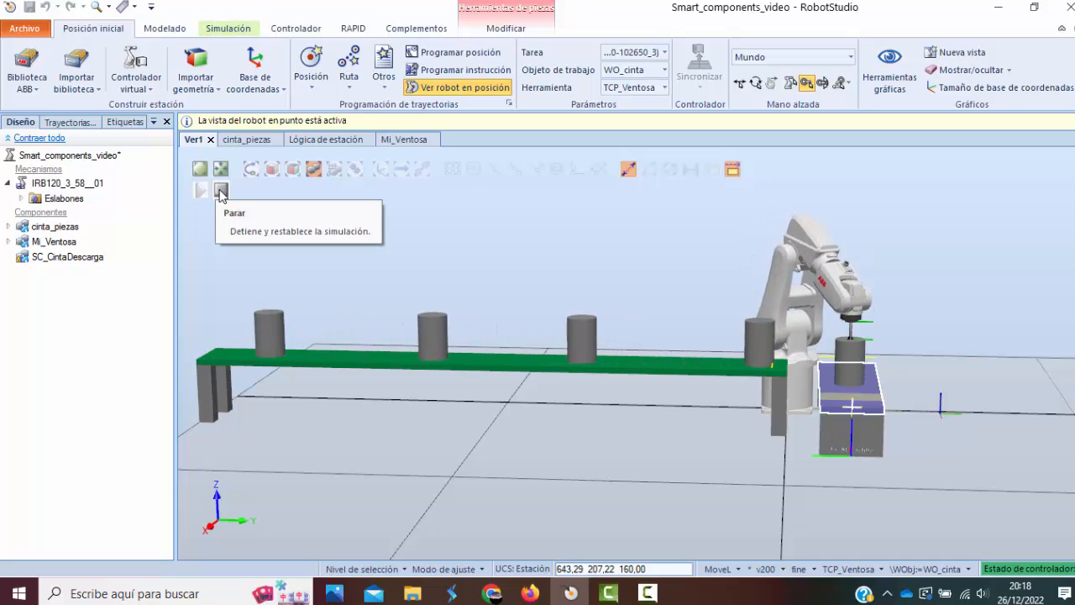
left_click(220, 192)
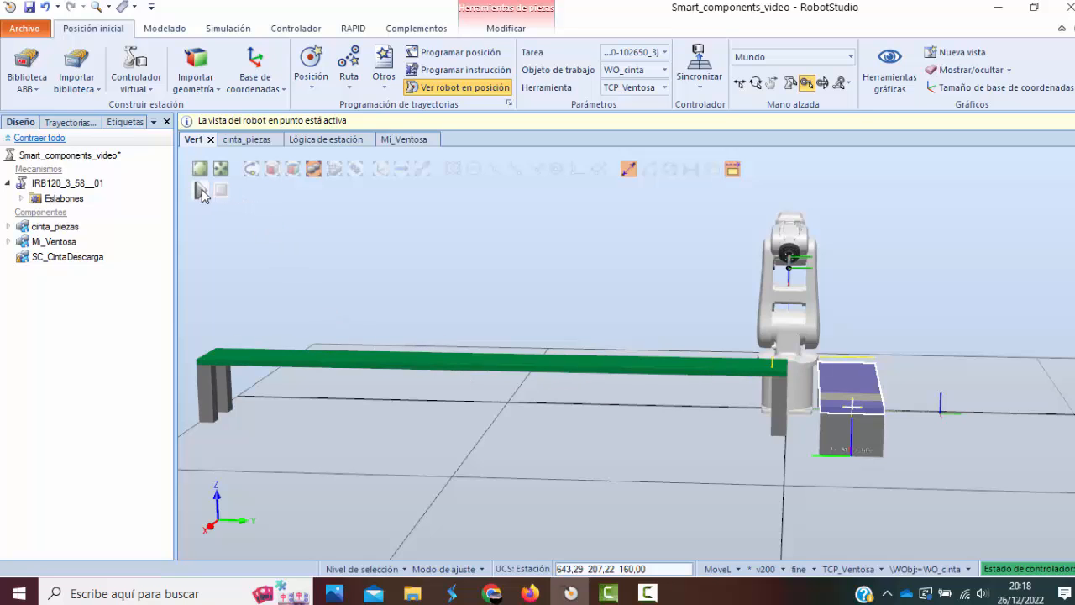
left_click(202, 191)
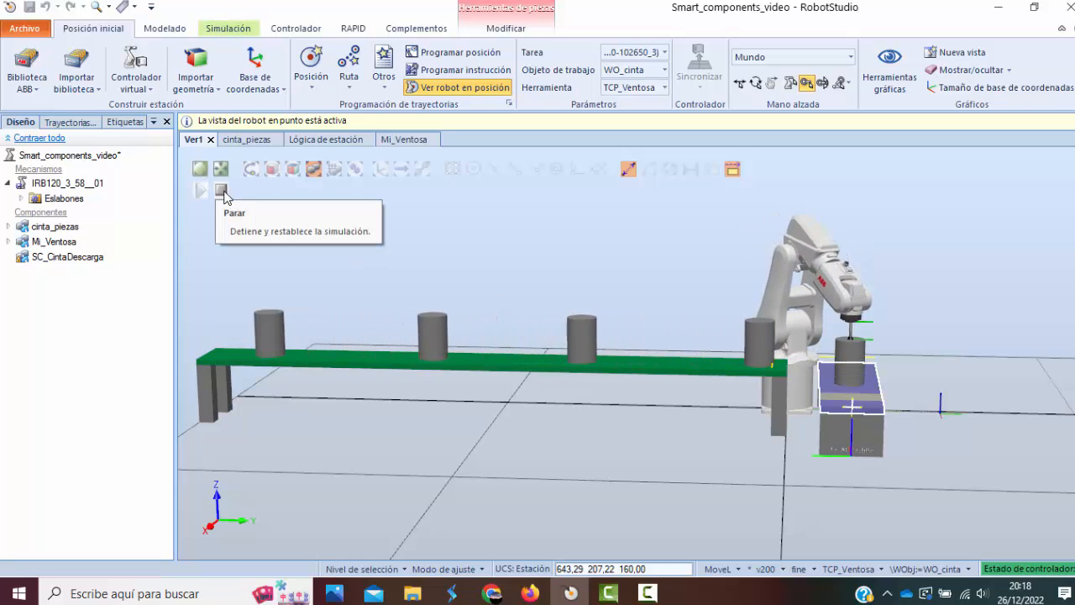
left_click(222, 191)
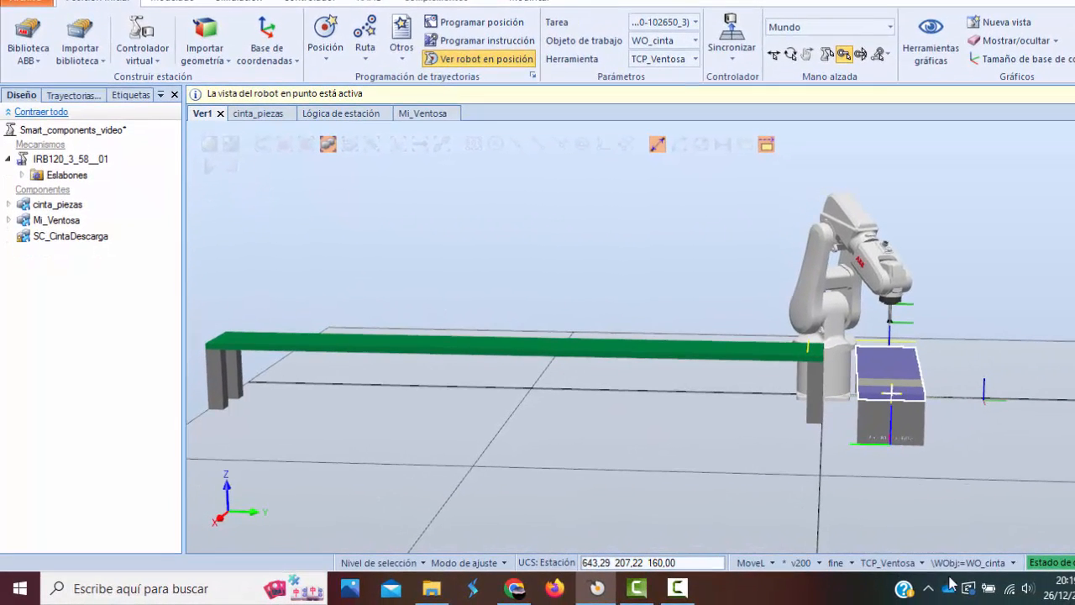
left_click(687, 590)
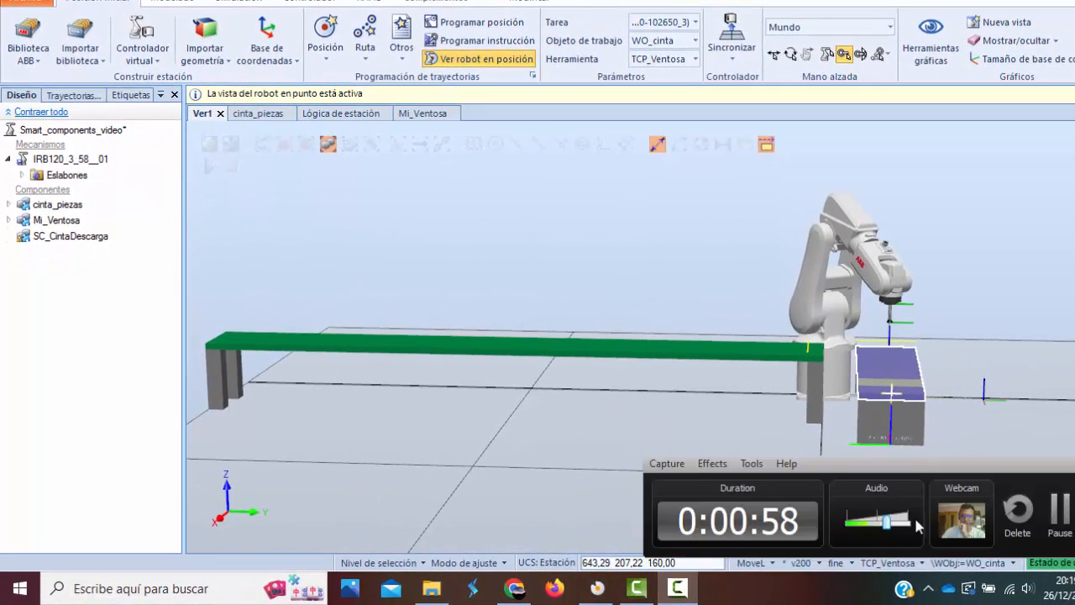
left_click(1062, 514)
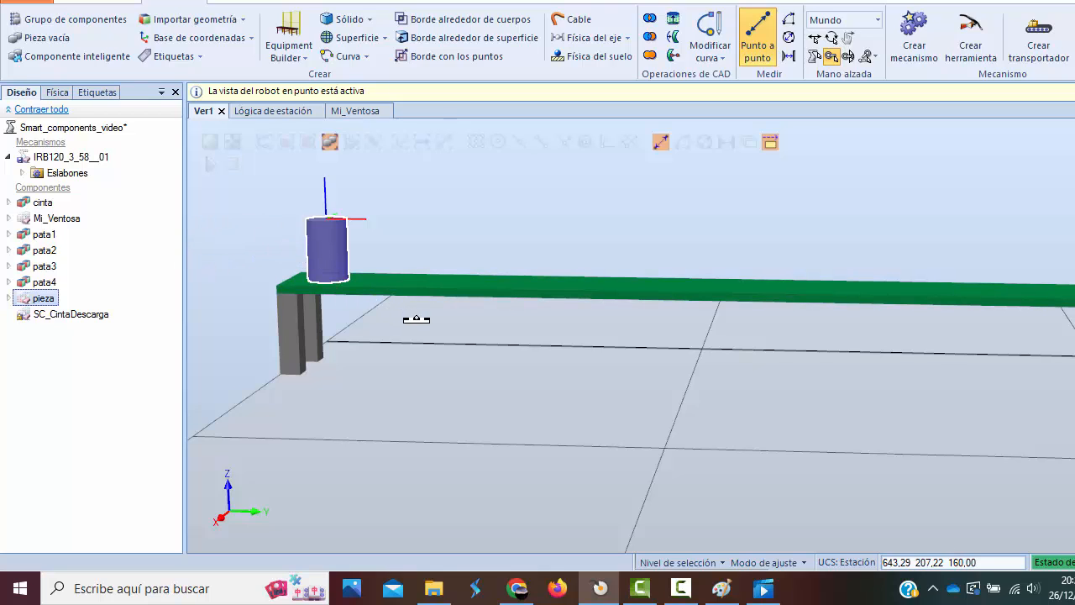
left_click(681, 589)
left_click(681, 590)
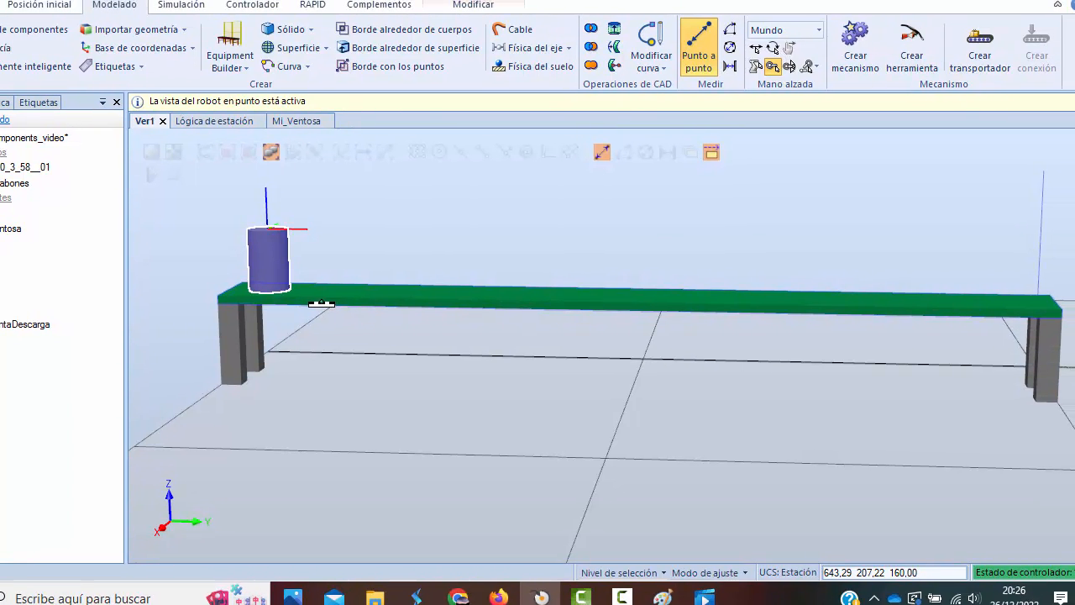
Turn off point-to-point measuring and examine the conveyor's legs, its belt and the solid types available for modelling them.
left_click(233, 334)
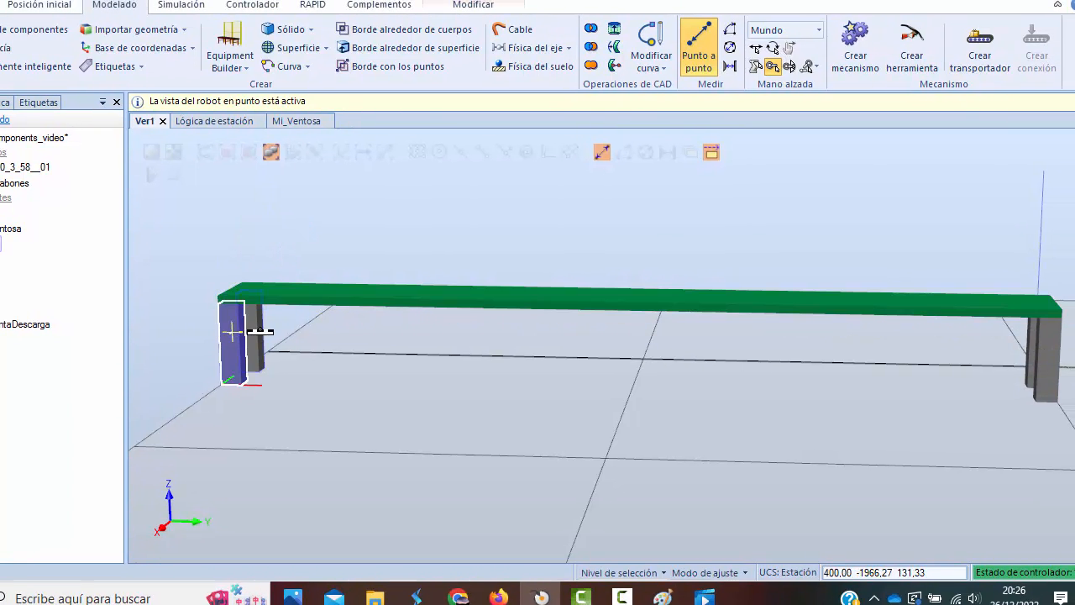
left_click(258, 331)
left_click(696, 67)
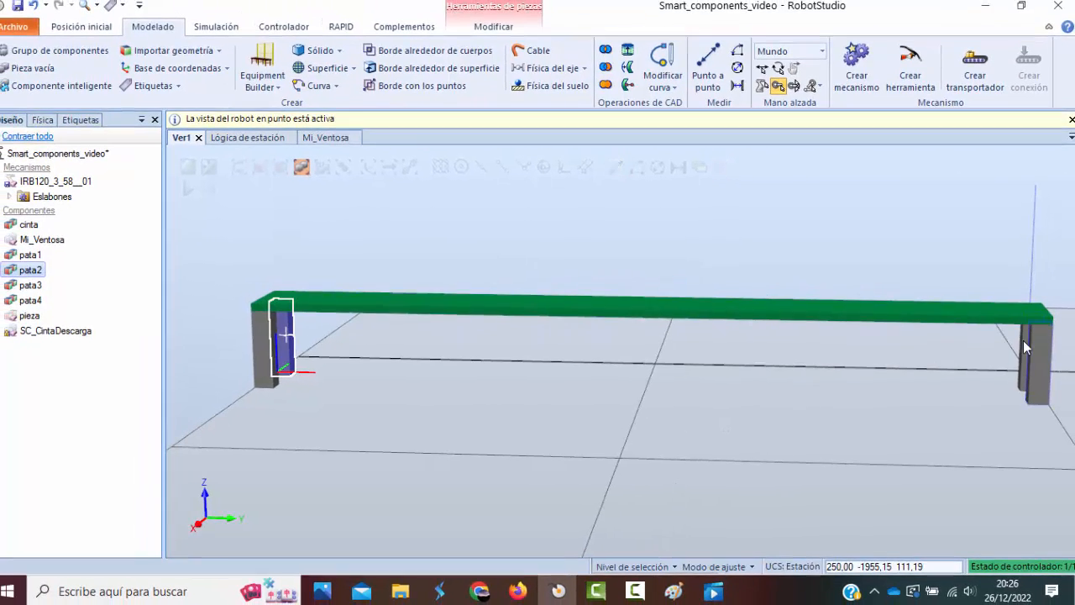
left_click(1029, 340)
left_click(1045, 372)
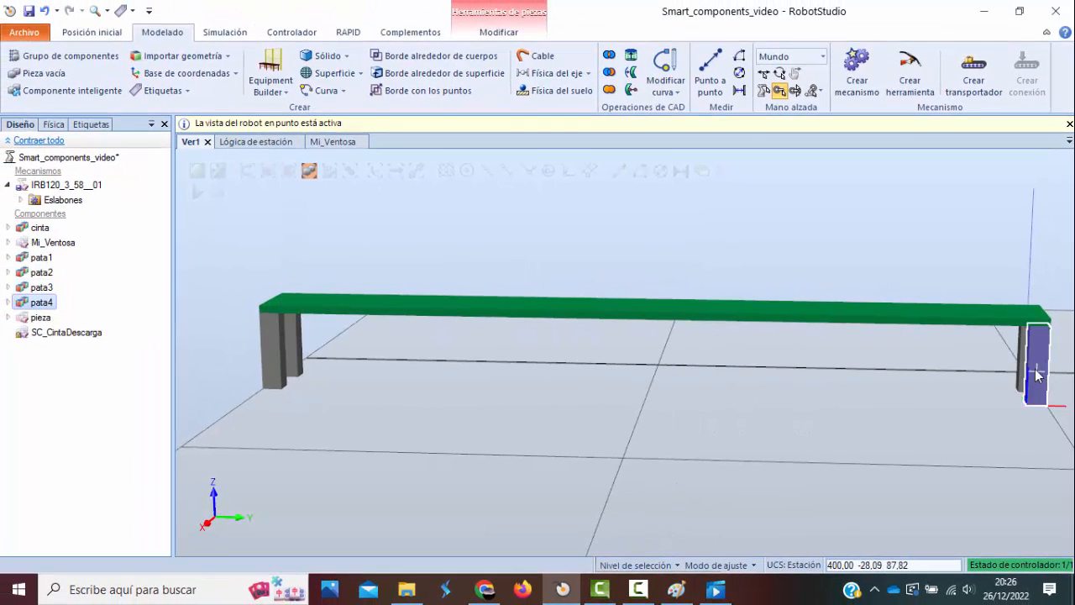
left_click(775, 311)
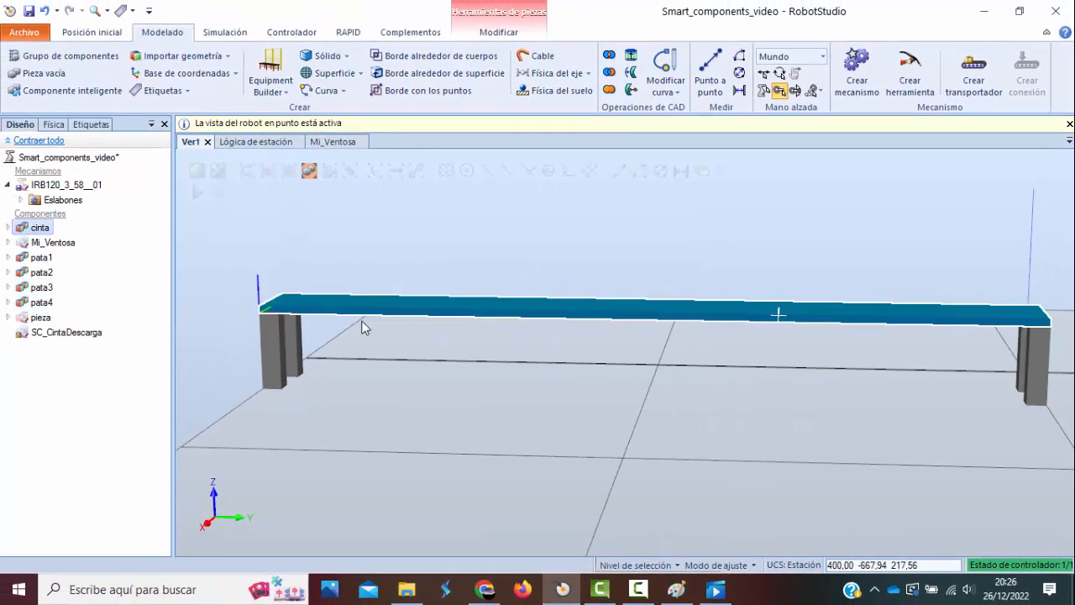
left_click(345, 59)
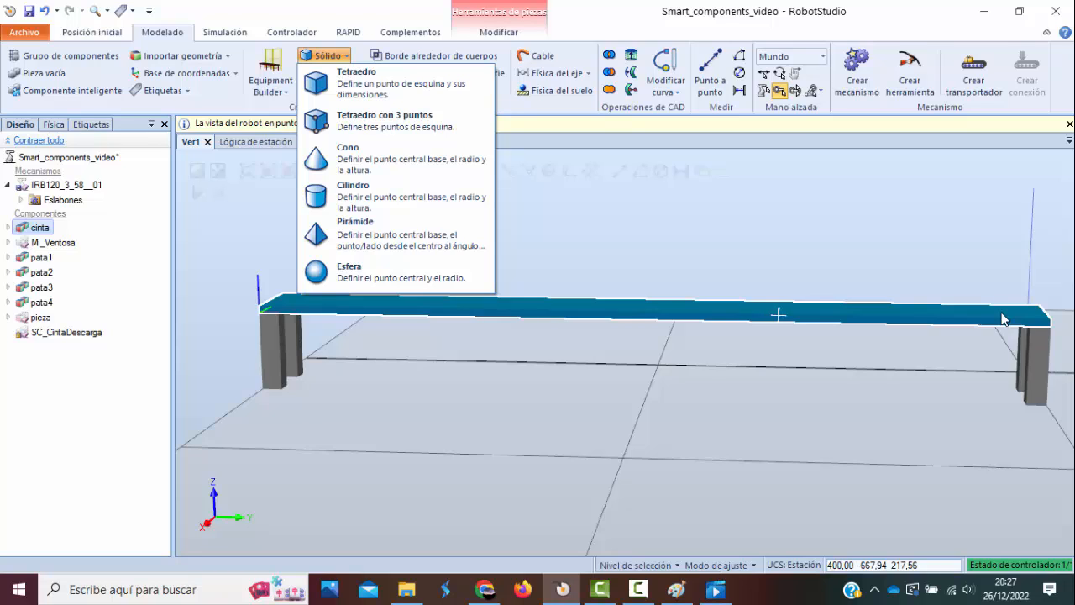
left_click(279, 379)
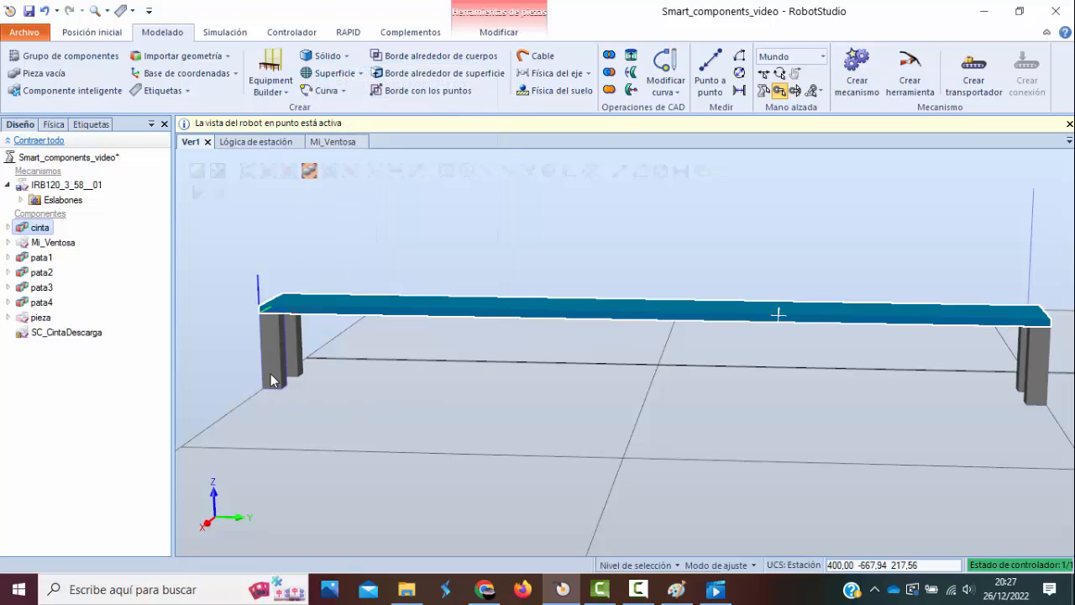
Measure the height of leg pata1 point to point from its bottom edge to its top edge, and clear the measurement.
left_click(276, 361)
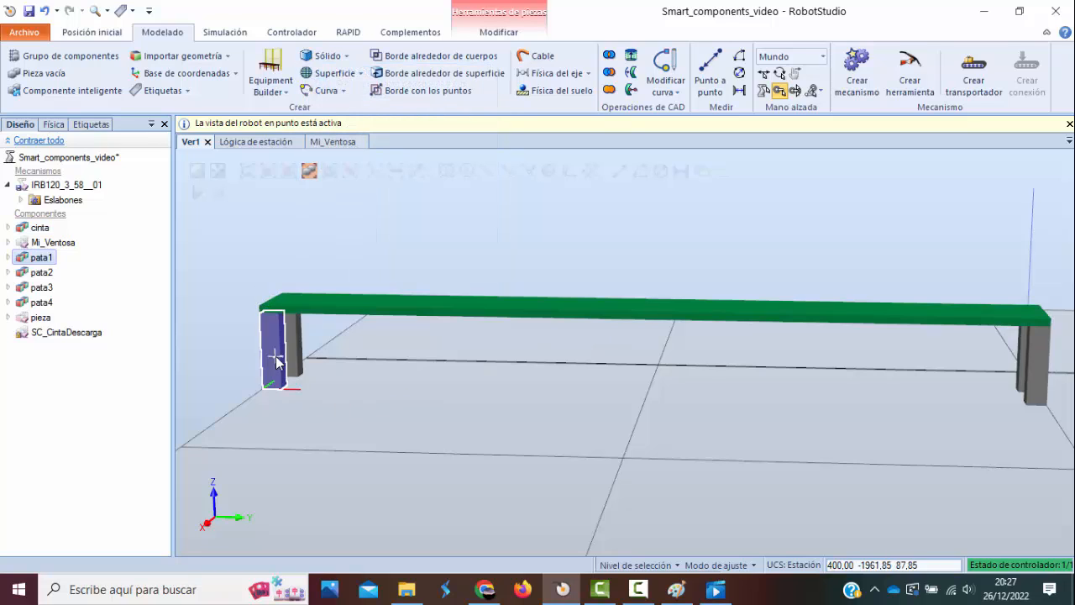
left_click(710, 80)
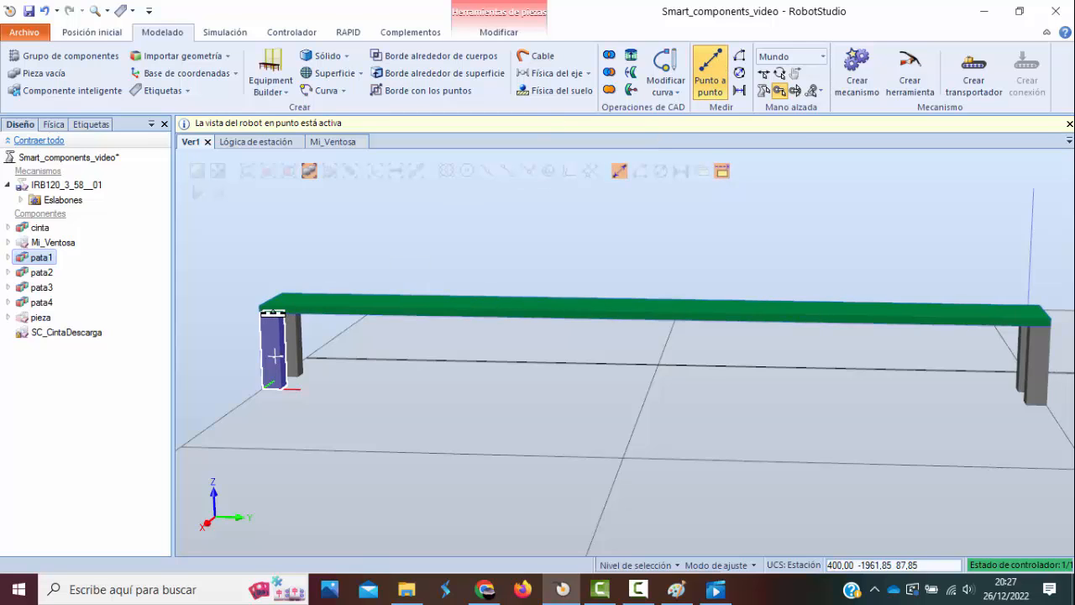
scroll(275, 356, "up", 5)
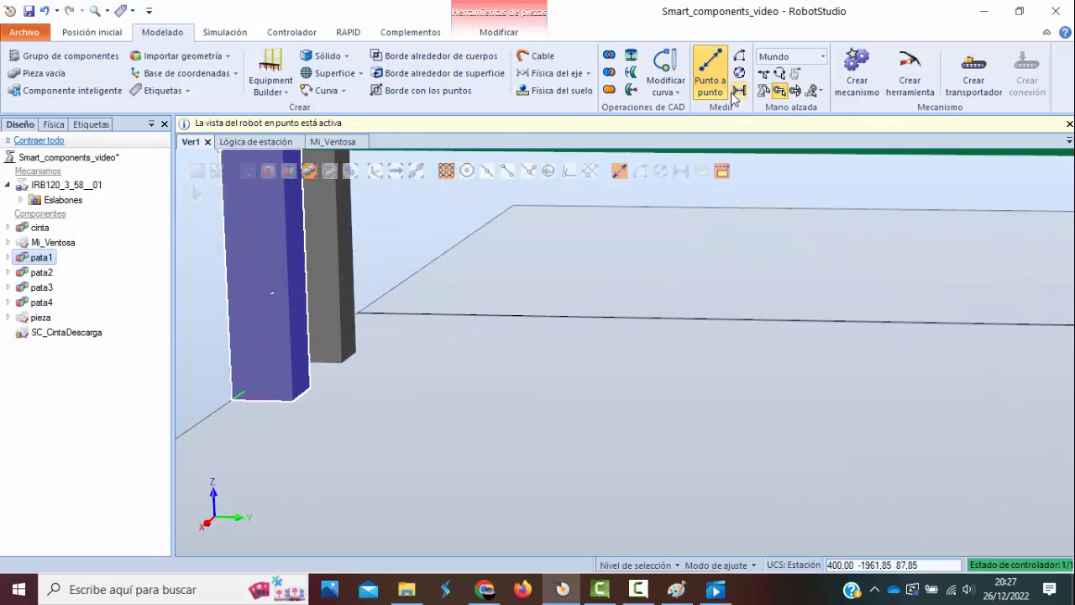
scroll(269, 398, "down", 1)
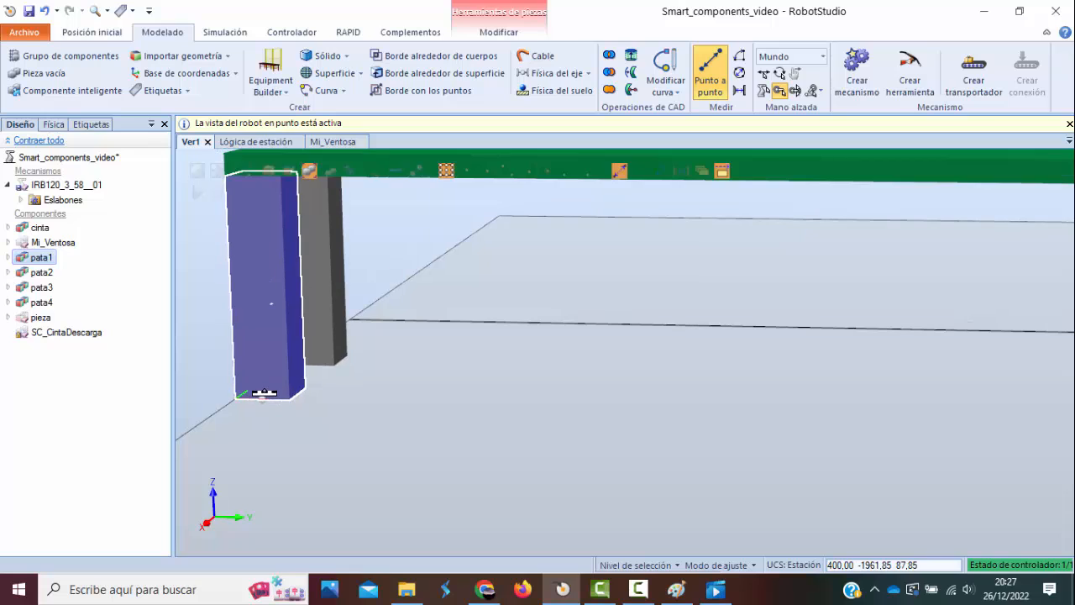
left_click(262, 398)
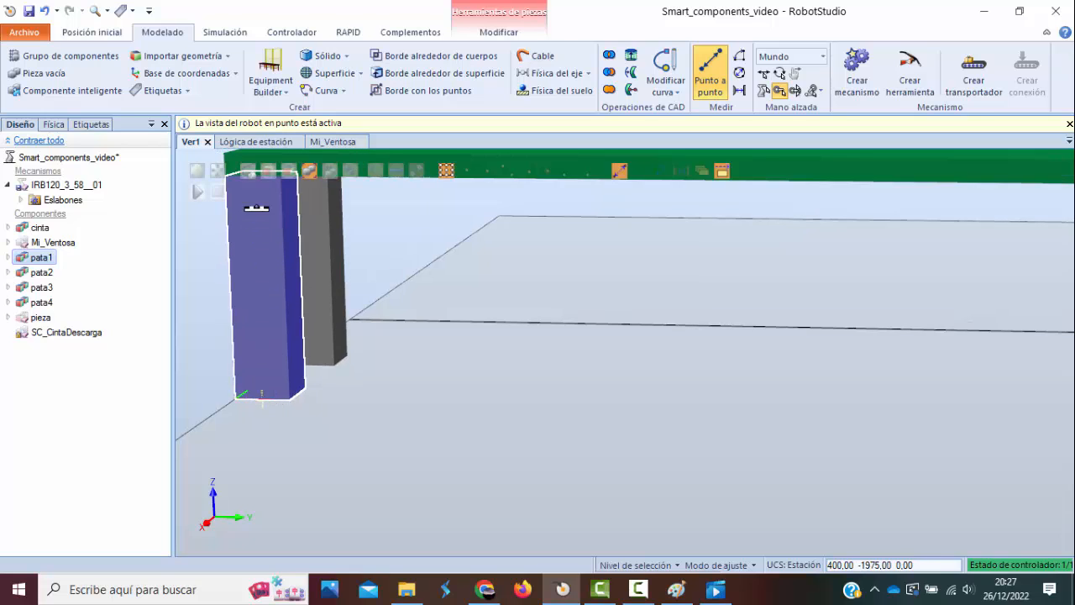
left_click(257, 174)
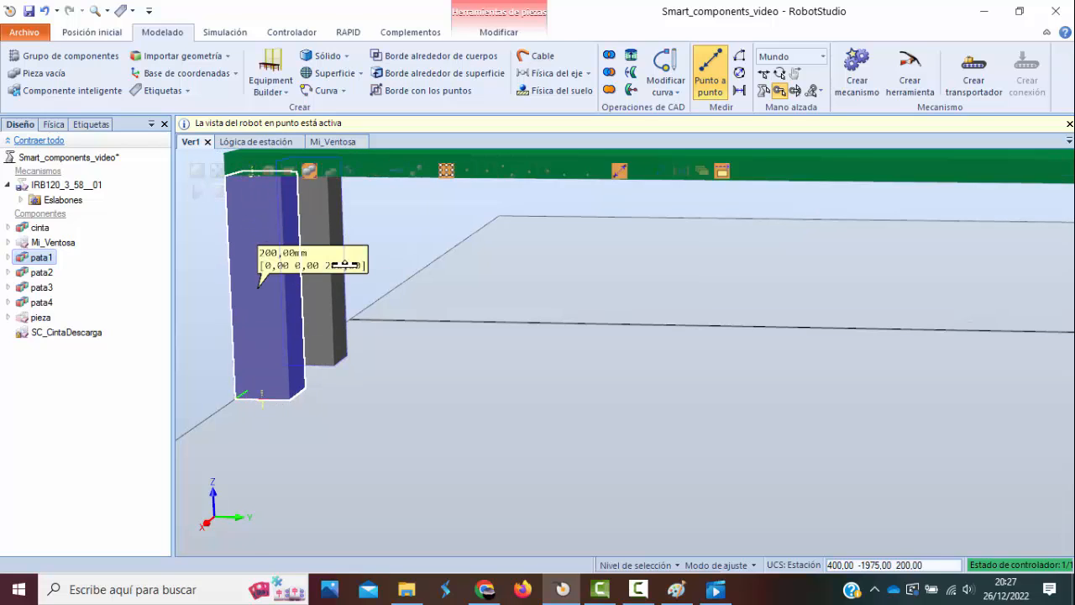
scroll(449, 256, "down", 3)
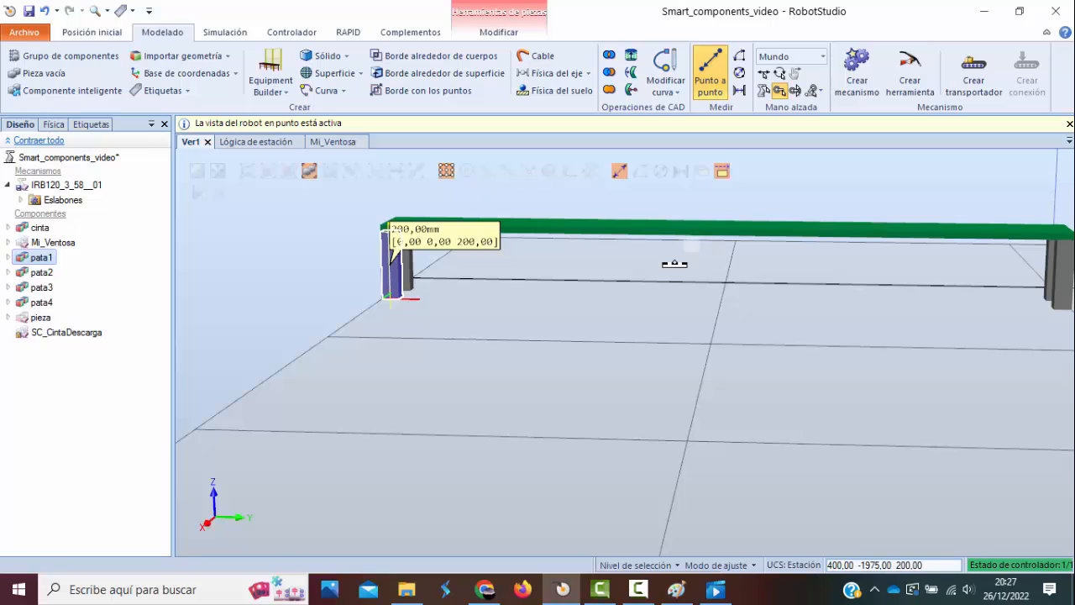
left_click_drag(675, 271, 644, 329, "ctrl")
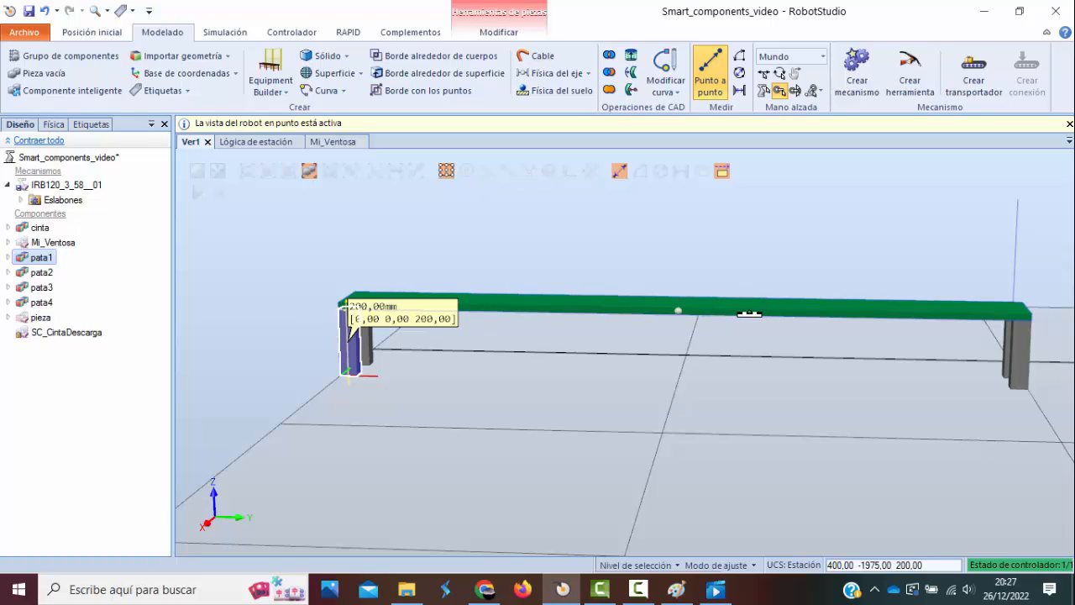
left_click(712, 91)
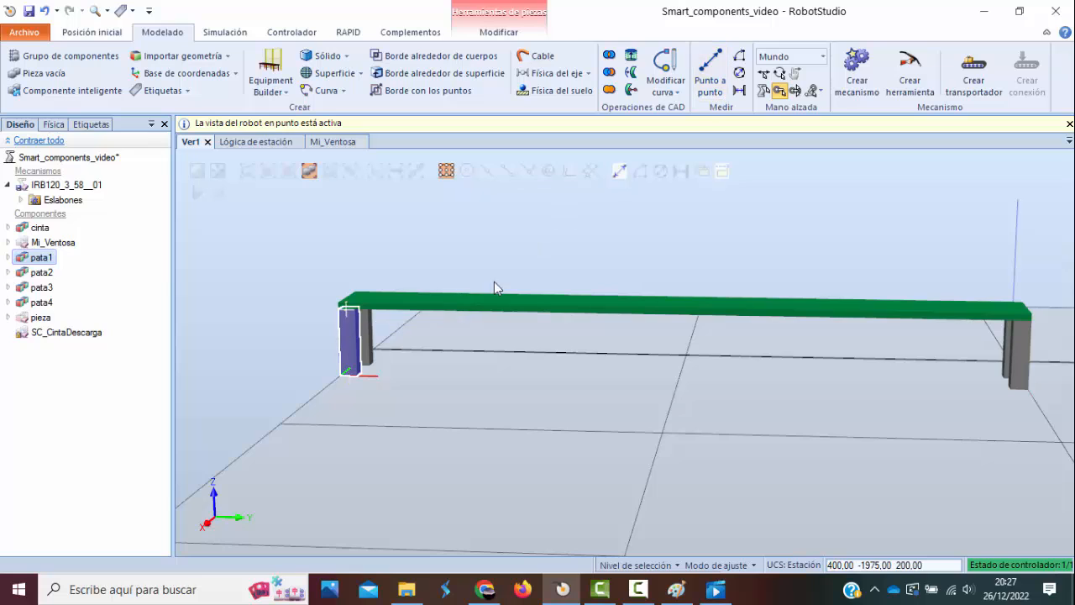
Make the hidden cylindrical part pieza visible on the conveyor.
left_click(34, 317)
right_click(32, 319)
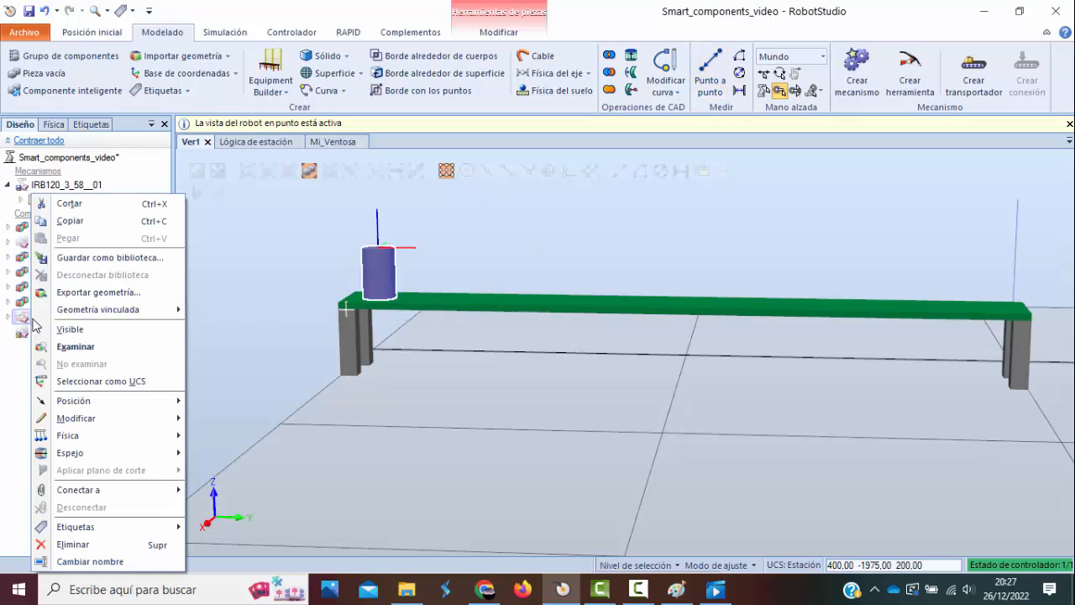
left_click(84, 330)
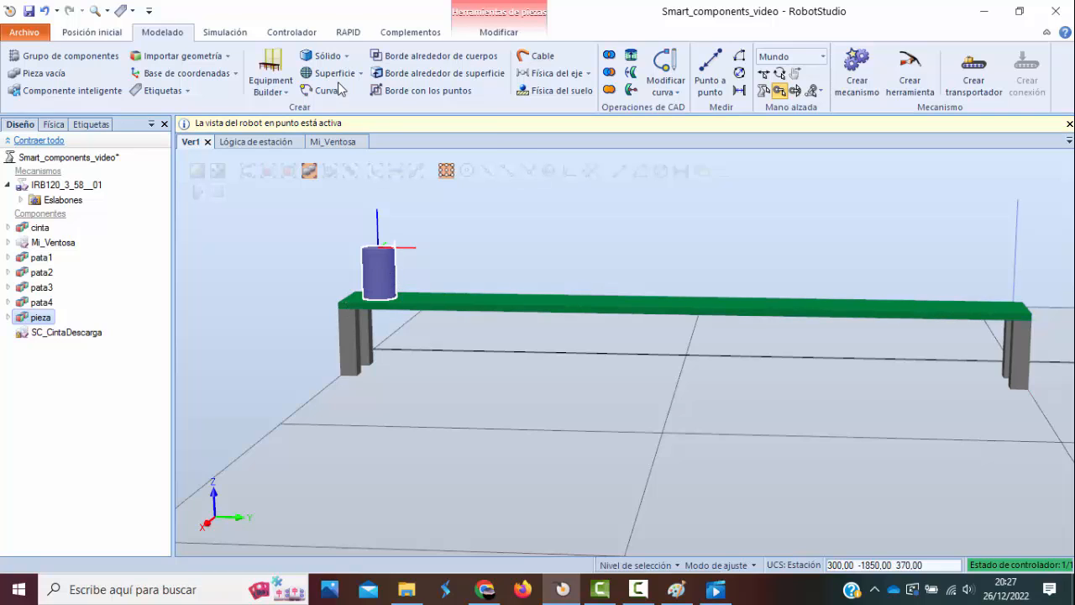
left_click(329, 56)
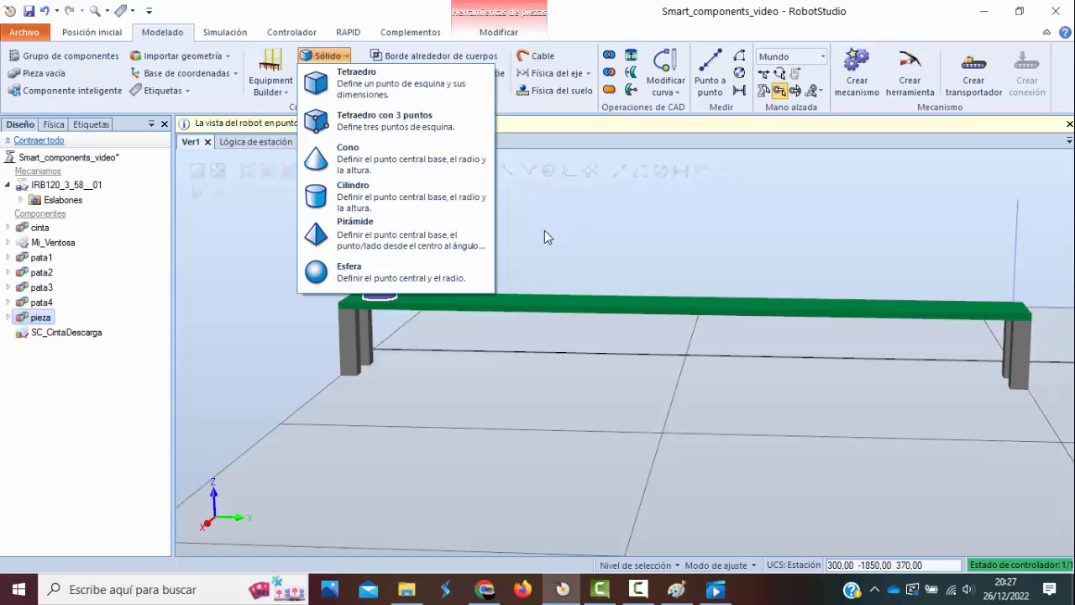
left_click(605, 225)
scroll(389, 243, "down", 2)
scroll(389, 243, "up", 4)
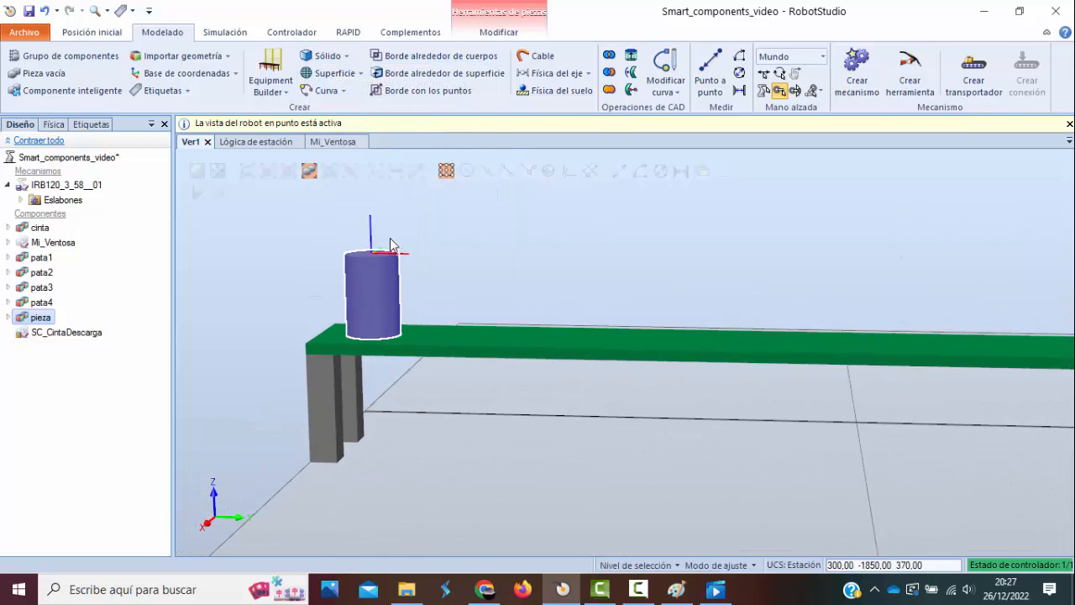
scroll(388, 236, "down", 4)
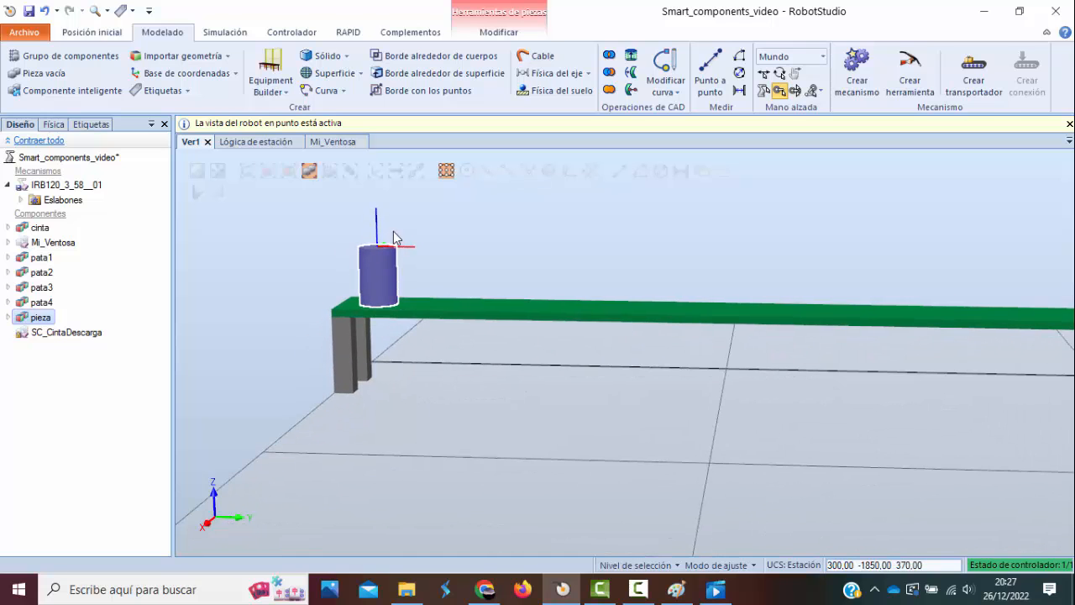
scroll(395, 236, "down", 3)
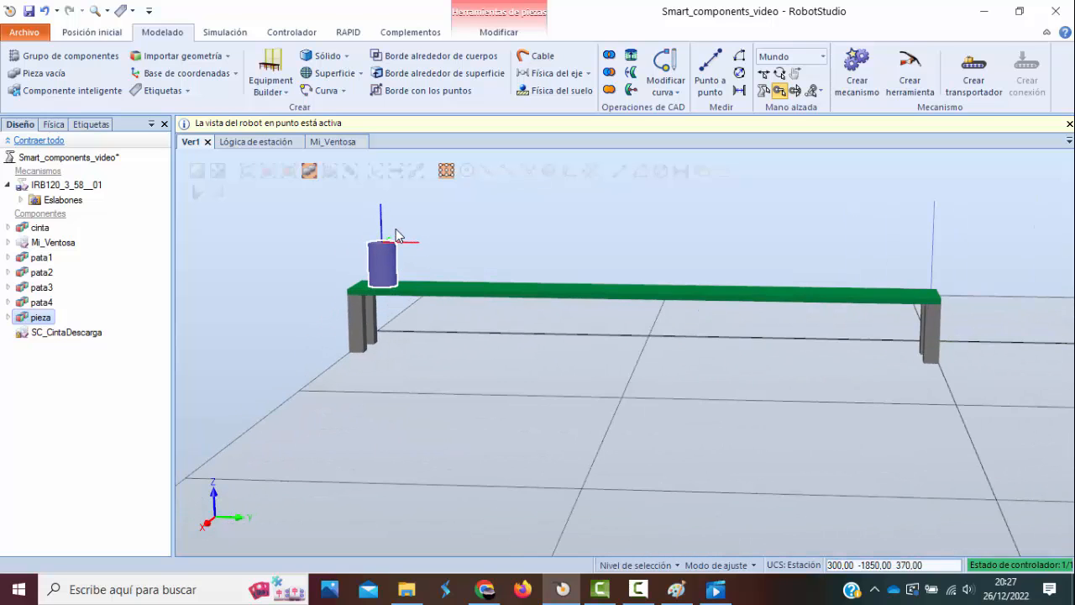
scroll(394, 237, "down", 1)
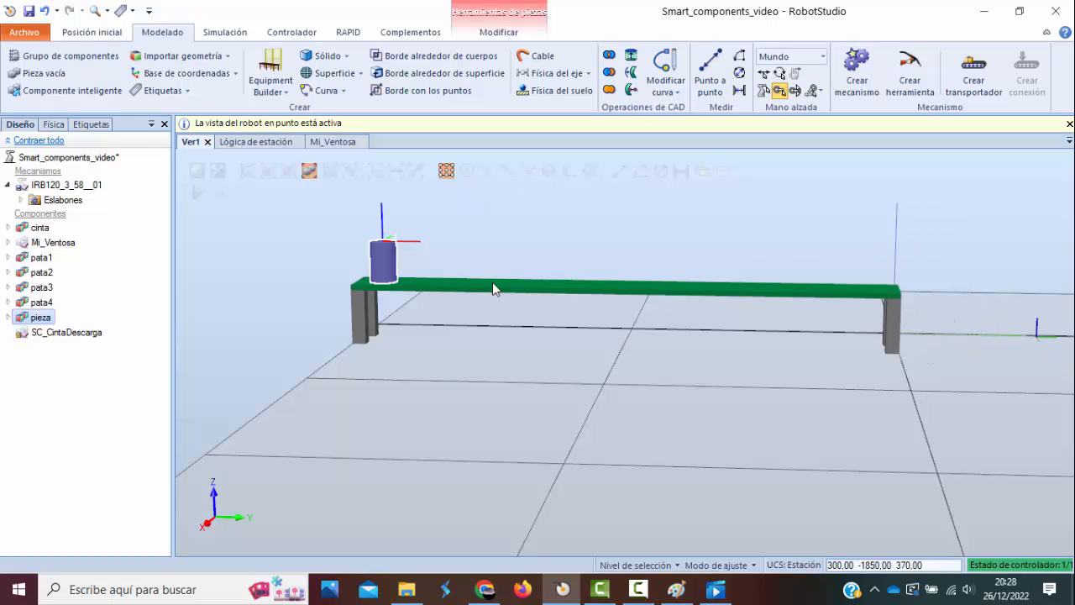
Inspect the IRB120 robot, the SC_CintaDescarga component and the whole station by selecting each one, and clear the selection.
left_click(65, 184)
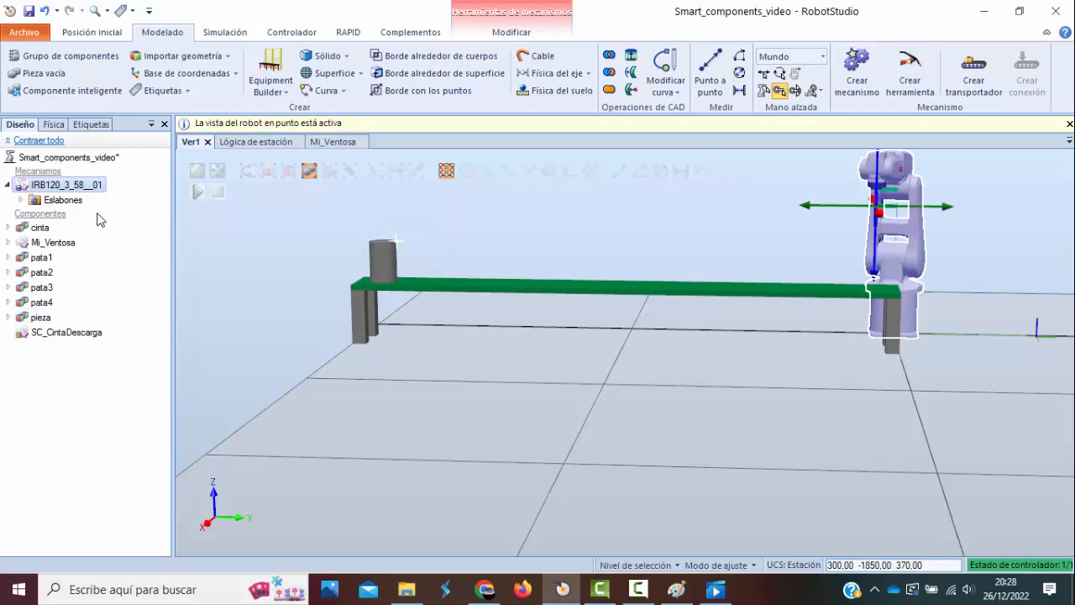
left_click(71, 333)
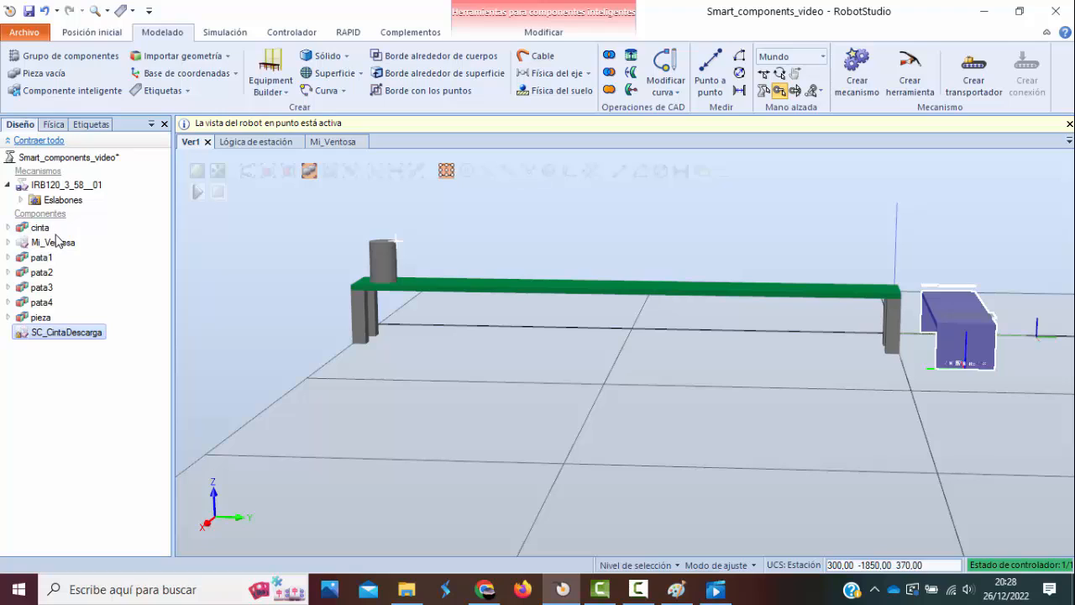
left_click(91, 158)
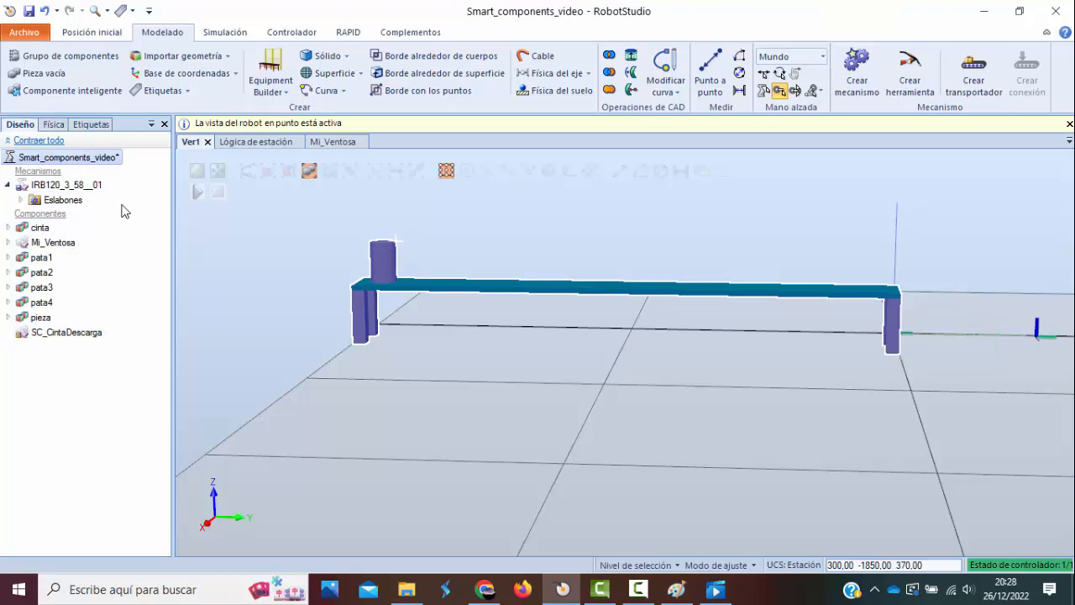
scroll(496, 272, "up", 5)
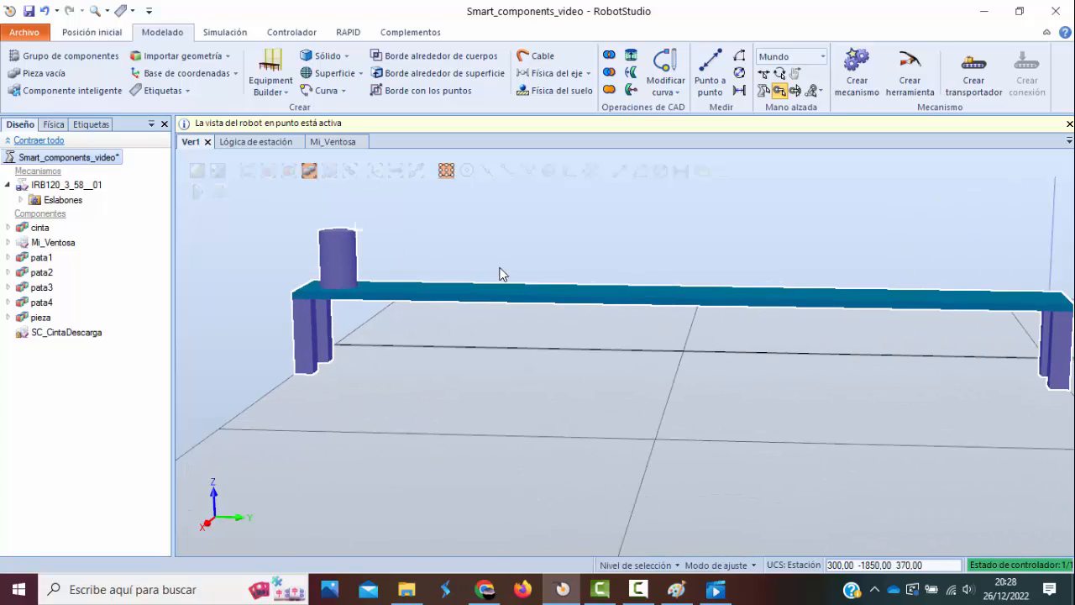
scroll(499, 273, "down", 1)
left_click(220, 253)
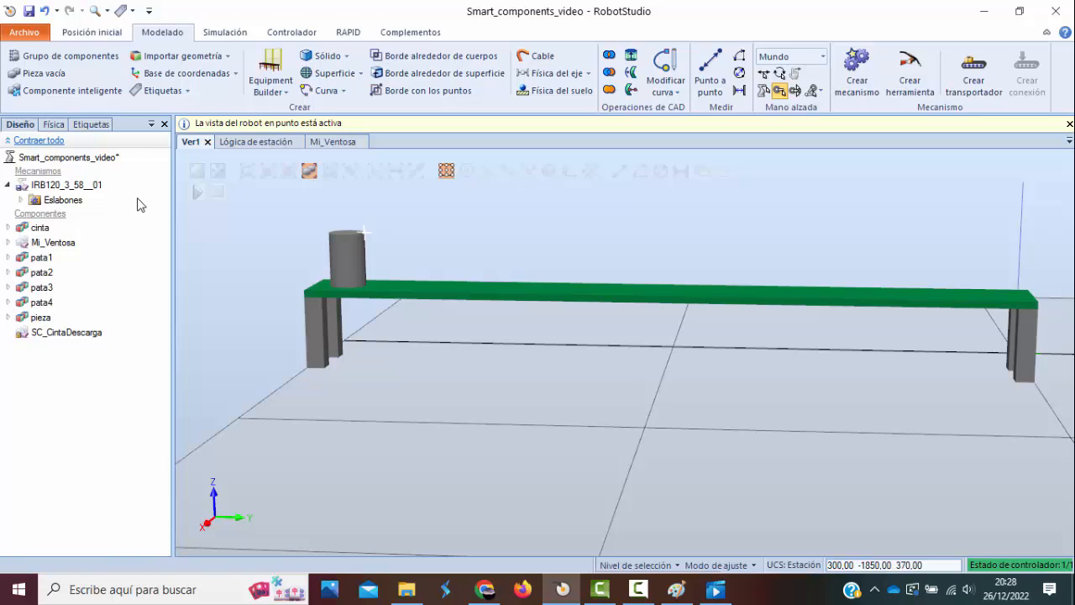
Create a new empty smart component in the station.
left_click(97, 95)
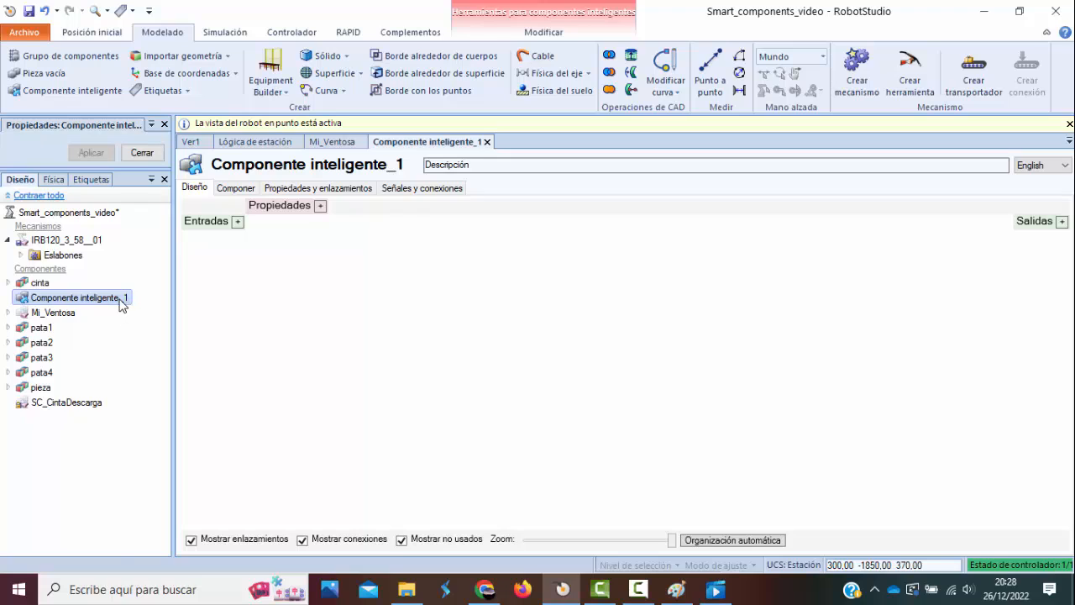
Rename the new smart component as cinta_piezas.
right_click(120, 299)
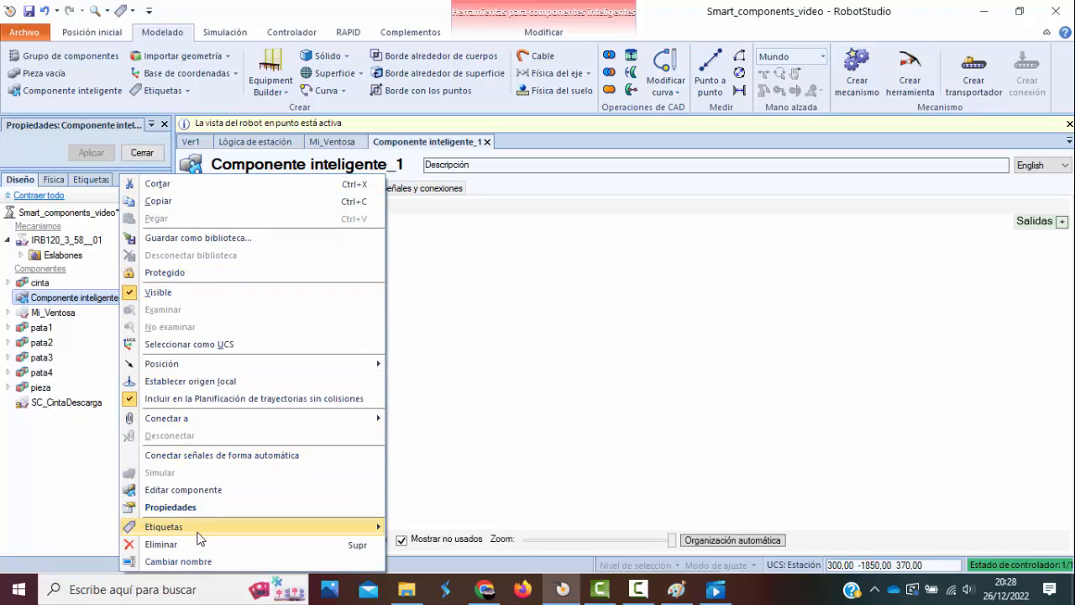
left_click(101, 302)
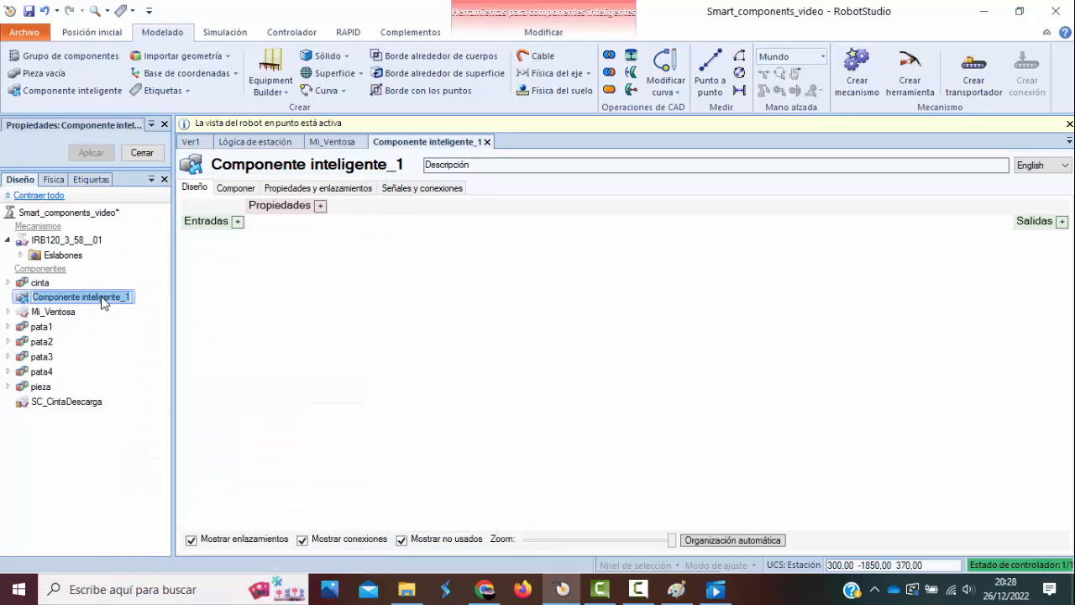
type("cinta_c")
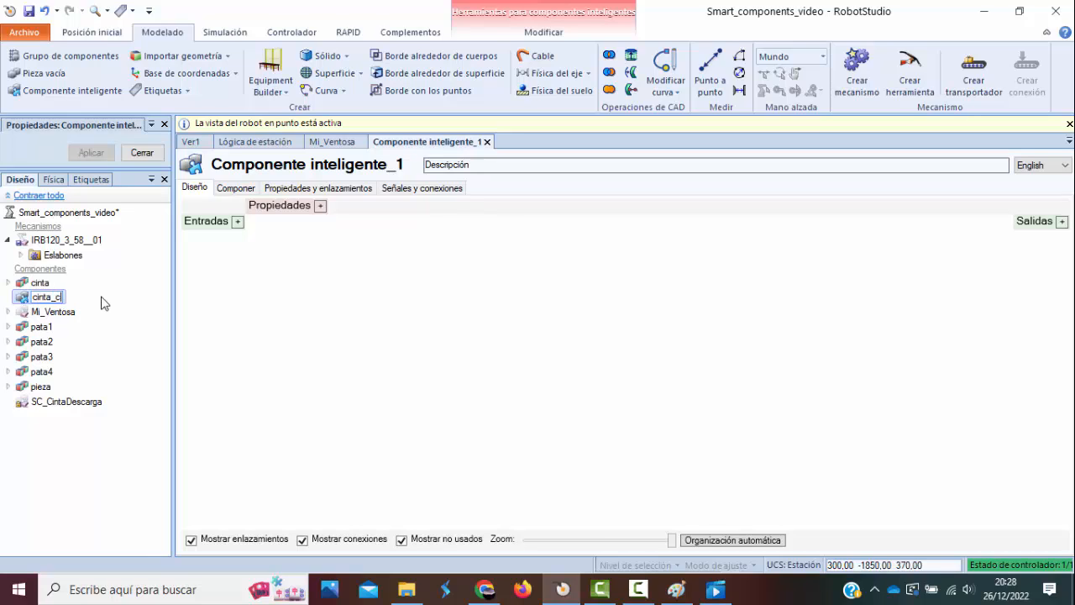
key("BackSpace")
type("_ge")
key("BackSpace")
key("BackSpace")
type("pieza")
left_click(105, 460)
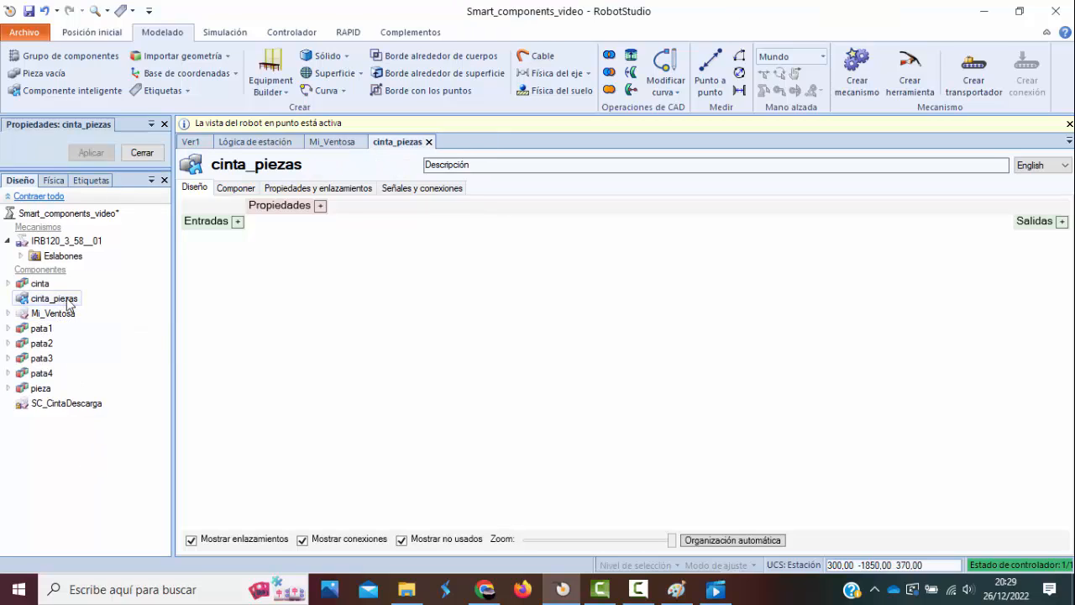
left_click(40, 284)
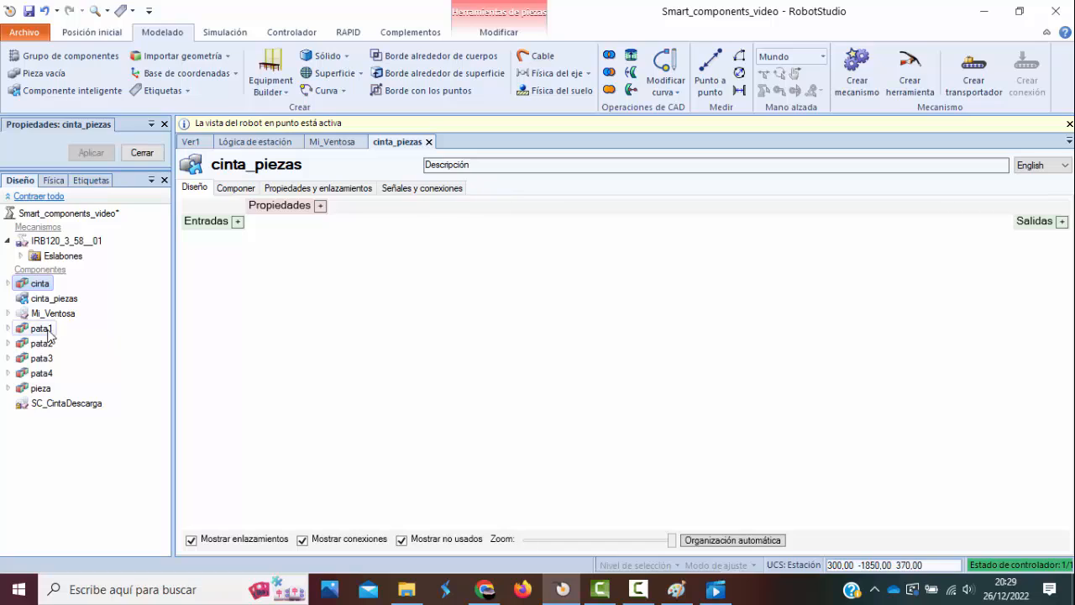
left_click(42, 328, "ctrl")
left_click(42, 344, "ctrl")
left_click(42, 359, "ctrl")
left_click(42, 374, "ctrl")
left_click(44, 389, "ctrl")
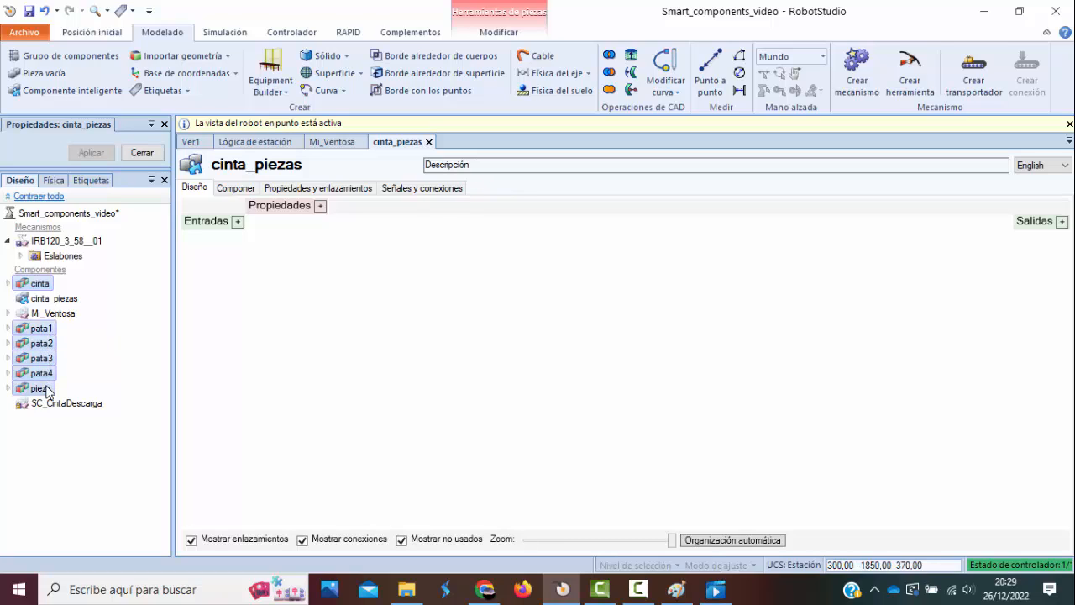
left_click(48, 392)
left_click(42, 328, "shift")
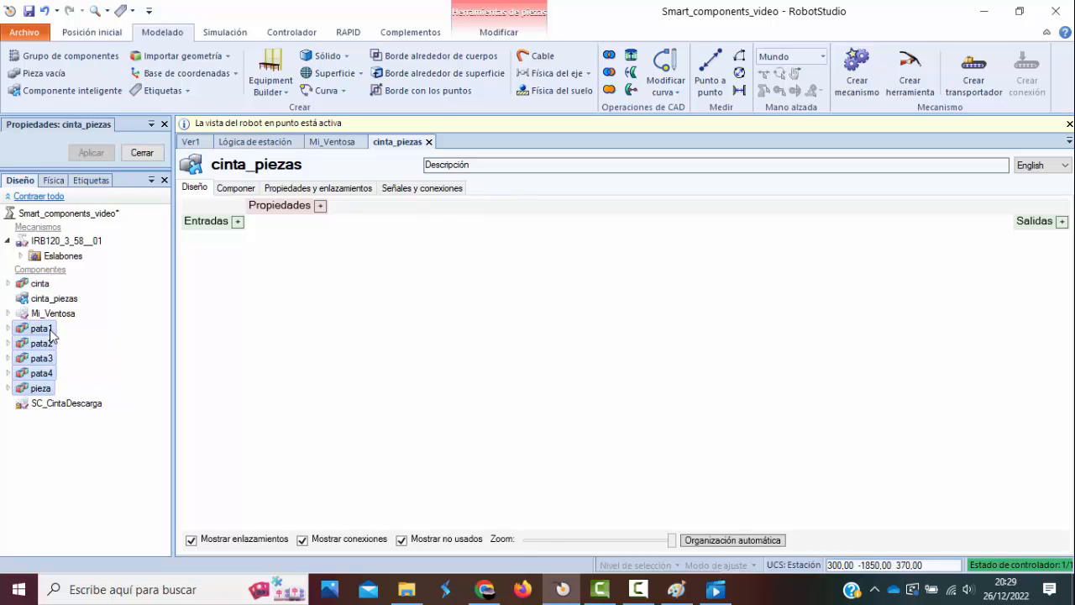
left_click(42, 284)
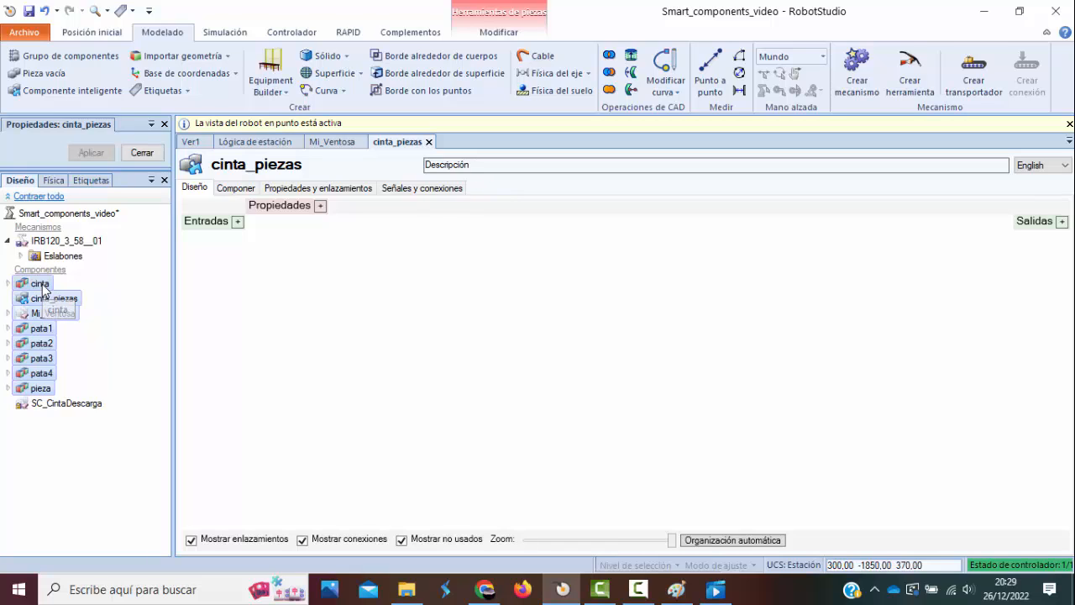
Move the parts cinta, pata1 to pata4 and pieza into the smart component cinta_piezas and expand it.
left_click_drag(43, 286, 67, 309)
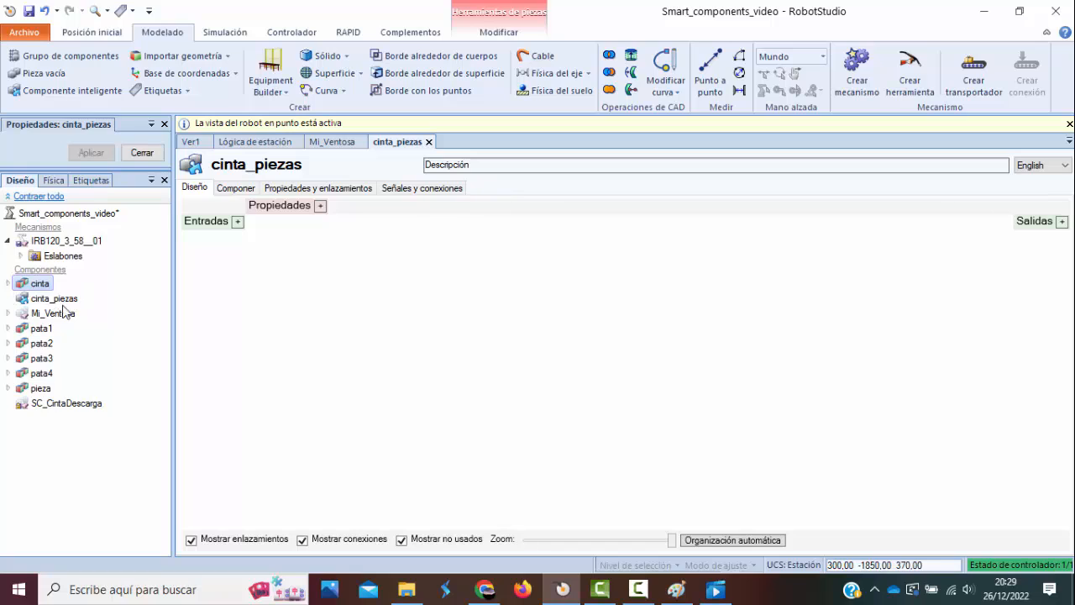
left_click(43, 315)
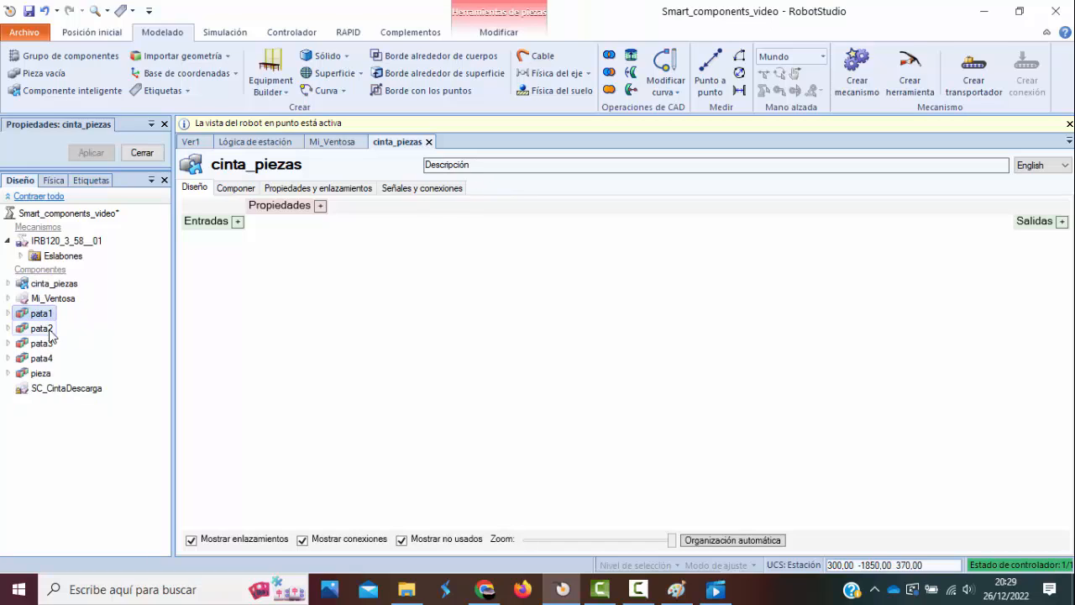
left_click(48, 375)
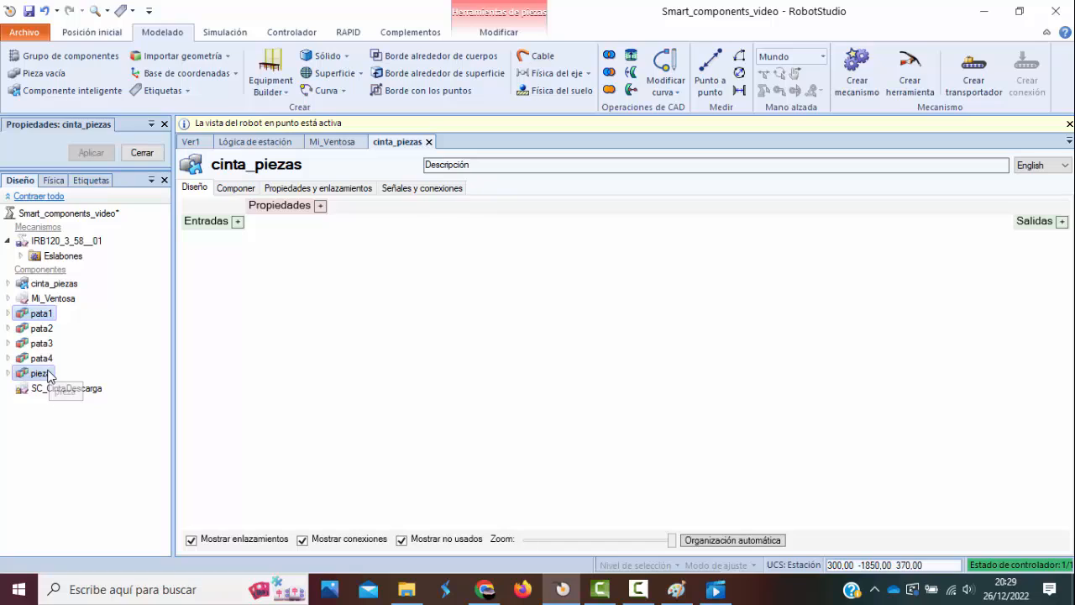
left_click(46, 317, "shift")
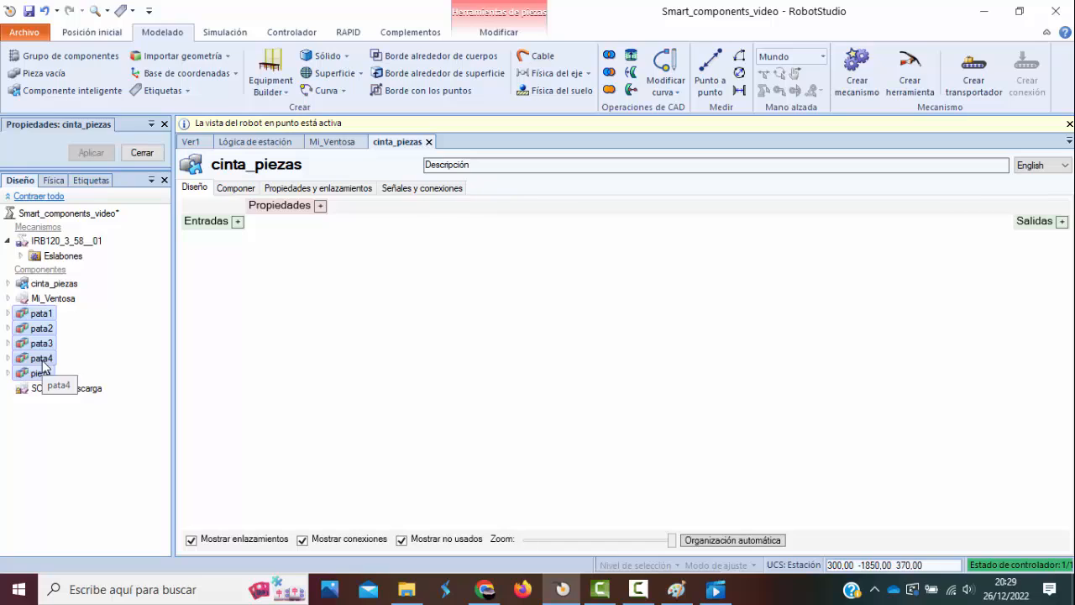
left_click_drag(44, 365, 67, 290)
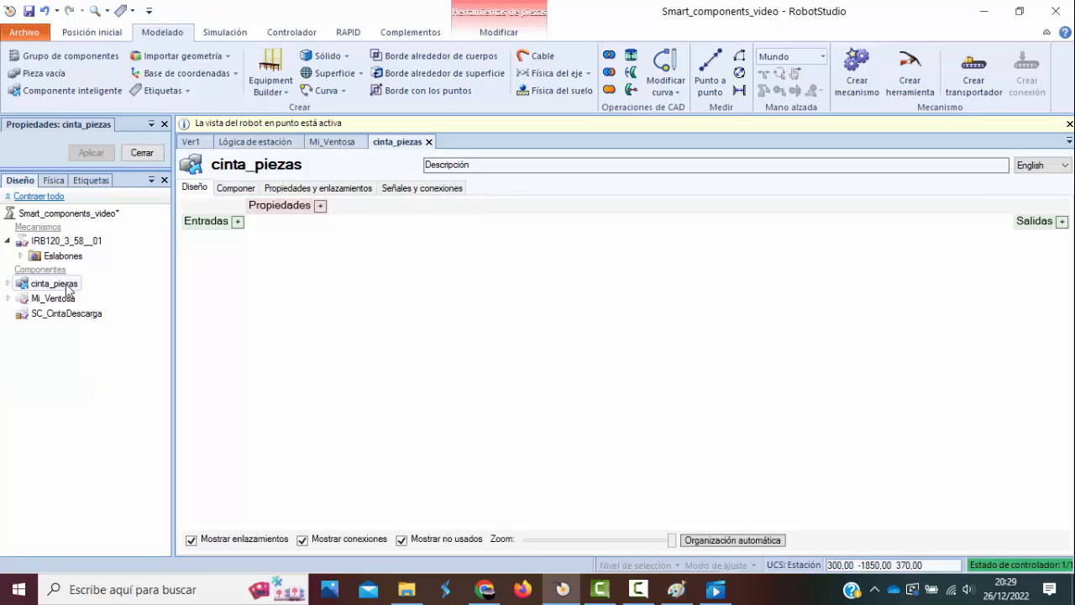
left_click(8, 284)
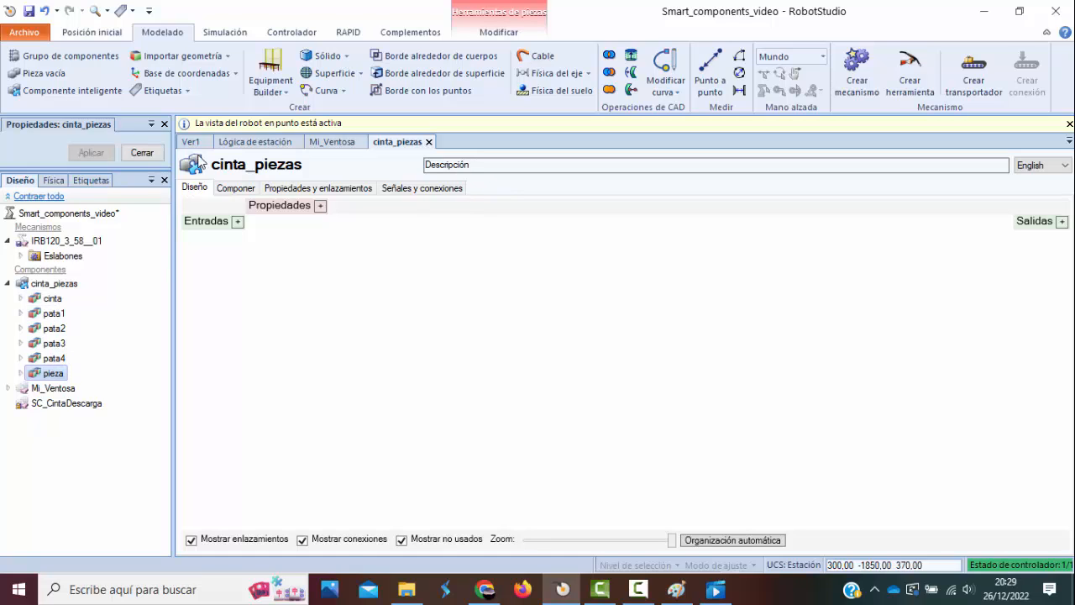
Close the Mi_Ventosa, station logic and cinta_piezas editors so that only the 3D view Ver1 stays open.
left_click(192, 142)
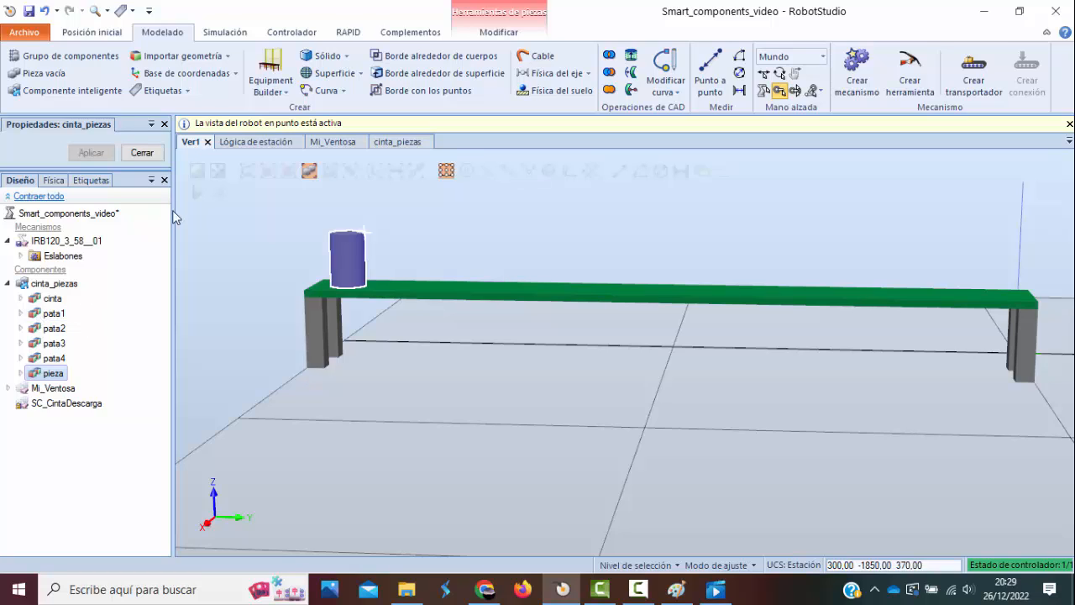
left_click(362, 143)
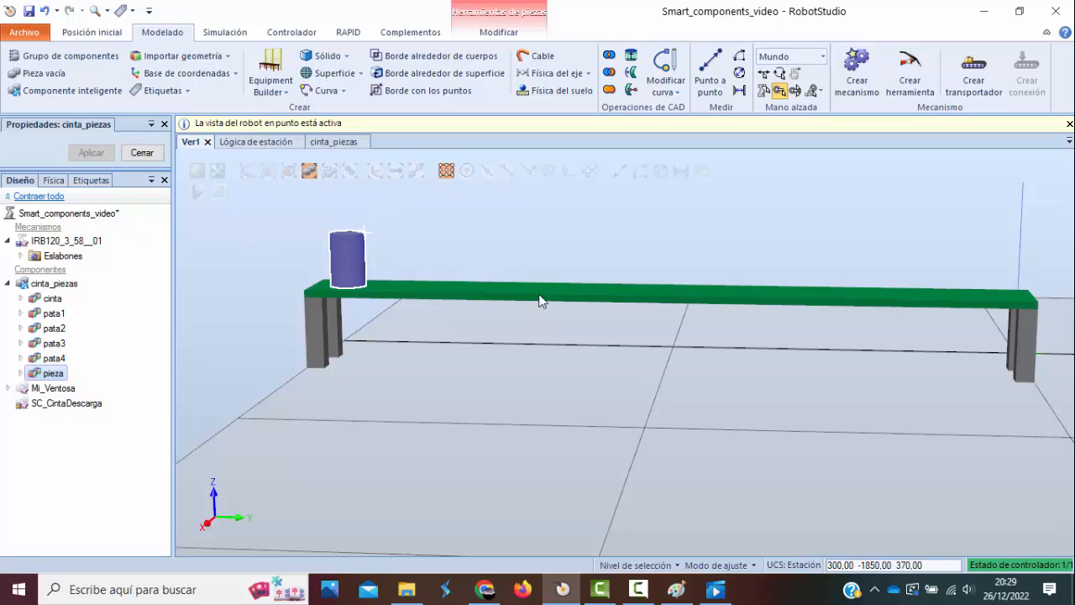
left_click(298, 143)
left_click(243, 142)
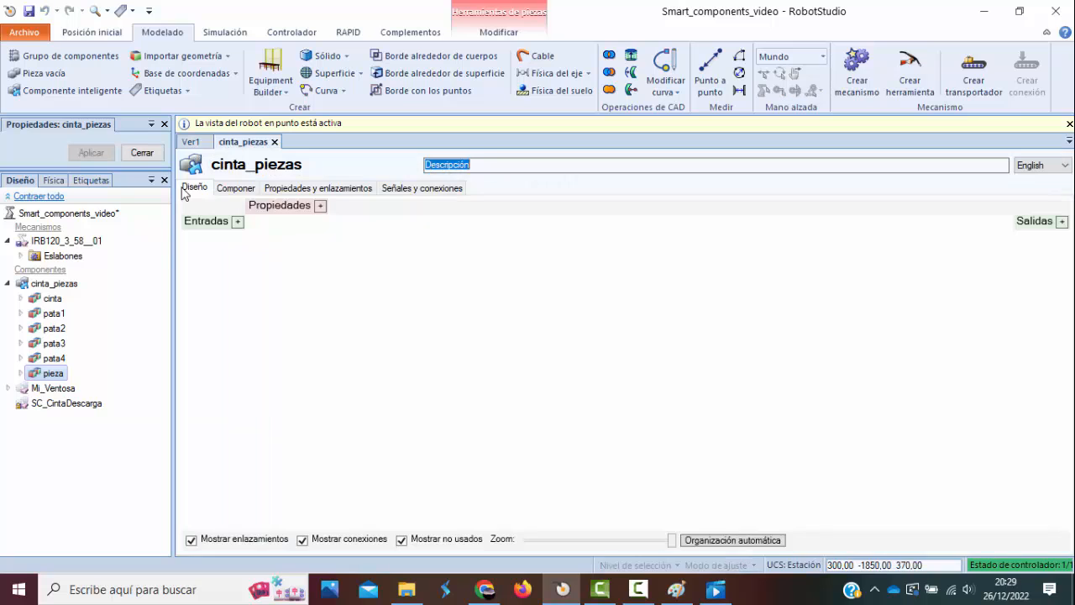
left_click(274, 143)
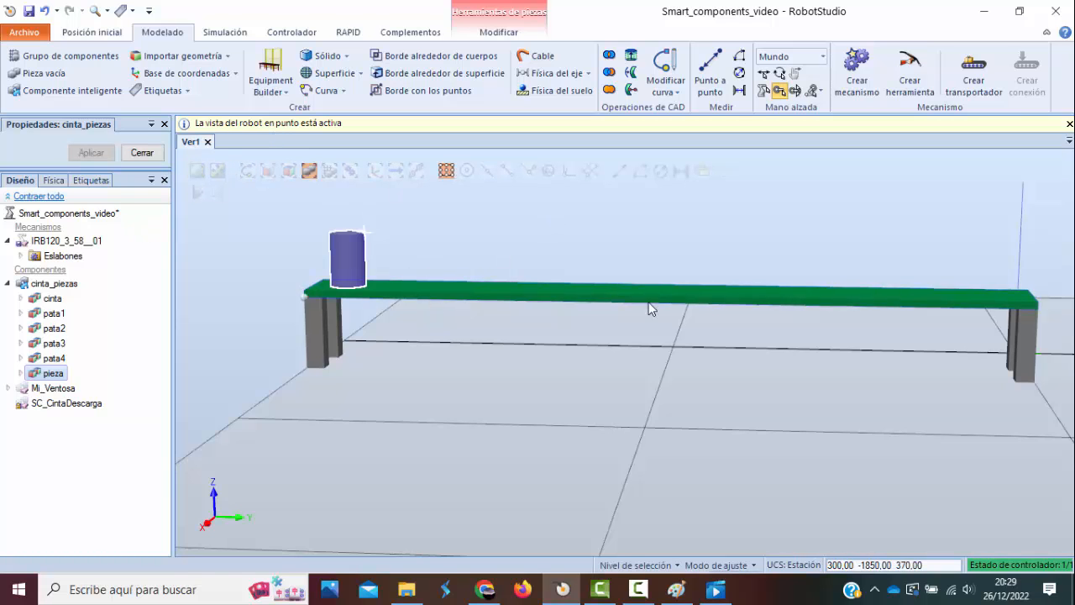
Select the smart component cinta_piezas and open it for editing.
left_click(71, 287)
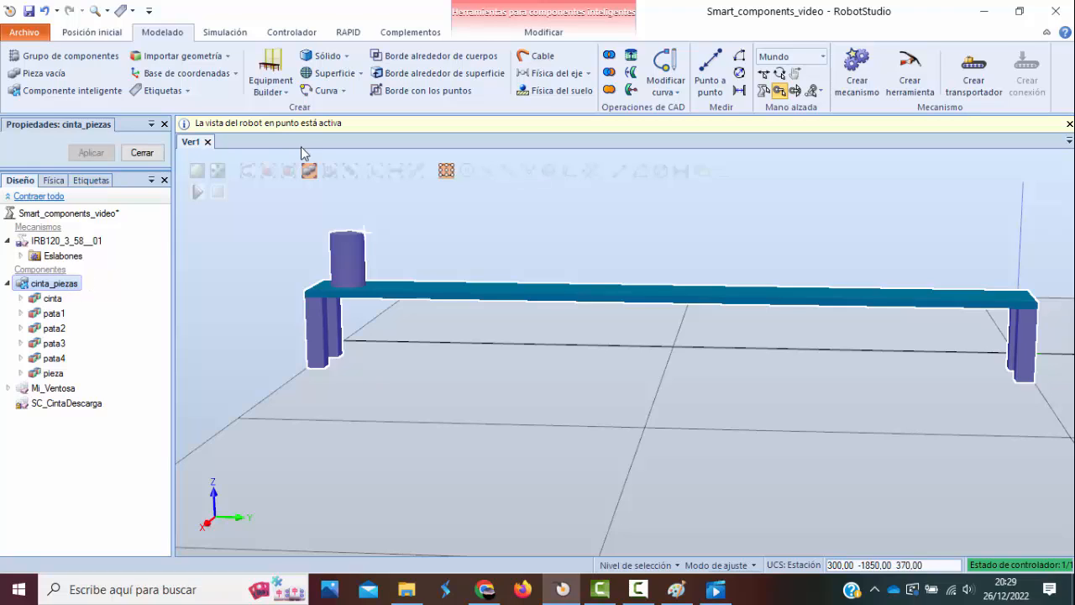
right_click(63, 289)
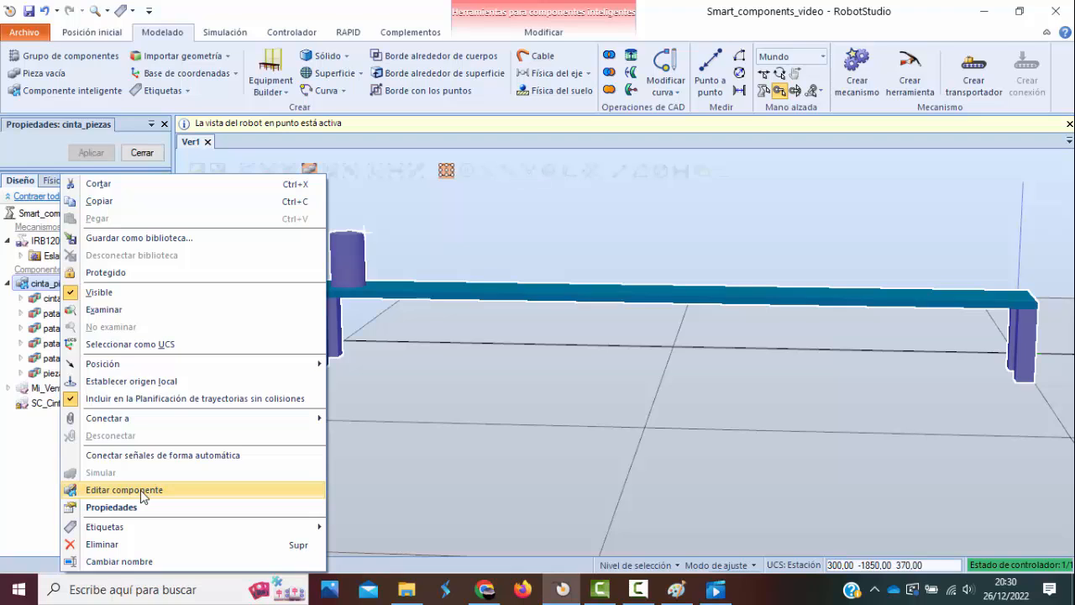
left_click(140, 489)
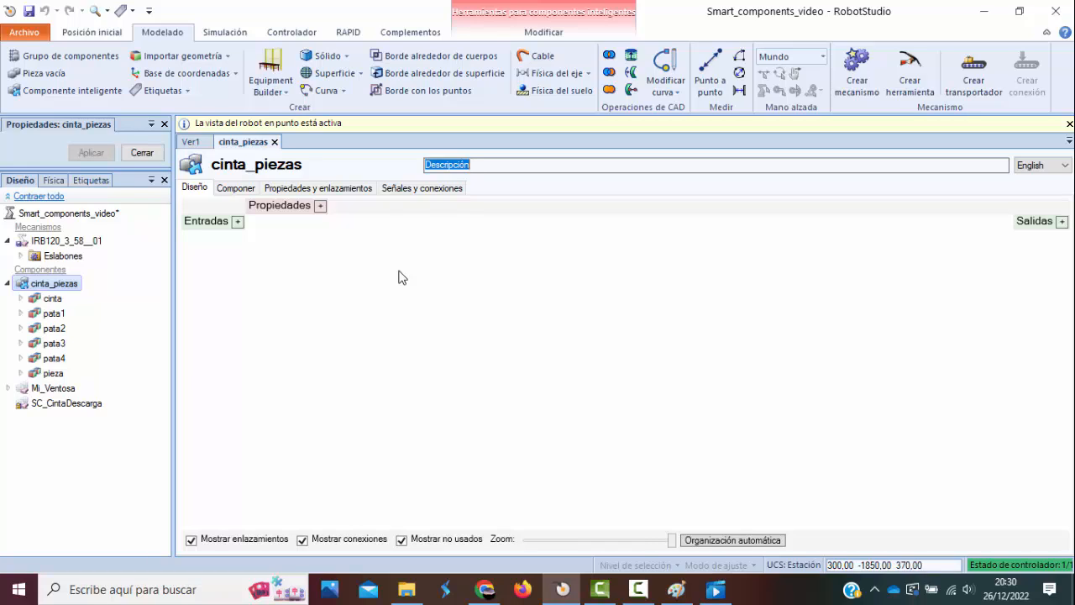
Switch to the video player, review the recorded conveyor and robot simulation from the beginning, and return to RobotStudio.
left_click(715, 590)
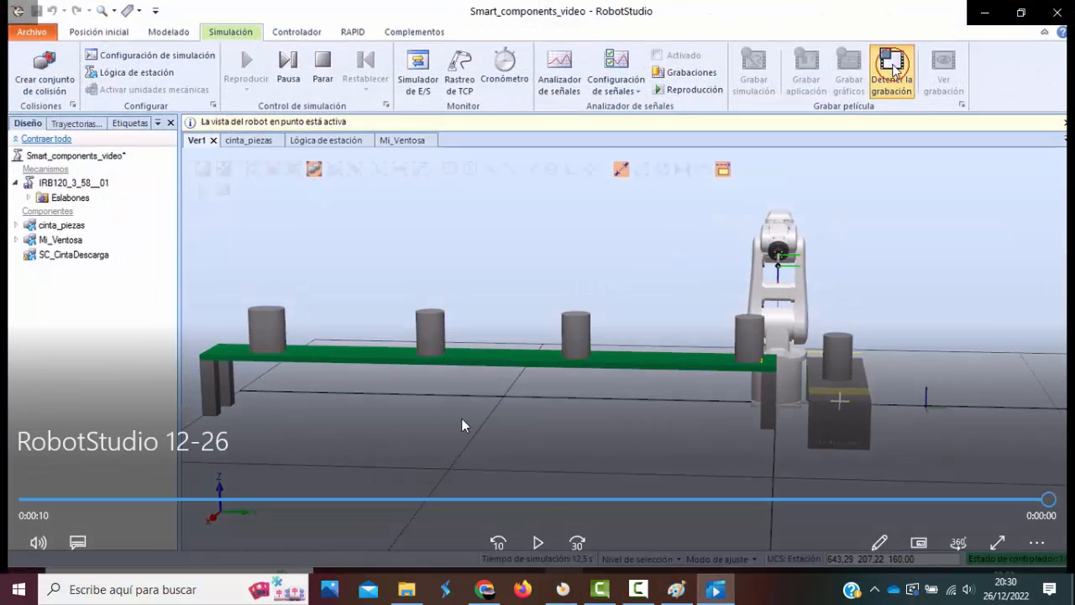
left_click_drag(1035, 503, 0, 473)
left_click(111, 465)
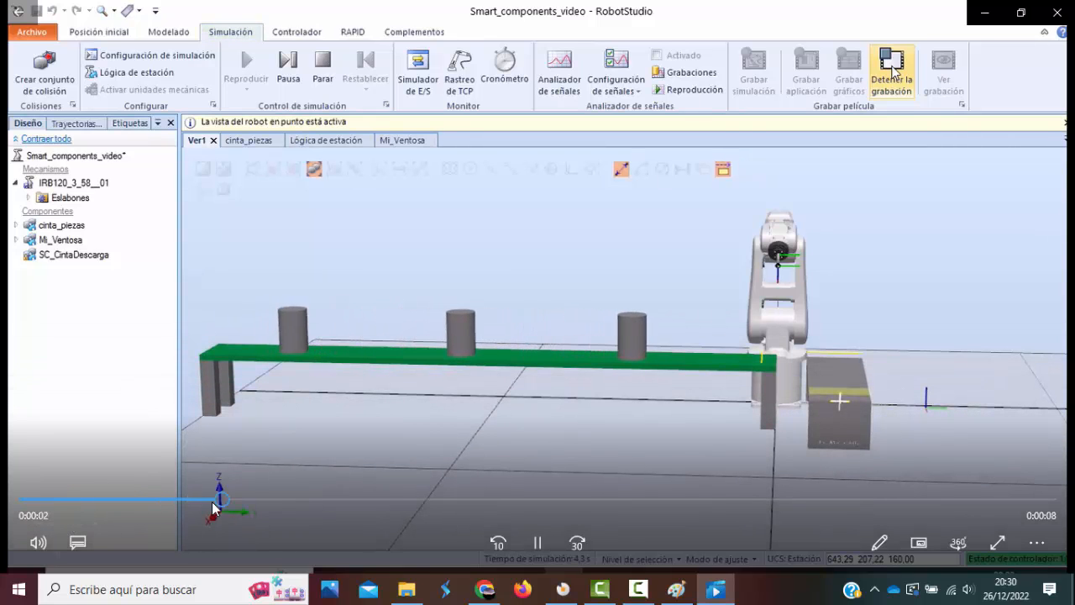
left_click_drag(212, 500, 8, 513)
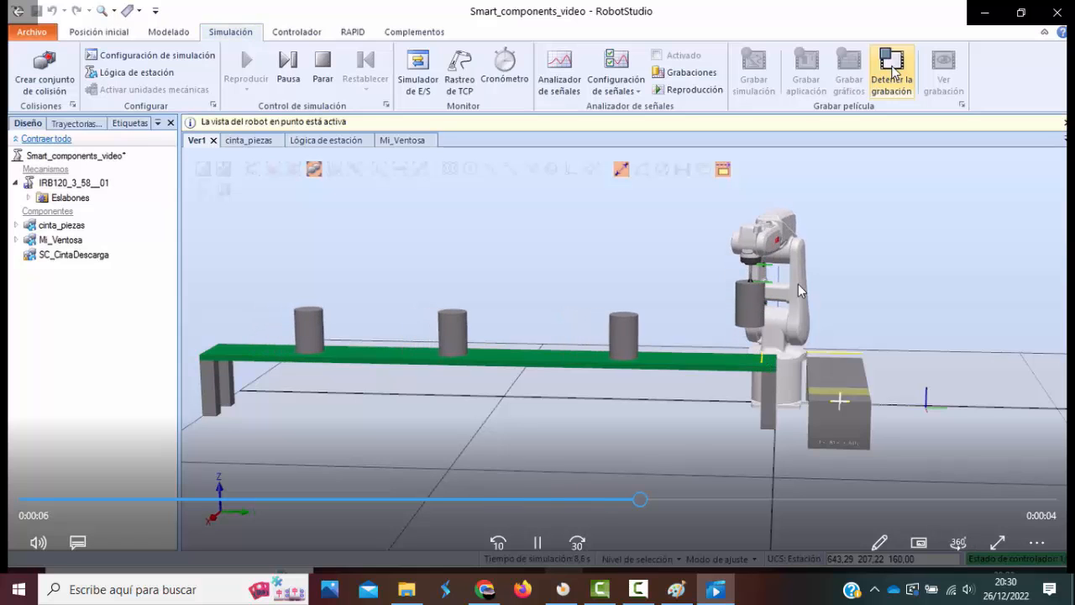
left_click(740, 351)
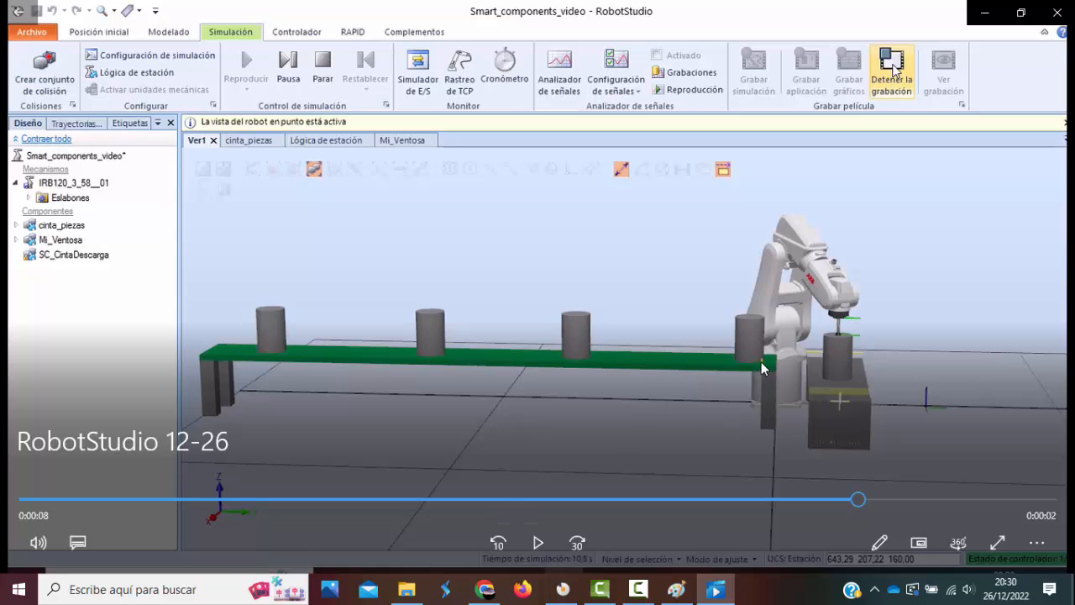
left_click(792, 441)
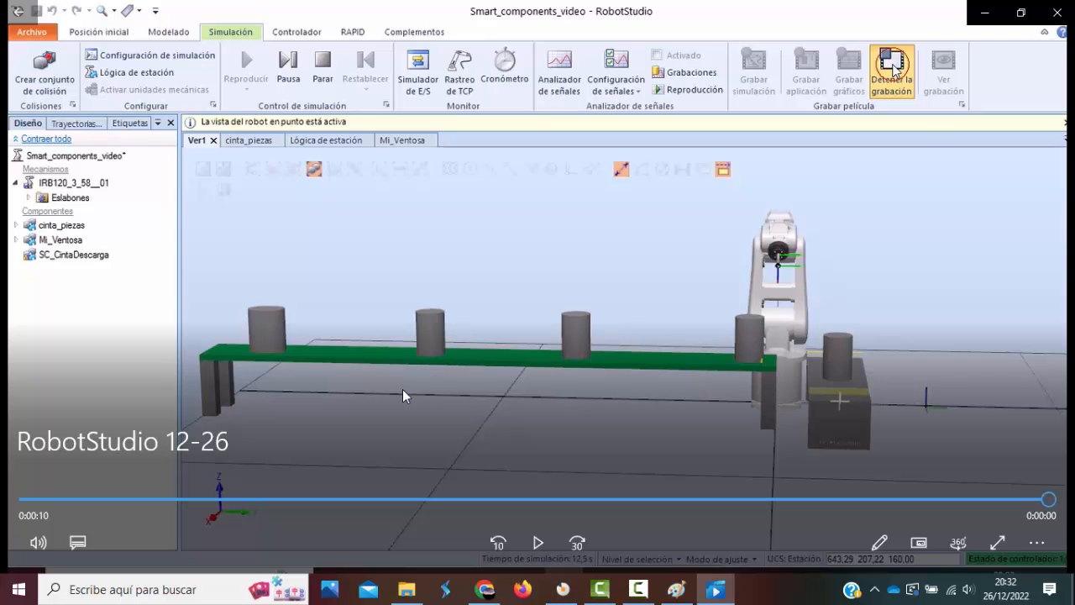
left_click(984, 15)
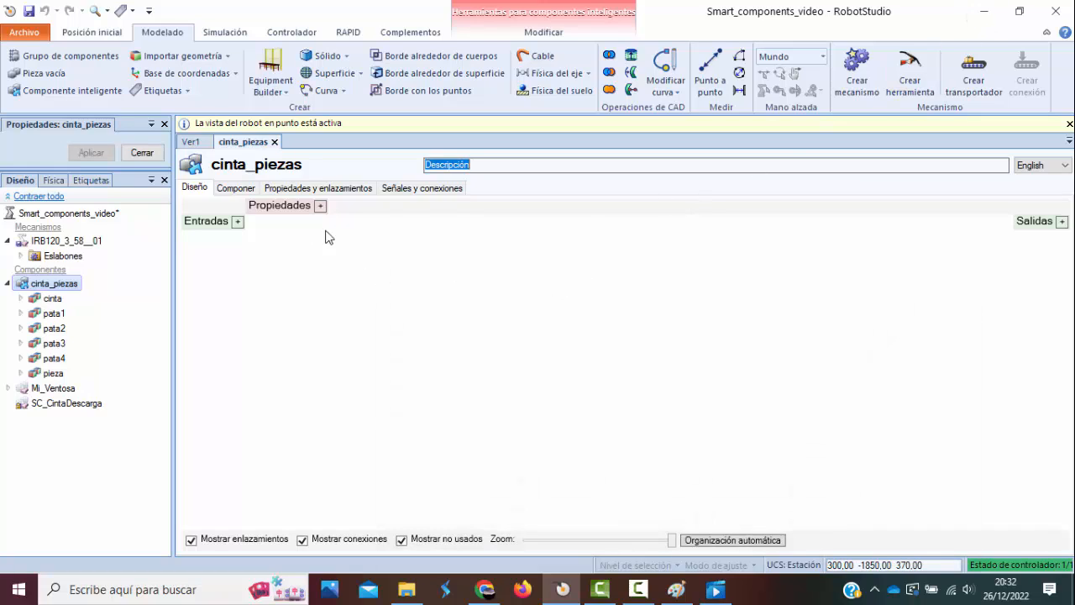
Add a Source action component to the cinta_piezas design.
right_click(356, 270)
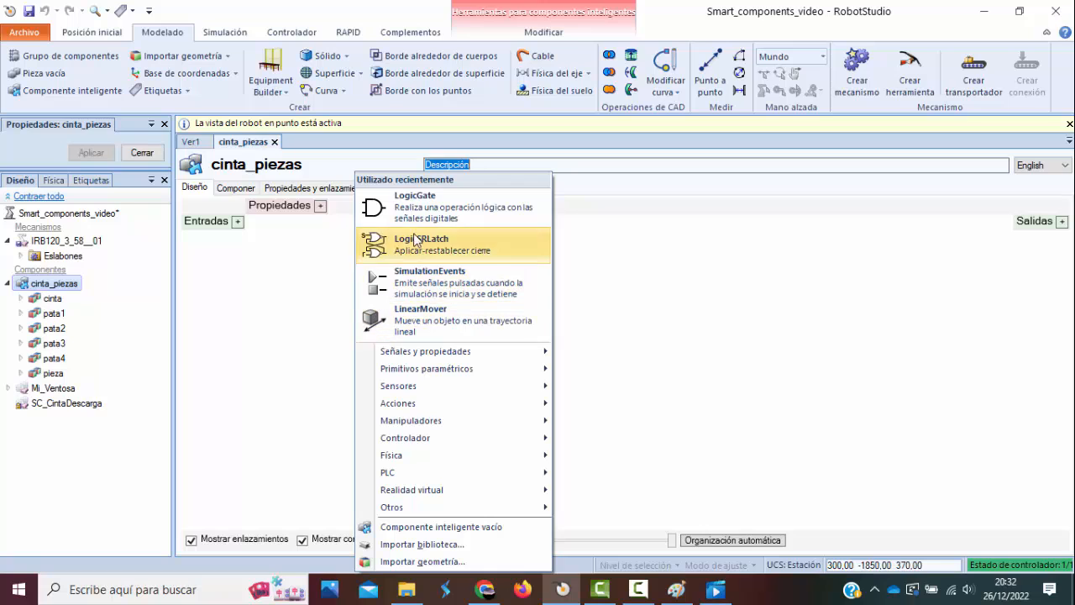
right_click(660, 241)
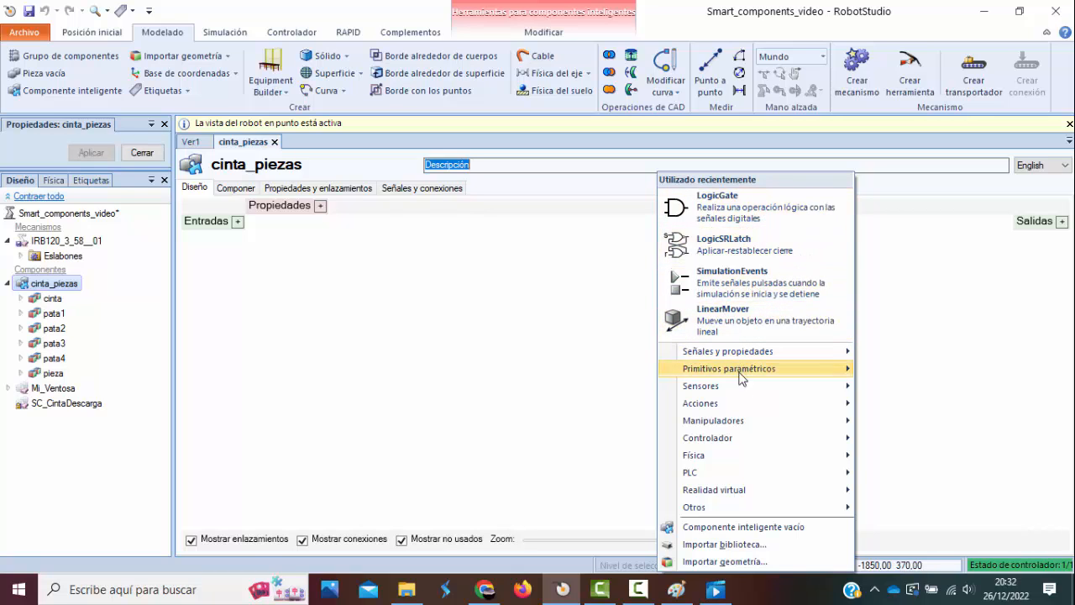
mouse_move(764, 367)
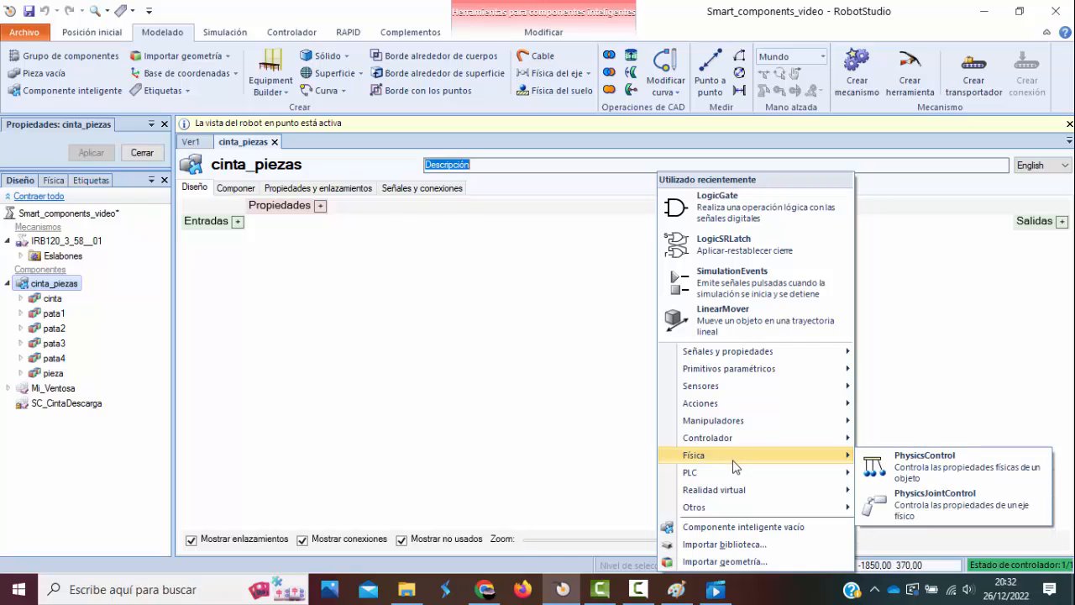
mouse_move(727, 513)
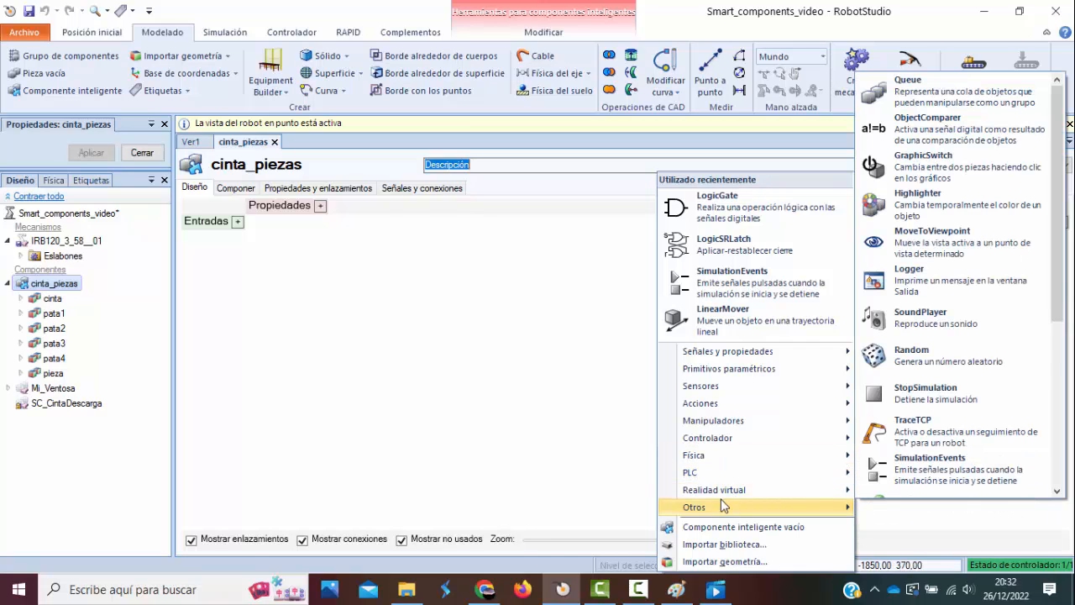
mouse_move(727, 411)
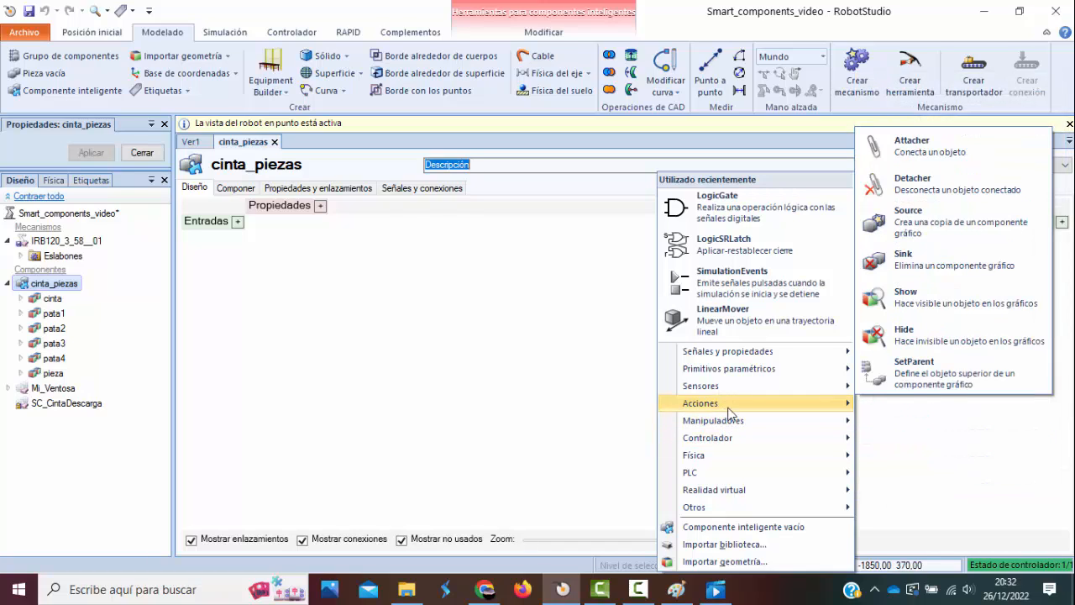
left_click(939, 228)
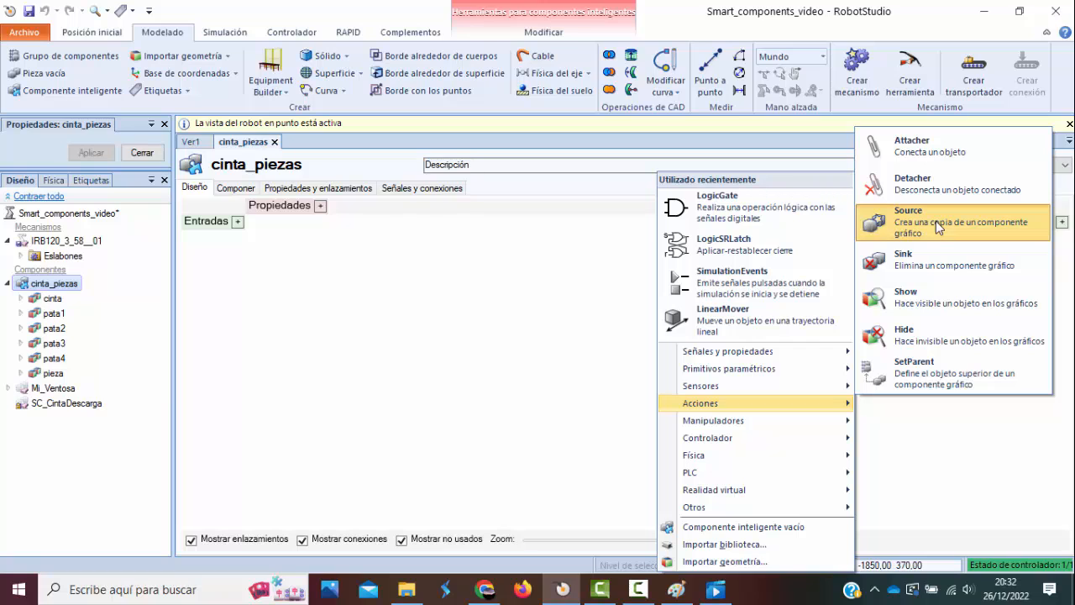
left_click(892, 229)
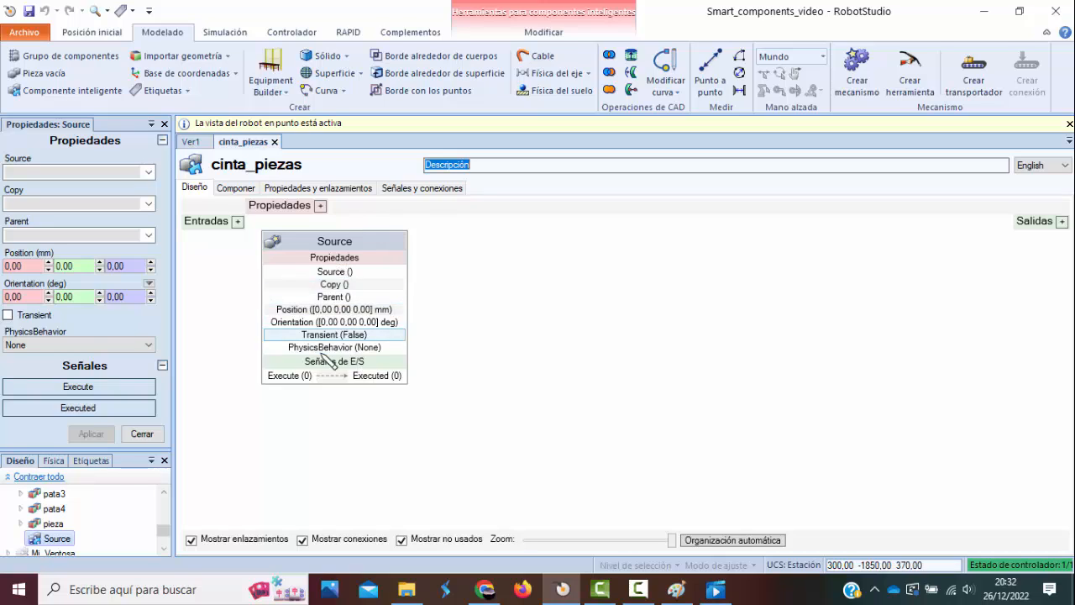
Configure the Source component with pieza as its source, Transient enabled and PhysicsBehavior set to Kinematic, and apply the properties.
left_click(150, 174)
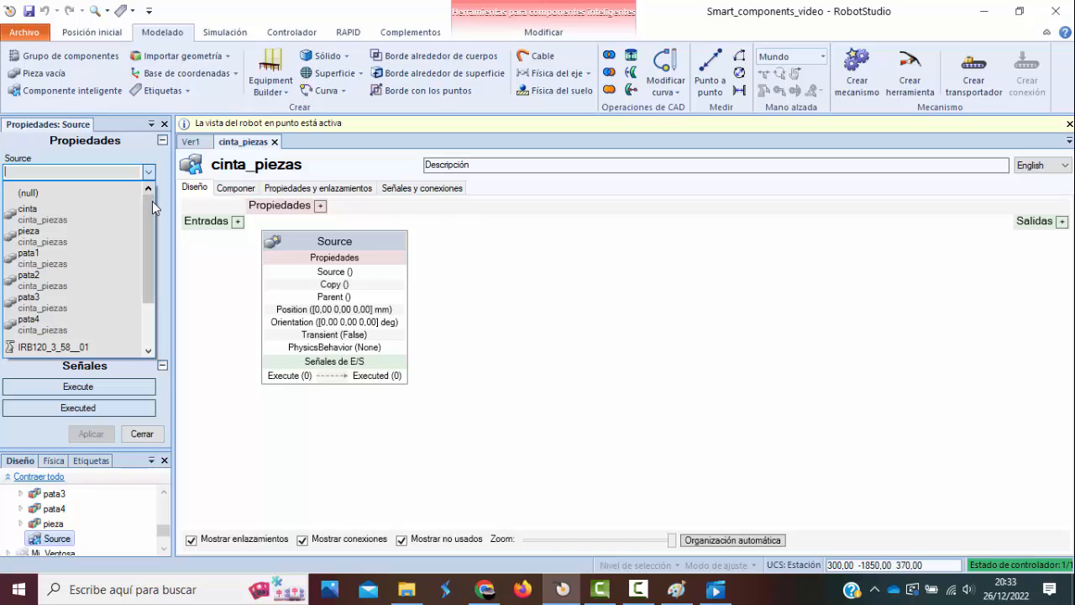
left_click_drag(152, 203, 147, 231)
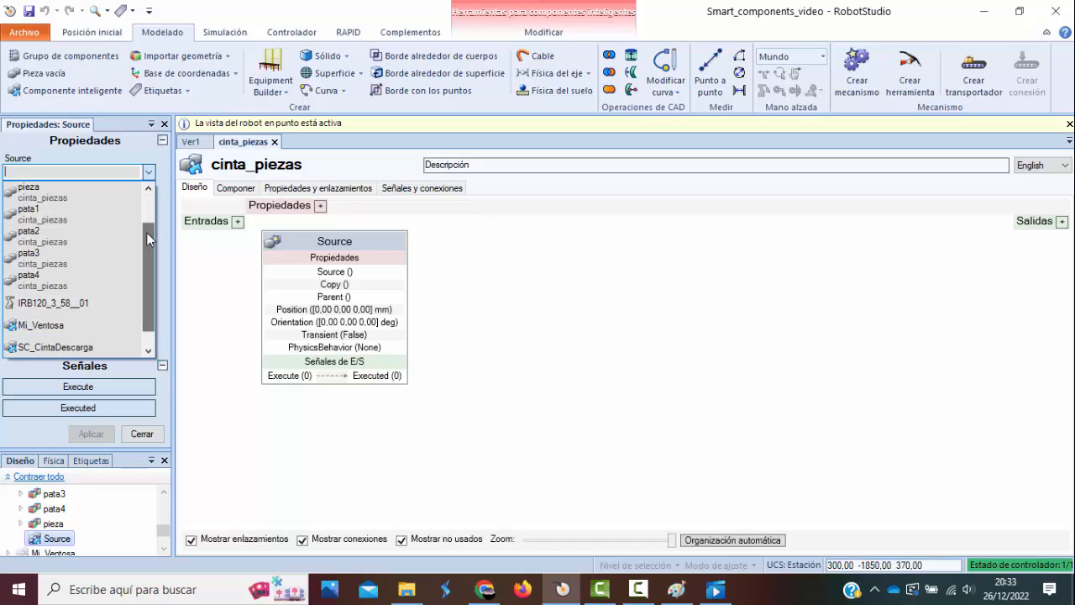
left_click(71, 202)
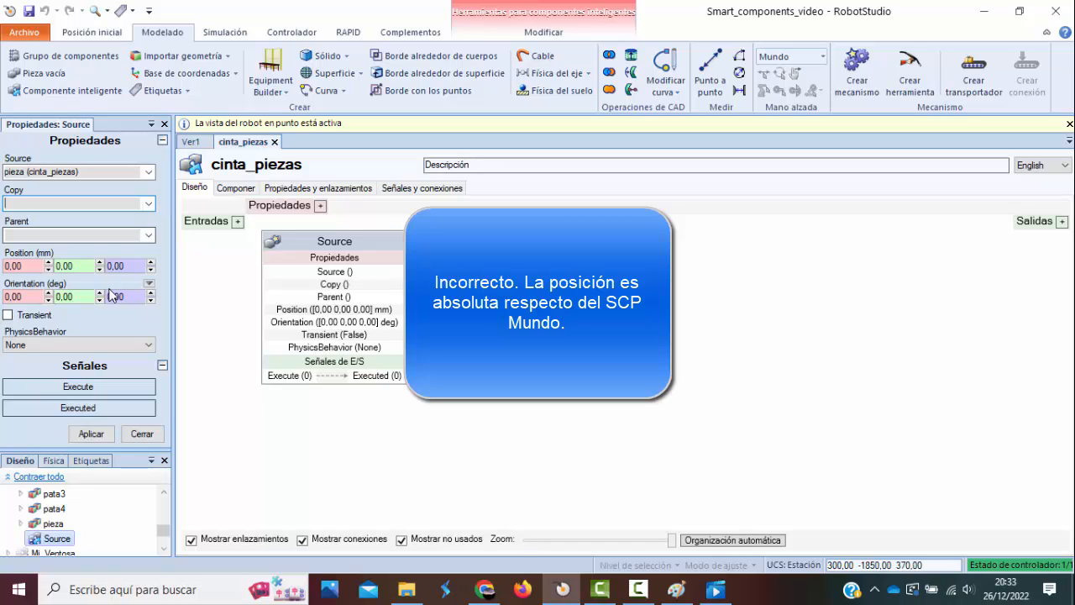
left_click(8, 315)
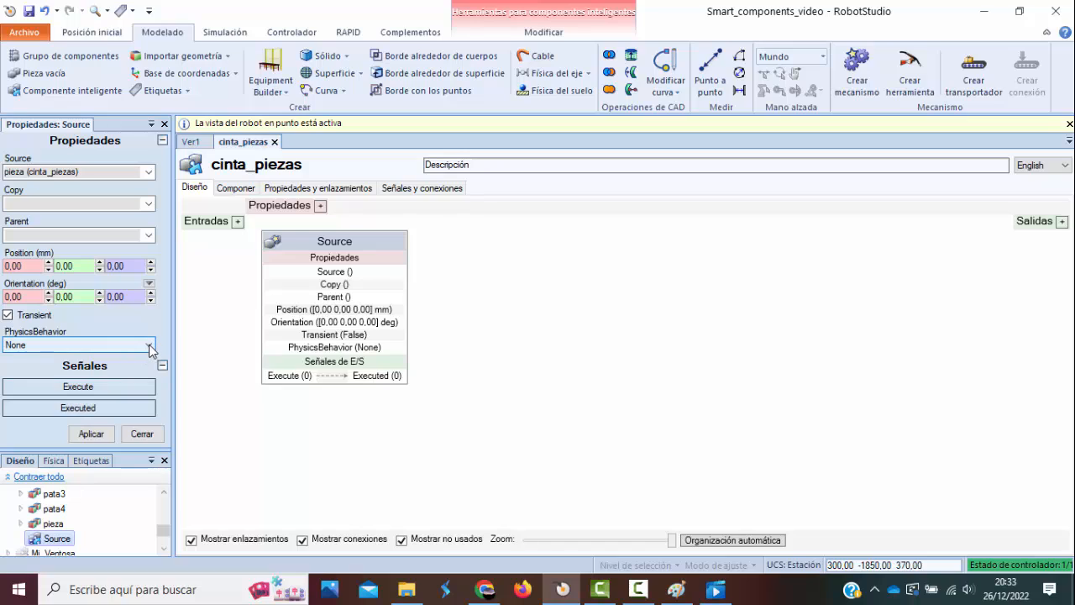
left_click(148, 345)
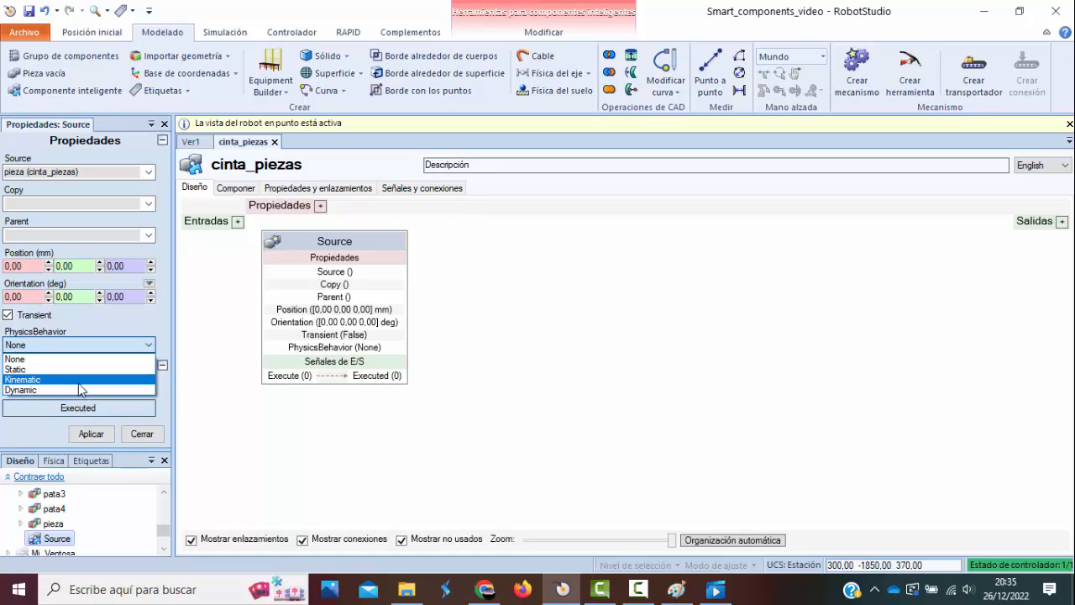
left_click(79, 382)
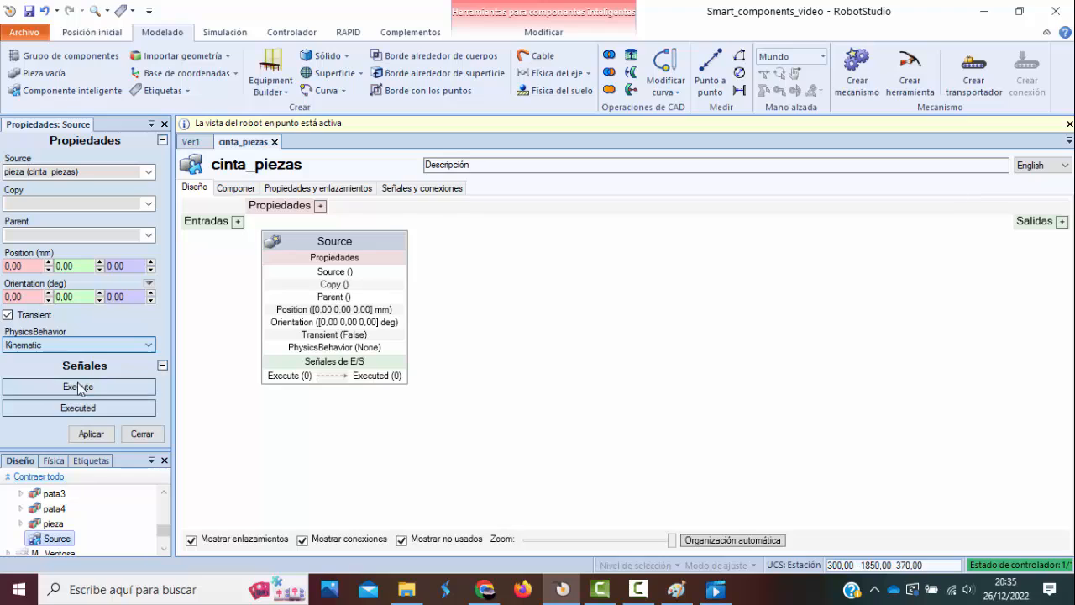
left_click(96, 436)
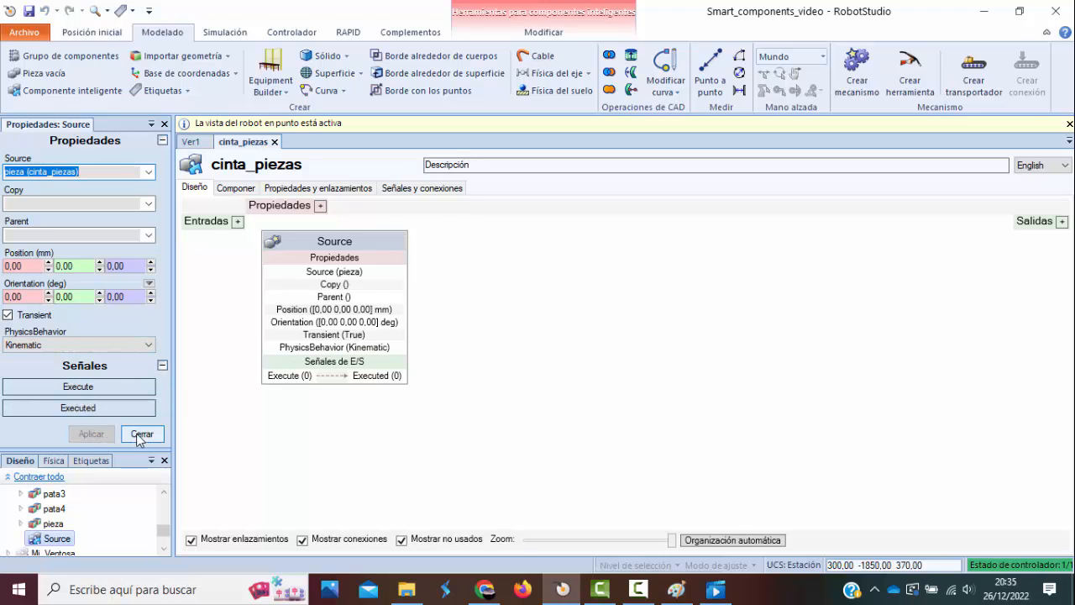
left_click(142, 433)
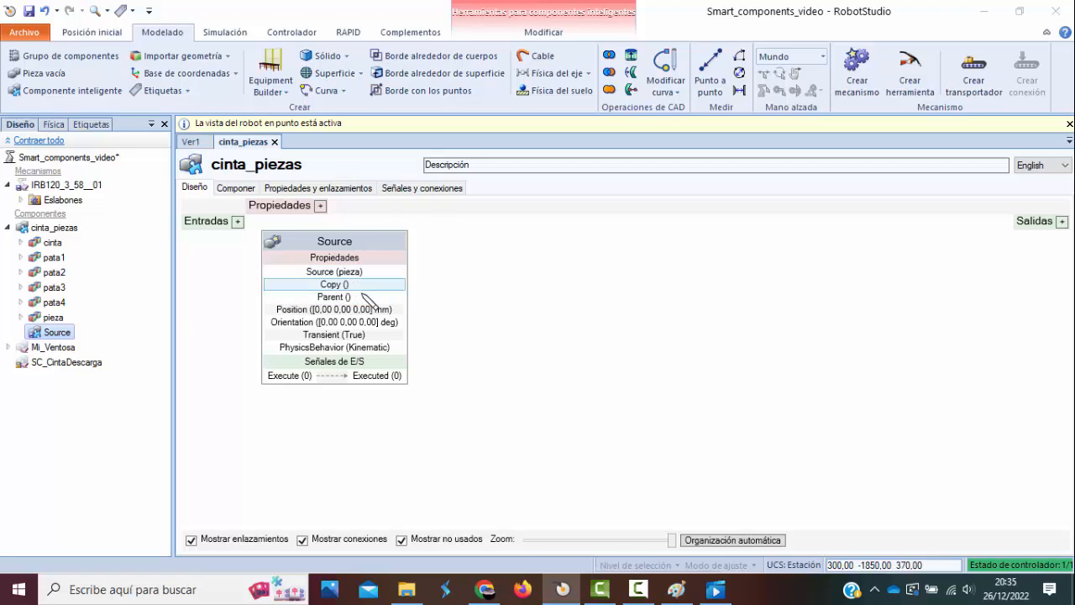
Move the Source block aside in the cinta_piezas design and add a Timer component from the signals and properties category.
left_click_drag(364, 242, 395, 241)
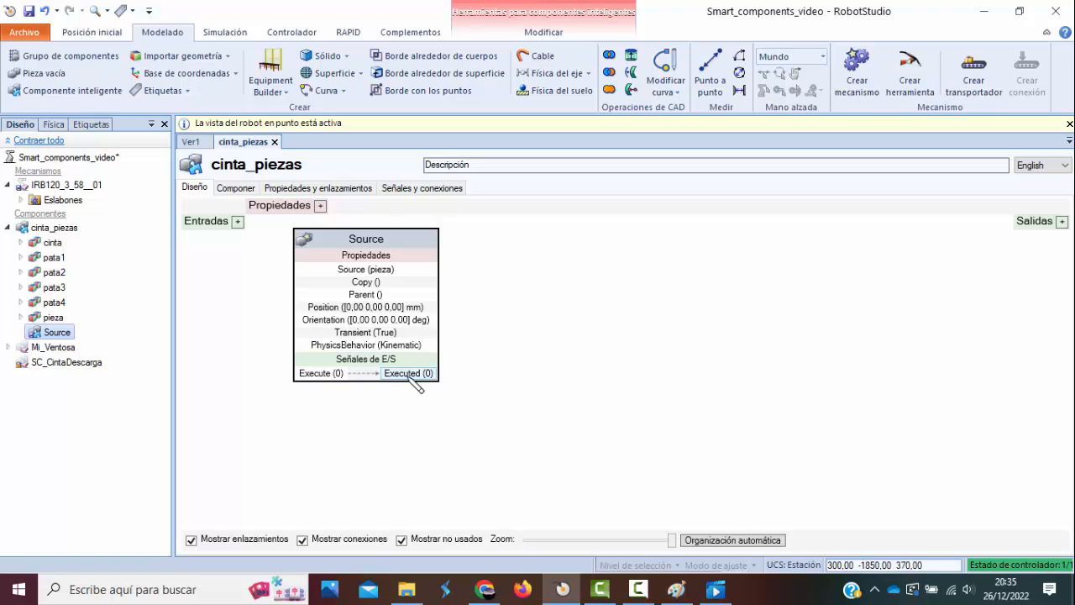
left_click_drag(379, 241, 496, 240)
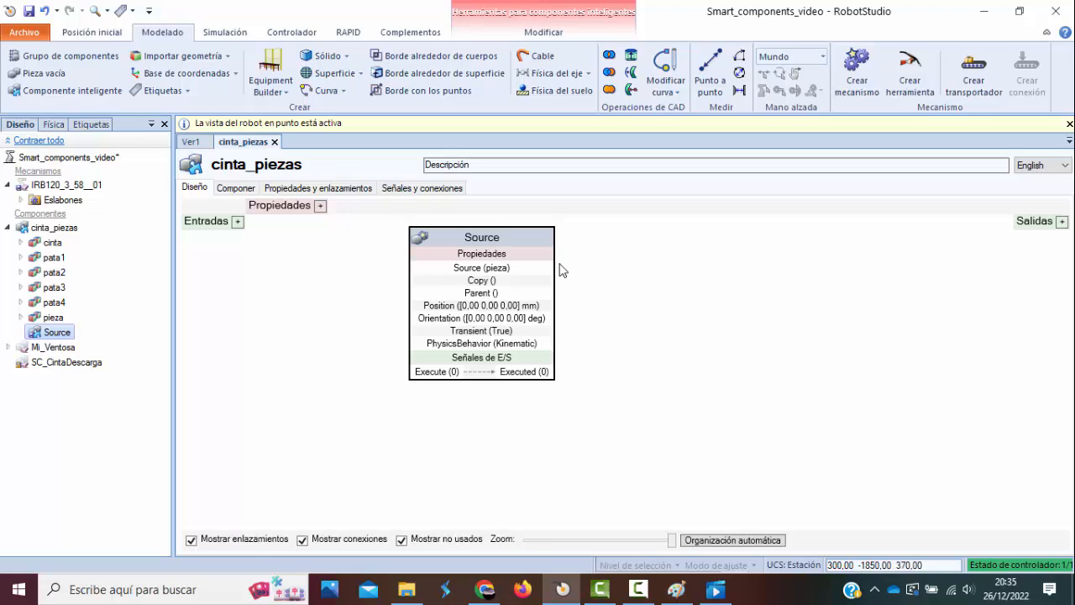
right_click(636, 270)
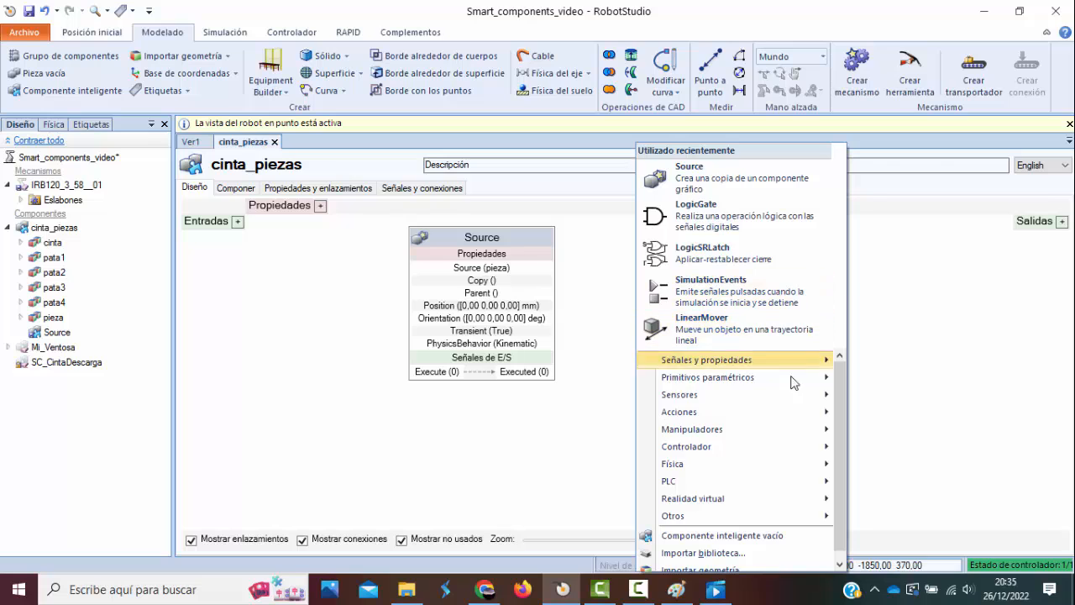
mouse_move(777, 435)
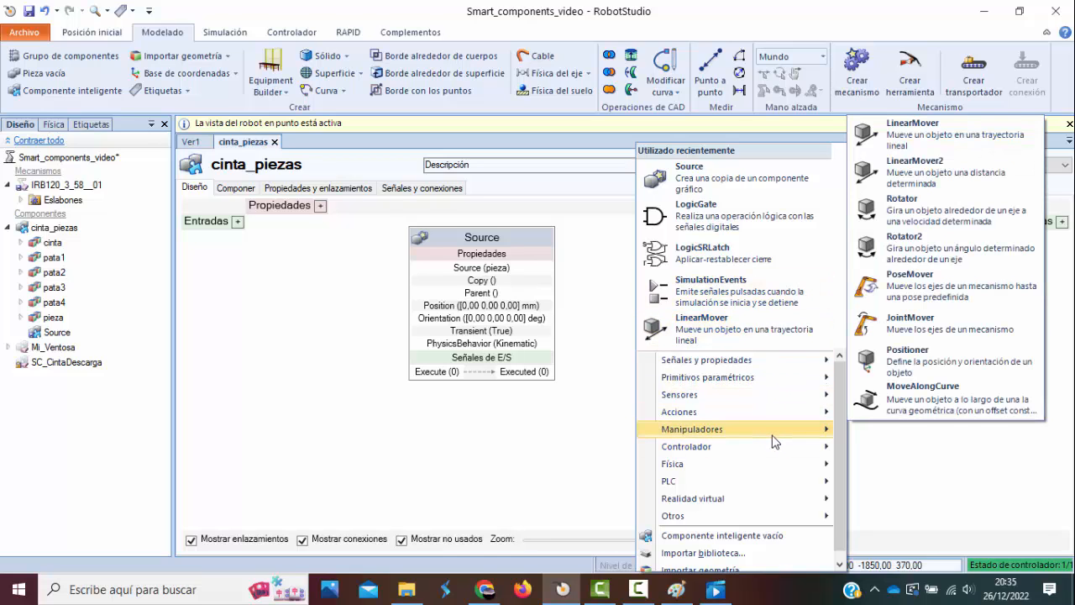
mouse_move(758, 521)
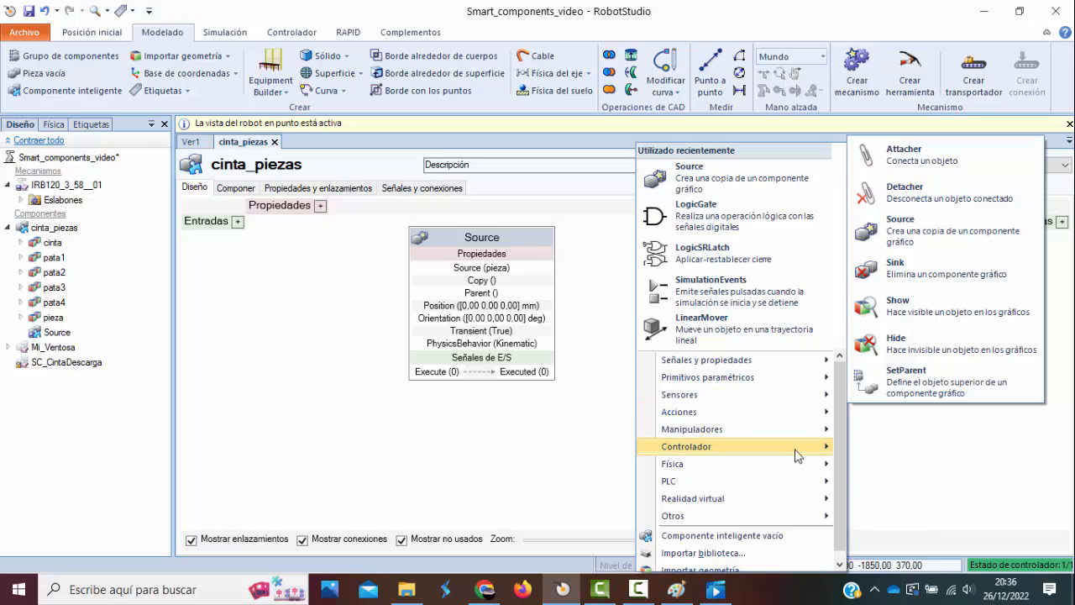
mouse_move(798, 456)
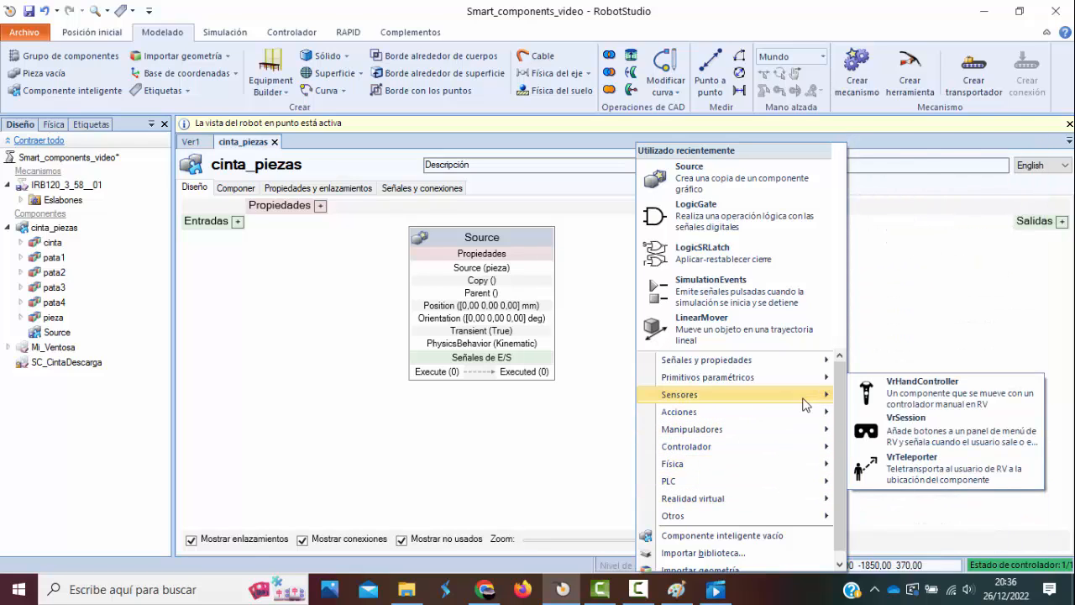
mouse_move(819, 366)
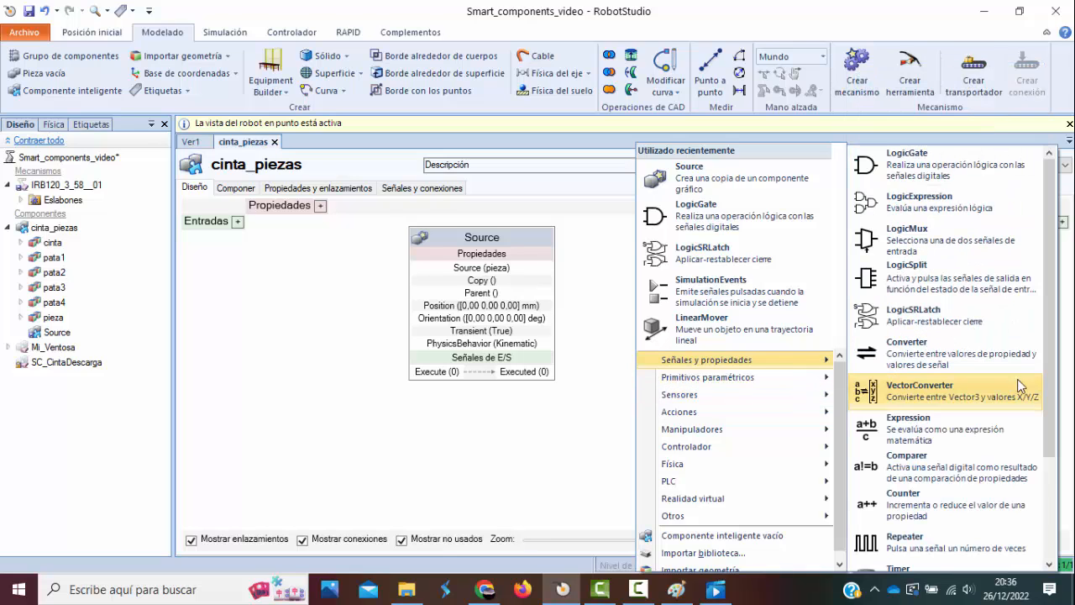
scroll(1020, 388, "down", 3)
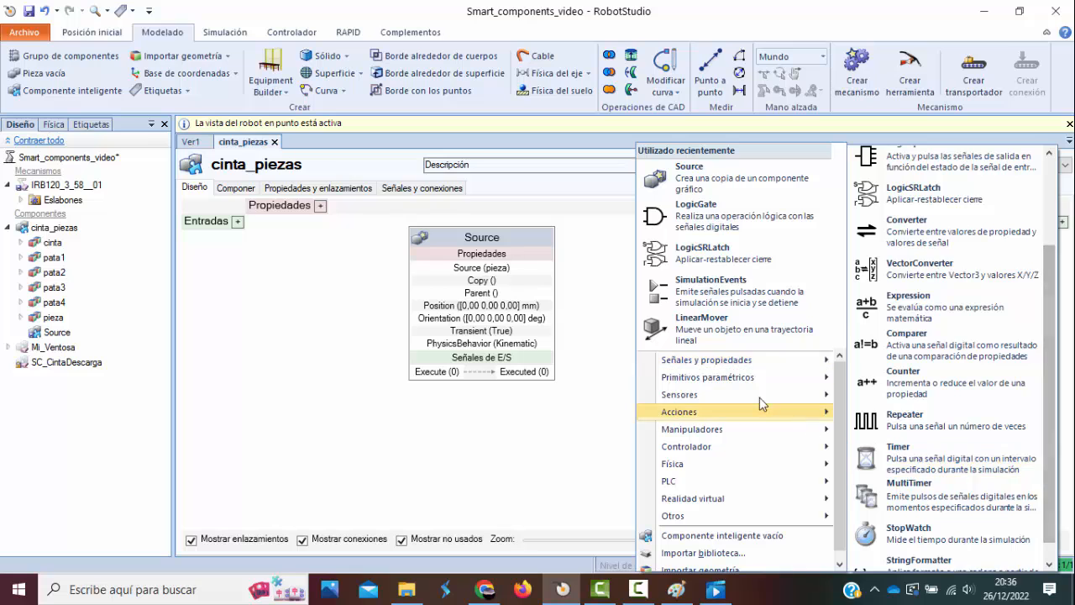
scroll(1042, 420, "up", 3)
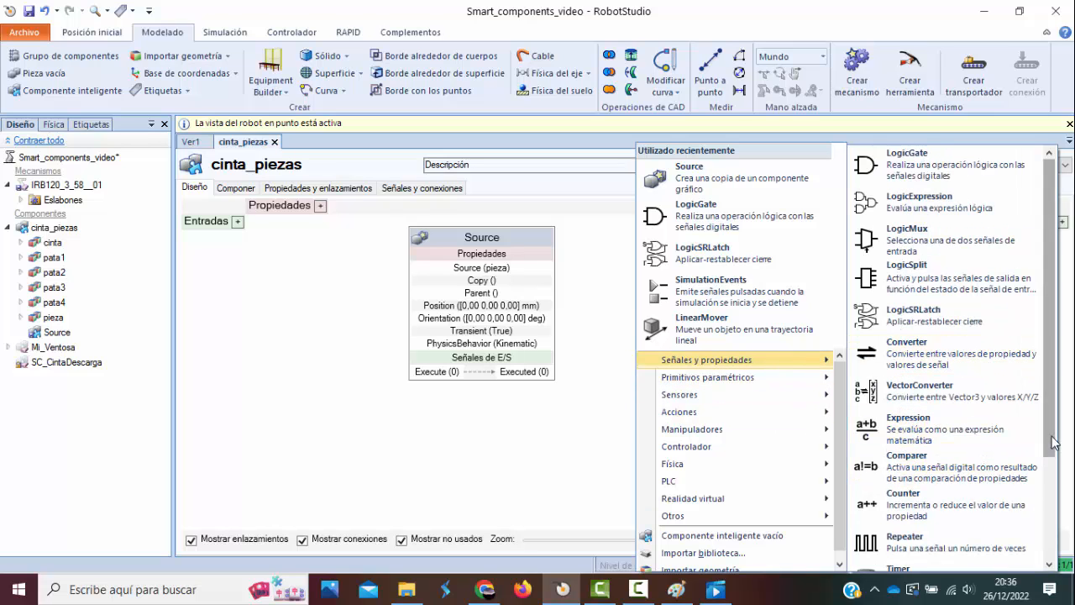
scroll(1042, 420, "down", 3)
left_click(936, 454)
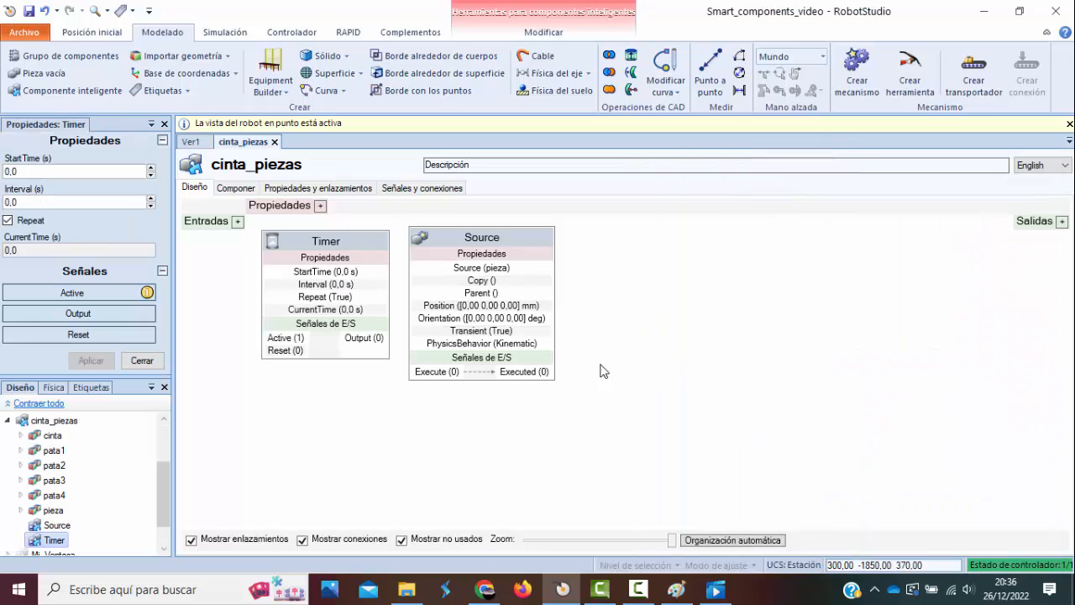
Space out the Timer and Source blocks and set the Timer's Interval to 3 s, applying the change.
left_click_drag(485, 242, 606, 241)
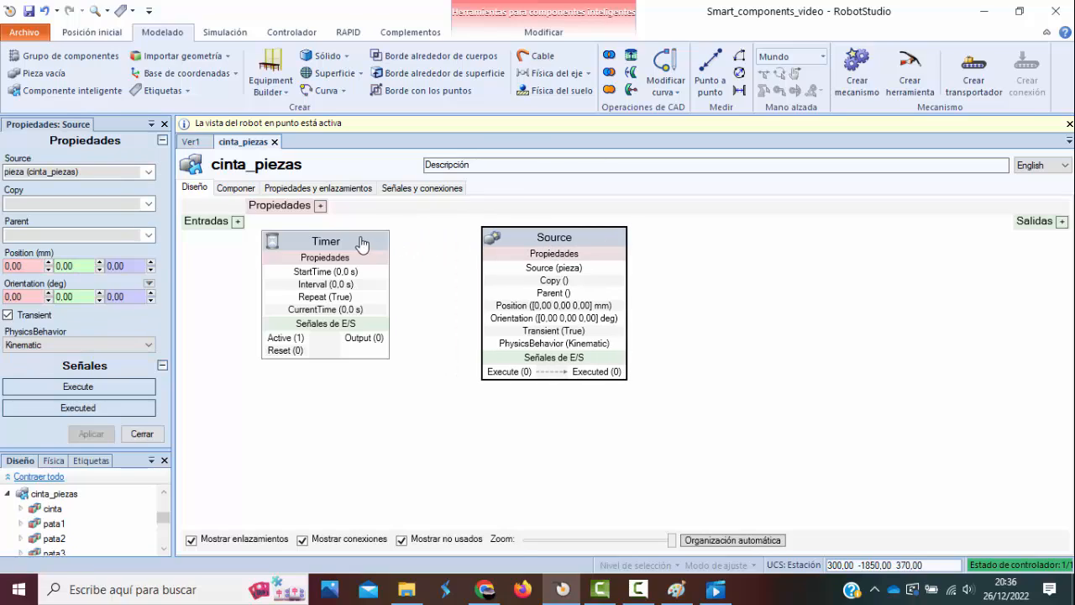
left_click_drag(360, 242, 384, 239)
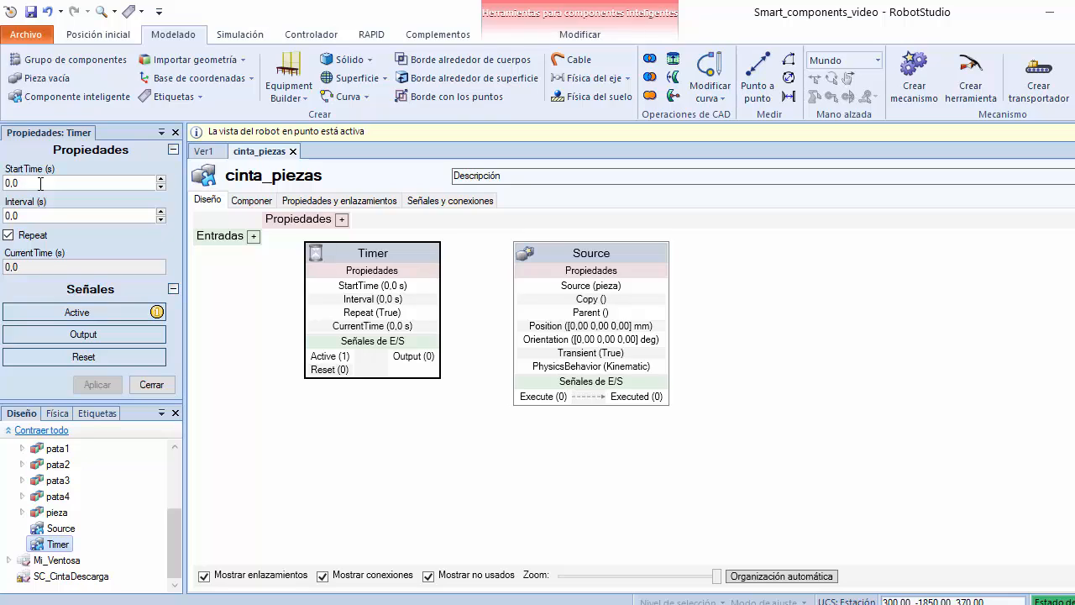
left_click_drag(29, 217, 4, 216)
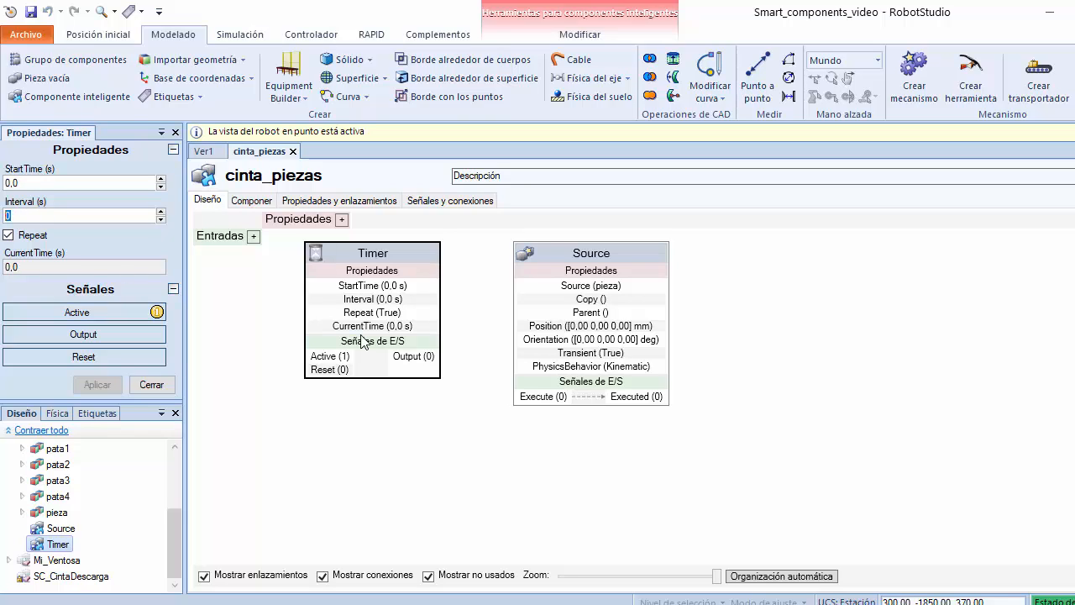
type("3")
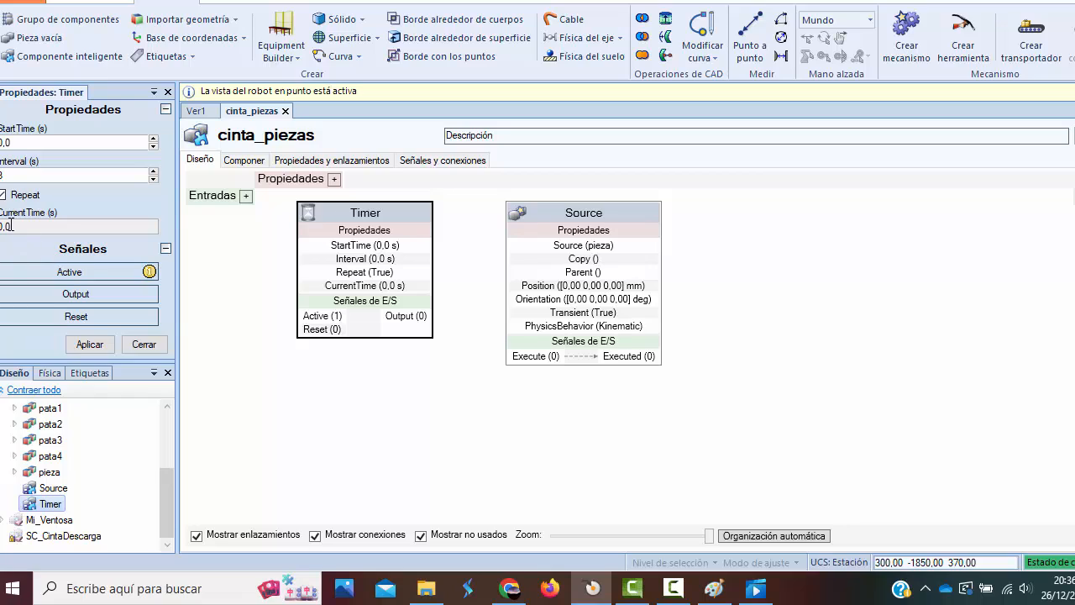
left_click(95, 348)
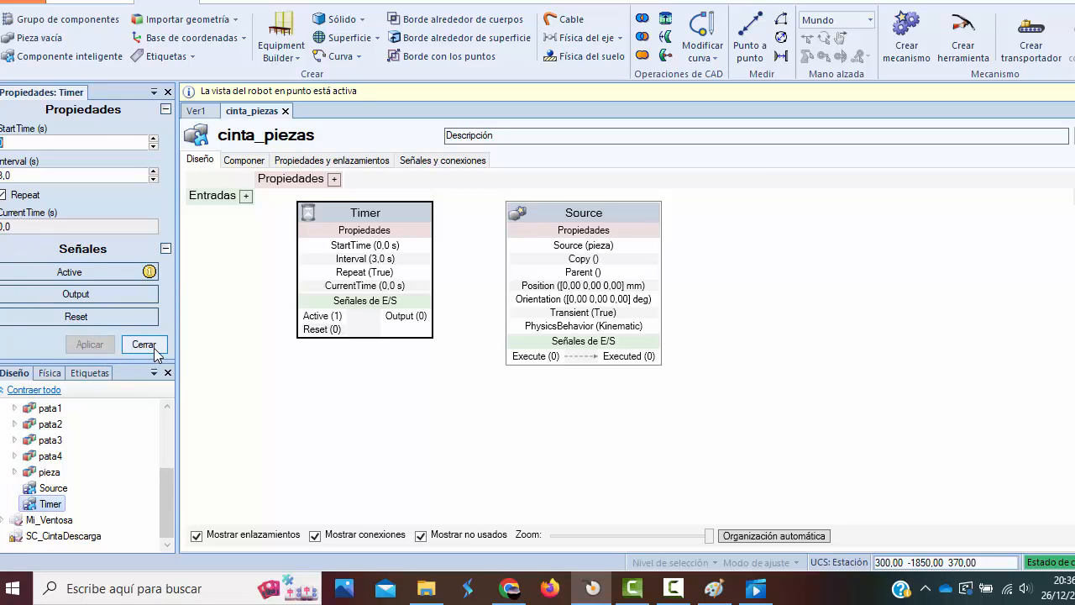
left_click(144, 345)
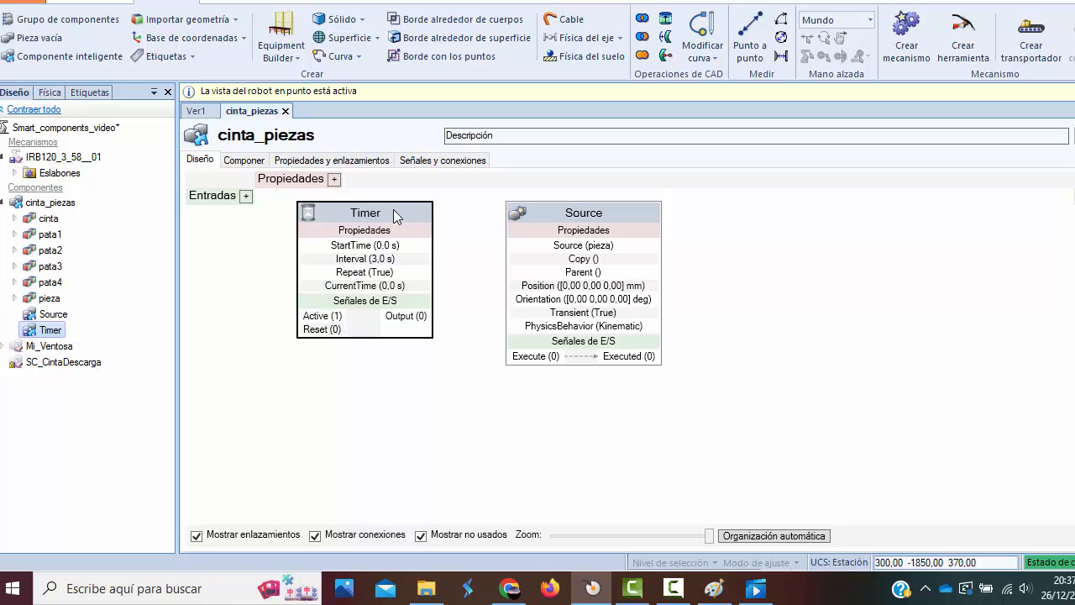
Shift the Timer block closer to Source and add a LinearMover manipulator component to the cinta_piezas design.
left_click_drag(393, 211, 418, 218)
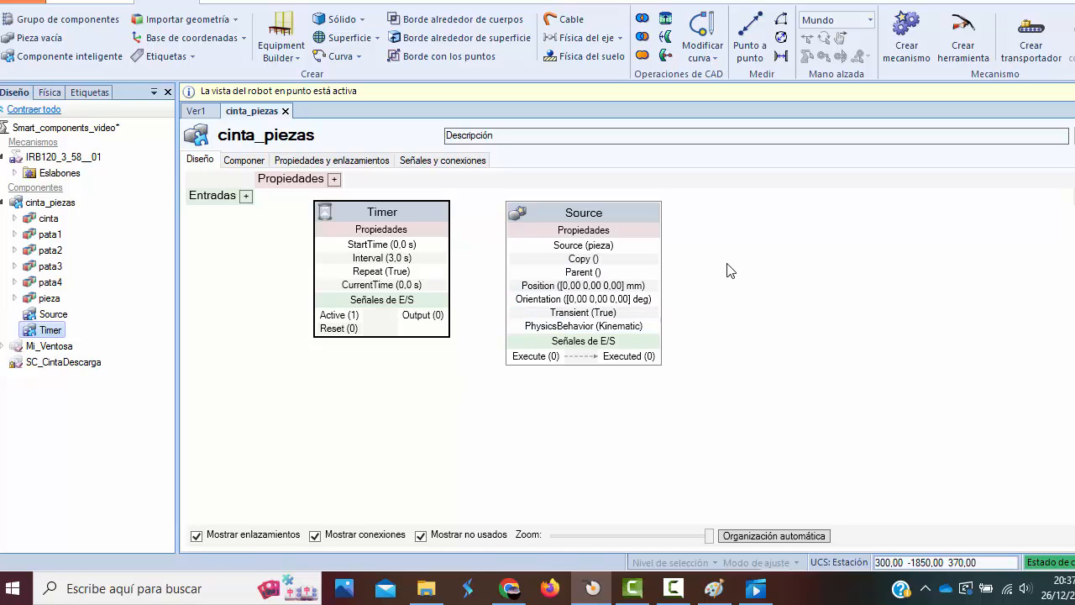
scroll(728, 267, "down", 3)
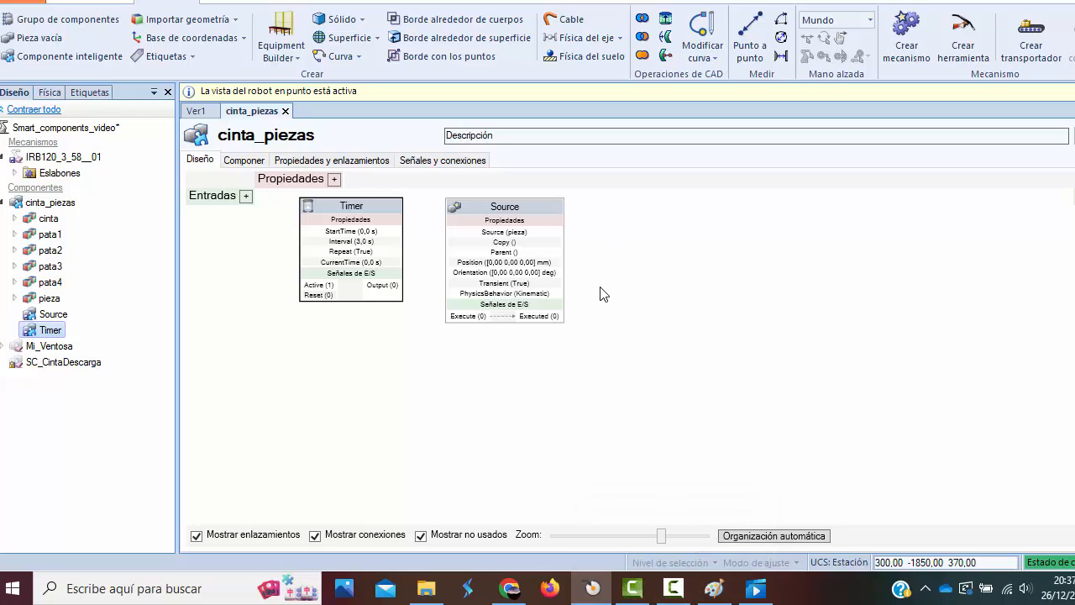
right_click(448, 379)
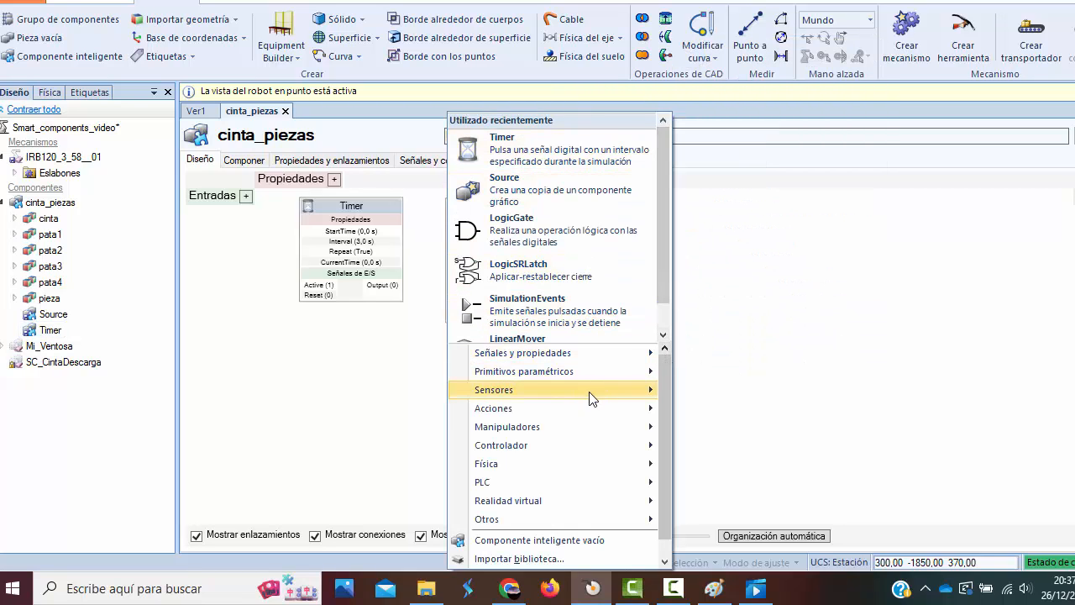
mouse_move(586, 406)
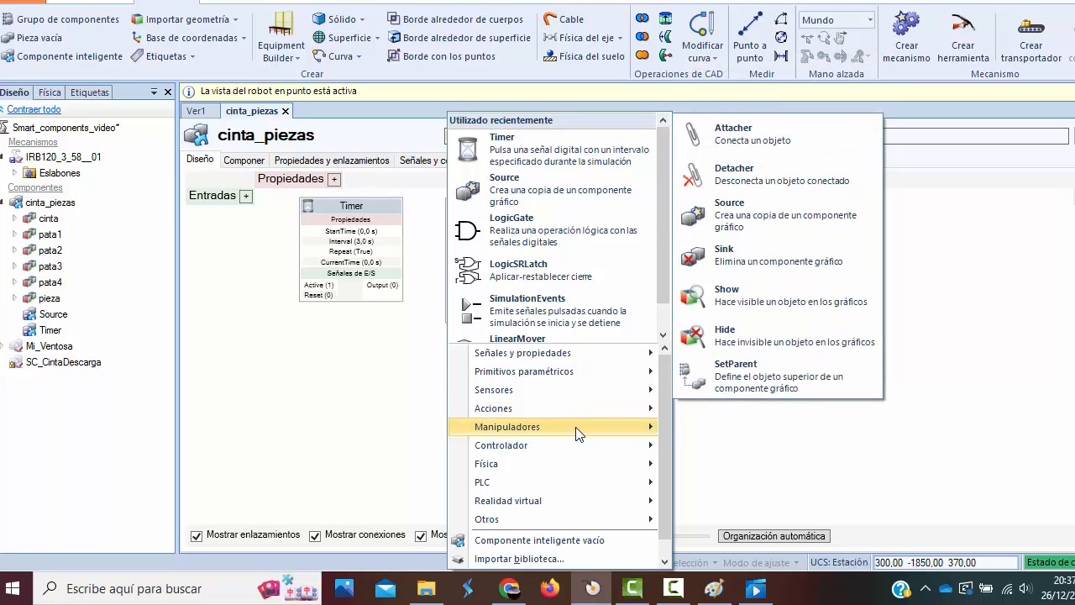
mouse_move(578, 434)
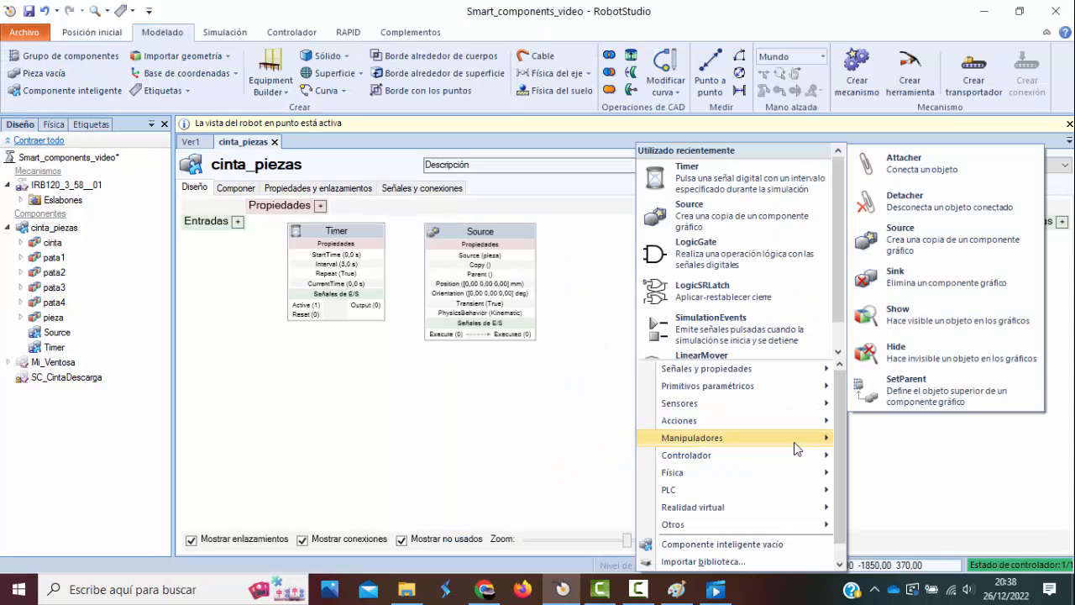
mouse_move(793, 442)
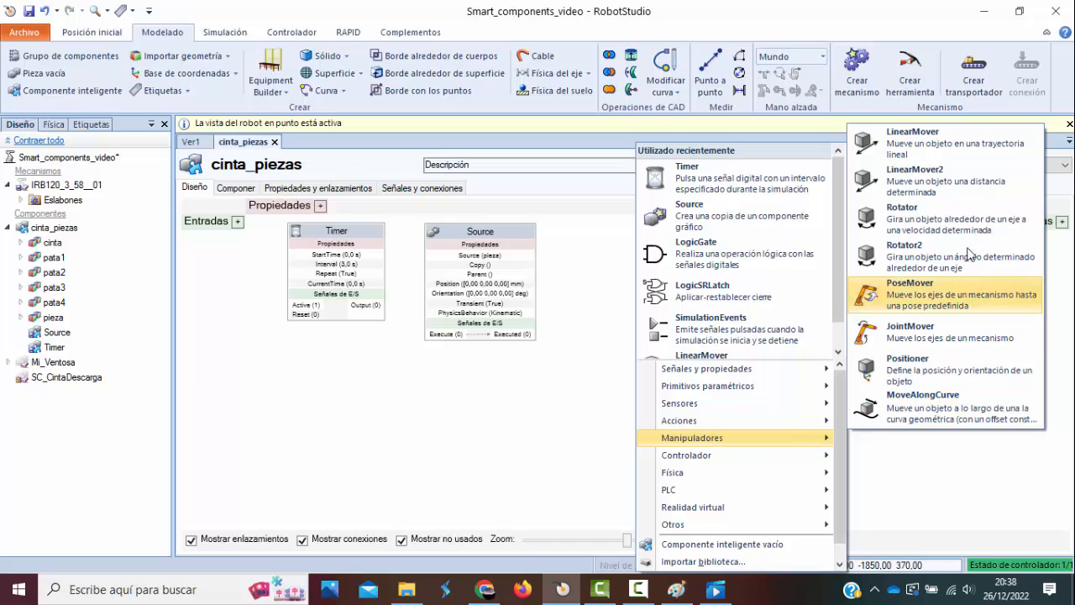
left_click(958, 136)
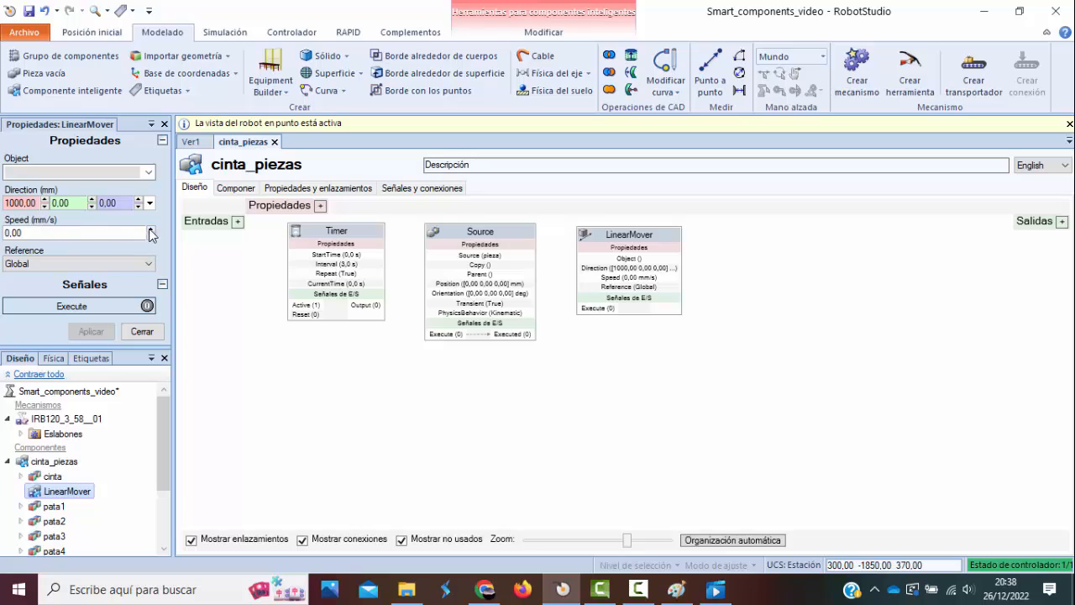
Set the LinearMover's Speed to 200 mm/s and check which objects can be assigned to it.
left_click(66, 234)
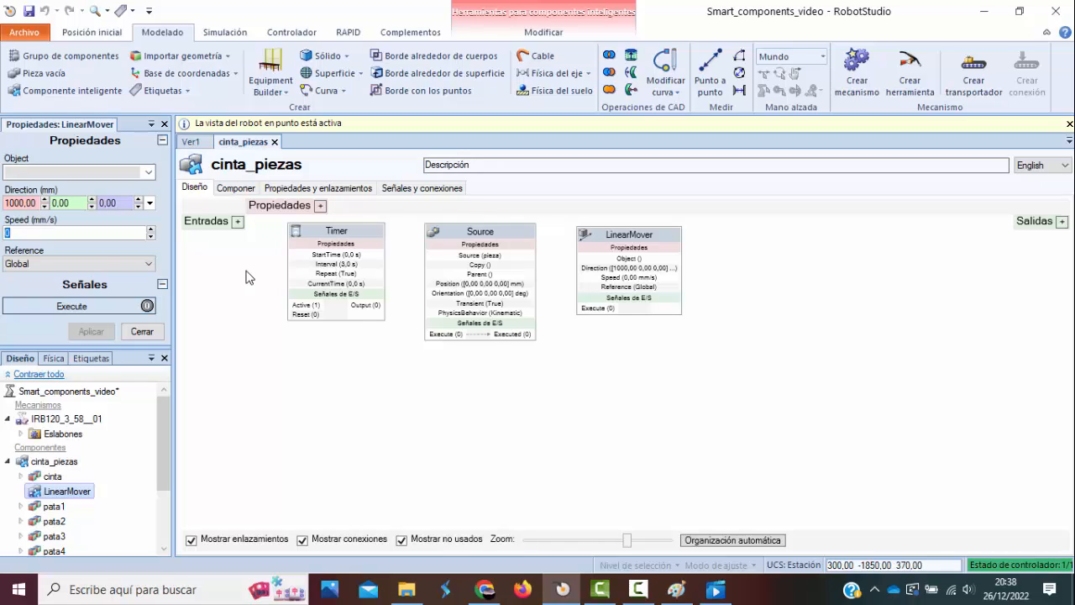
type("3")
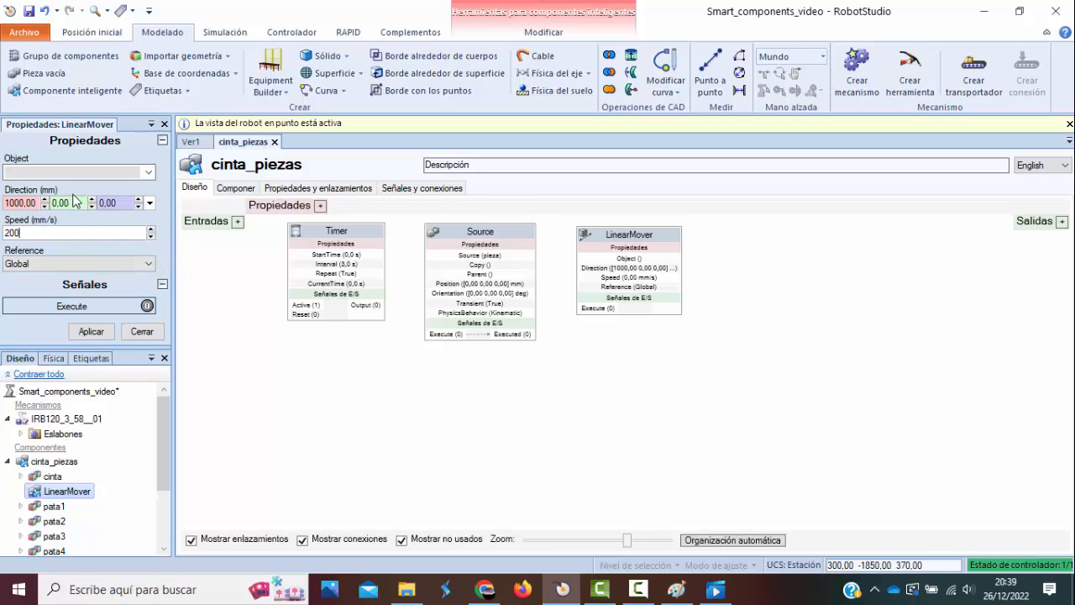
left_click(150, 174)
left_click(150, 174)
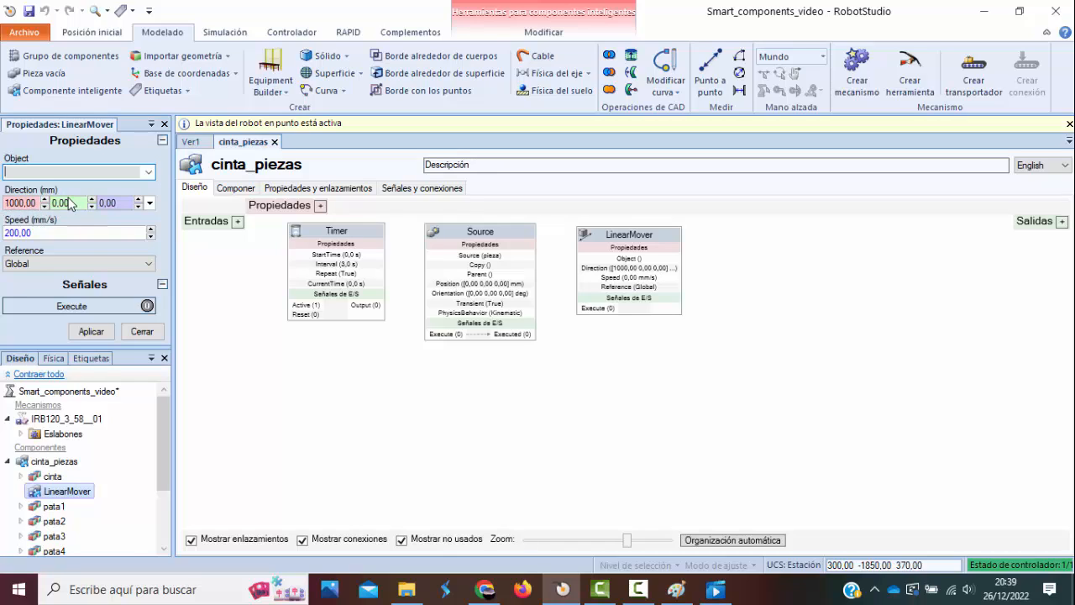
Check the conveyor's axis in the 3D view and set the LinearMover's Direction to 0, 2000, 0 mm, applying the properties.
left_click(191, 142)
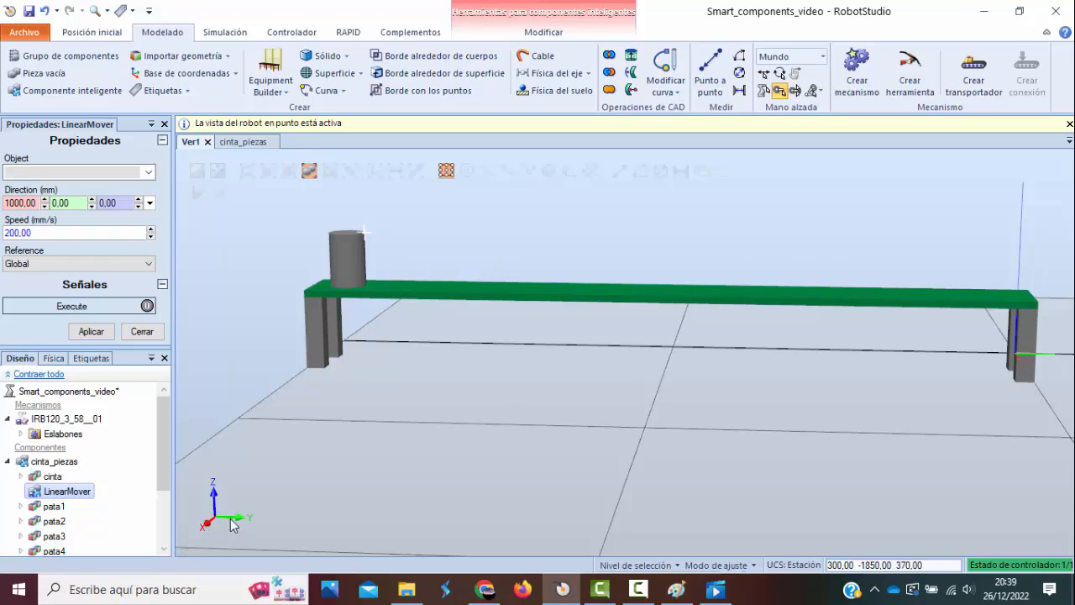
left_click(71, 203)
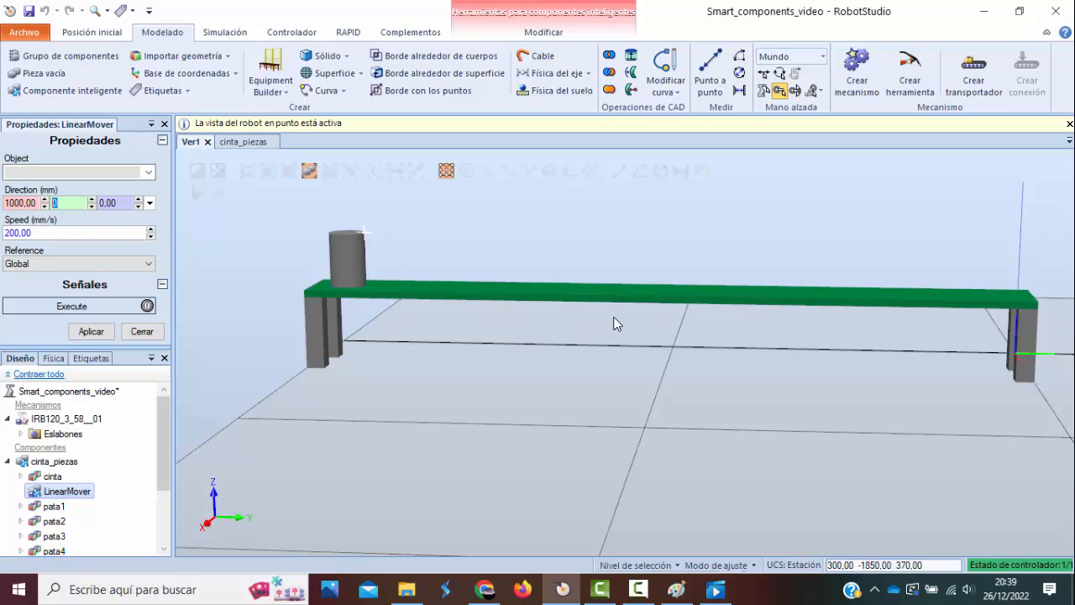
type("2000")
left_click_drag(34, 203, 4, 206)
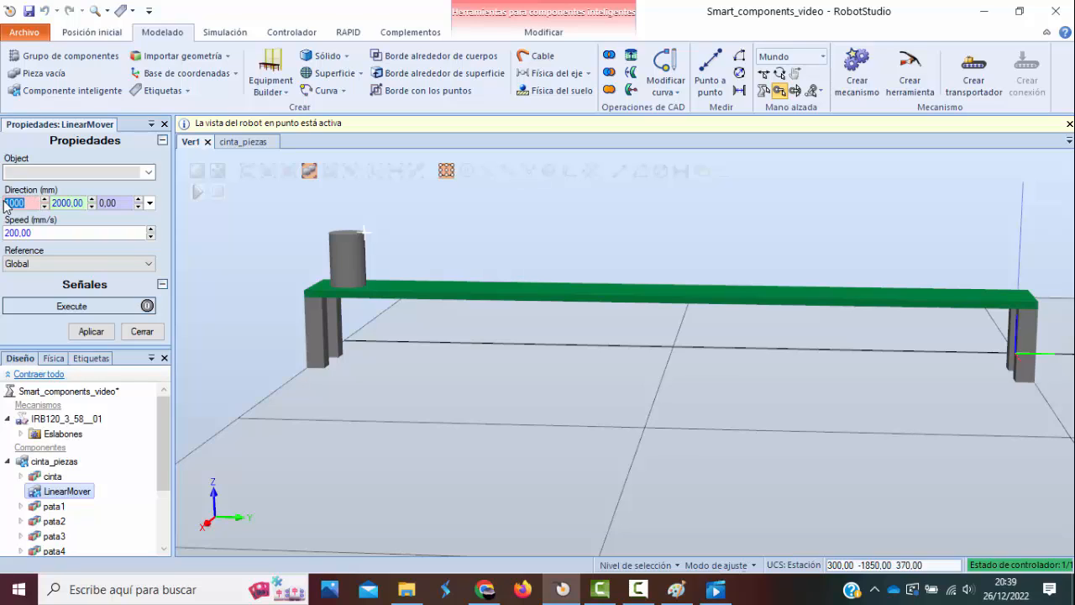
type("0,")
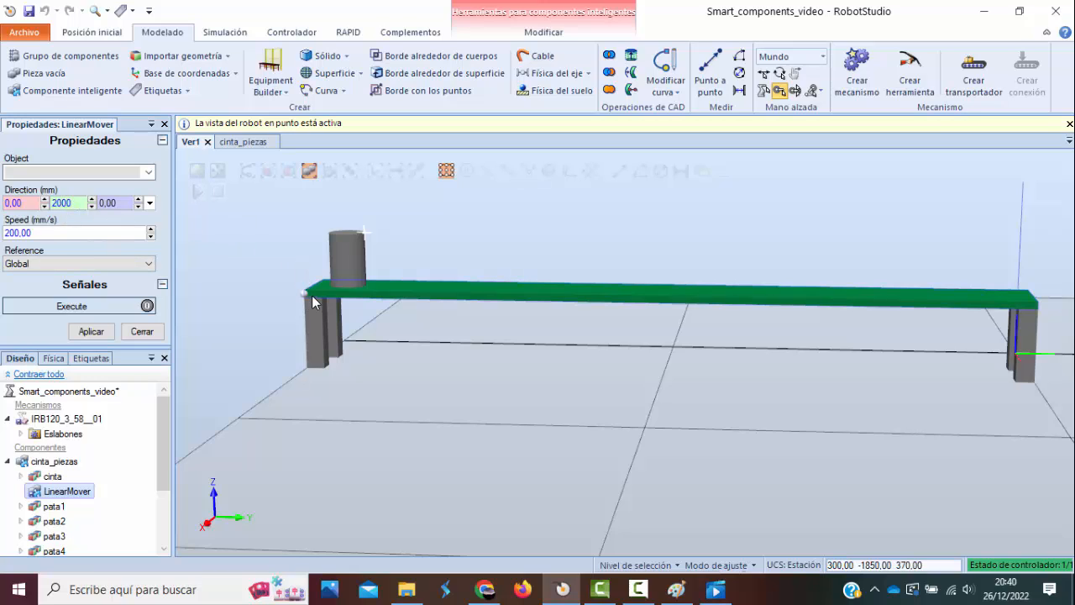
left_click(99, 336)
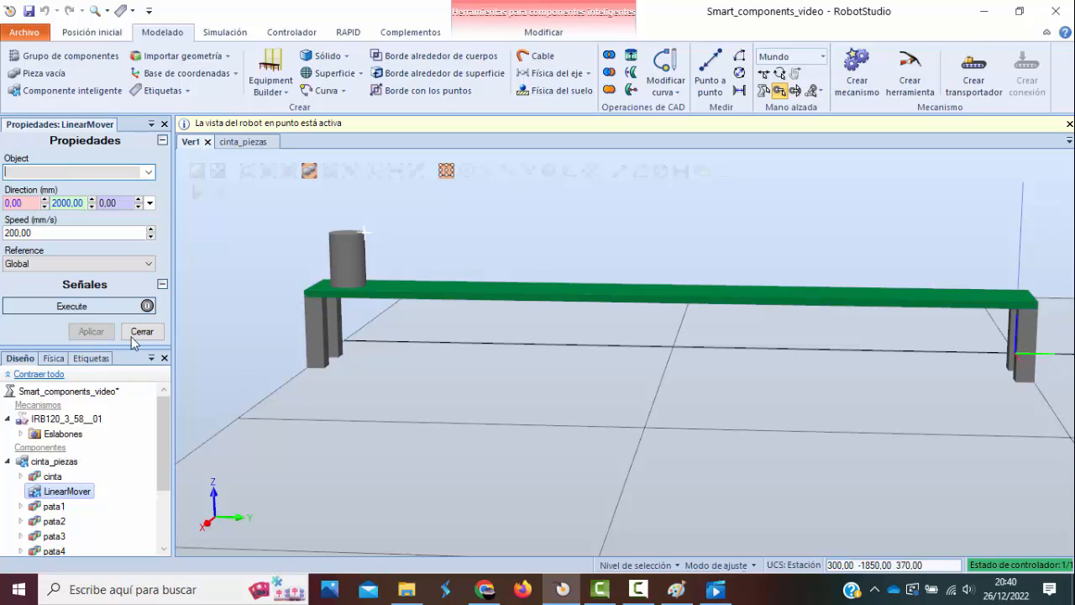
Add a Queue component to the cinta_piezas design and arrange it above the LinearMover block.
left_click(243, 142)
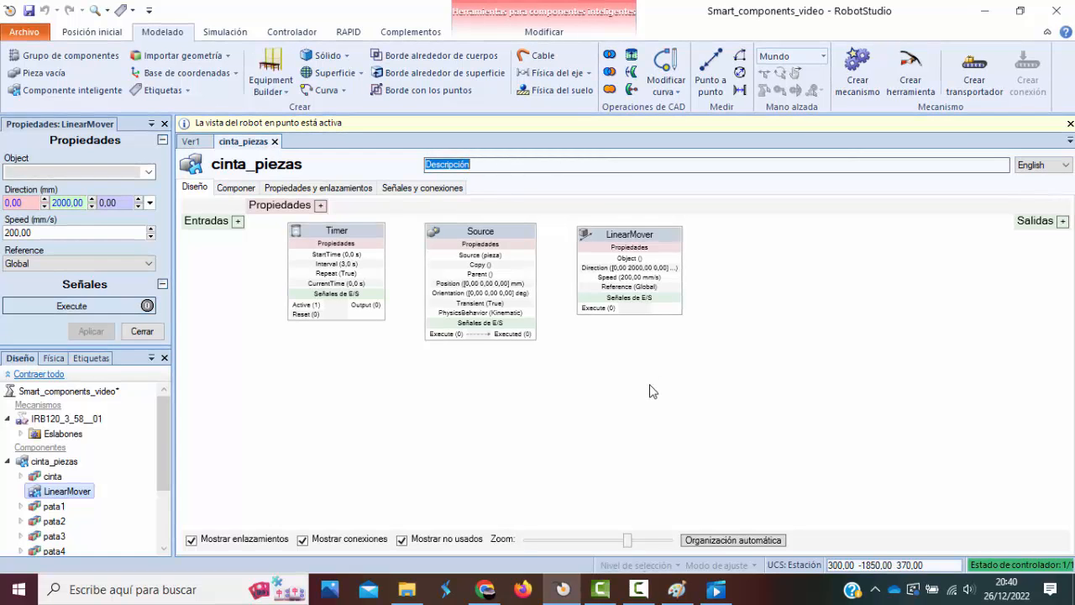
right_click(730, 346)
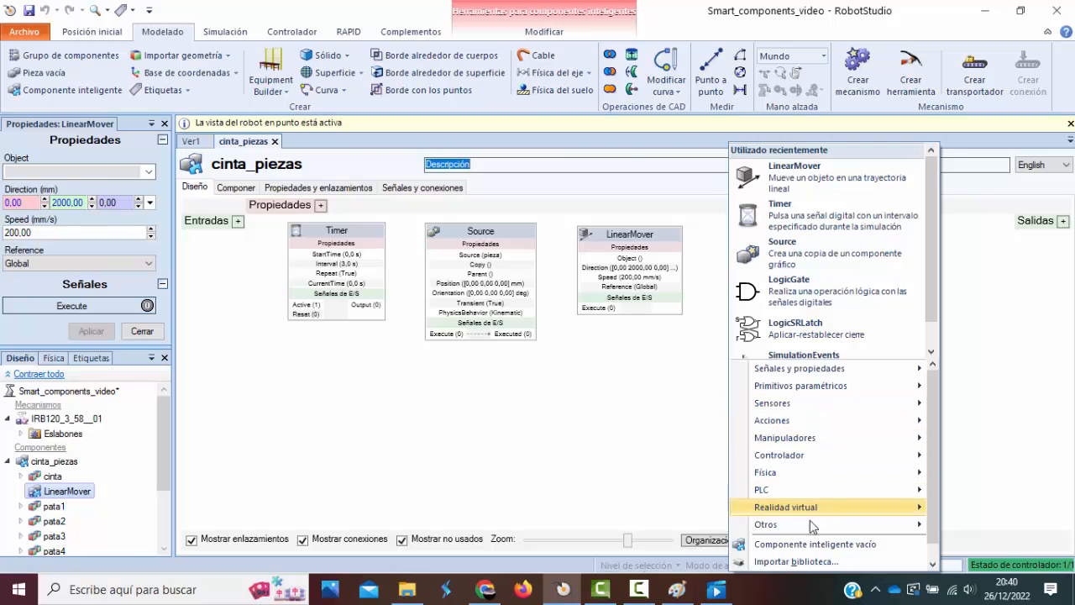
mouse_move(809, 526)
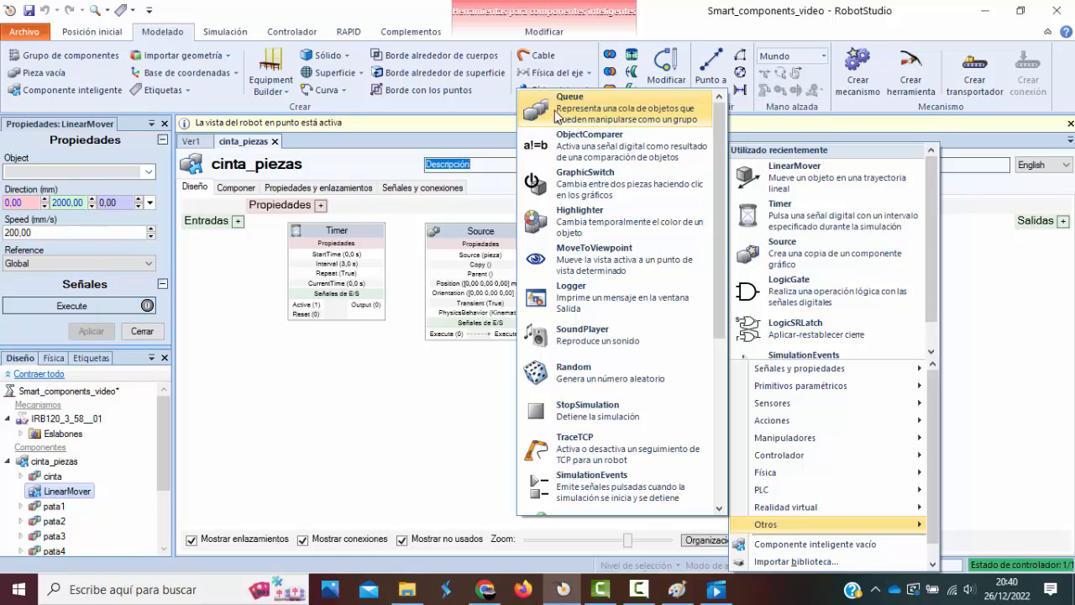
left_click(695, 115)
left_click_drag(957, 240, 624, 352)
left_click_drag(633, 236, 742, 376)
left_click_drag(648, 349, 722, 197)
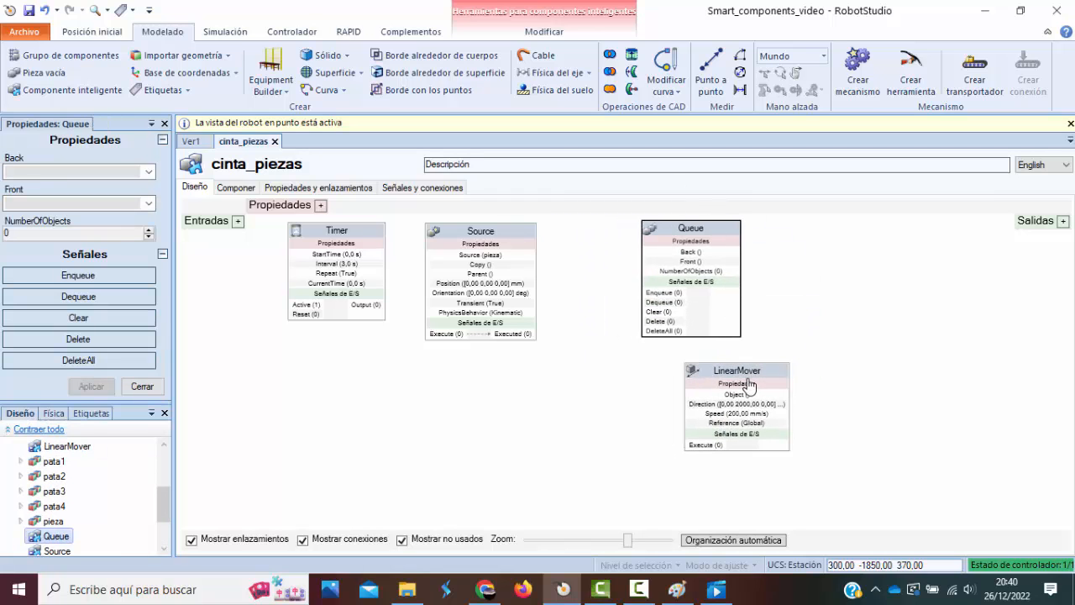
left_click_drag(750, 371, 704, 369)
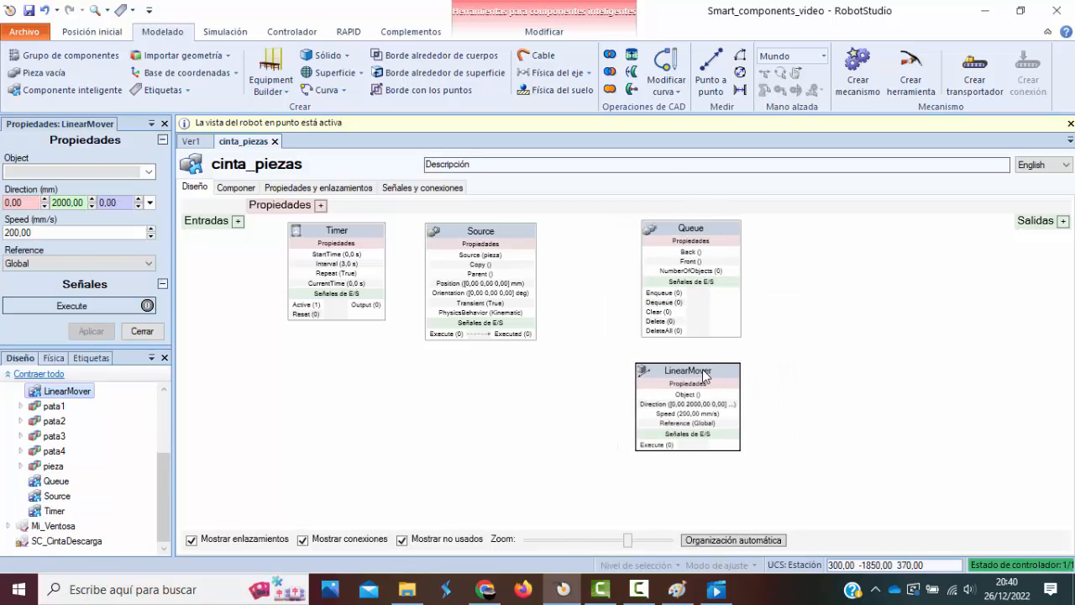
left_click(704, 238)
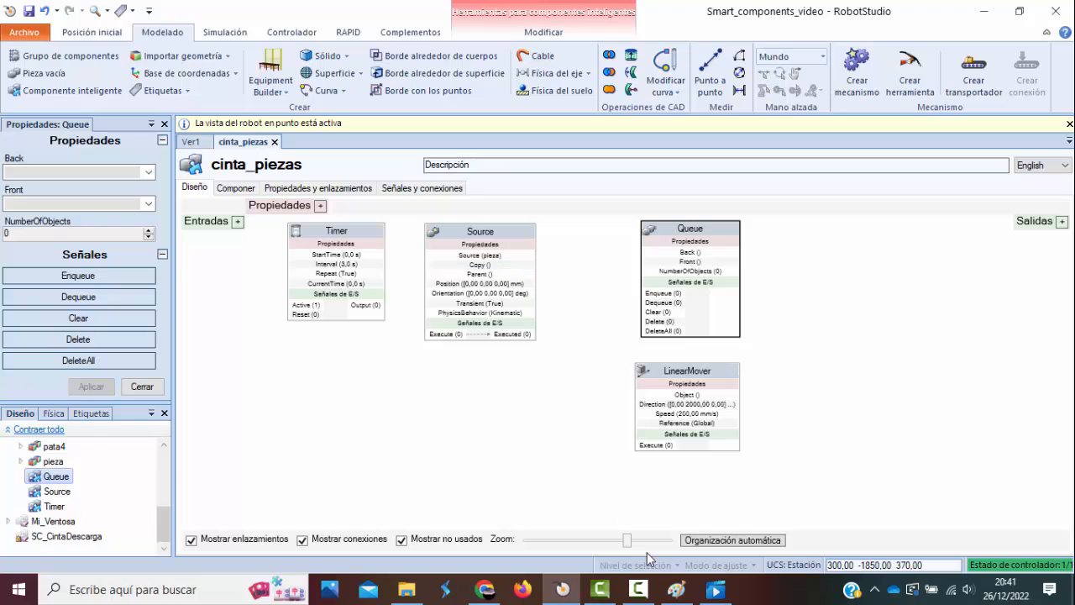
left_click(645, 597)
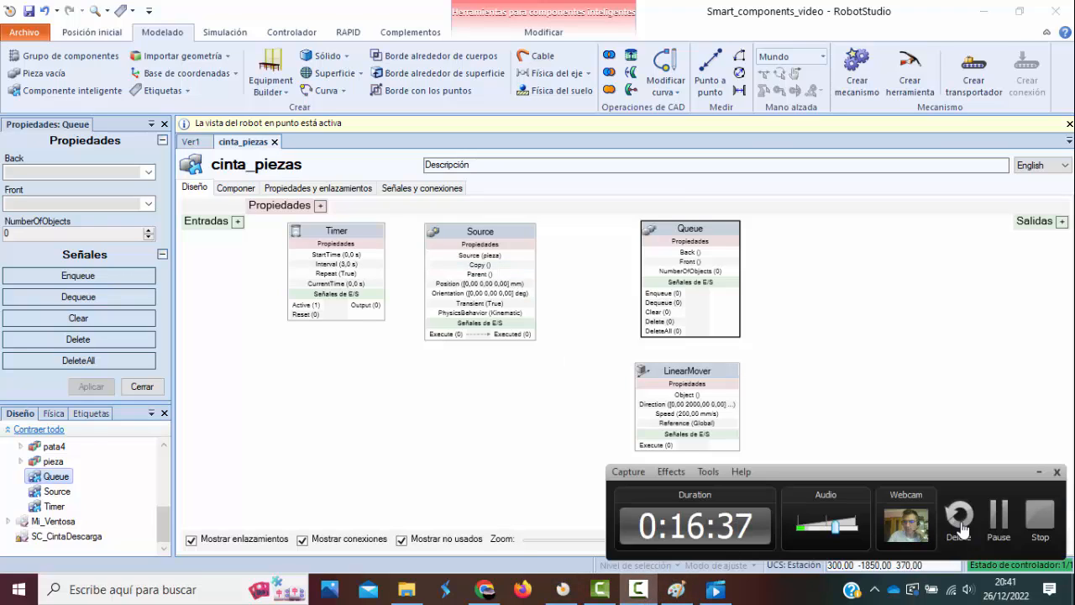
left_click(998, 534)
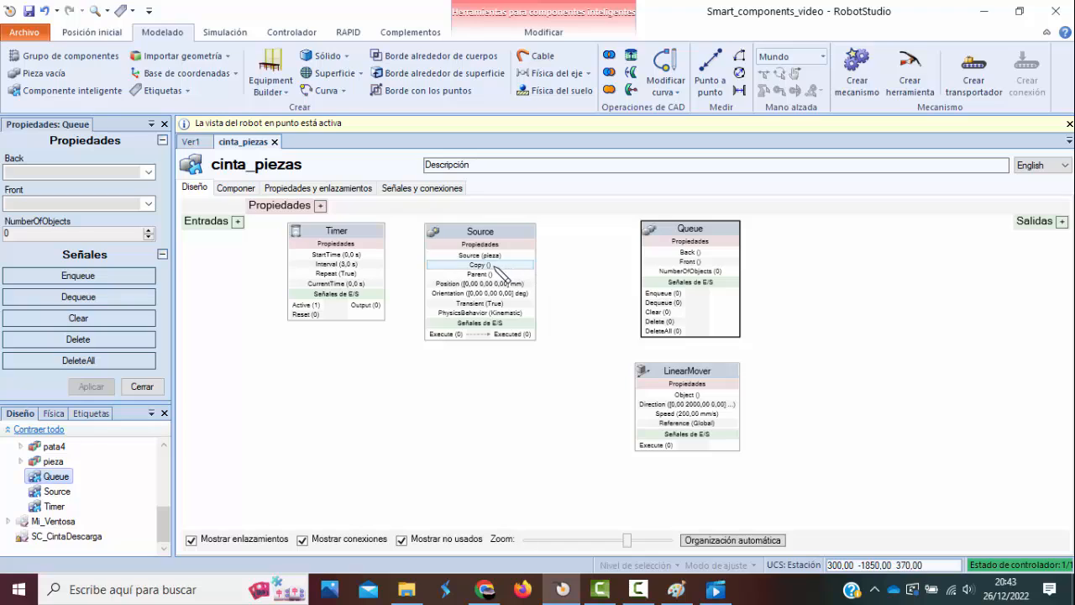
Link Source's Copy property to Queue's Back property and connect Source's Executed signal to Queue's Enqueue input.
left_click_drag(493, 265, 655, 262)
left_click_drag(697, 234, 715, 244)
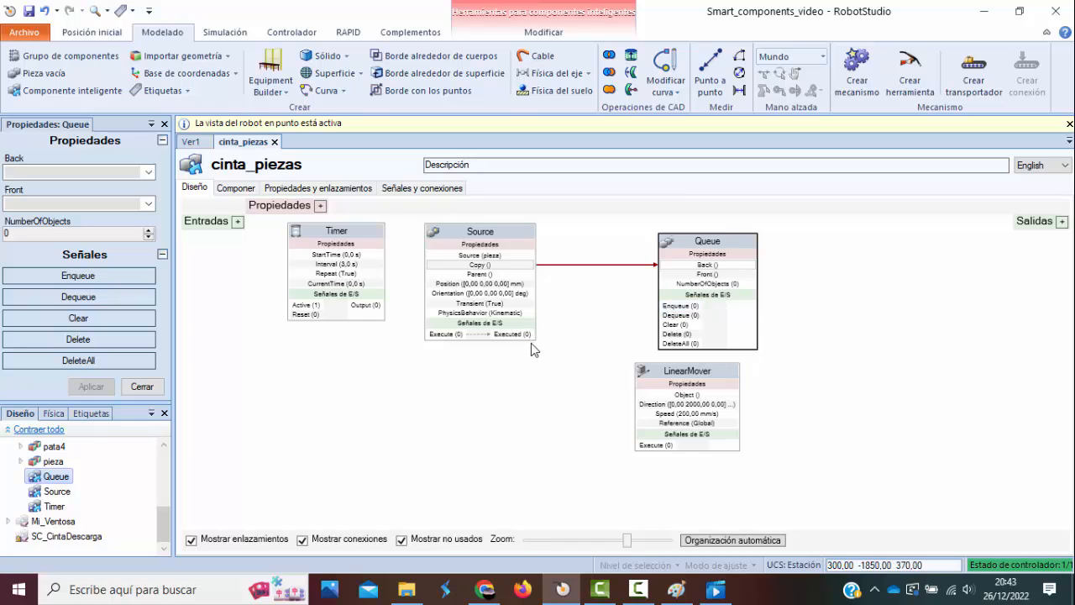
left_click_drag(531, 335, 664, 313)
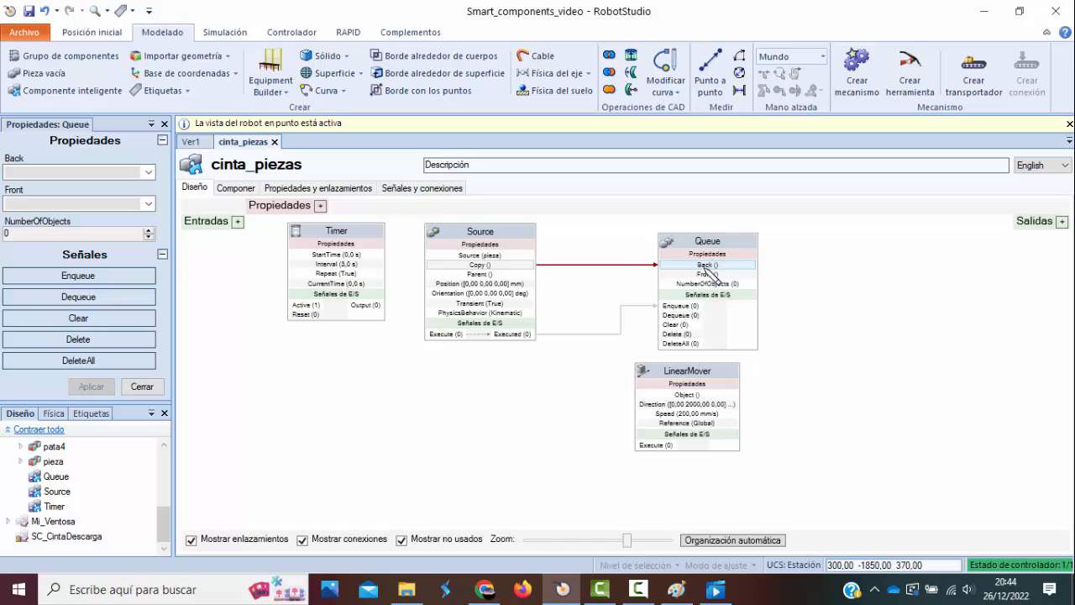
left_click(656, 307)
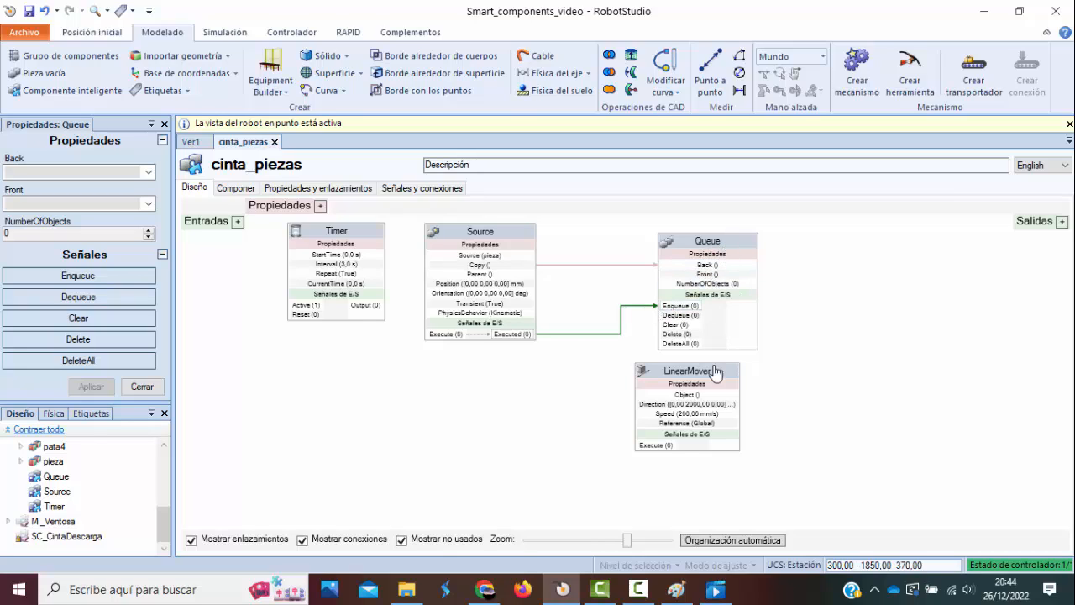
Move the LinearMover block further below Queue and set its Object to Queue (cinta_piezas), applying and closing the properties.
left_click_drag(715, 367, 744, 381)
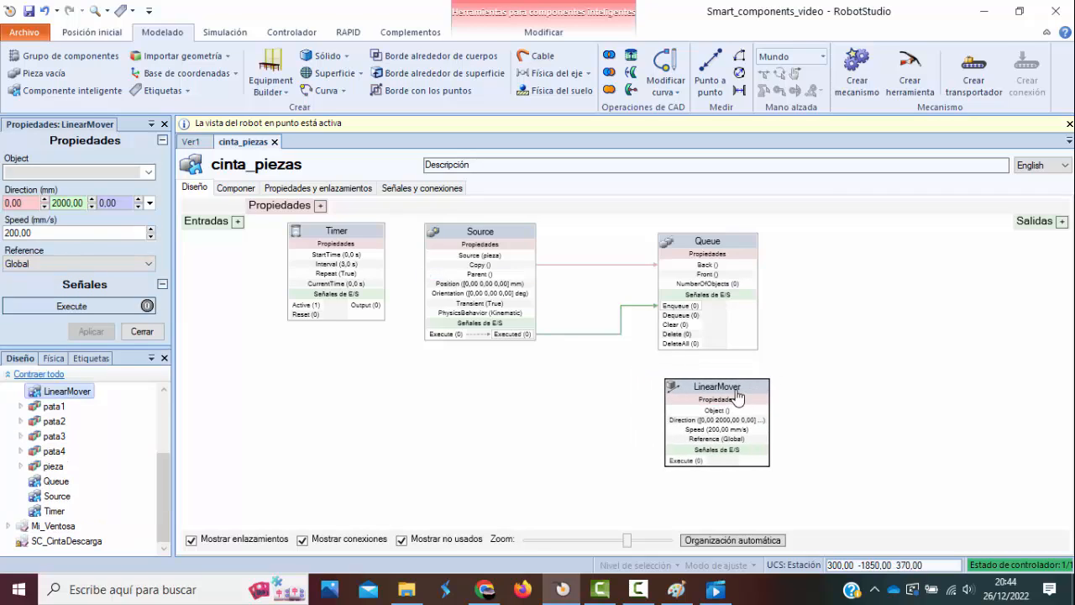
left_click(149, 173)
mouse_move(149, 210)
left_mouse_down()
mouse_move(148, 307)
mouse_move(150, 203)
mouse_move(148, 229)
left_mouse_up()
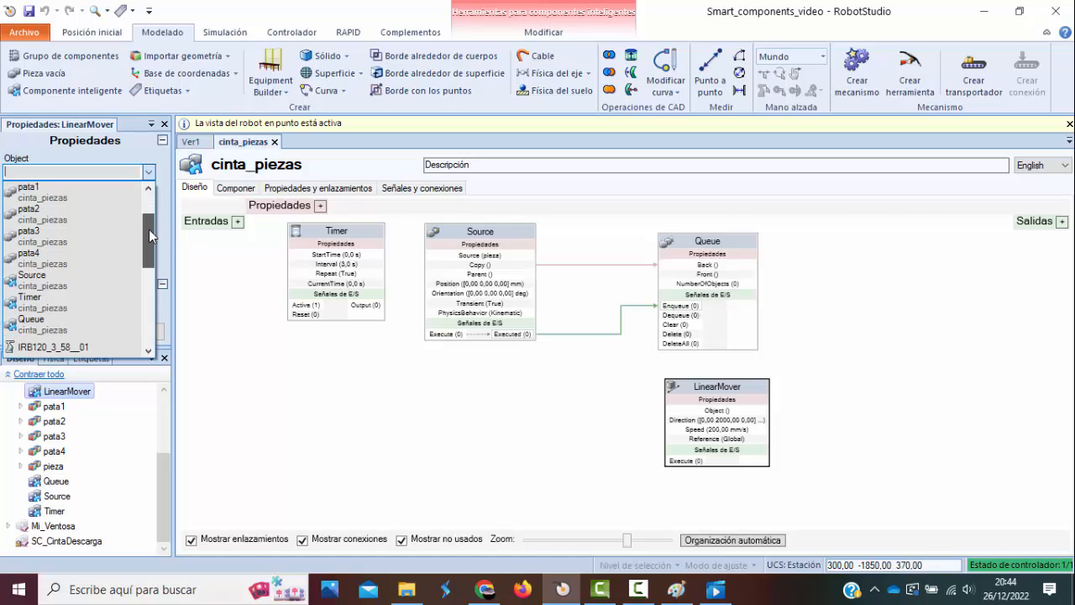
left_click(66, 329)
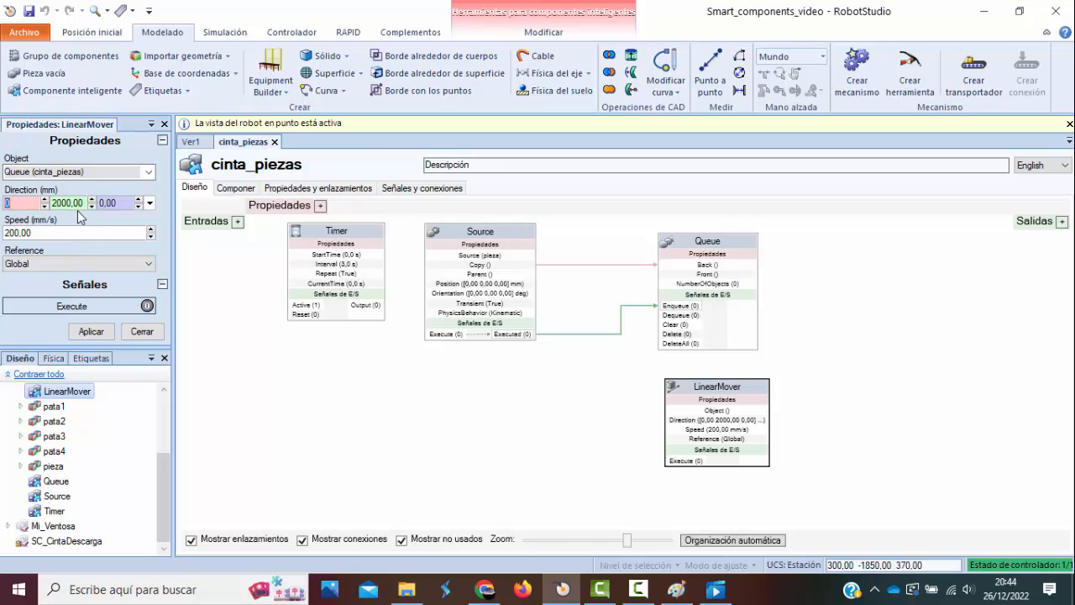
left_click(101, 333)
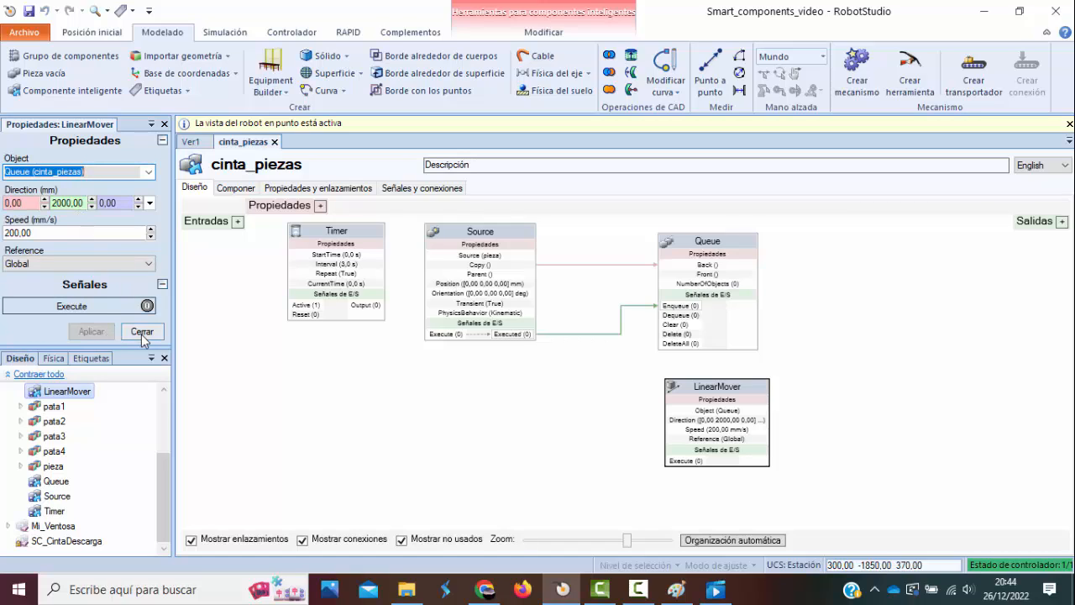
left_click(142, 331)
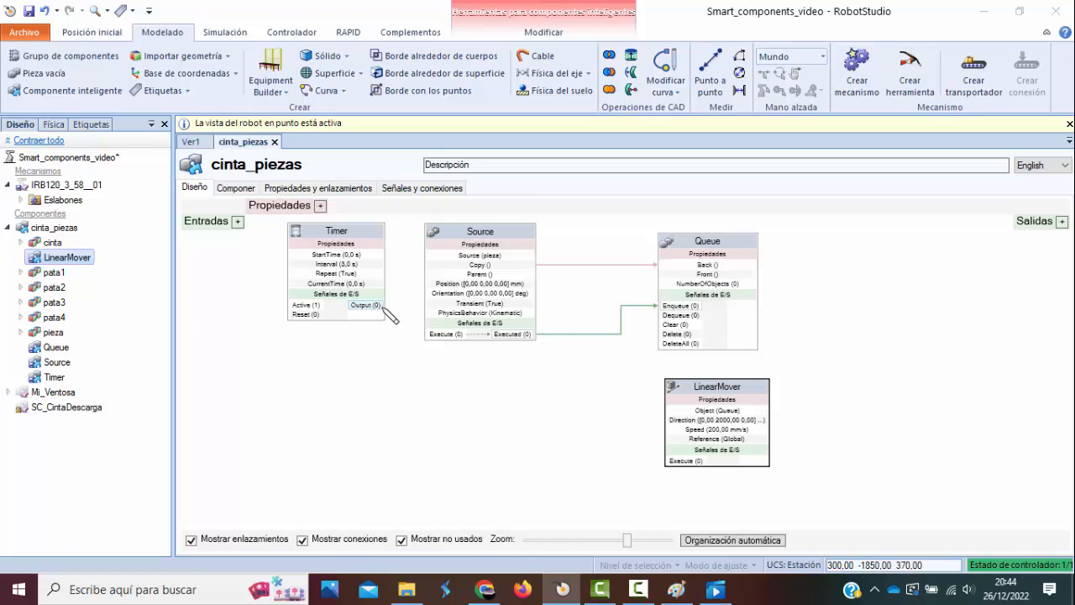
Connect Timer's Output signal to Source's Execute input and shift the Timer block slightly away from Source.
left_click_drag(382, 307, 425, 338)
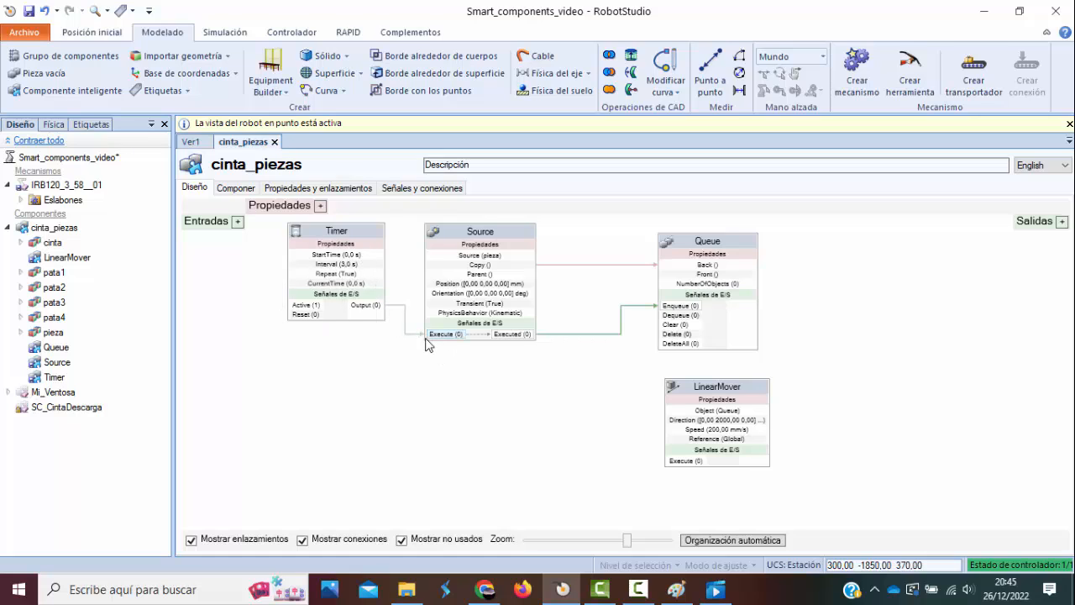
left_click_drag(351, 238, 344, 238)
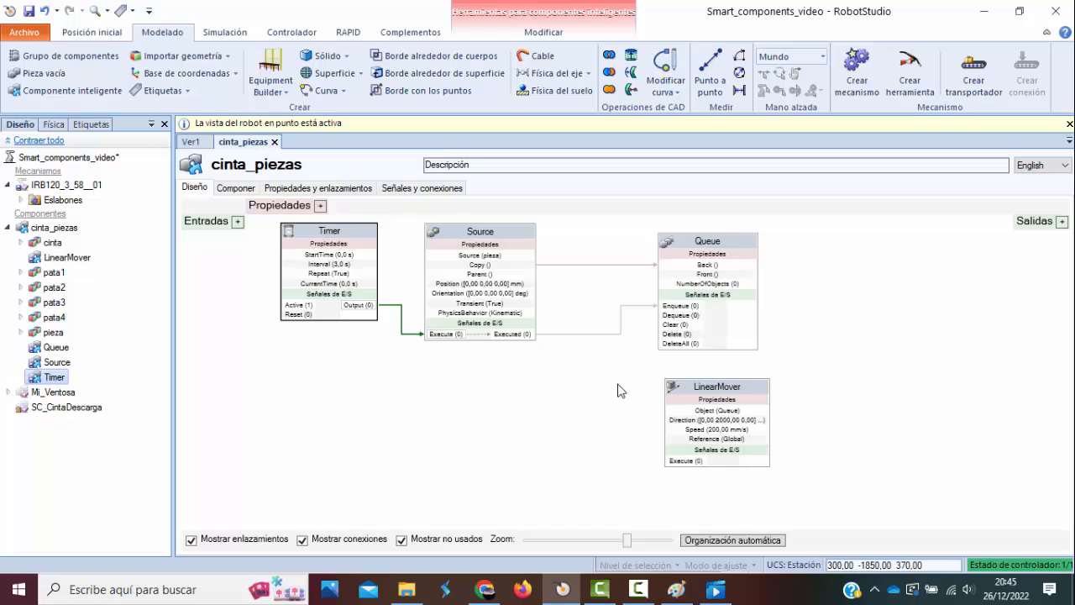
Add a DigitalInput signal named cinta_on to the cinta_piezas component.
left_click(238, 223)
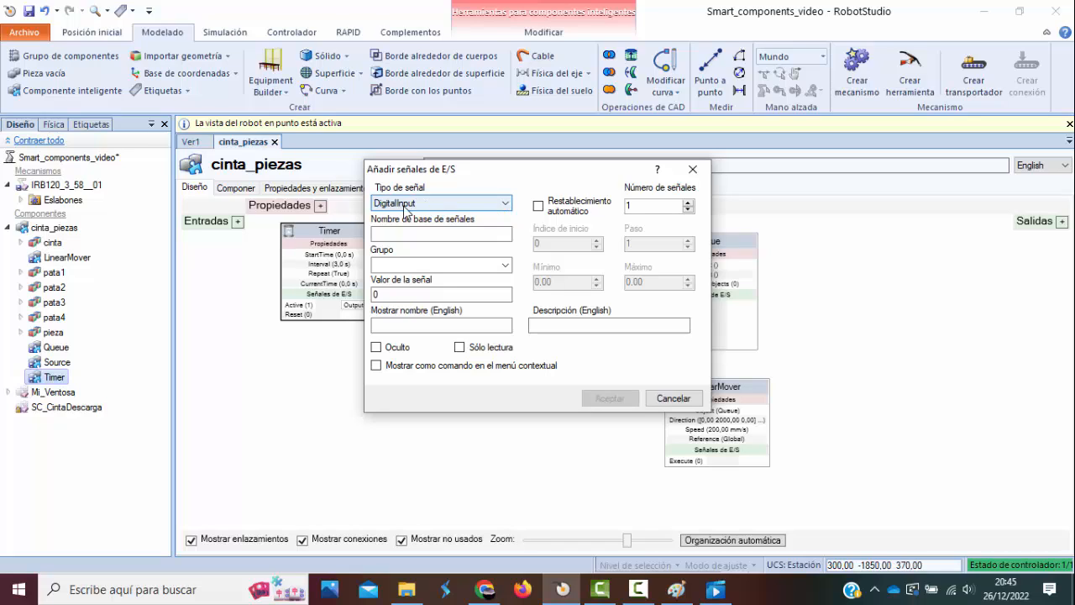
left_click(434, 232)
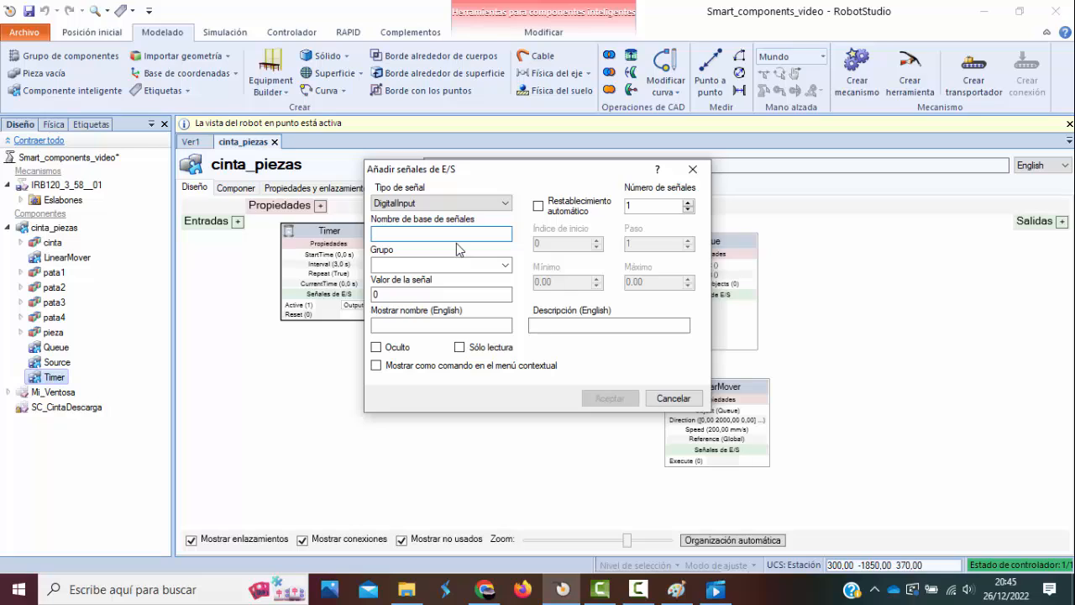
type("cinta_on")
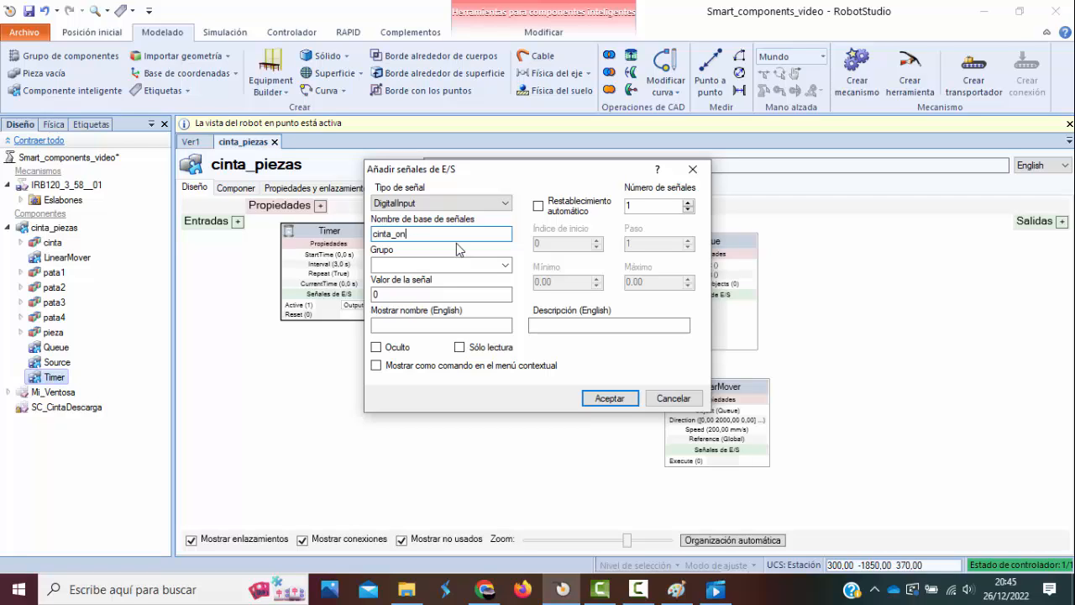
left_click(611, 398)
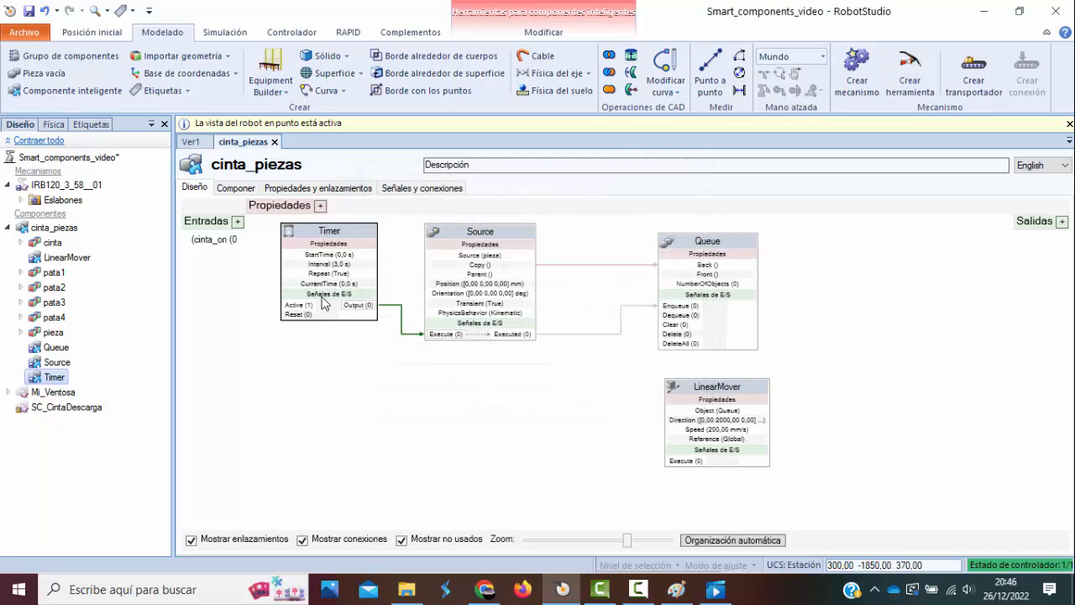
Review the cinta_piezas signal properties, close them, and connect the cinta_on input to Timer's Active signal.
left_click(61, 233)
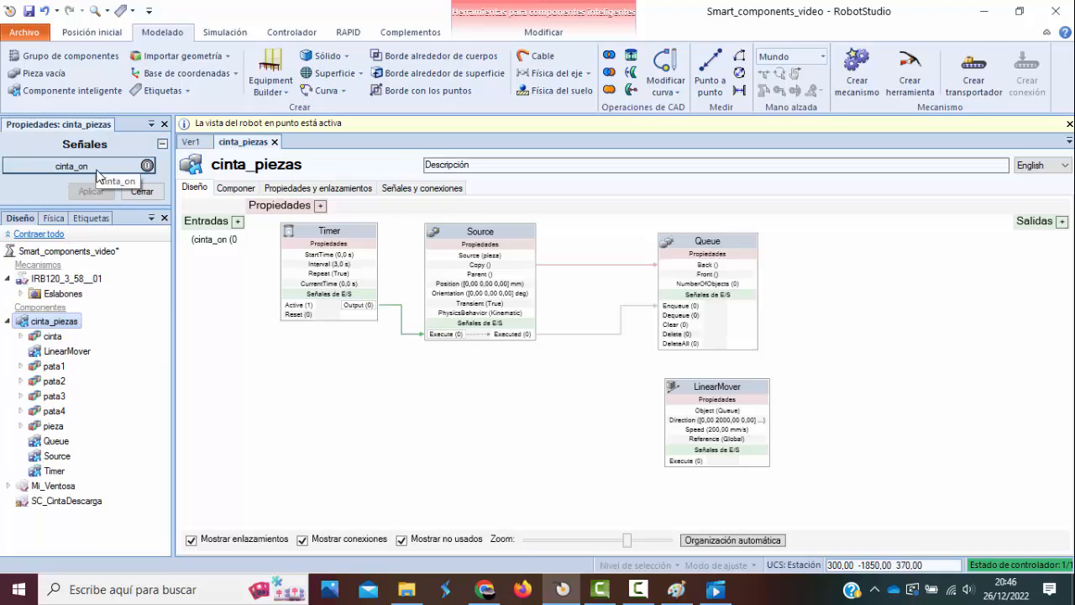
left_click(164, 125)
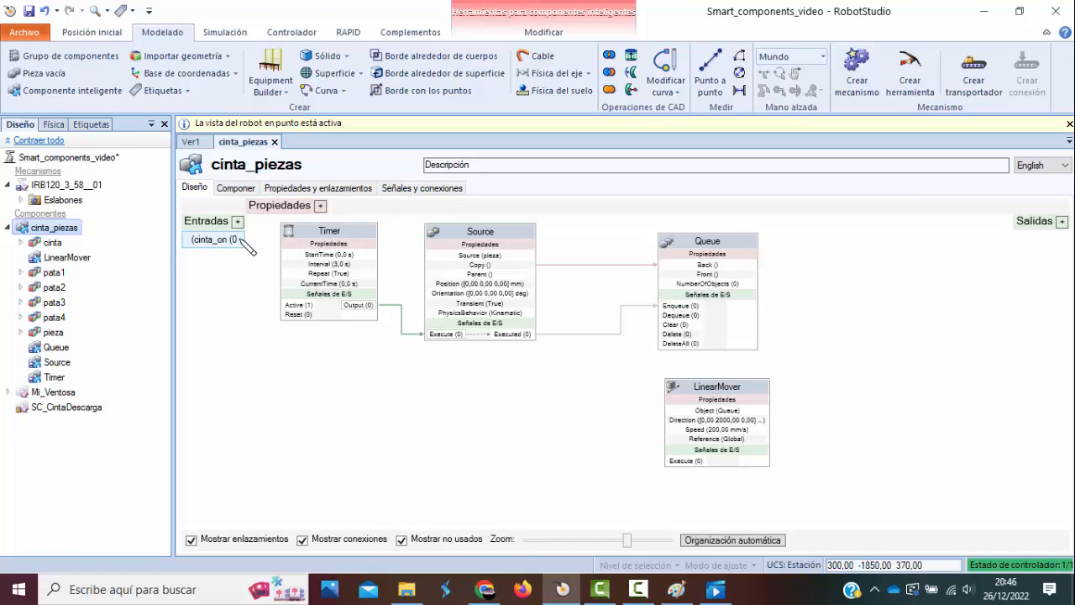
left_click_drag(244, 245, 292, 310)
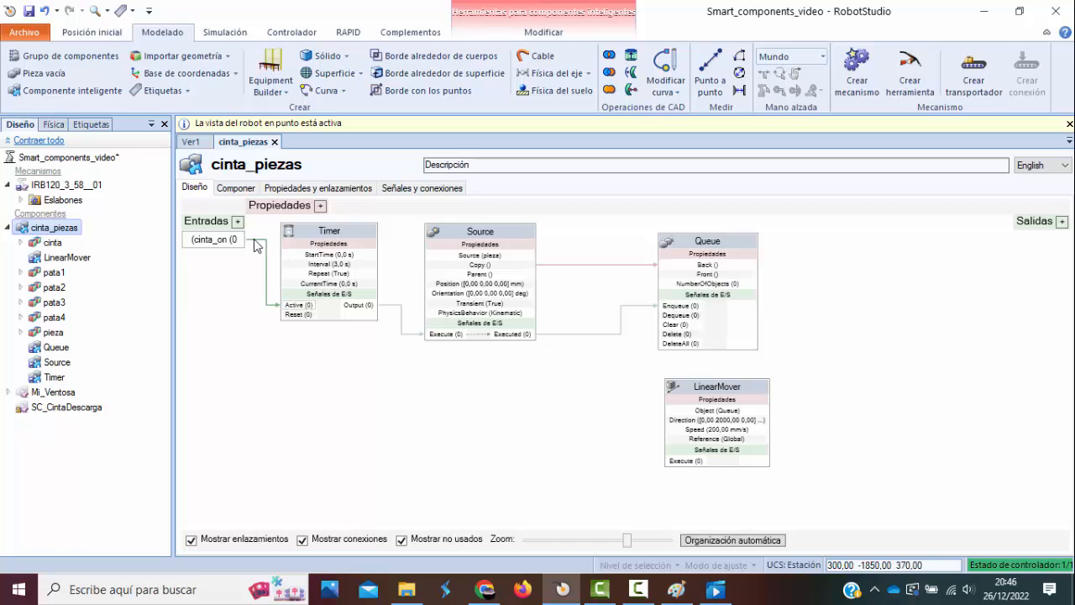
Try to connect the cinta_on input to LinearMover's Execute signal.
left_click_drag(243, 239, 671, 462)
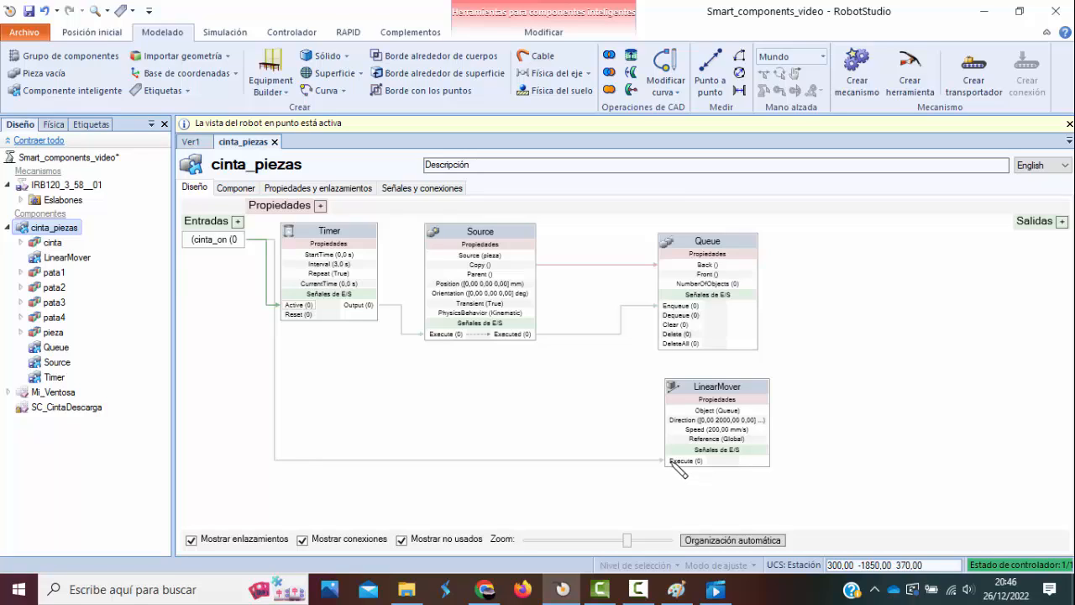
mouse_move(671, 461)
left_mouse_down()
mouse_move(184, 259)
mouse_move(250, 247)
mouse_move(508, 440)
mouse_move(682, 465)
mouse_move(466, 442)
left_mouse_up()
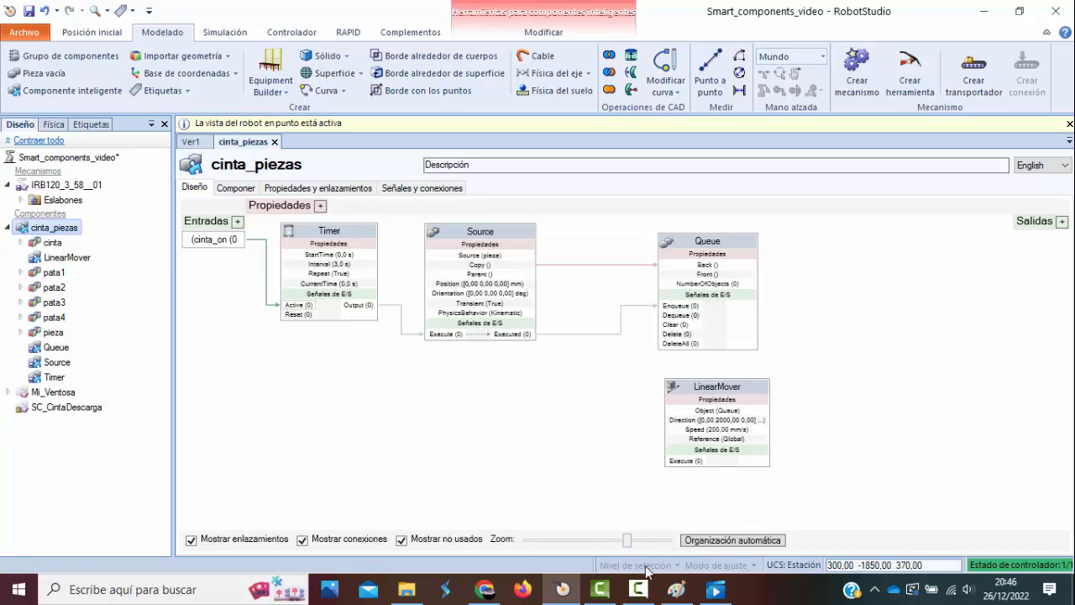
Add a LineSensor to the cinta_piezas component and place its block just beside Queue.
left_click(197, 143)
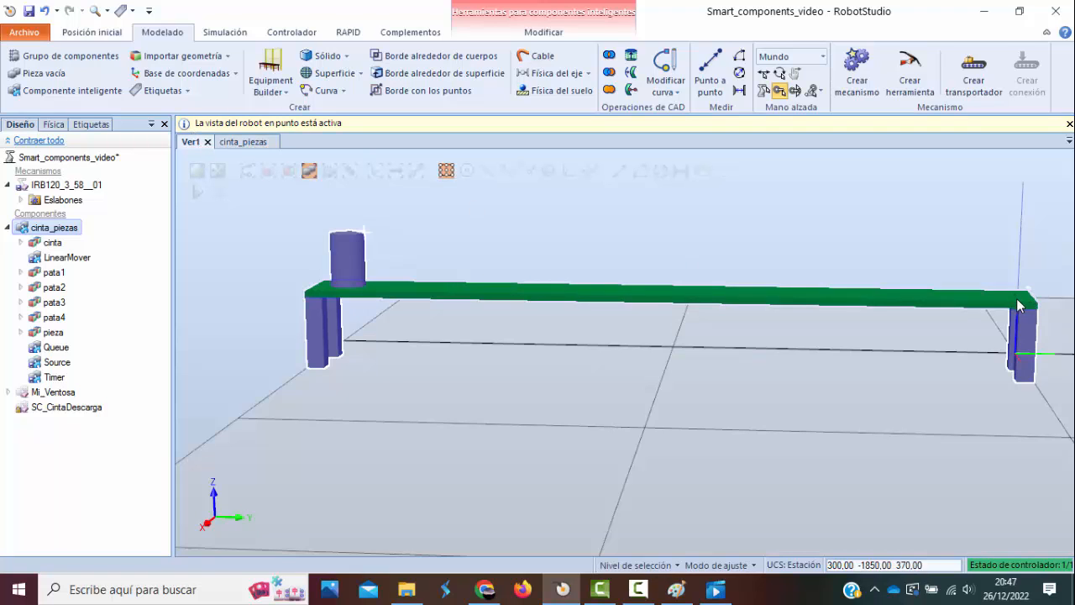
left_click(242, 142)
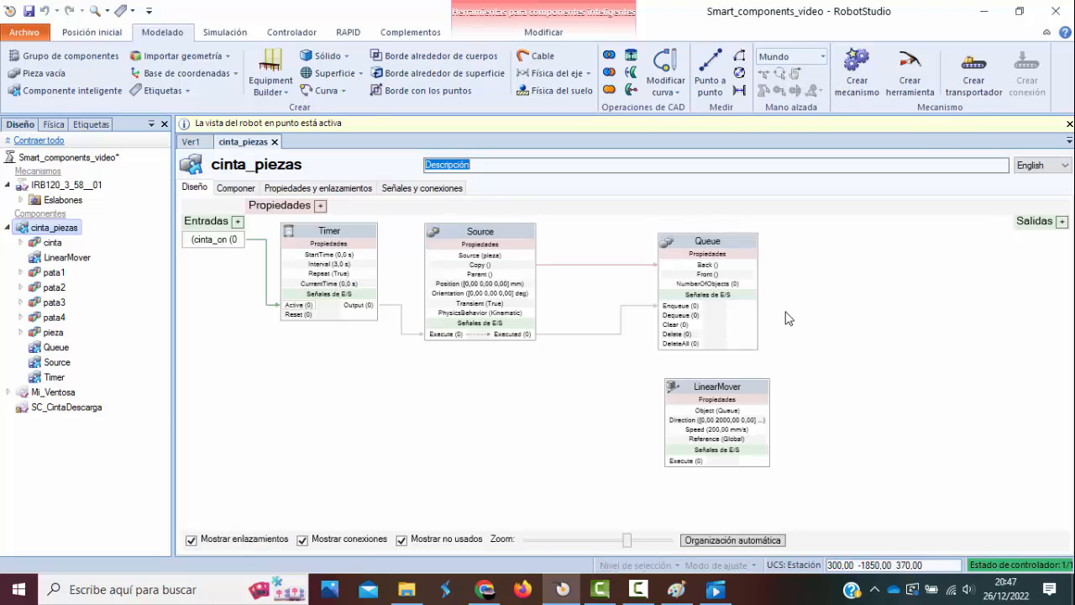
right_click(828, 245)
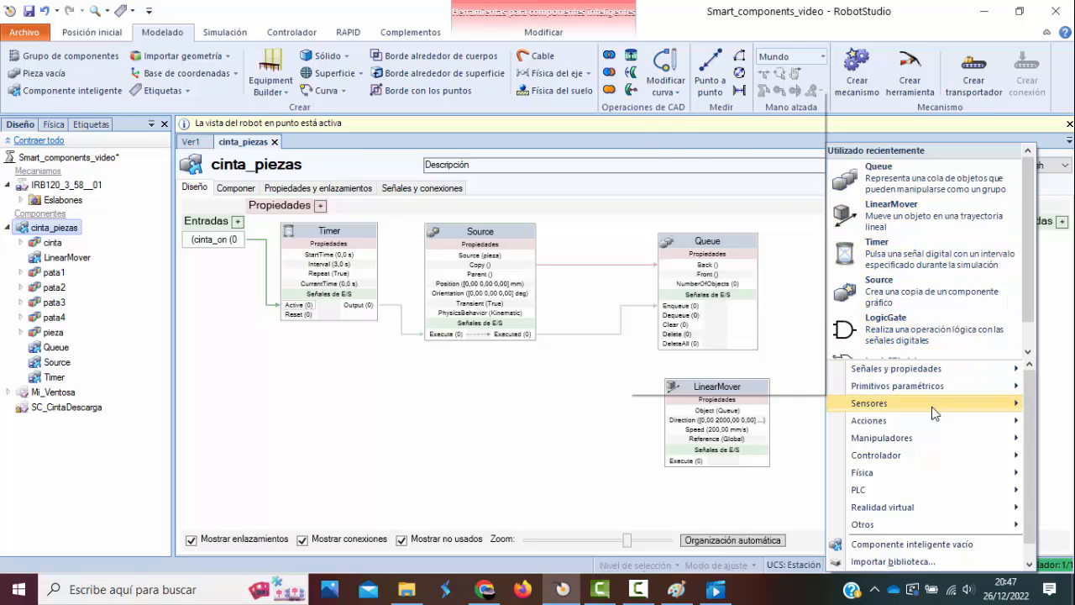
mouse_move(915, 403)
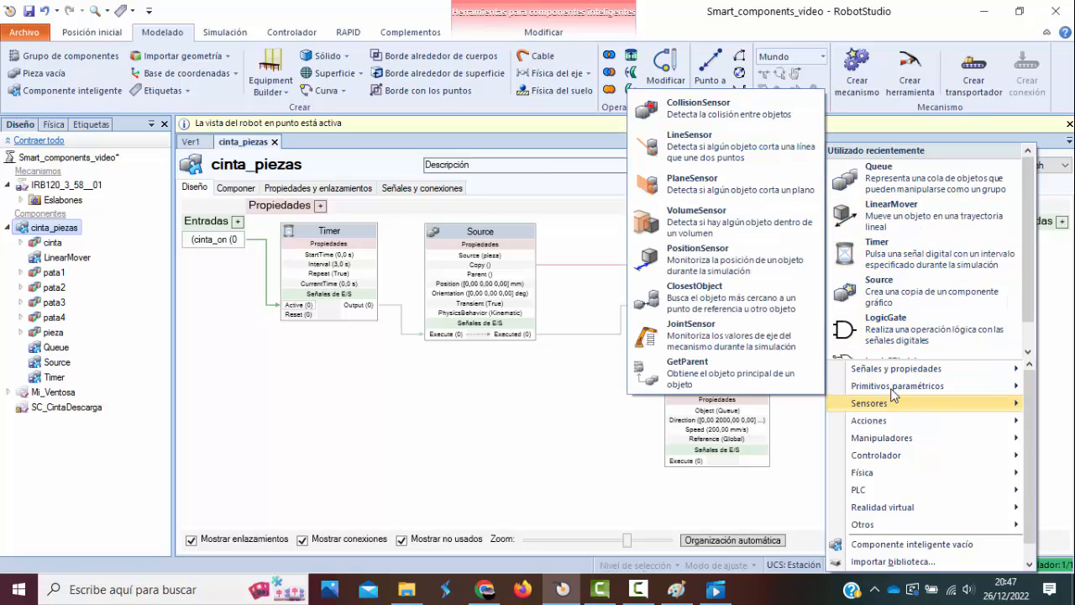
left_click(720, 148)
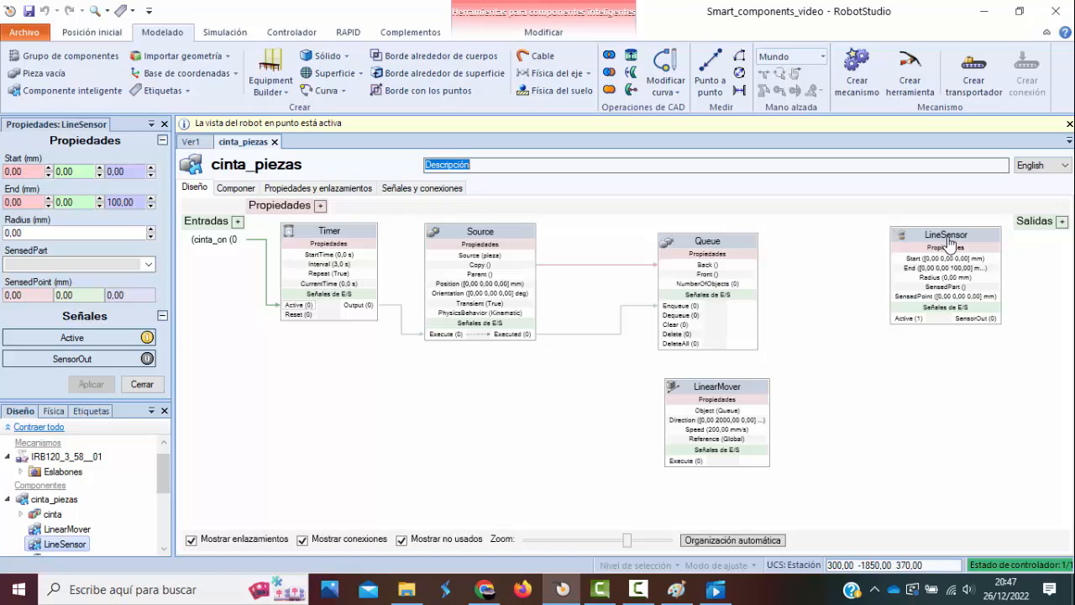
left_click_drag(948, 238, 879, 240)
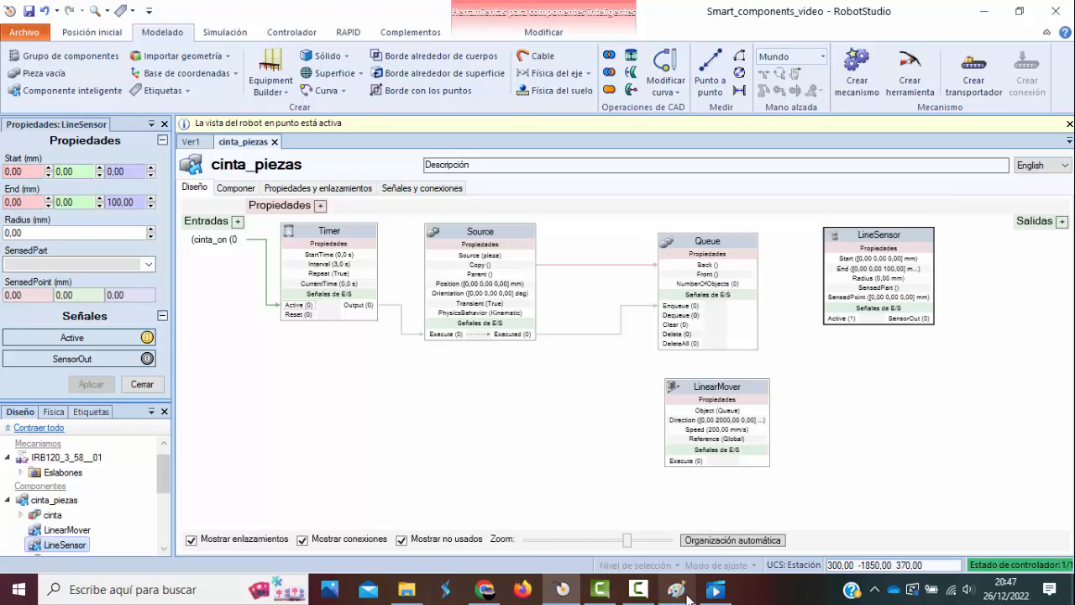
End the point-to-point measurement, then set LineSensor's End X to 200 mm and radius to 3 mm.
left_click(638, 589)
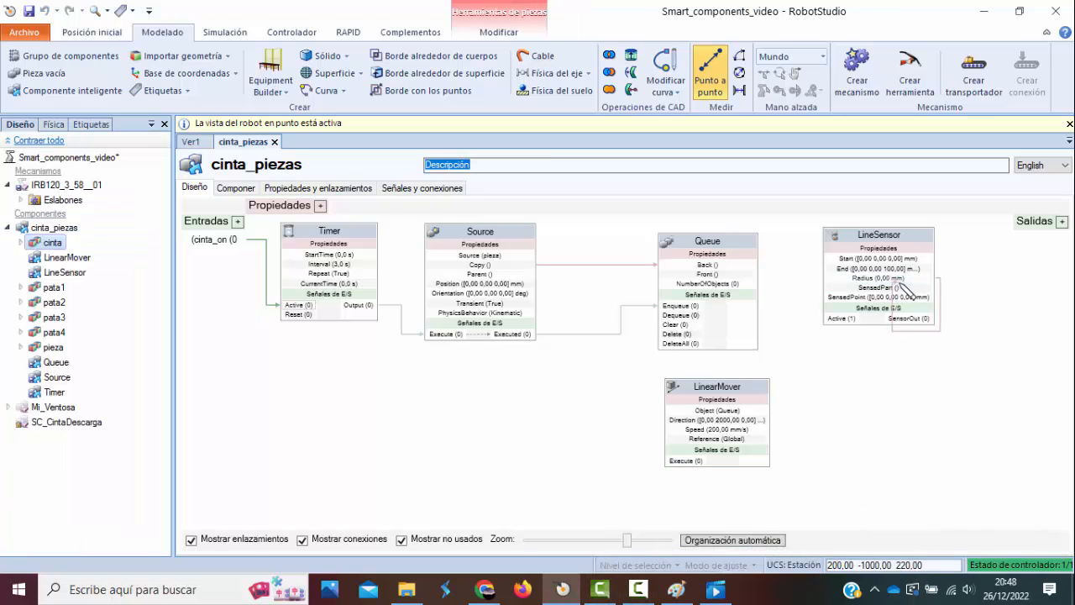
double_click(907, 241)
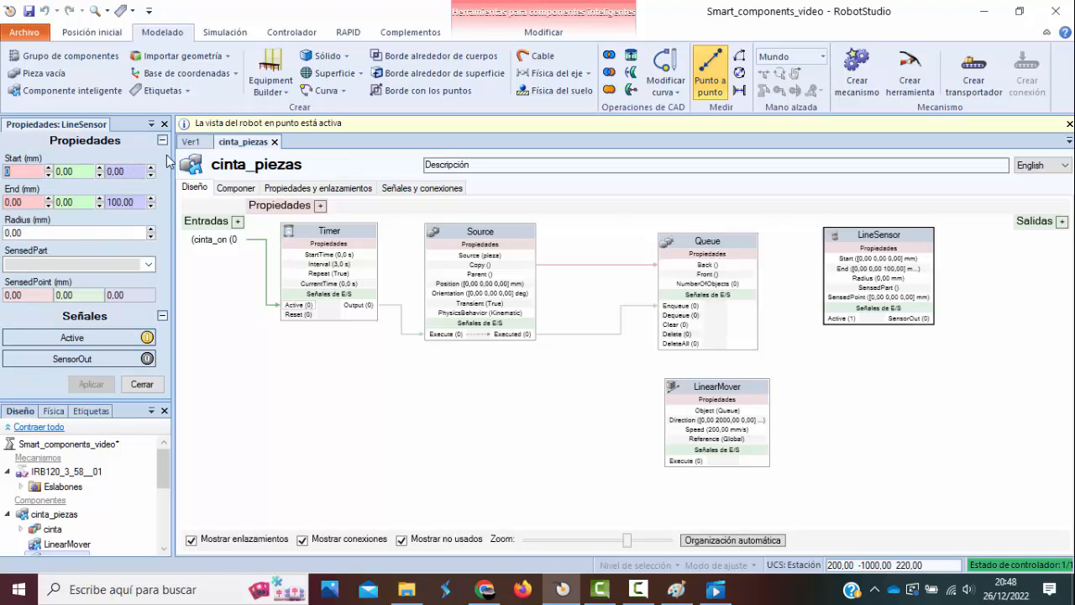
left_click(192, 142)
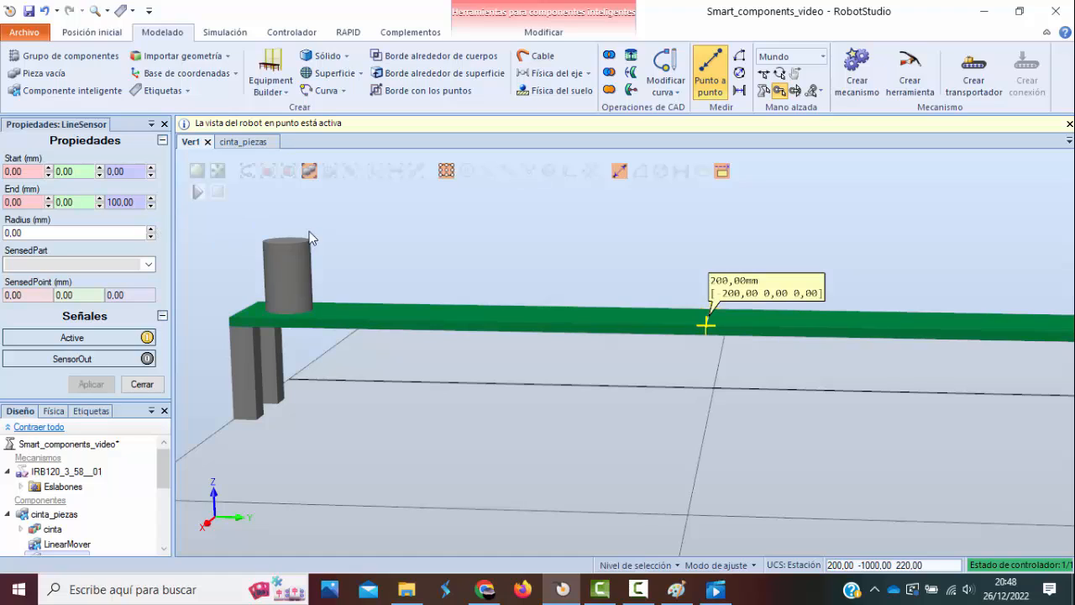
left_click(709, 84)
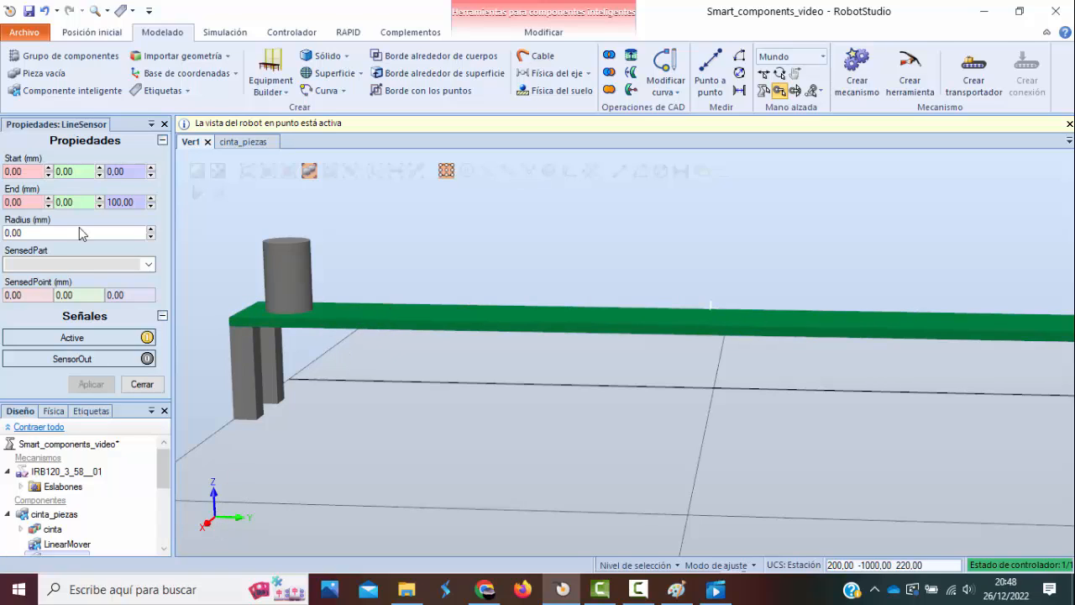
left_click(31, 201)
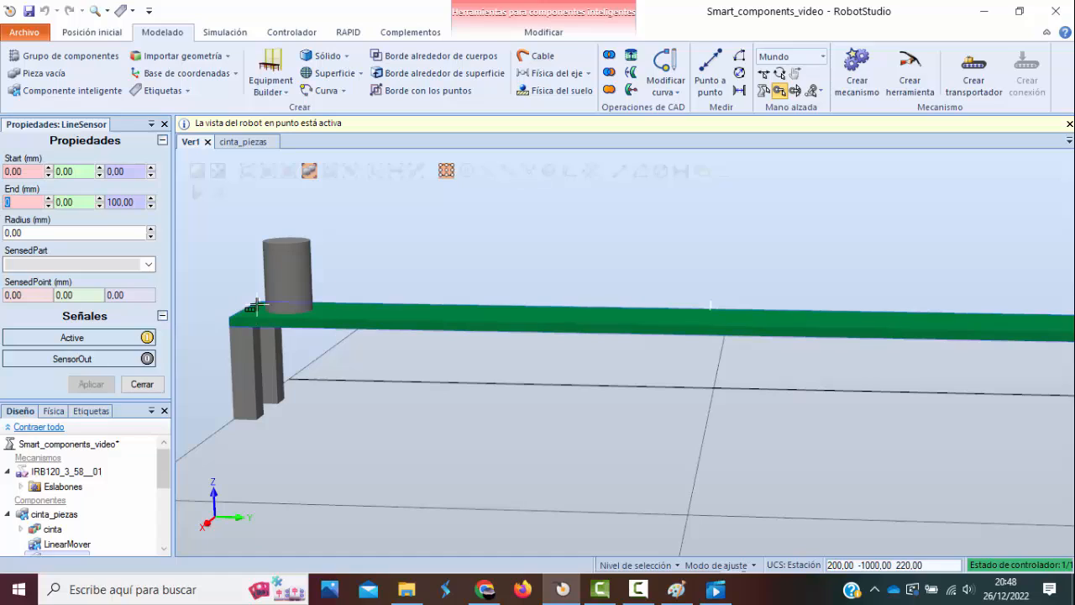
type("200")
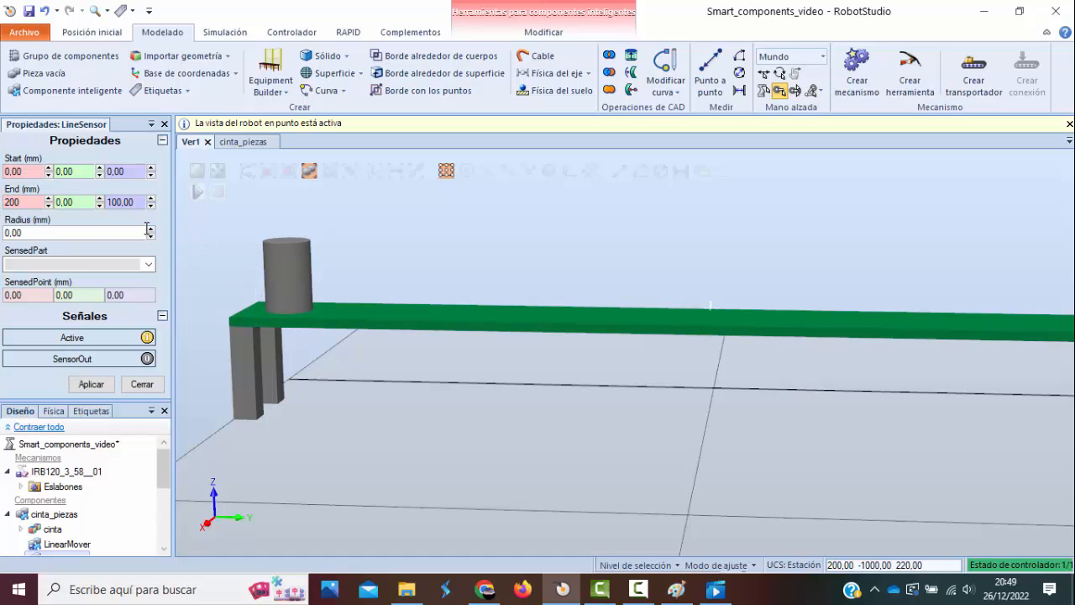
left_click(10, 232)
left_click(90, 384)
left_click(142, 384)
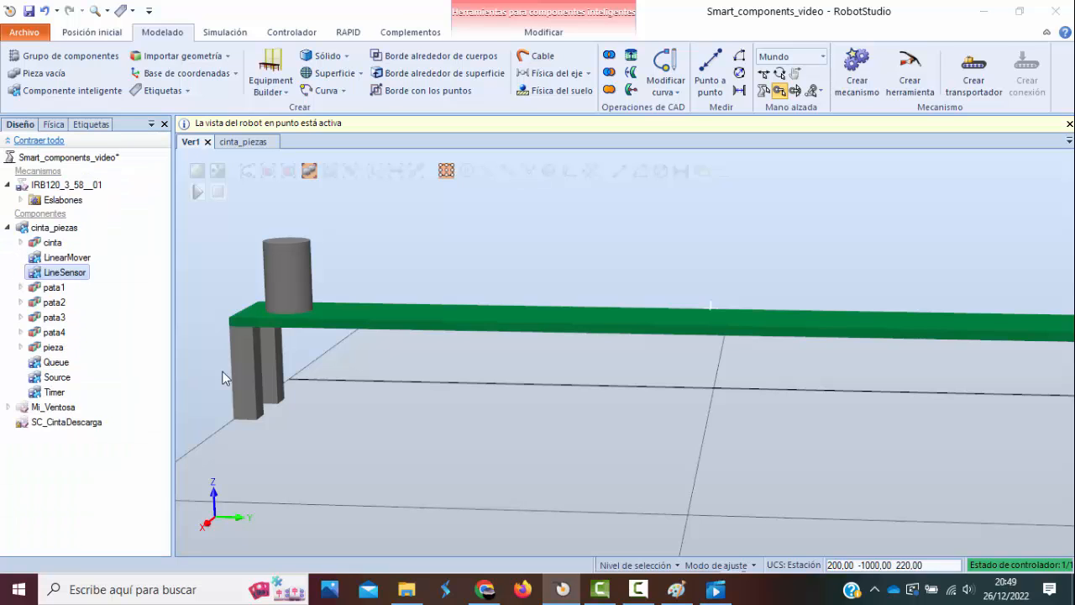
Examine the line sensor's position and inclination beside the conveyor leg at the world origin.
scroll(883, 273, "down", 5)
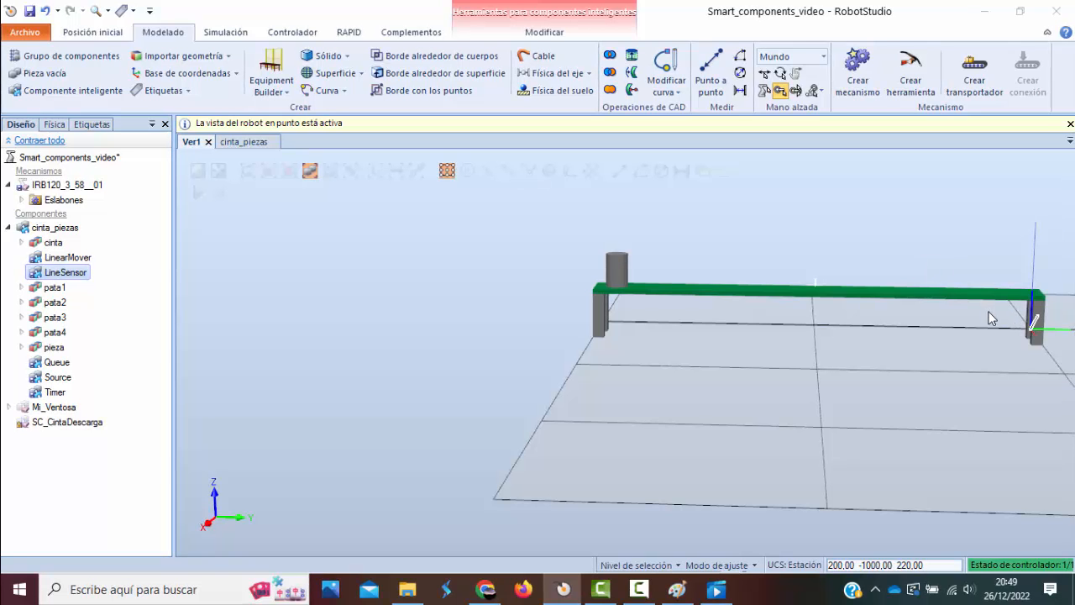
middle_click_drag(990, 310, 795, 350)
scroll(777, 367, "up", 5)
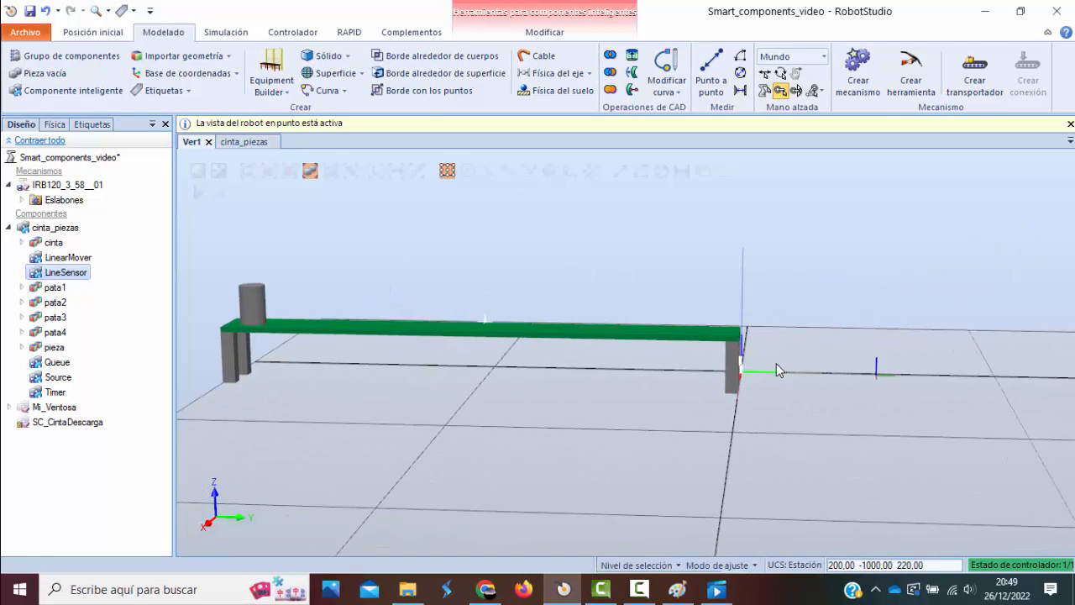
scroll(755, 374, "up", 5)
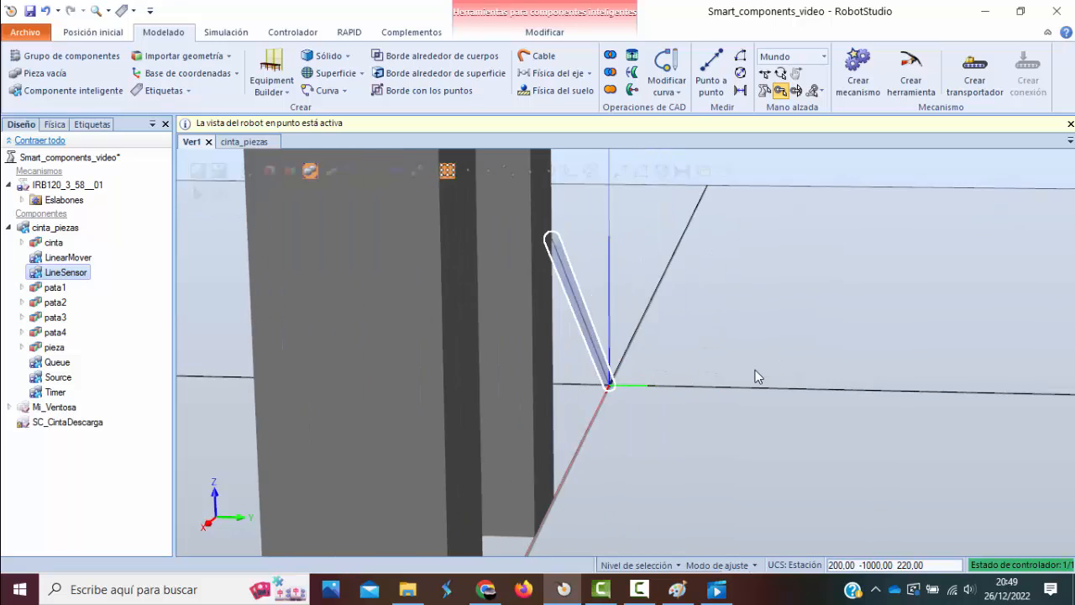
left_click(578, 353)
scroll(624, 329, "down", 5)
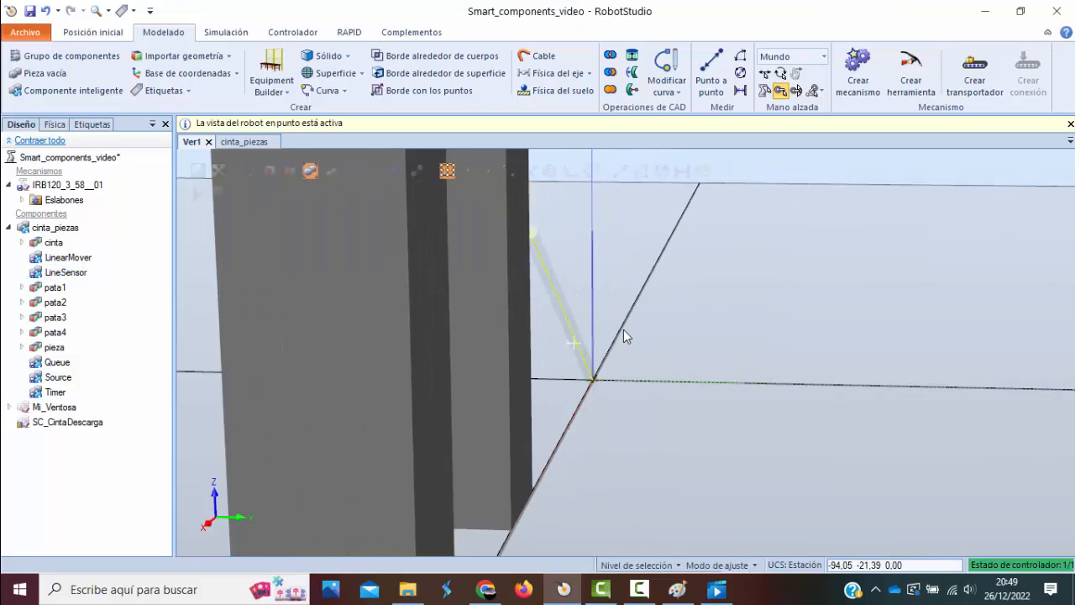
scroll(628, 330, "up", 6)
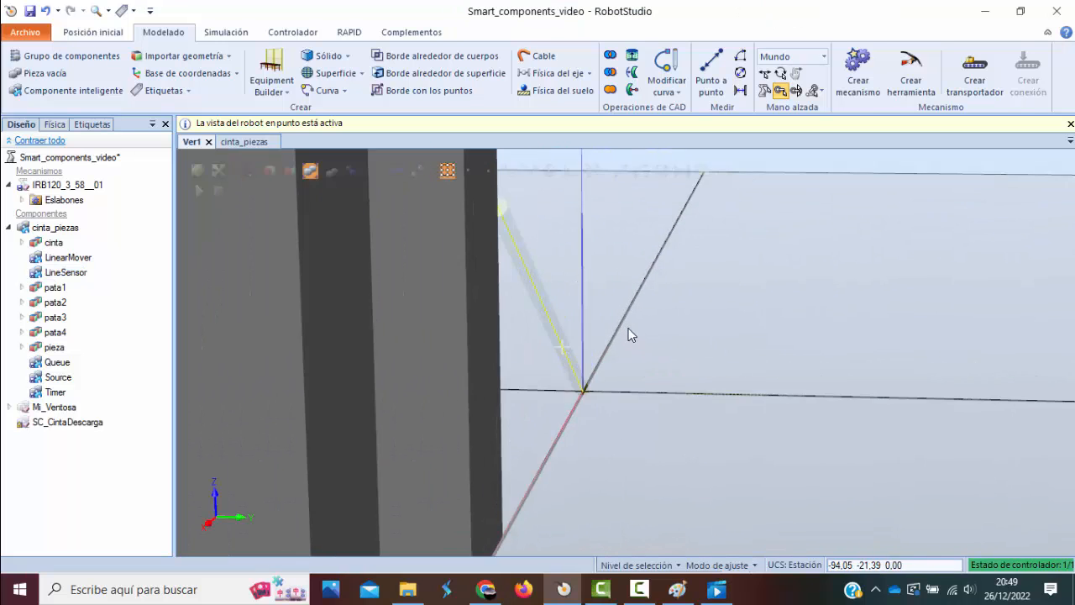
scroll(632, 331, "down", 5)
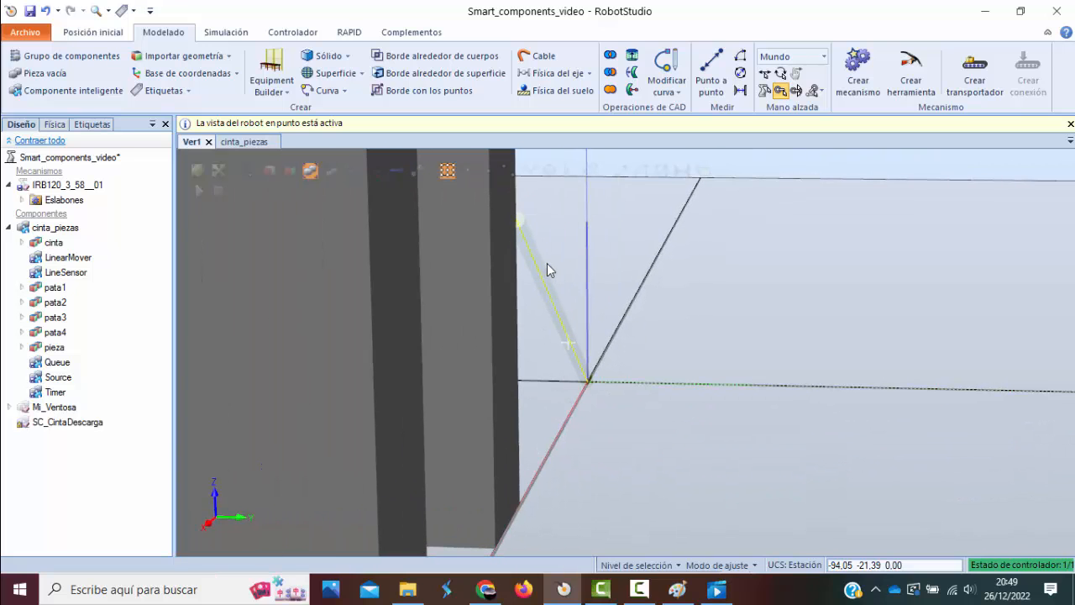
left_click_drag(561, 263, 472, 286, "ctrl+shift")
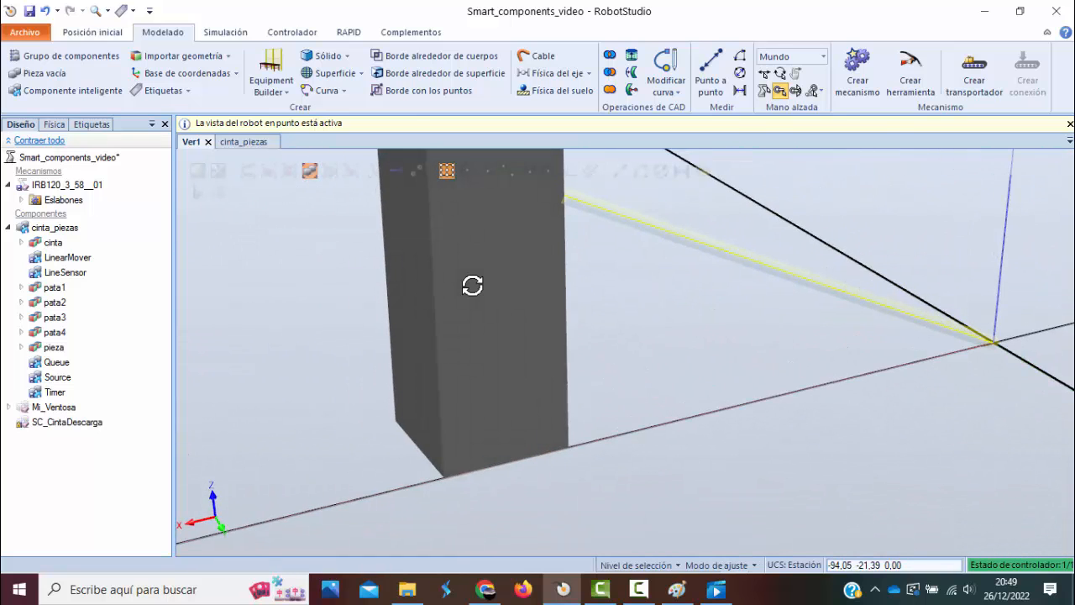
Set LineSensor's End Z coordinate to 0 mm and apply the change.
left_click(259, 141)
double_click(889, 240)
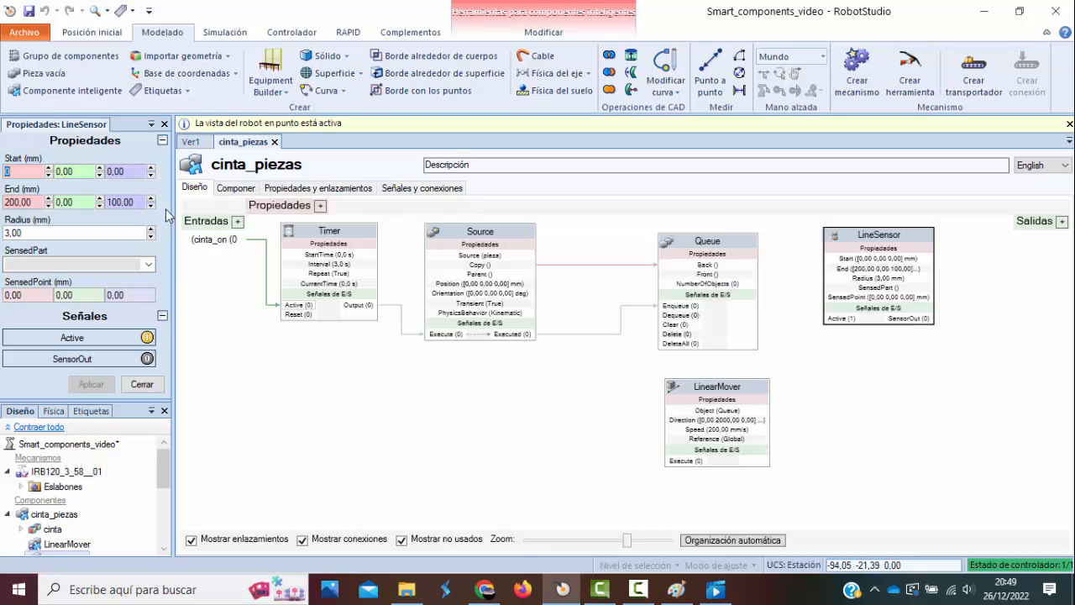
left_click(123, 202)
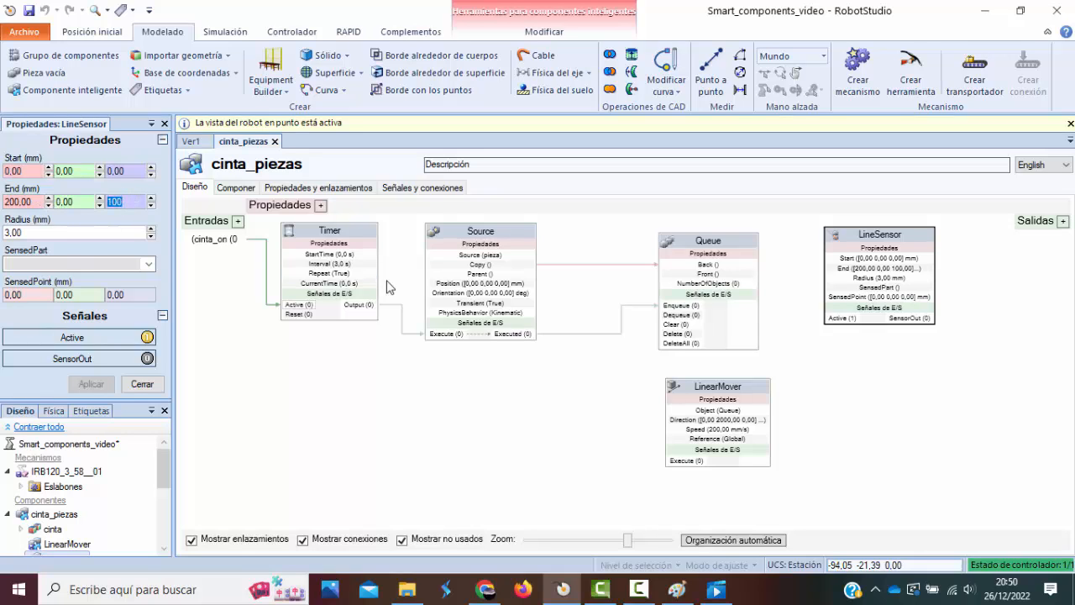
type("0,")
left_click(91, 384)
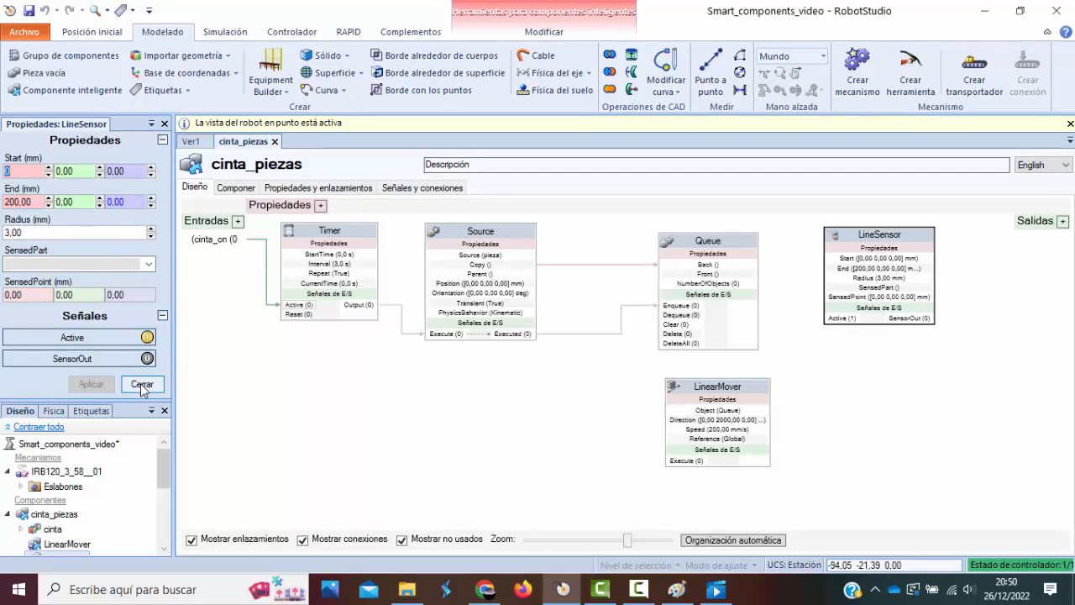
left_click(142, 384)
Switch to the Ver1 station view and examine the line sensor lying between the world origin and the conveyor leg.
left_click(192, 141)
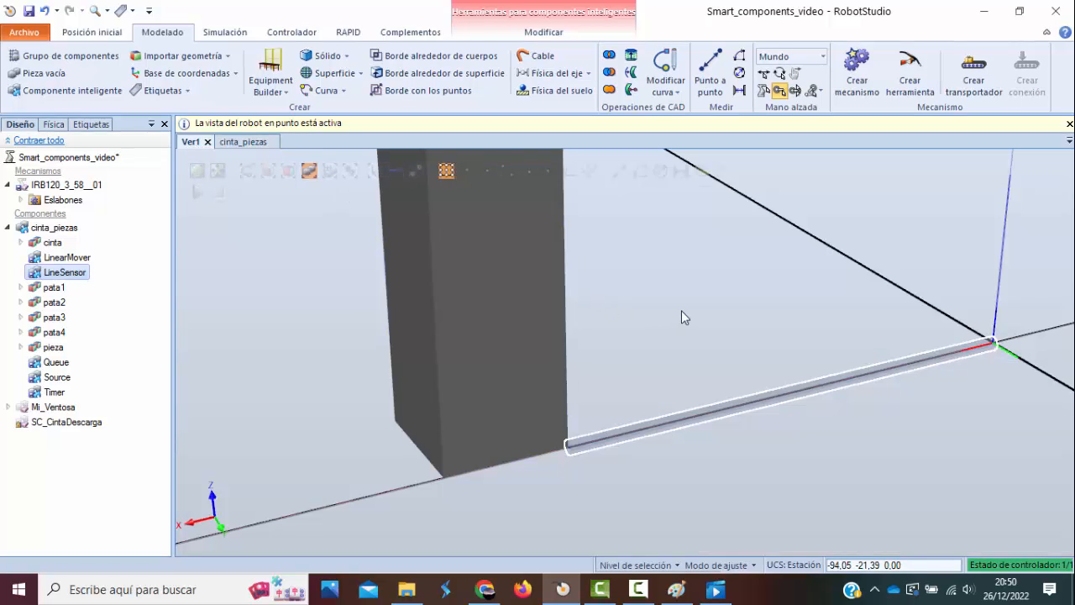
scroll(702, 316, "down", 6)
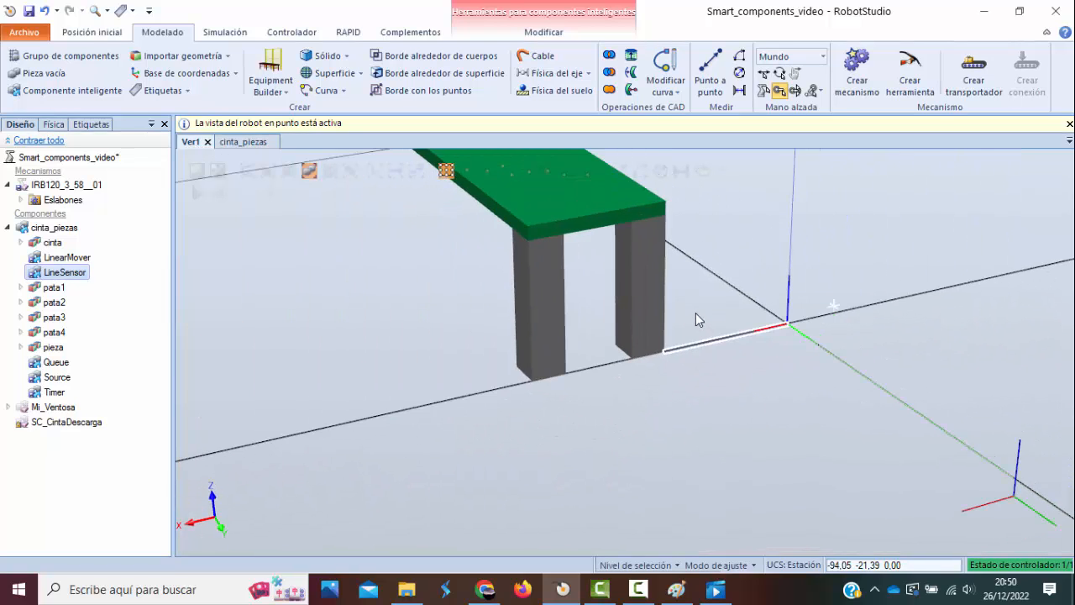
scroll(694, 313, "down", 2)
scroll(691, 313, "up", 5)
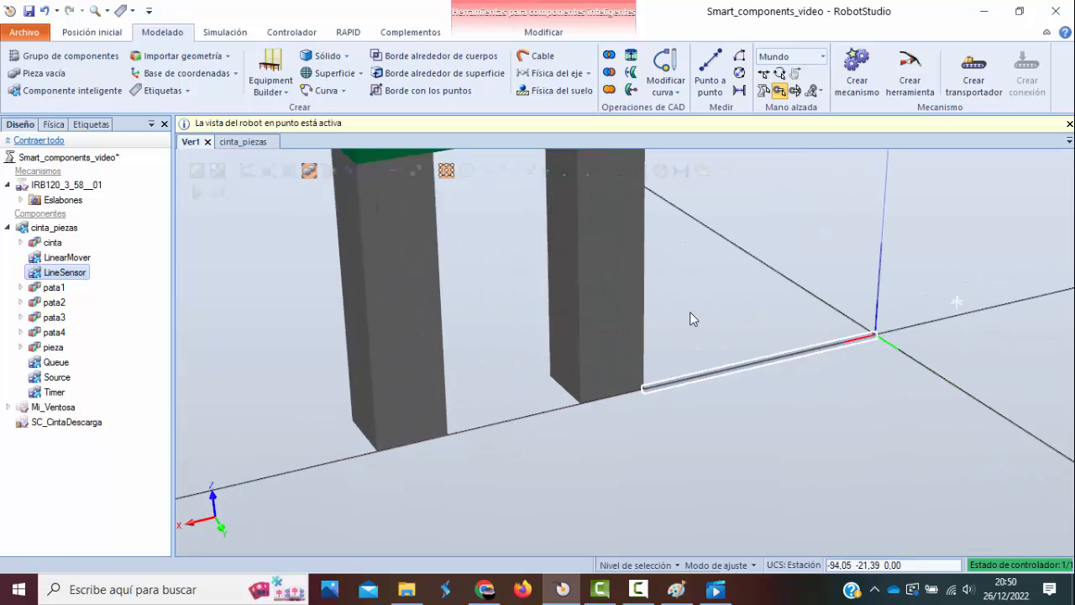
scroll(688, 315, "down", 3)
left_click(702, 352)
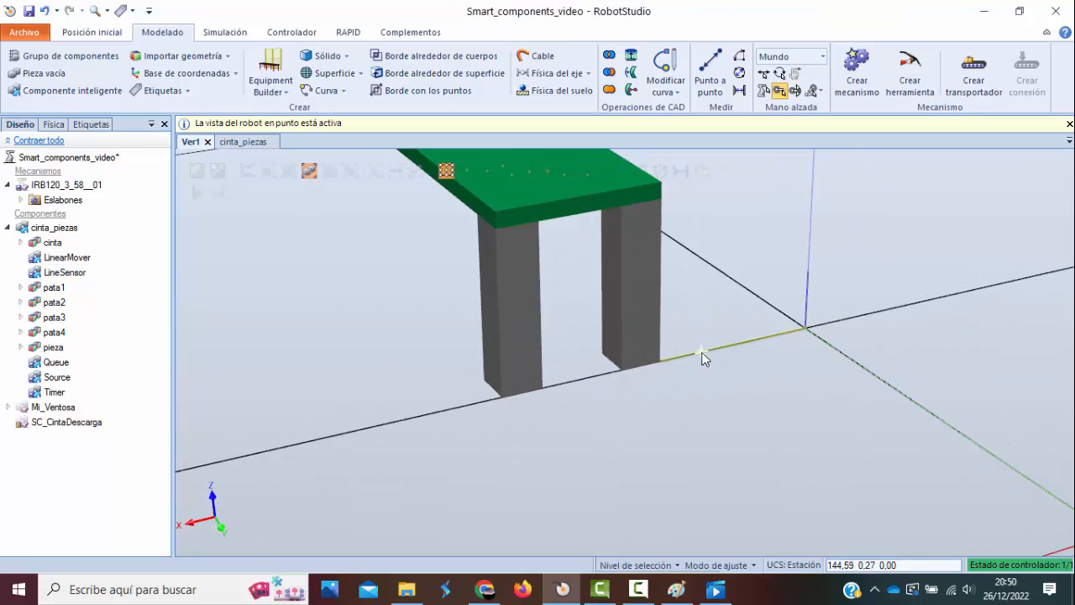
left_click(75, 277)
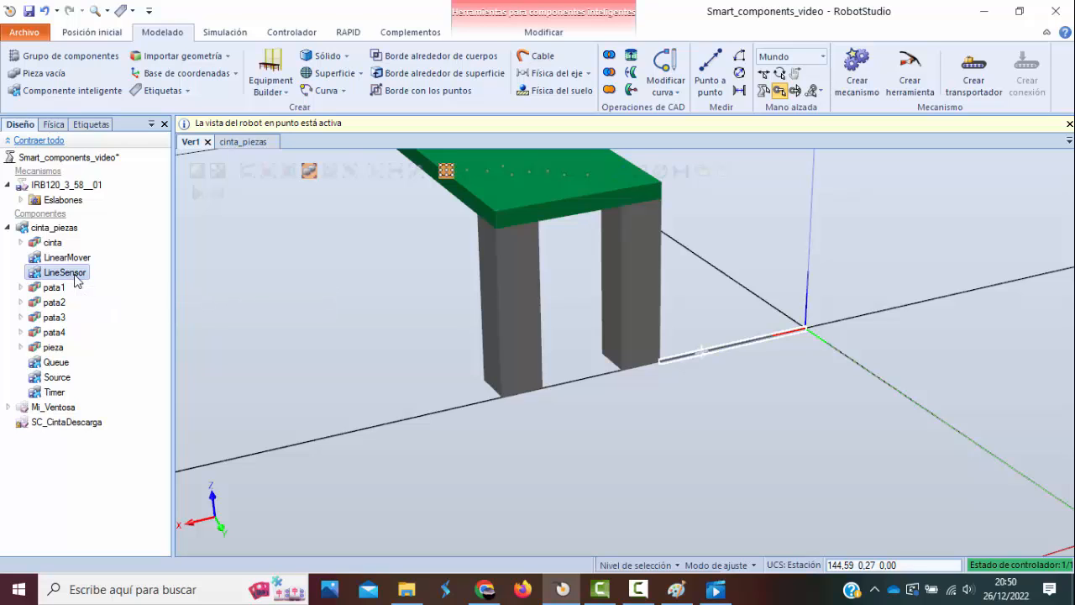
right_click(77, 275)
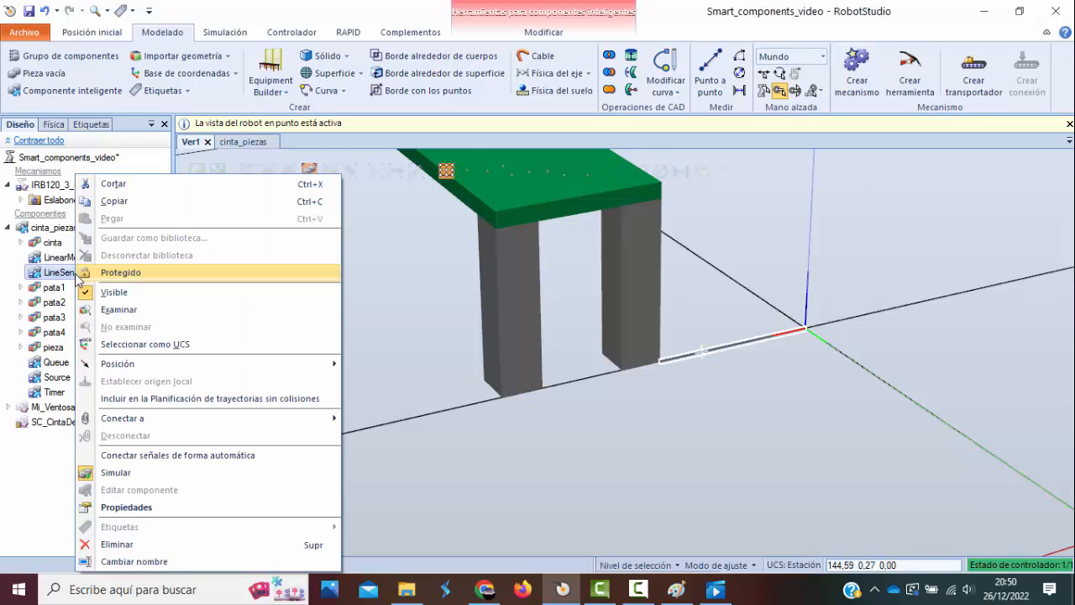
mouse_move(124, 366)
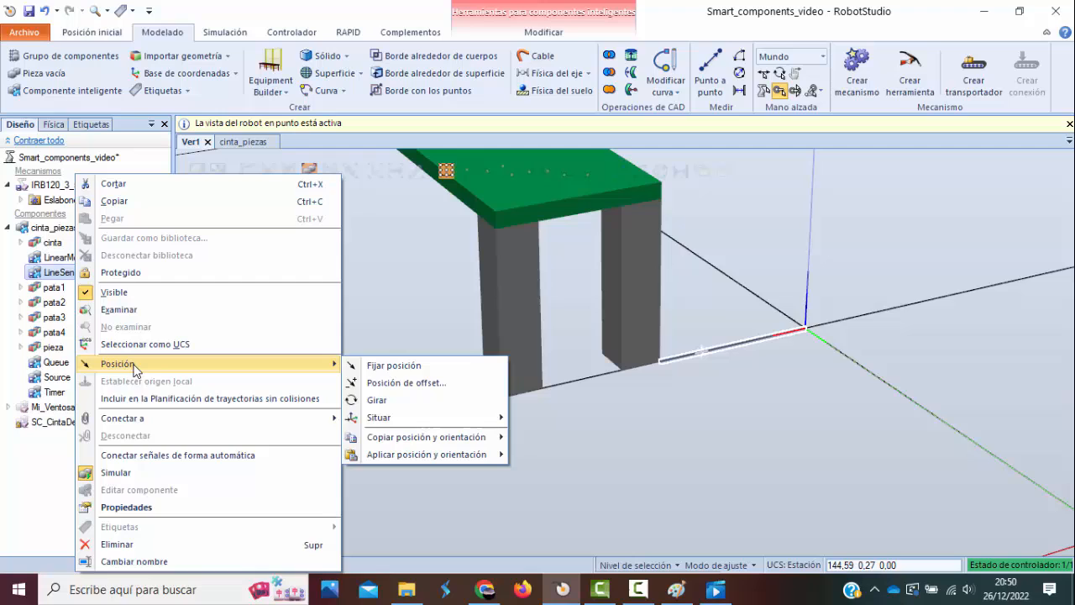
left_click(397, 384)
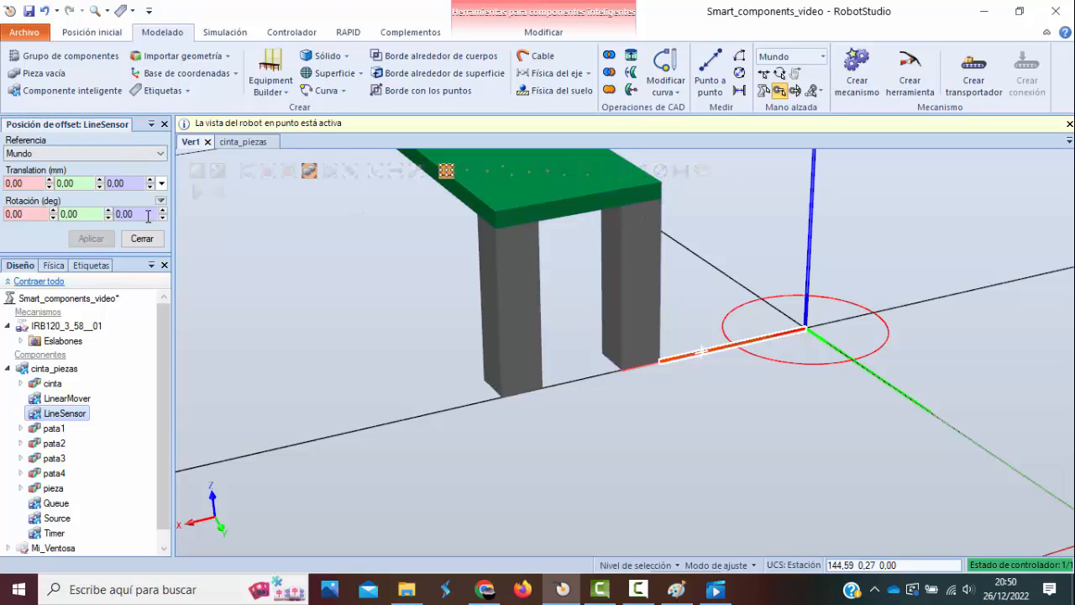
left_click(141, 184)
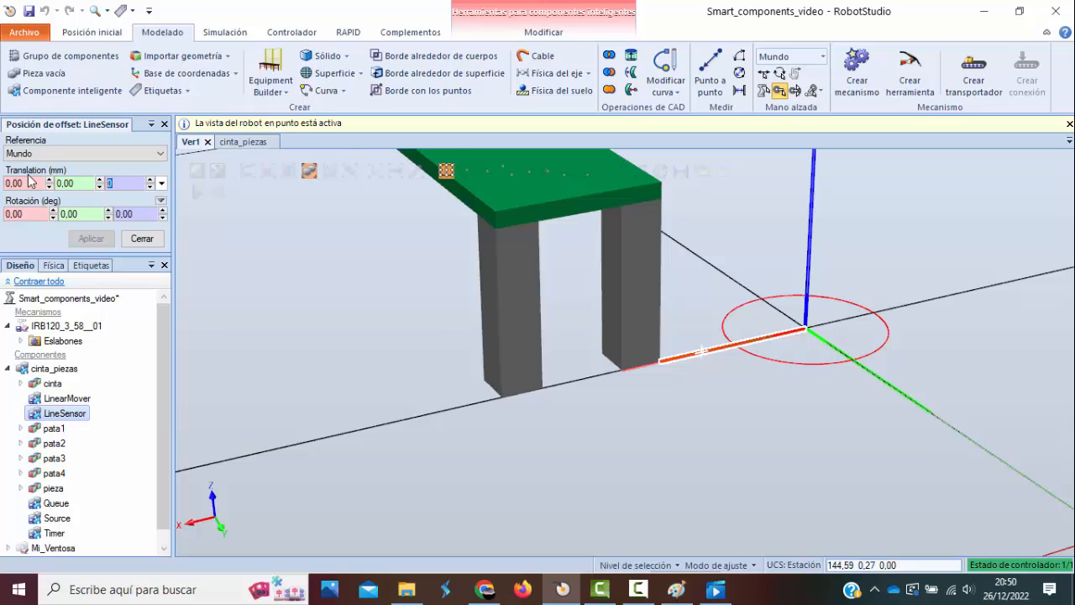
type("200")
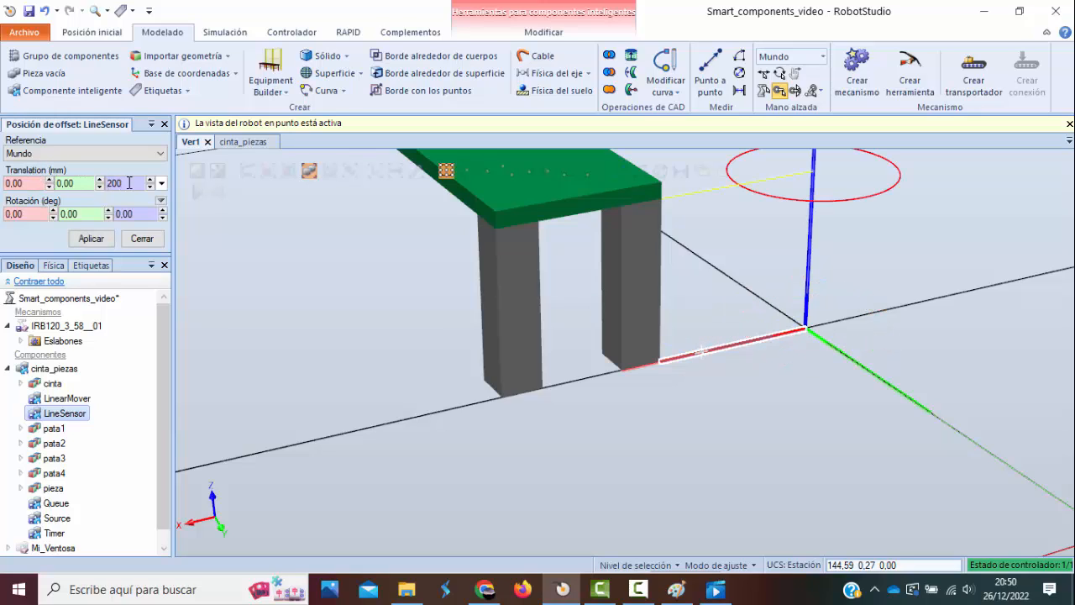
type("30")
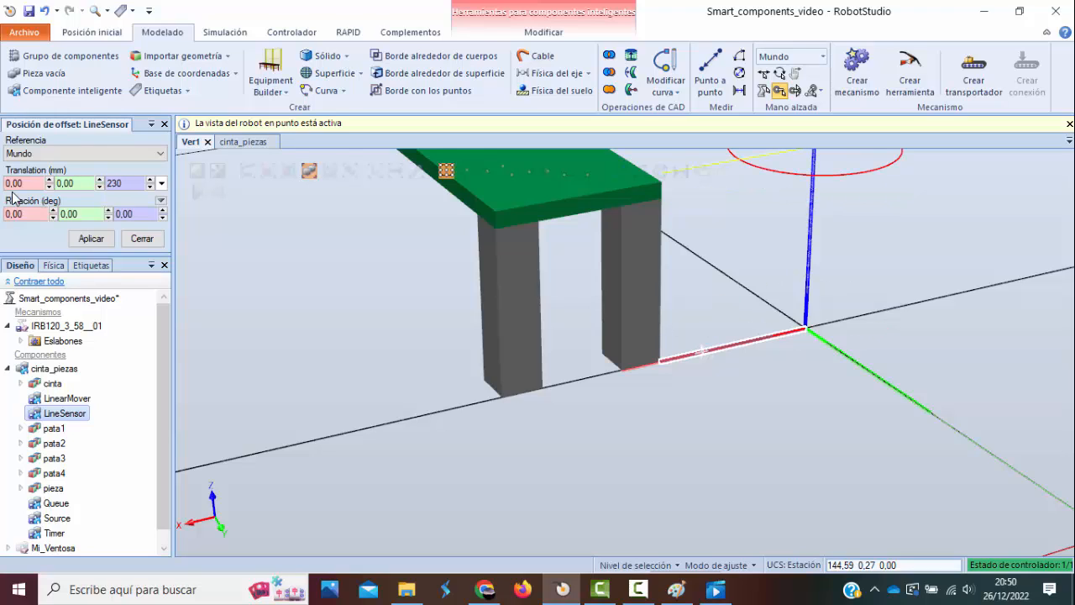
left_click_drag(33, 187, 8, 186)
type("-200")
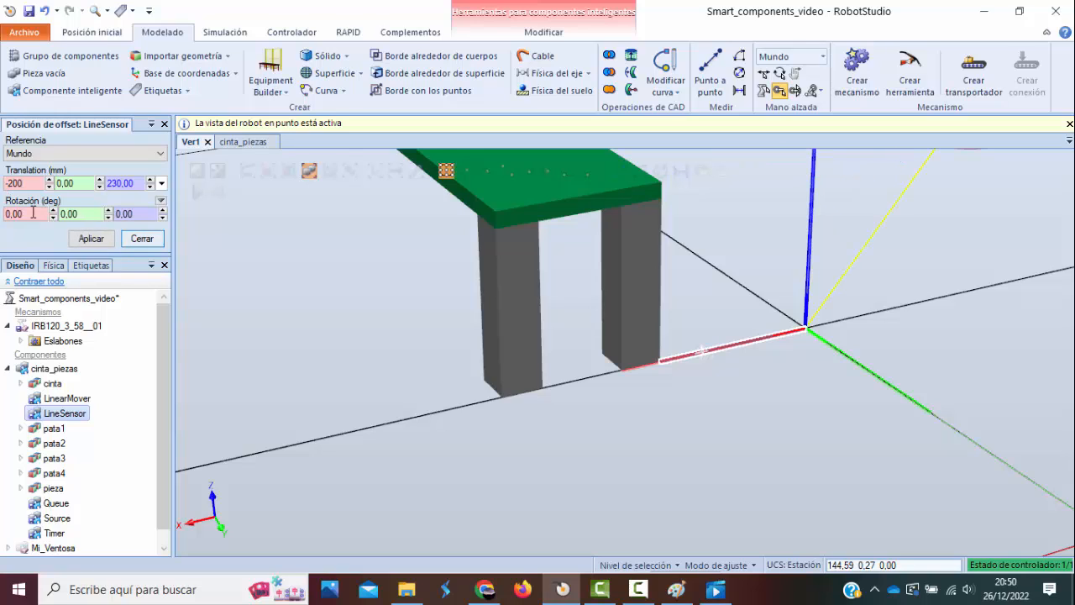
left_click_drag(143, 186, 49, 189)
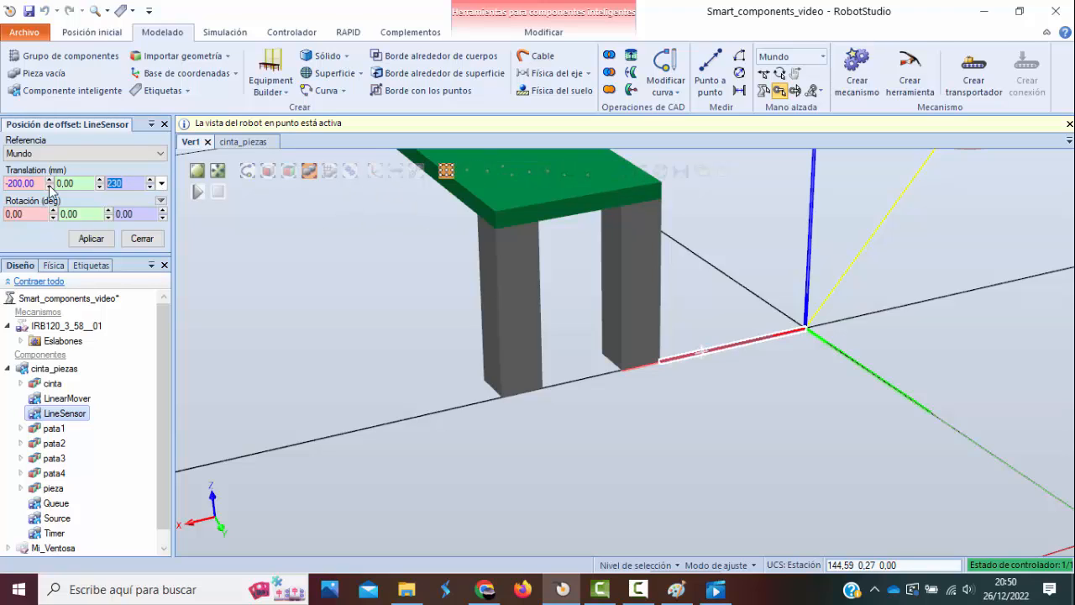
type("0")
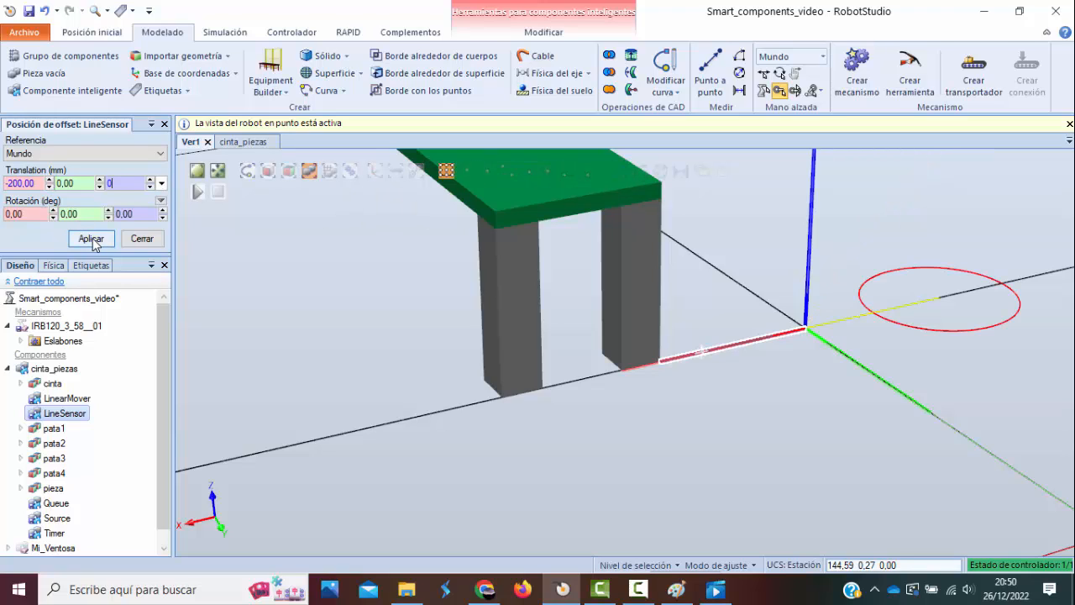
left_click_drag(36, 184, 1, 188)
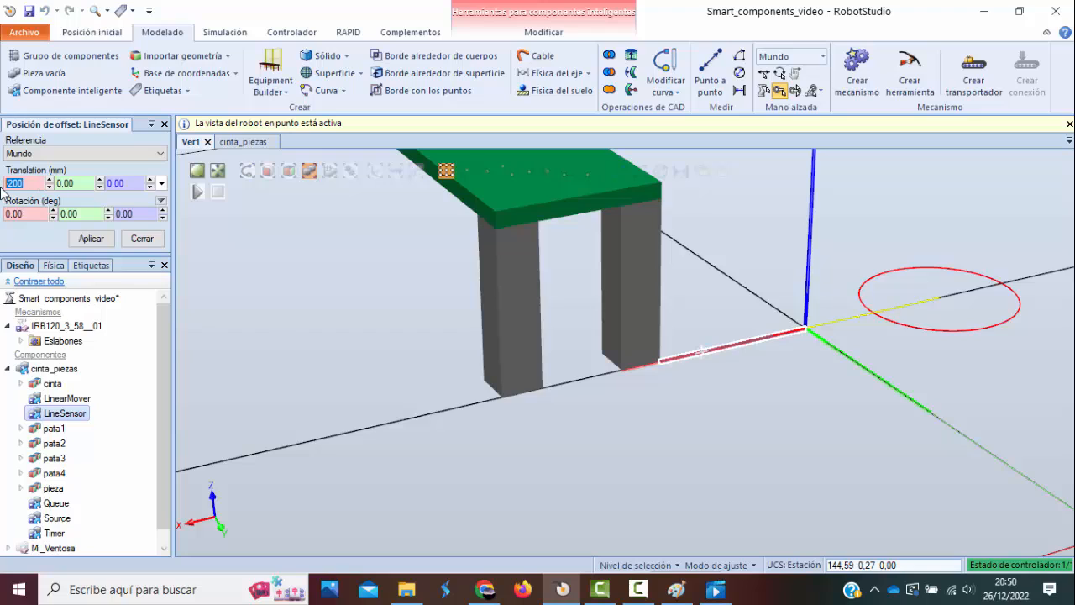
type("20")
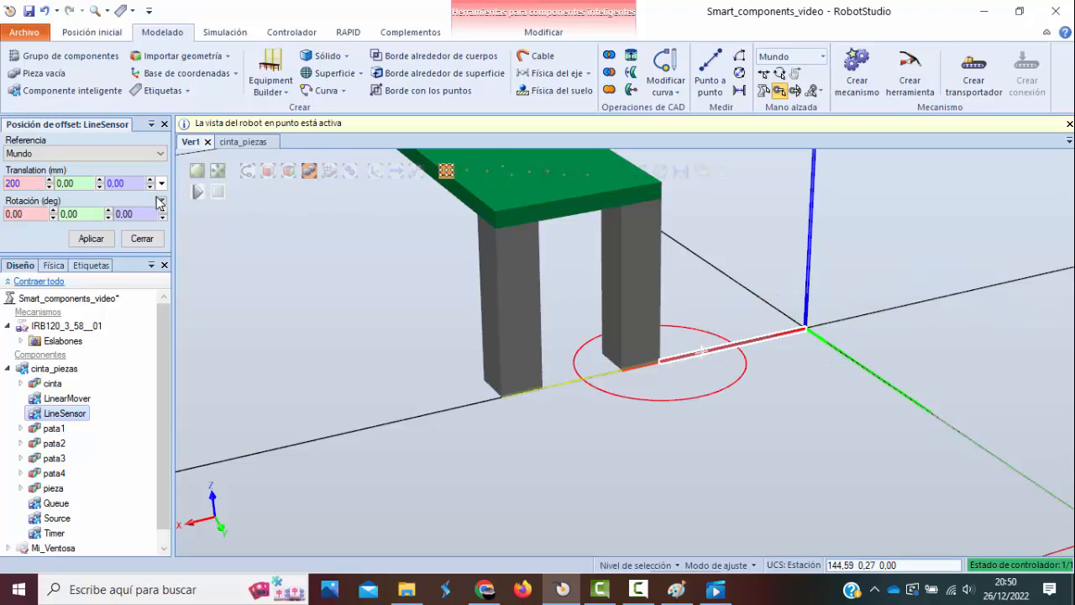
left_click(132, 182)
type("230")
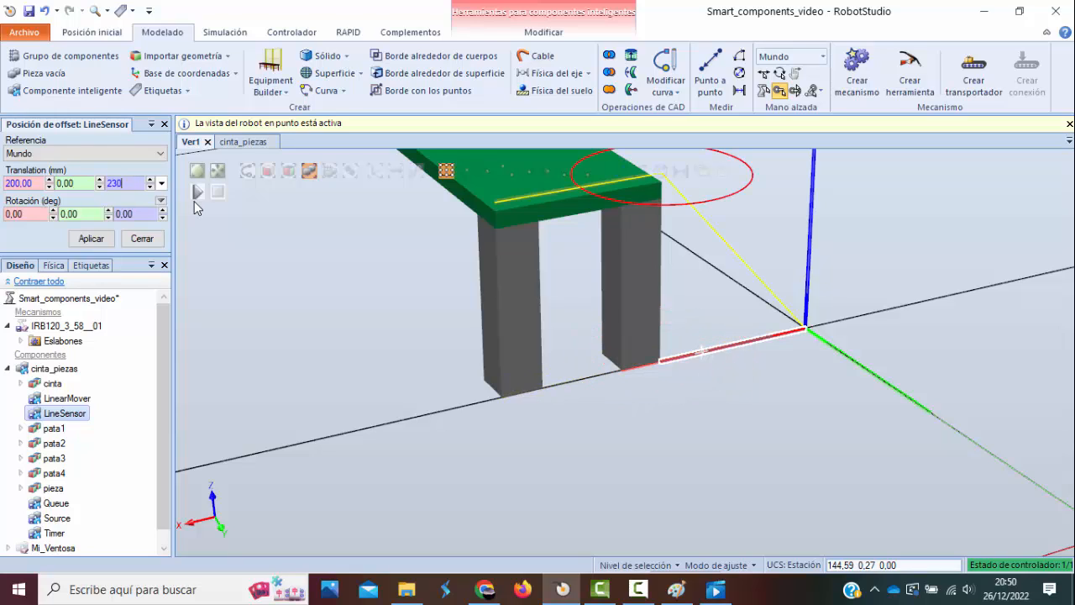
left_click(142, 238)
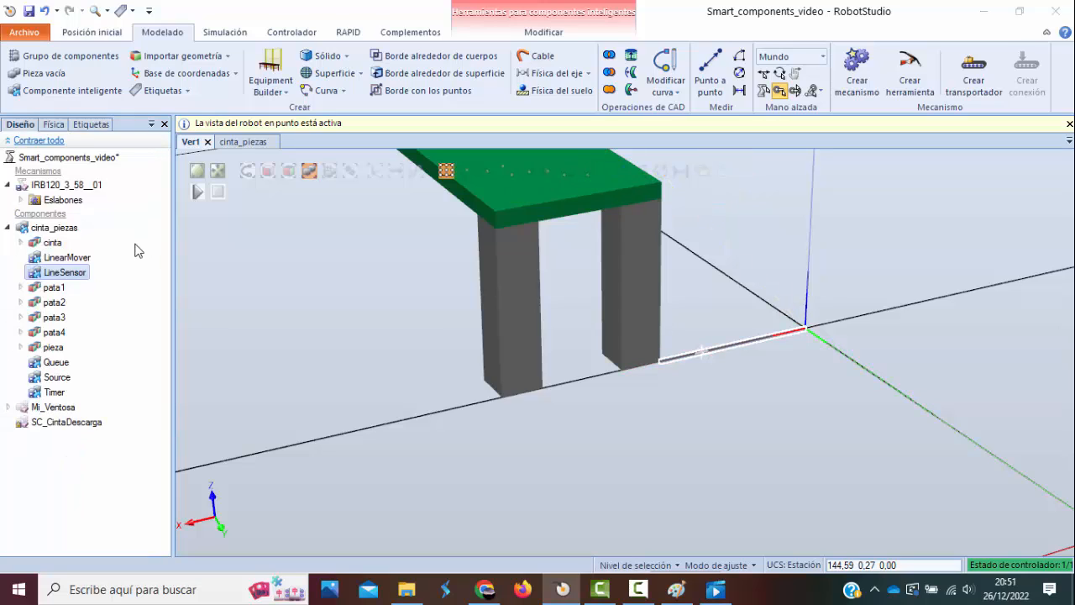
Offset LineSensor's position relative to the world by 200 mm in X and 230 mm in Z.
right_click(100, 279)
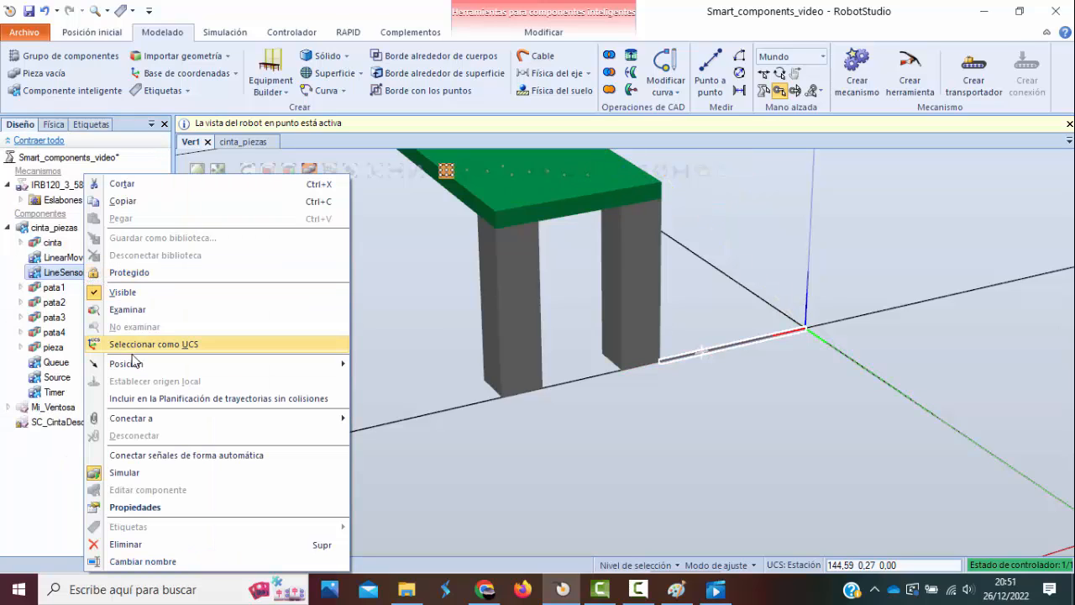
mouse_move(147, 364)
left_click(407, 383)
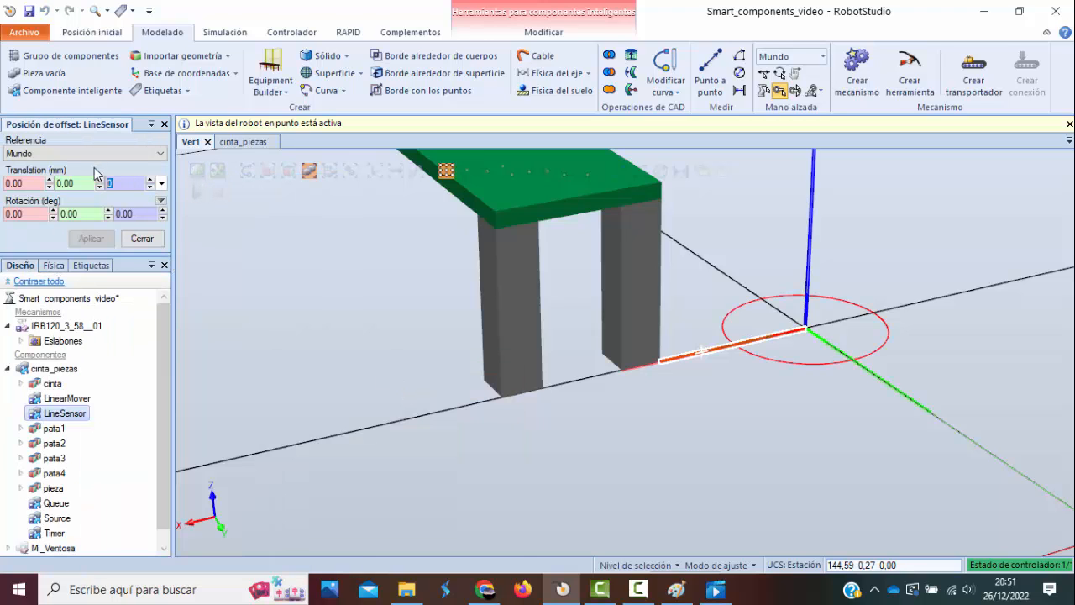
type("230")
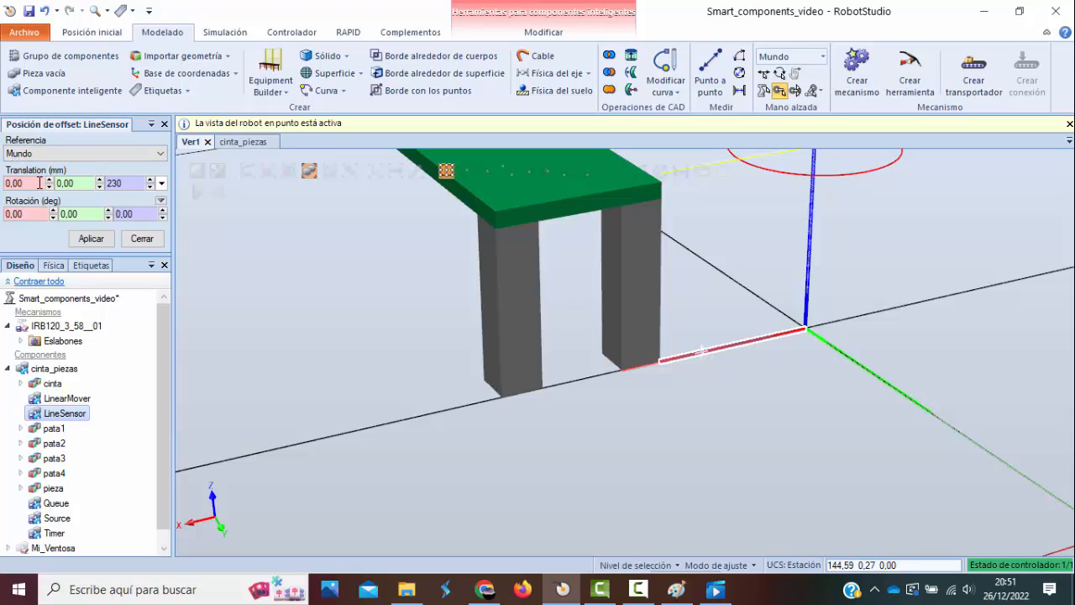
left_click_drag(40, 183, 2, 186)
type("200")
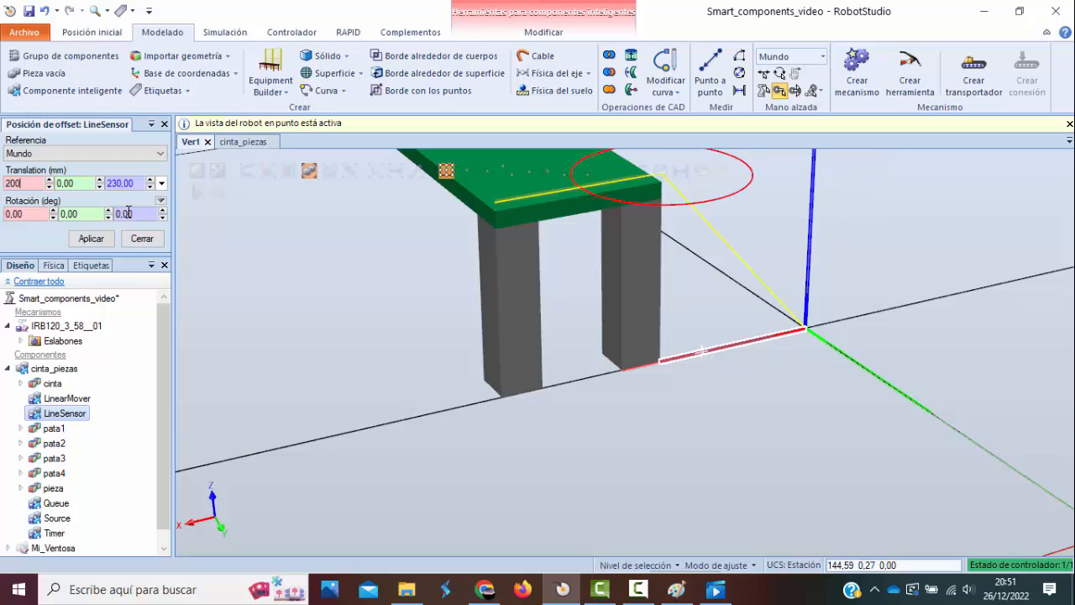
left_click(91, 238)
left_click(142, 239)
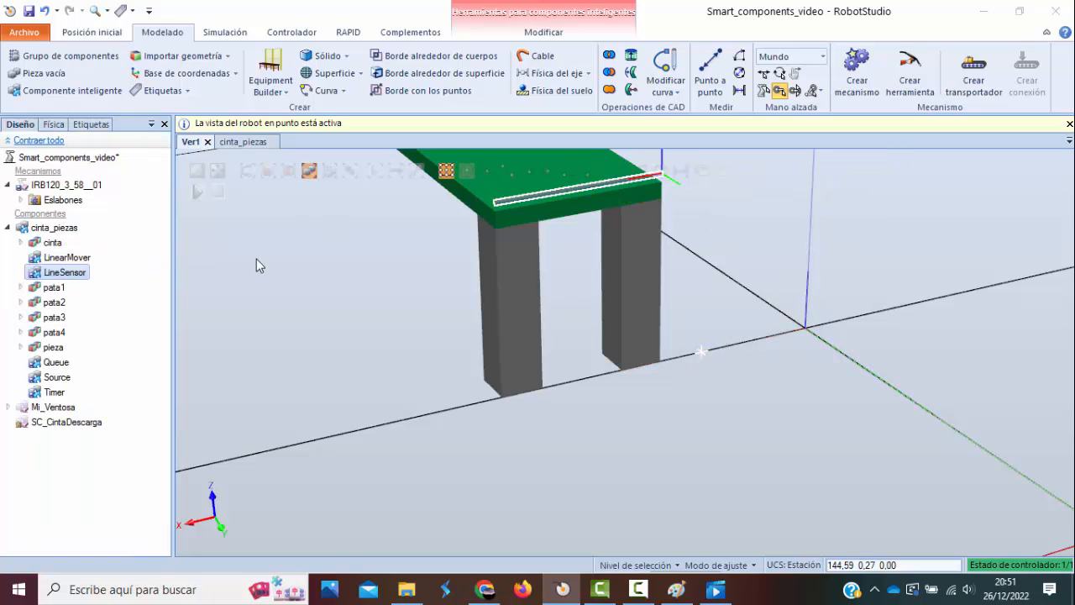
Offset LineSensor's position relative to the world by -20 mm in Y, inward from the conveyor's end.
left_click_drag(287, 273, 340, 243, "ctrl+shift")
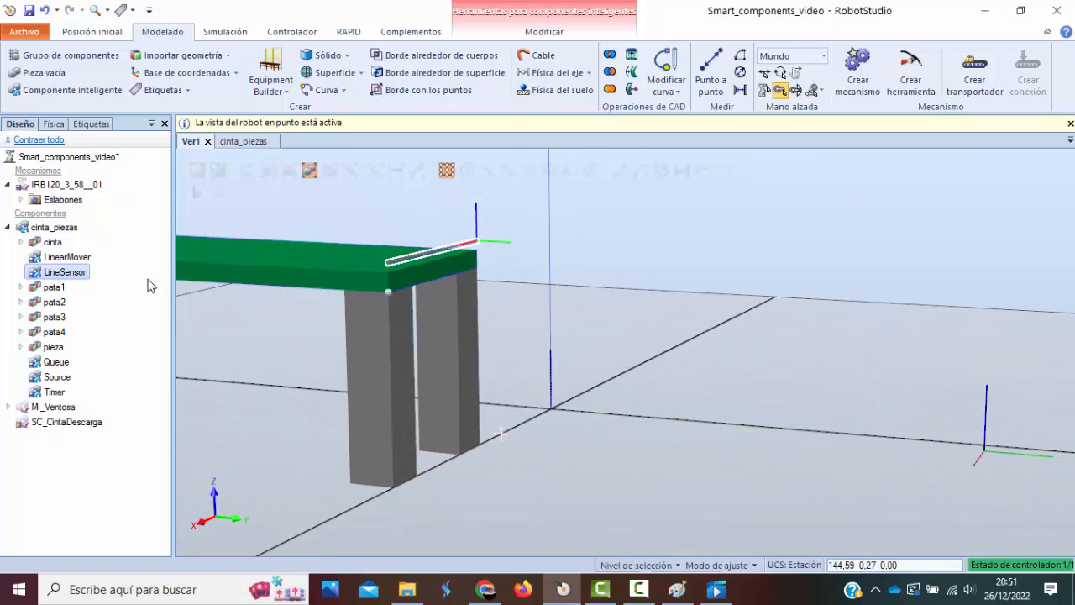
right_click(72, 275)
mouse_move(307, 365)
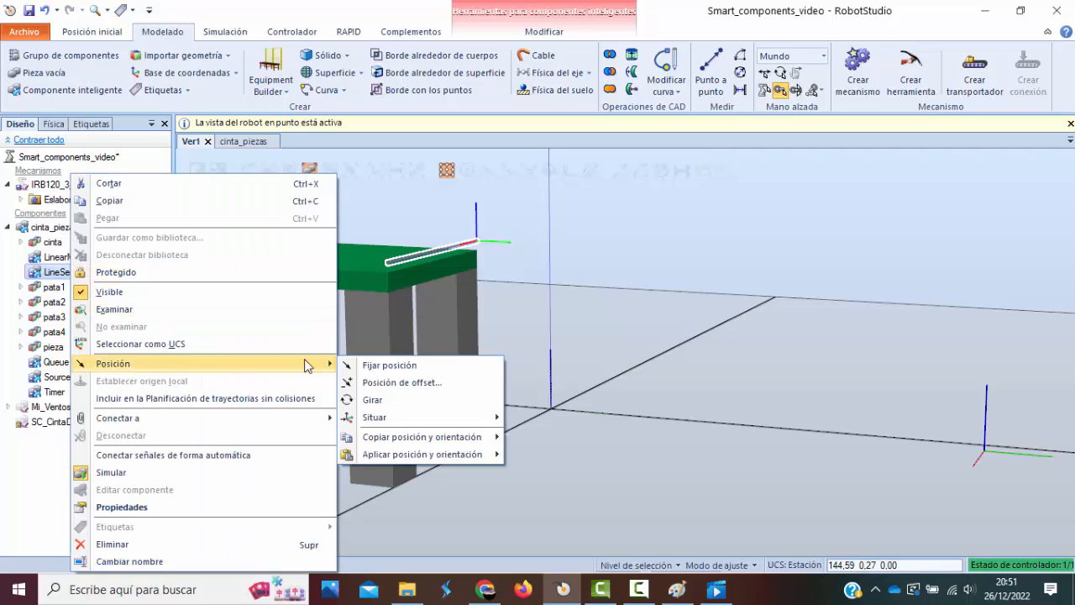
left_click(401, 382)
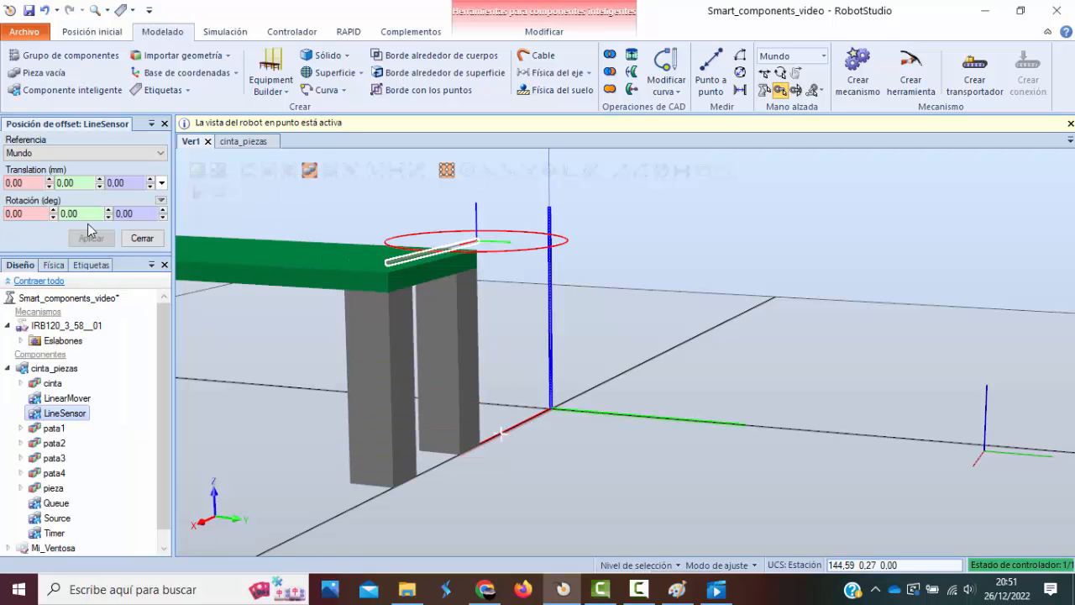
left_click(78, 180)
type("-20")
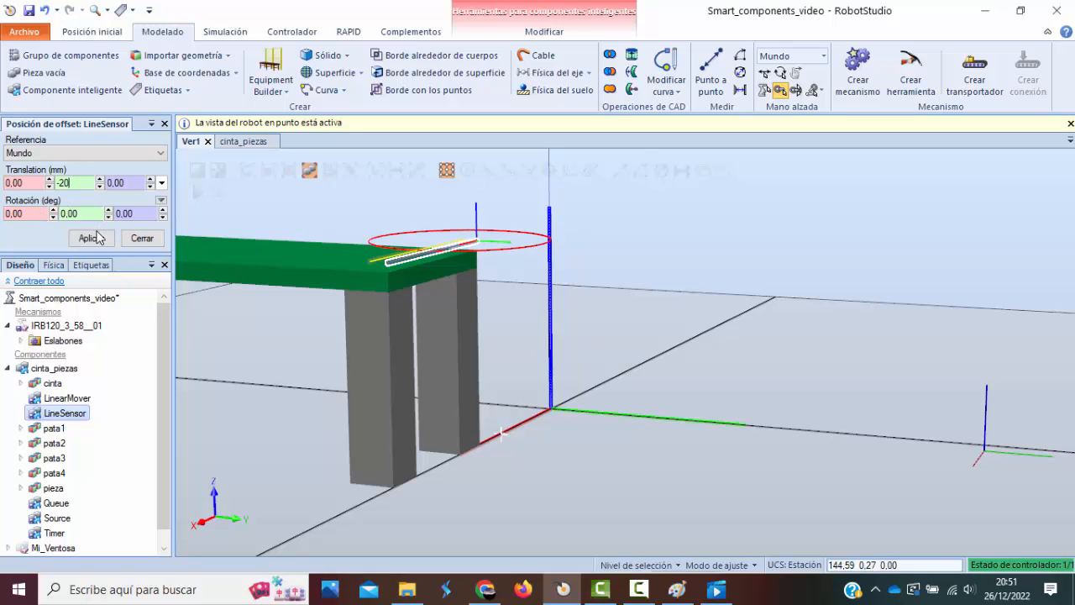
left_click(91, 237)
left_click(142, 238)
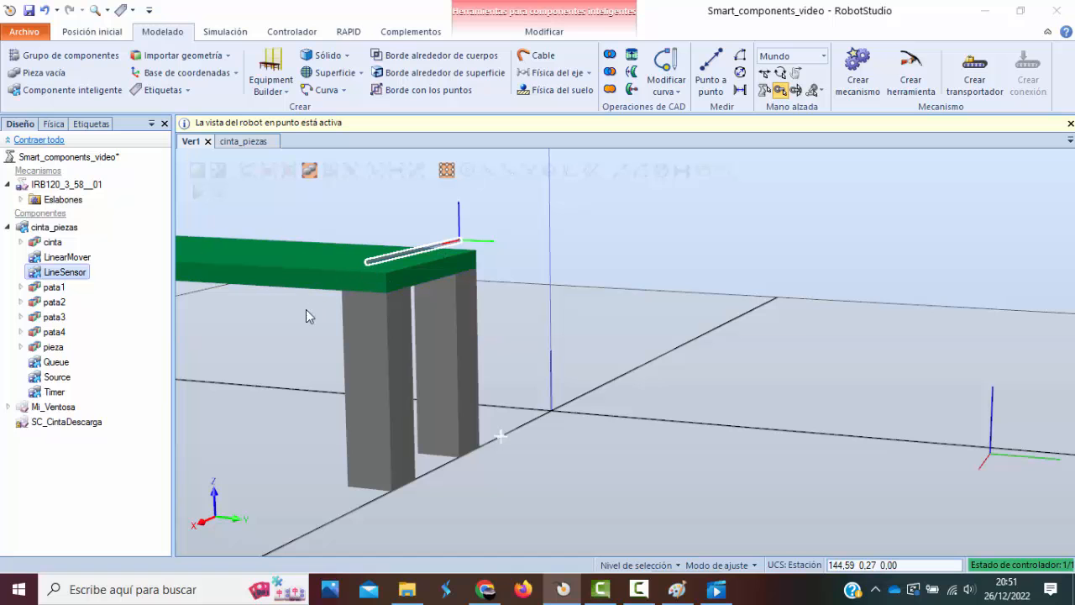
Inspect the sensor's placement along the conveyor and check LineSensor's start and end coordinates in the cinta_piezas design.
left_click_drag(182, 321, 622, 318, "ctrl+shift")
scroll(621, 319, "down", 1)
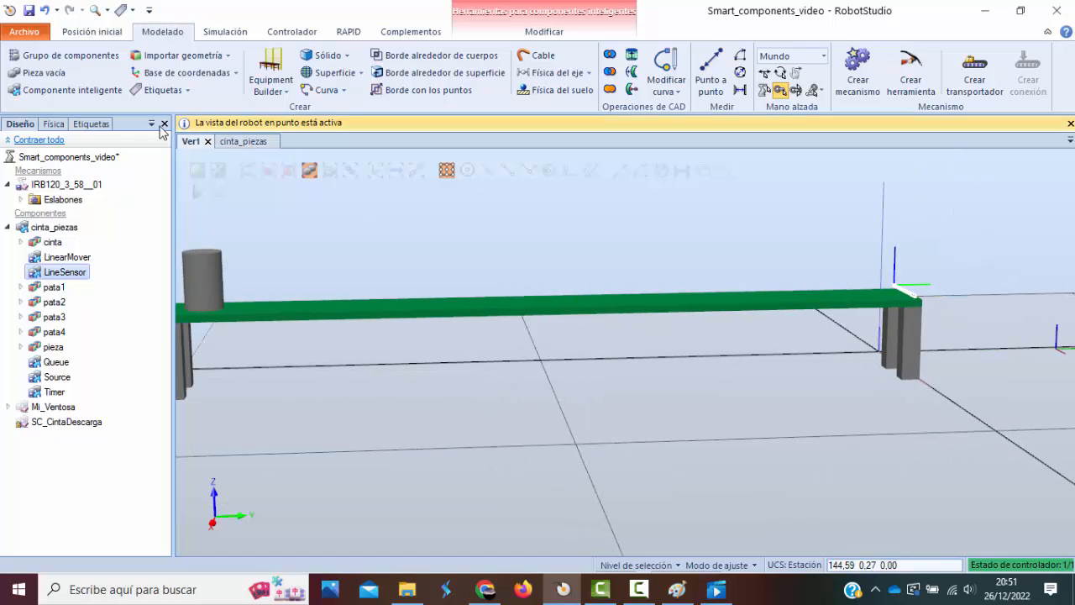
left_click(250, 141)
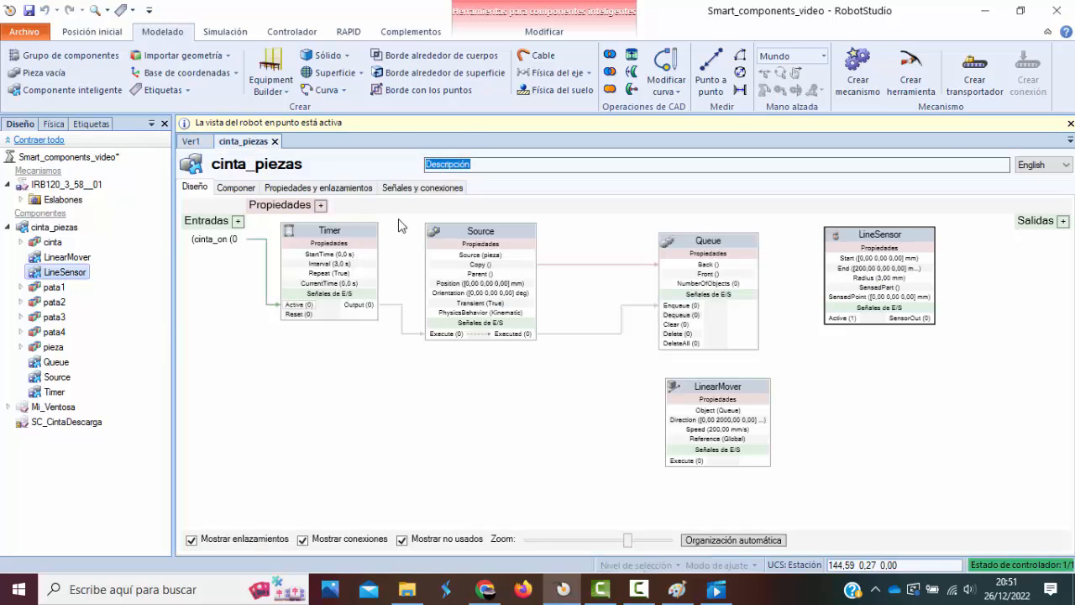
double_click(888, 238)
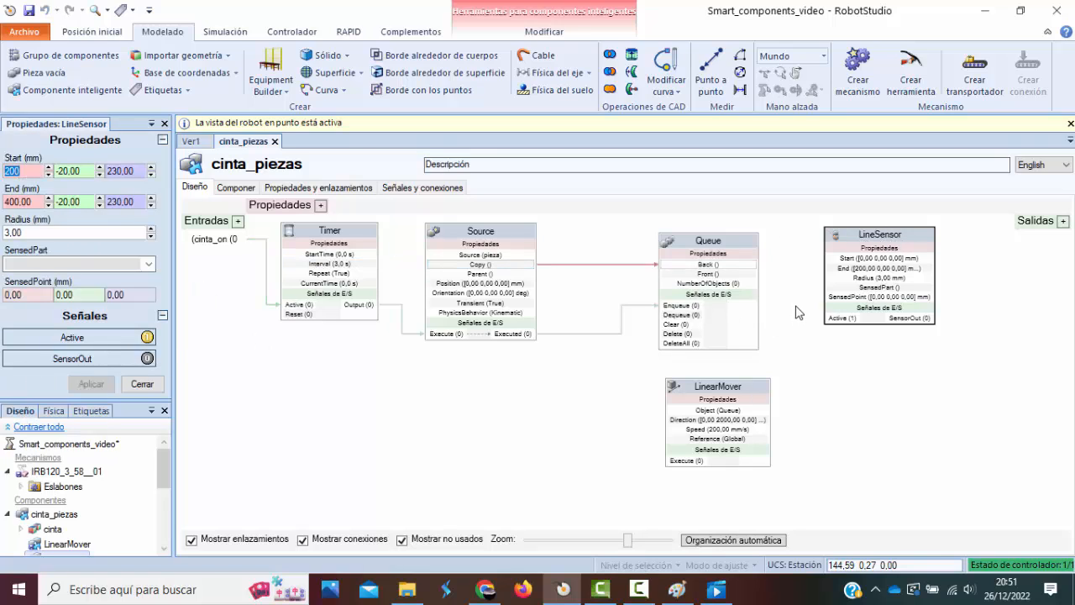
left_click(143, 384)
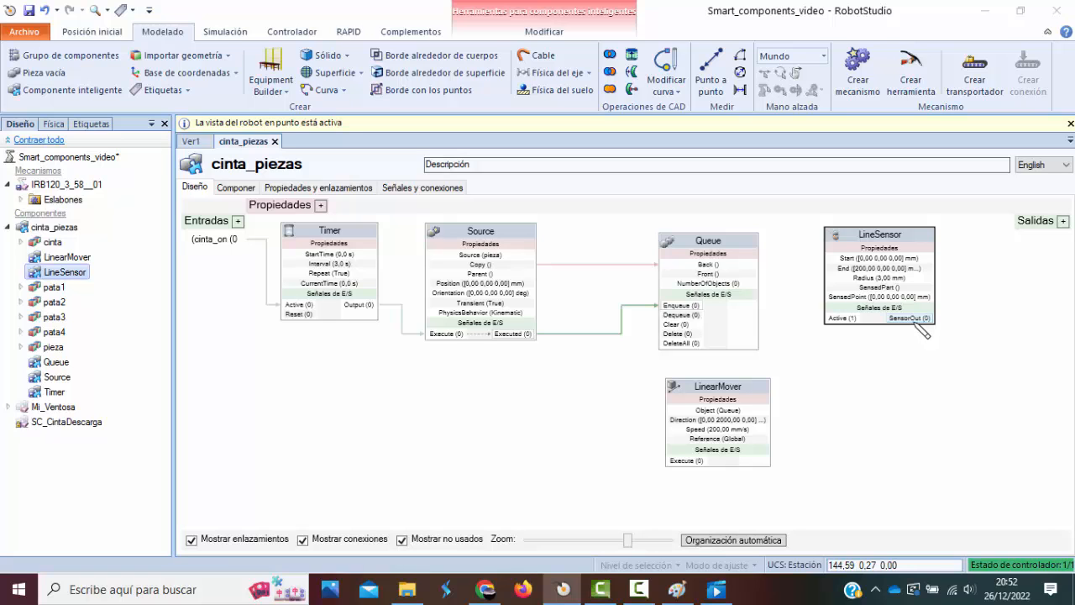
Add a DigitalOutput signal named pieza_final to cinta_piezas and connect LineSensor's SensorOut to it, making room below Queue by lowering the LinearMover block.
mouse_move(895, 233)
left_mouse_down()
mouse_move(910, 224)
mouse_move(904, 234)
left_mouse_up()
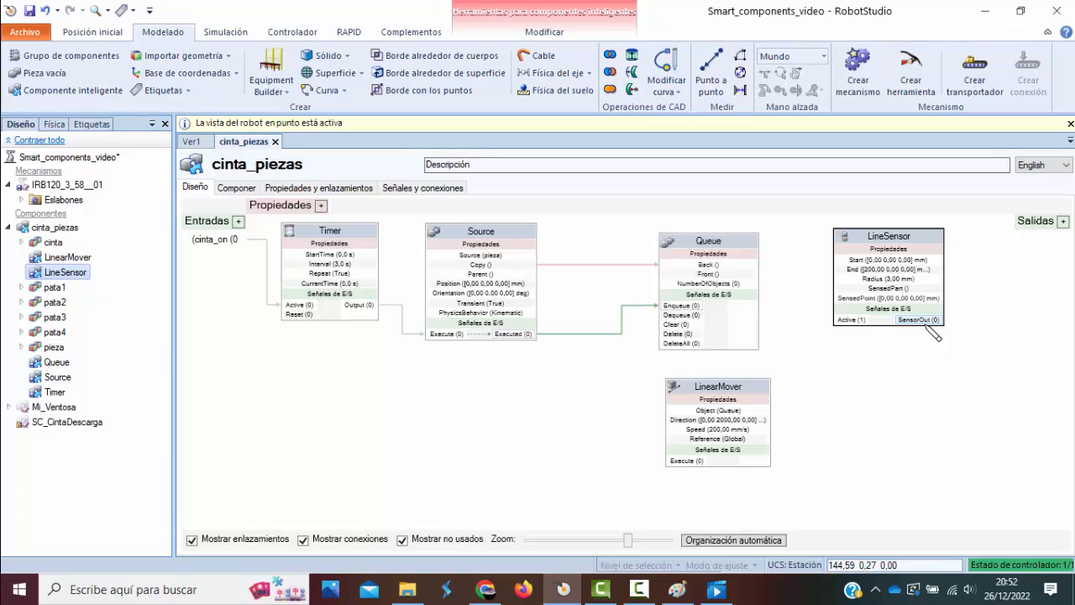
left_click(1063, 221)
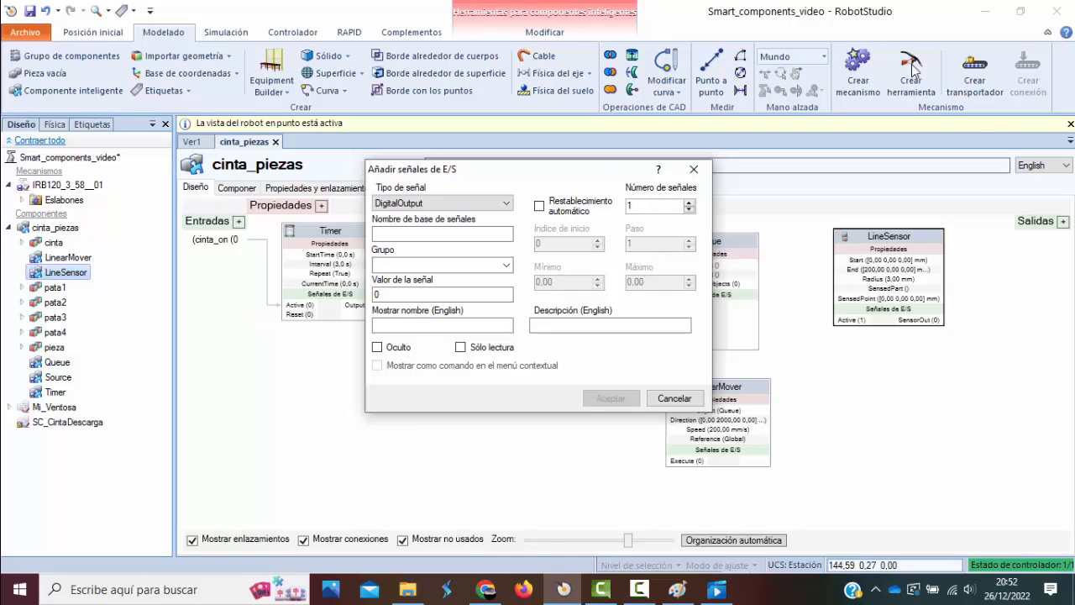
left_click(478, 229)
type("pieza_final")
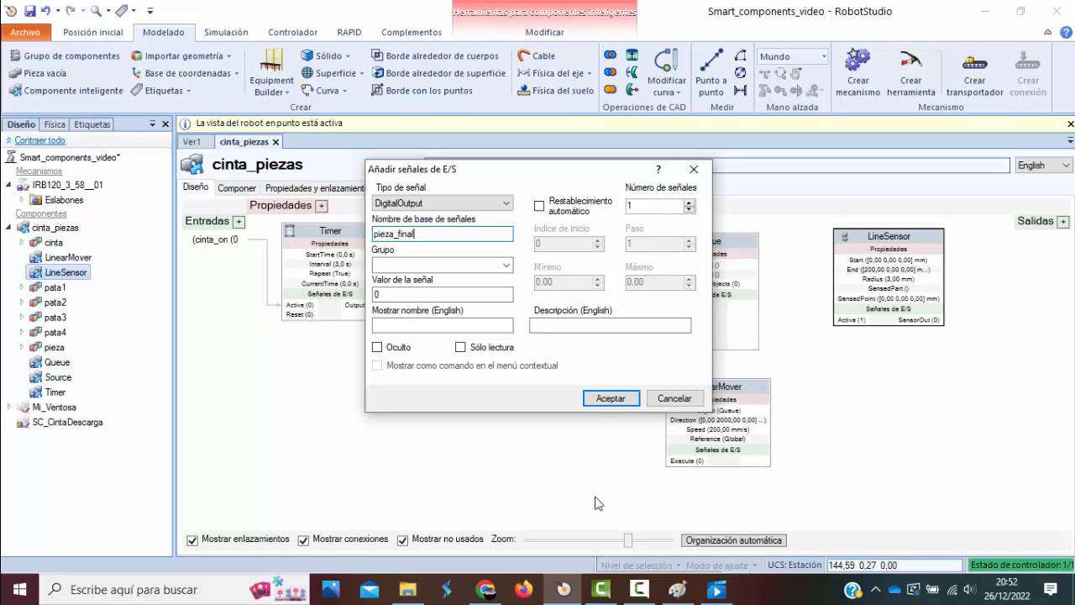
left_click(609, 399)
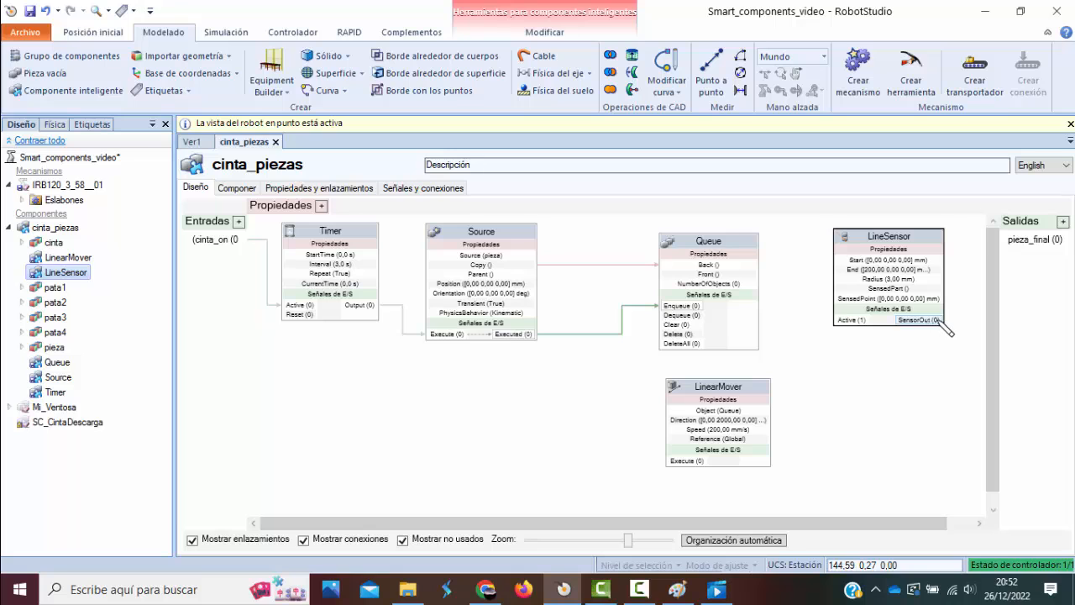
mouse_move(938, 321)
left_mouse_down()
mouse_move(976, 270)
mouse_move(1020, 250)
left_mouse_up()
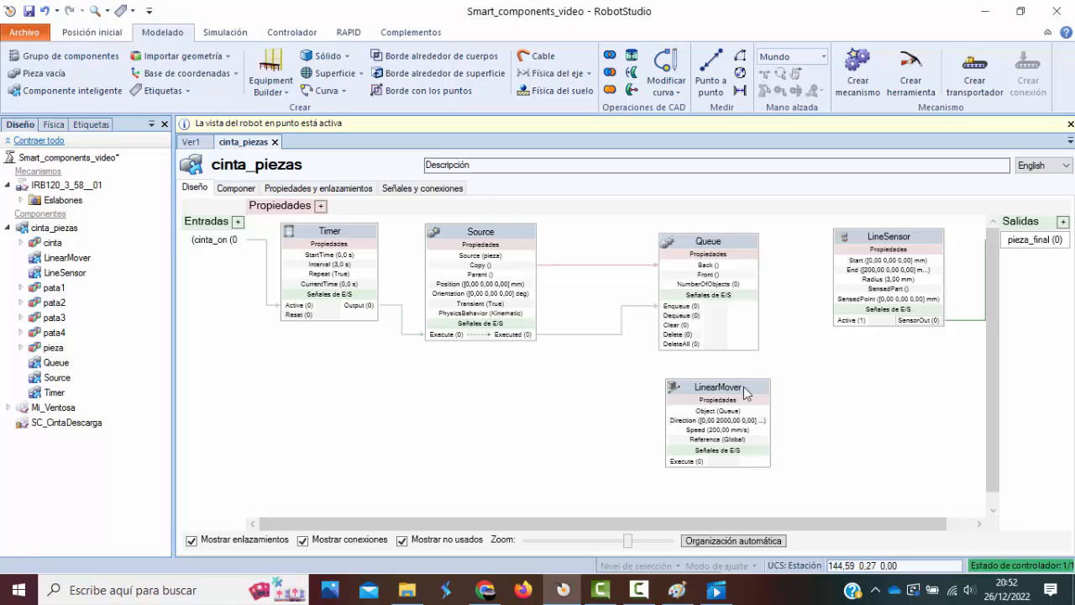
left_click_drag(743, 391, 739, 427)
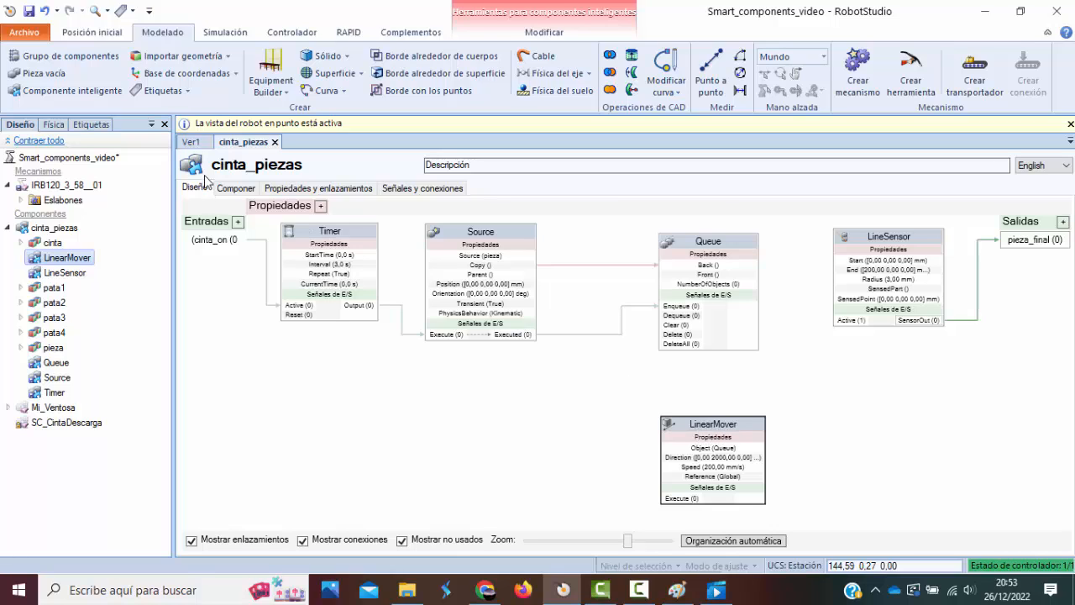
Review the Ver1 station view and the recorded reference simulation in the video player around the moment a part reaches the line sensor.
left_click(192, 142)
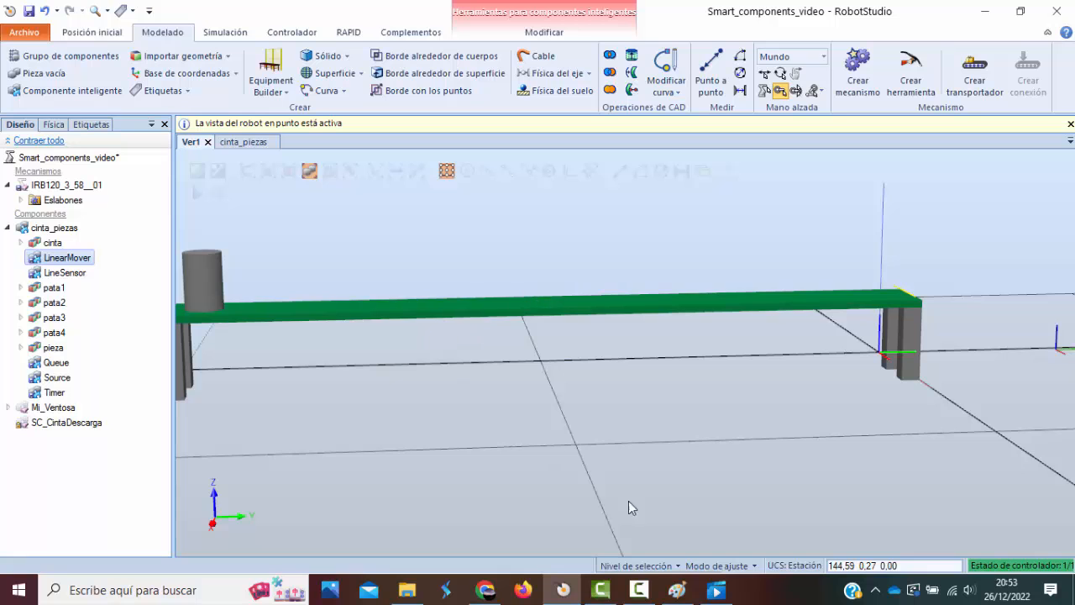
left_click(715, 592)
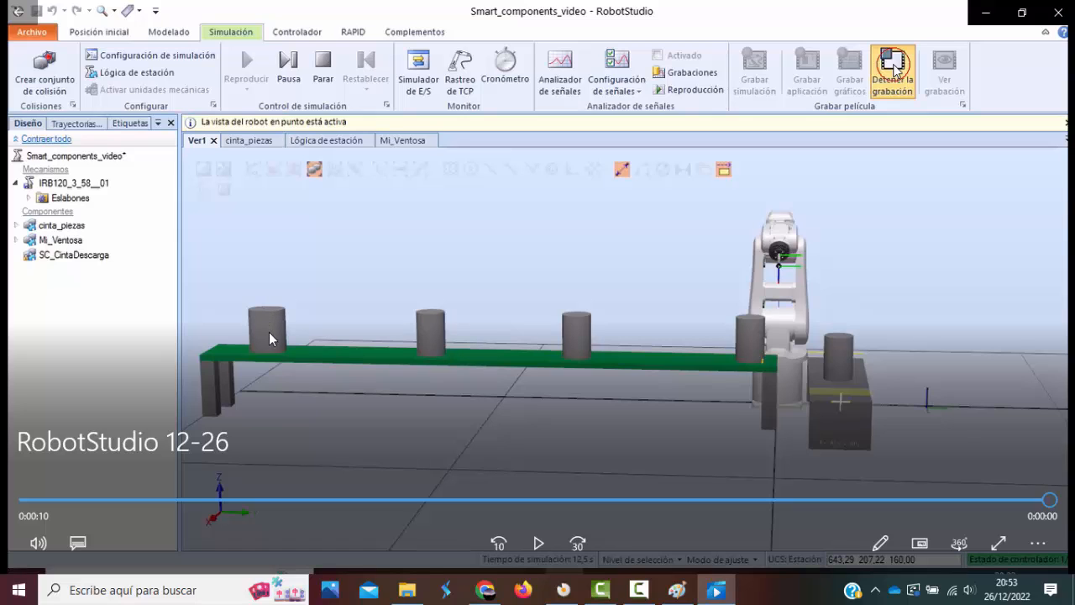
left_click_drag(1050, 499, 301, 500)
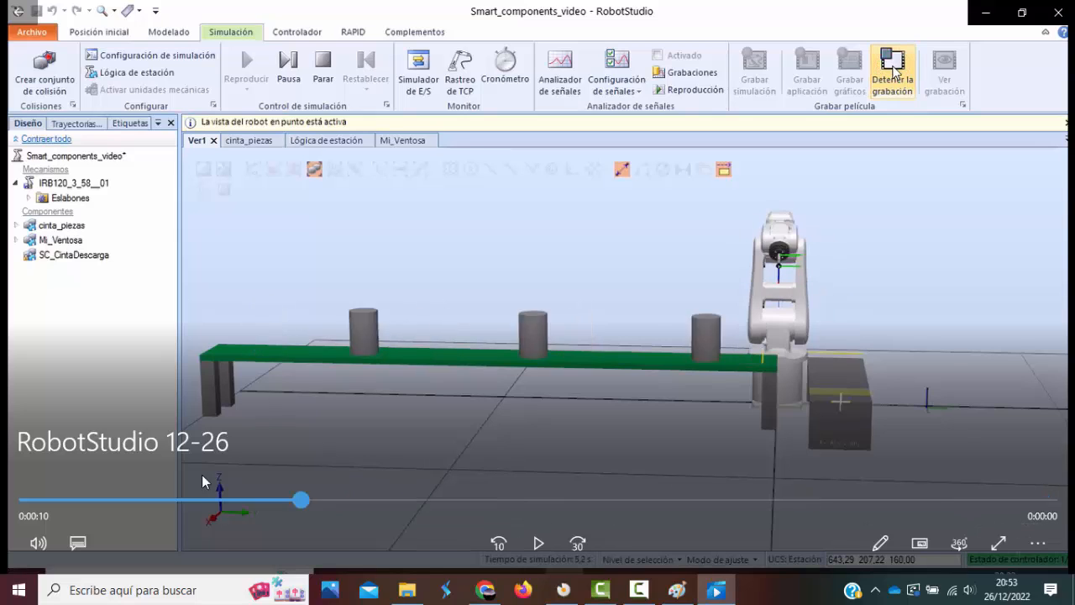
left_click_drag(201, 482, 409, 552)
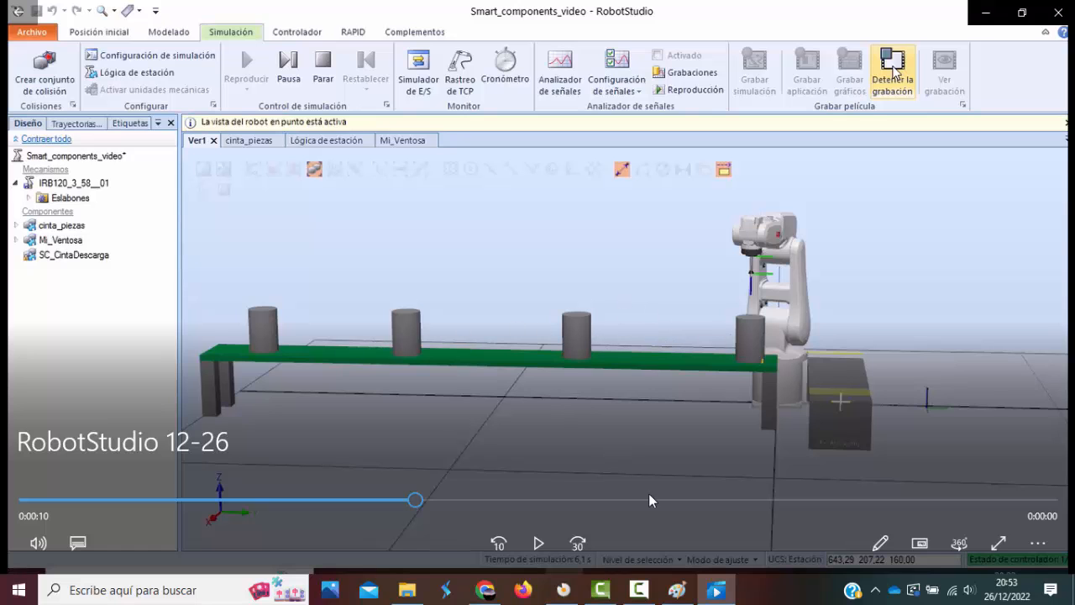
left_click(563, 589)
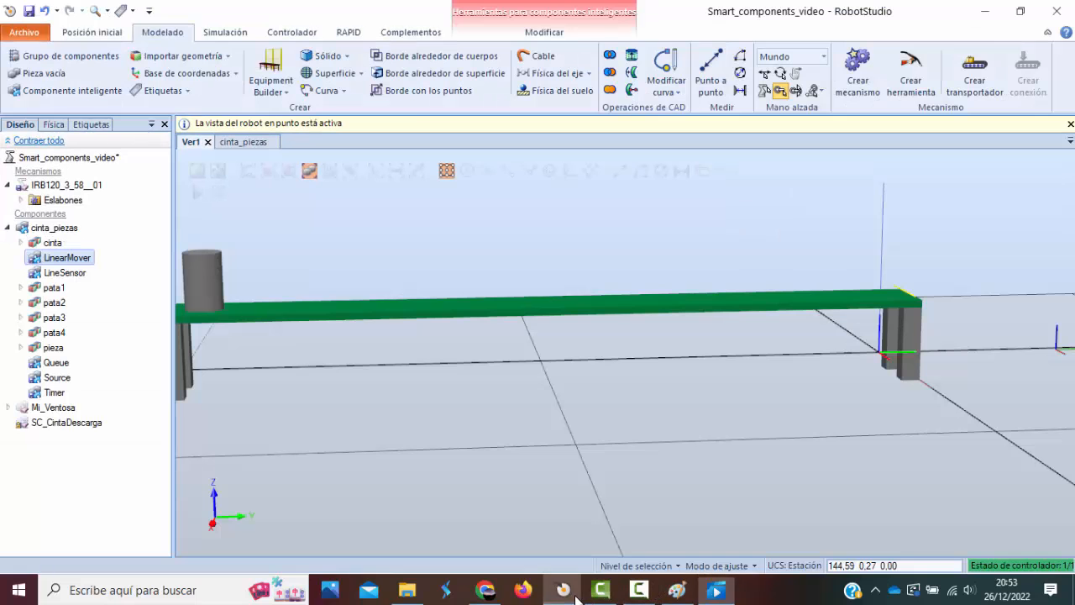
Return to the cinta_piezas design and connect LineSensor's SensorOut to Queue's Dequeue input.
left_click(243, 143)
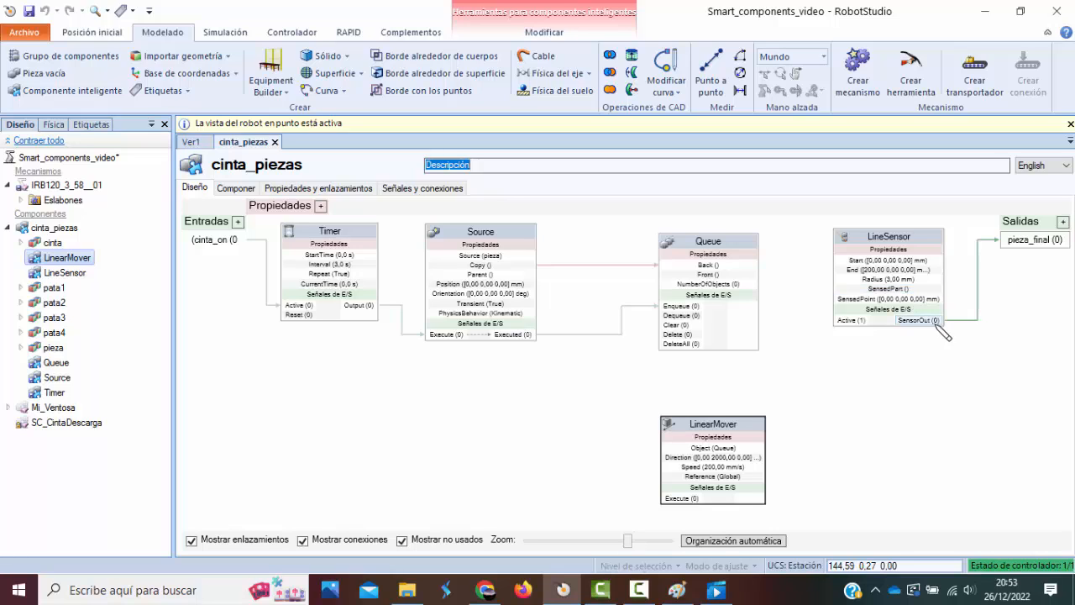
left_click_drag(940, 321, 672, 316)
left_click(757, 358)
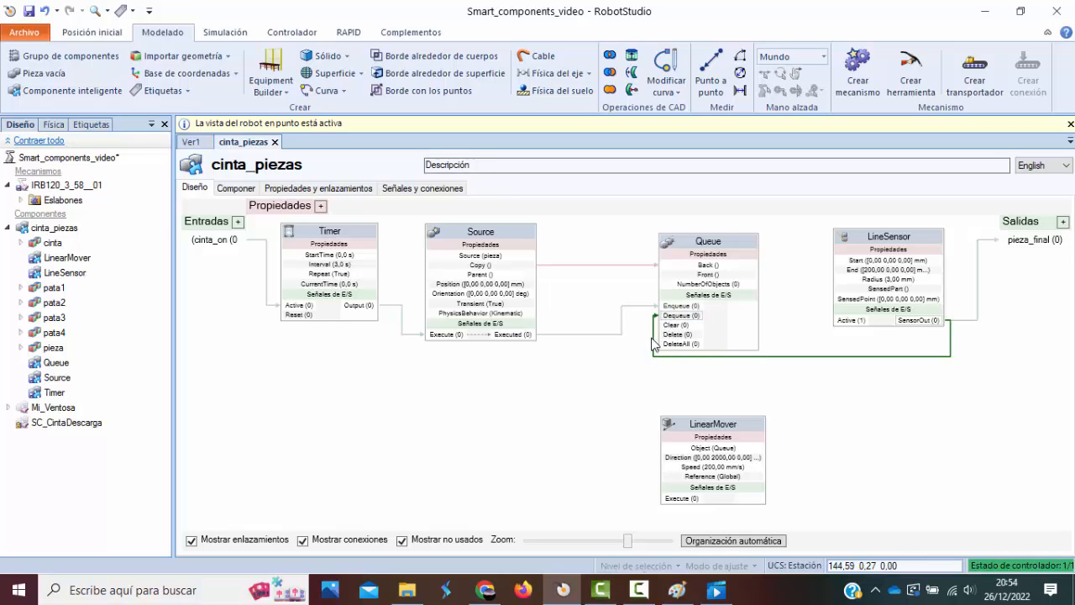
left_click(645, 593)
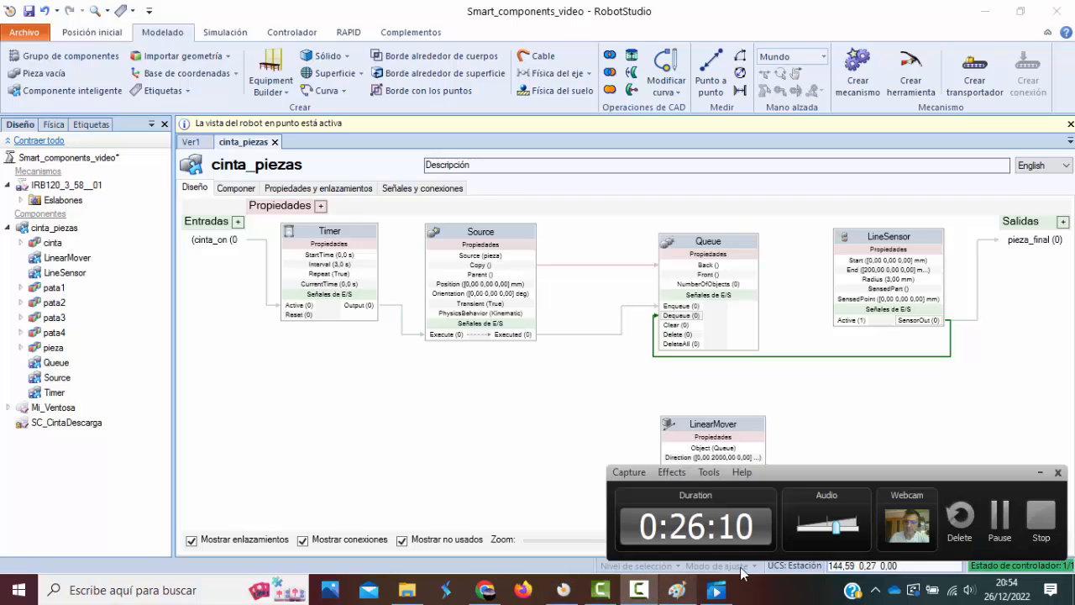
left_click(998, 519)
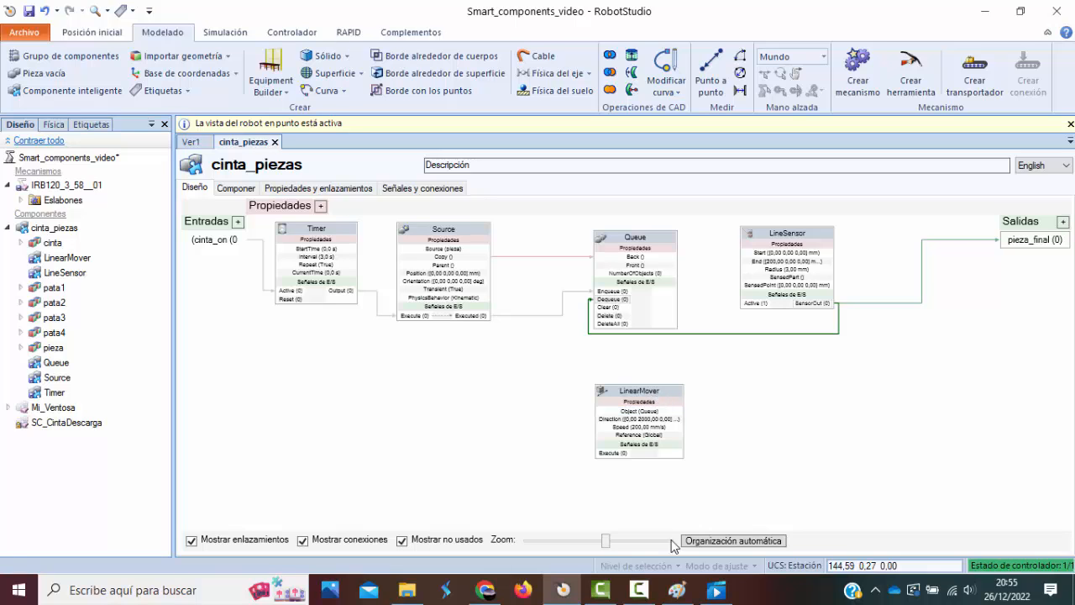
Switch to the video player and replay the recorded simulation from before a part's arrival at the sensor until the robot reaches it.
left_click(715, 593)
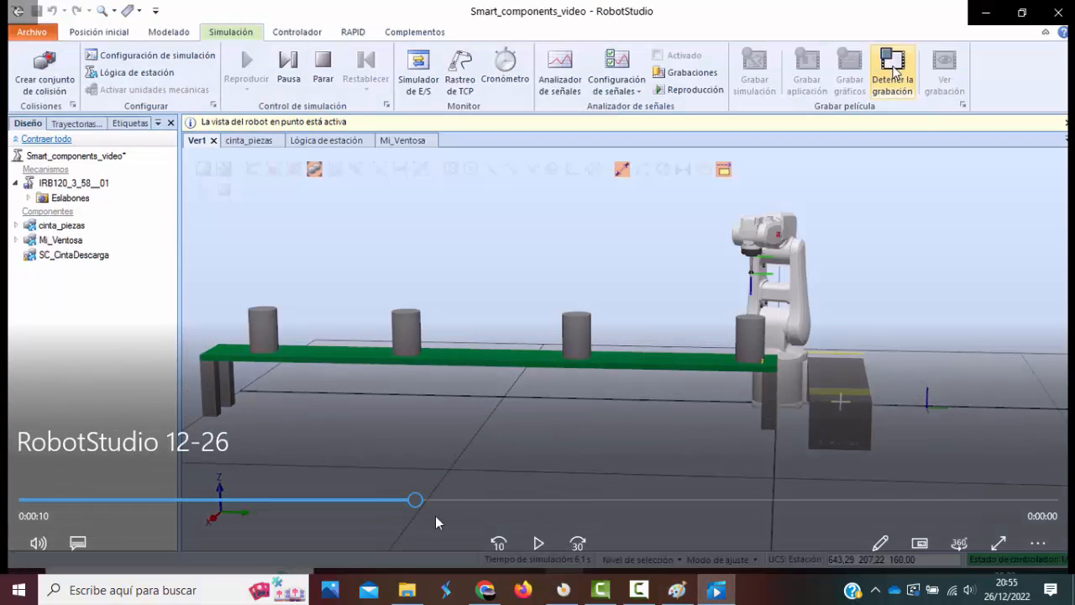
left_click_drag(415, 500, 292, 501)
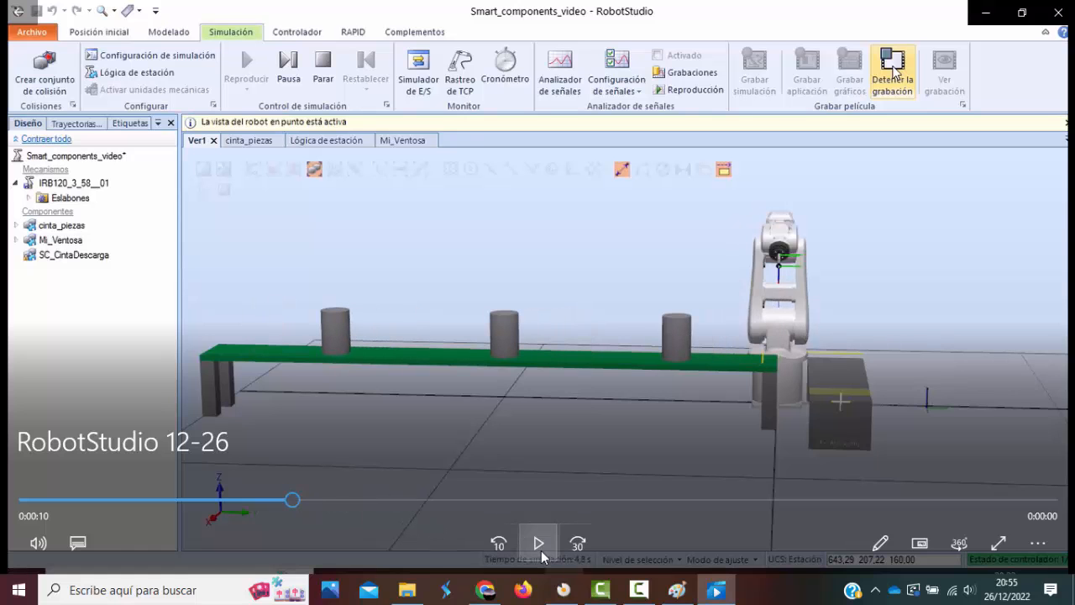
left_click(538, 544)
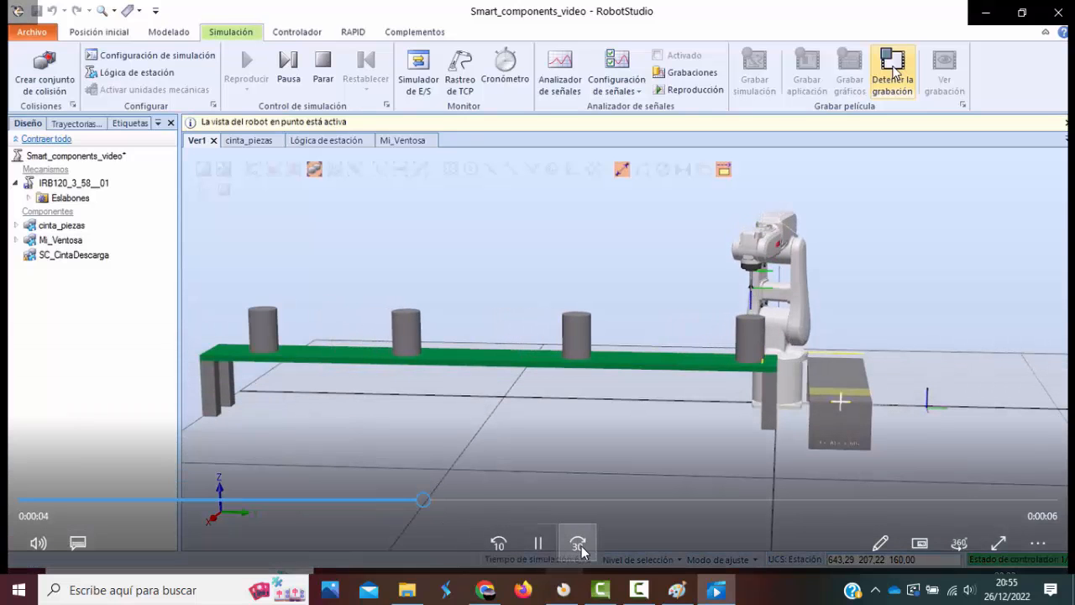
left_click(538, 544)
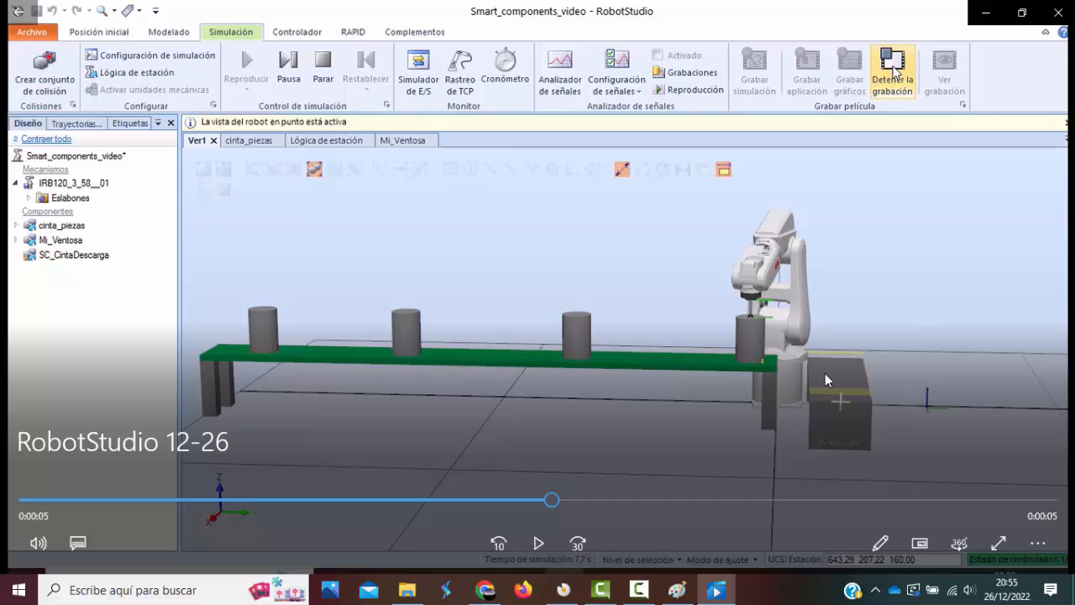
left_click(986, 13)
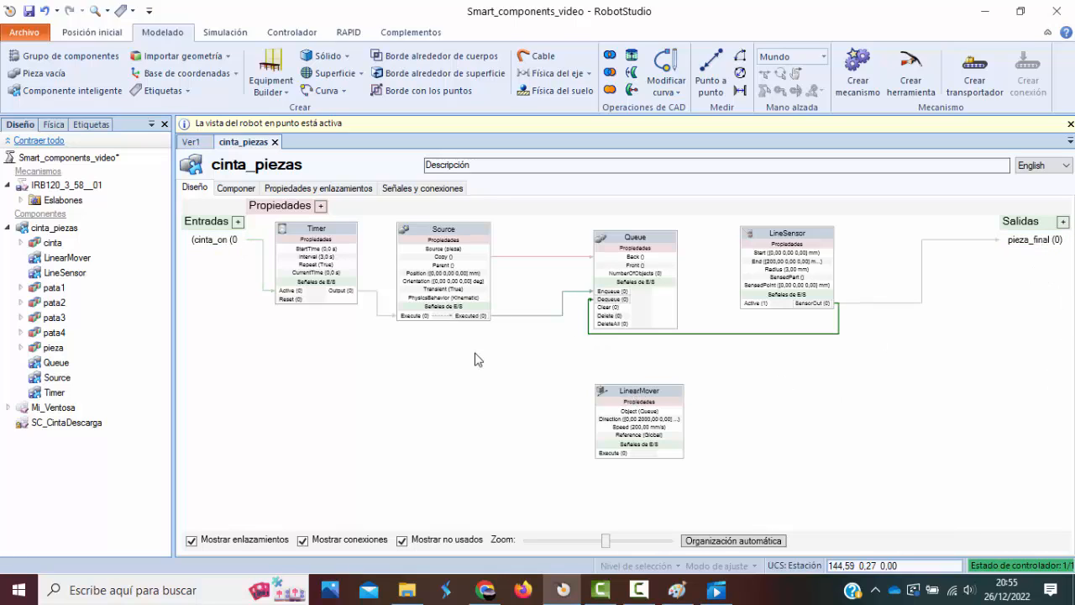
Add a LogicGate with the AND operator to the cinta_piezas design and place it below Source, beside LinearMover.
right_click(783, 384)
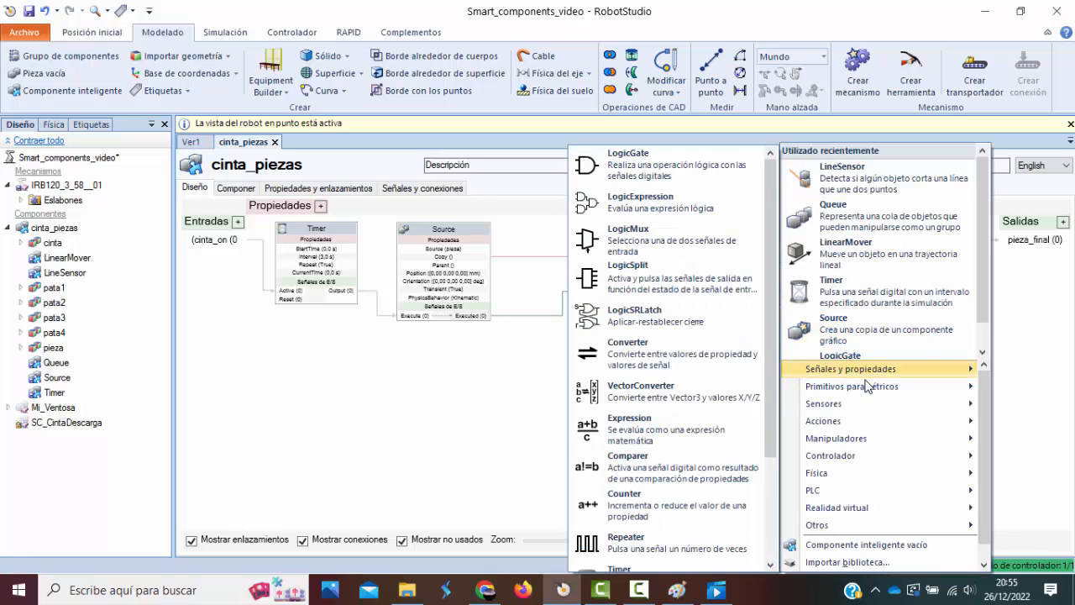
mouse_move(871, 393)
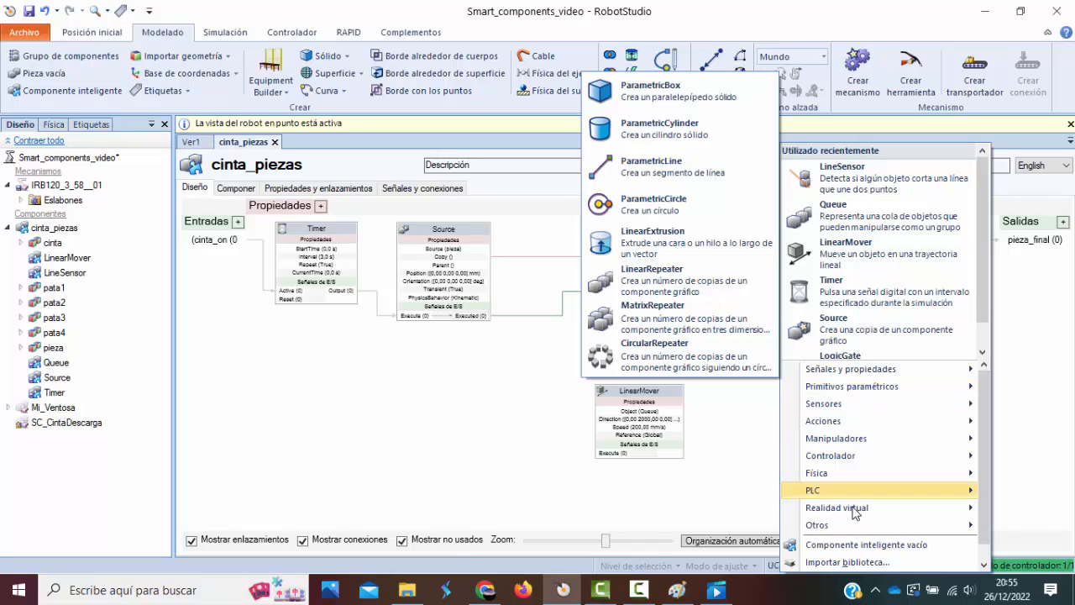
mouse_move(855, 527)
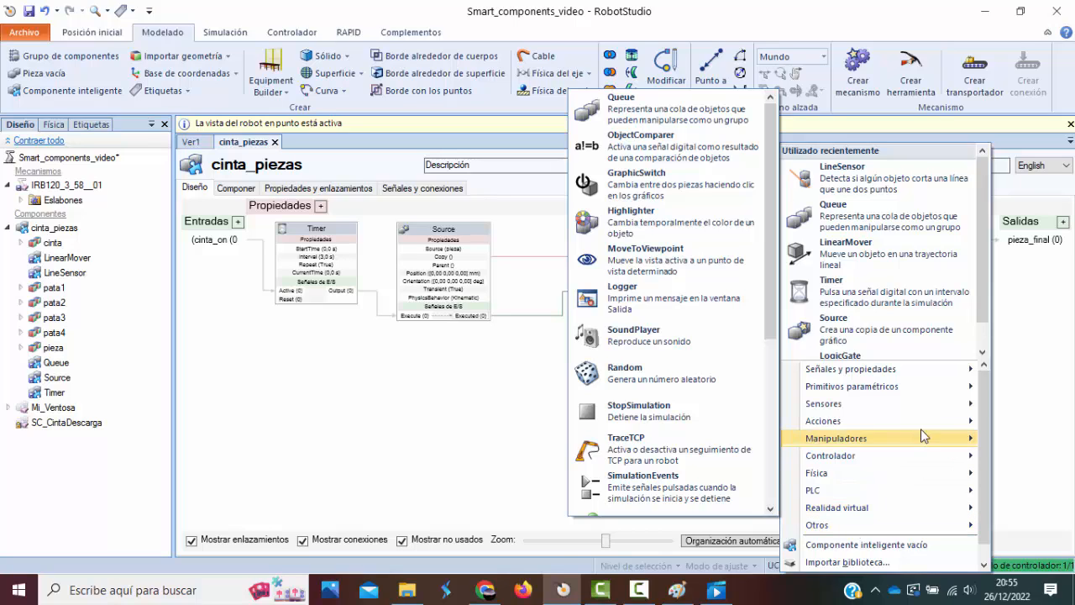
mouse_move(937, 371)
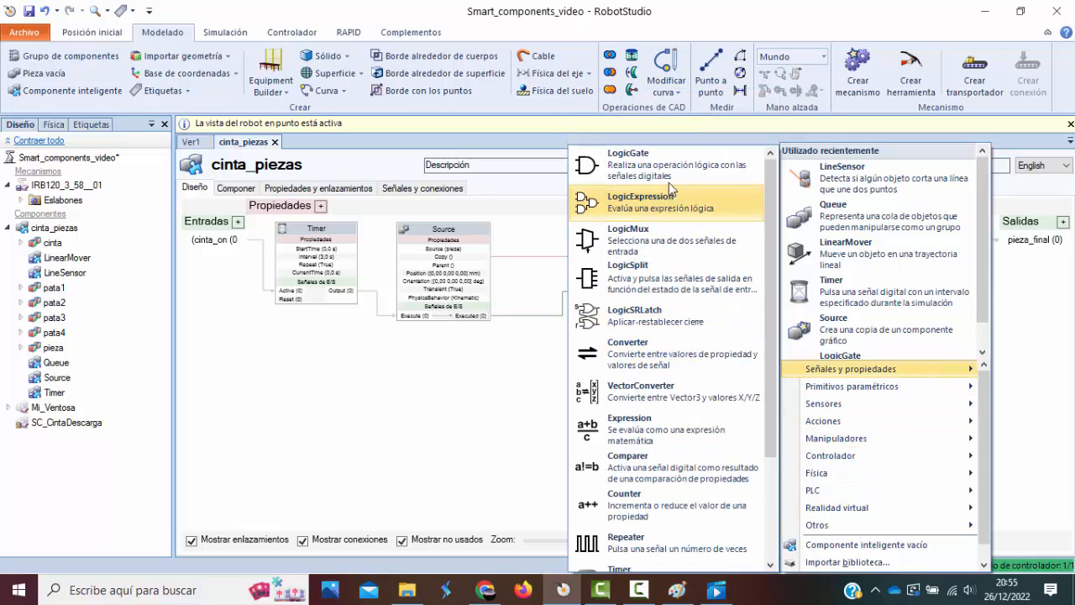
left_click(660, 170)
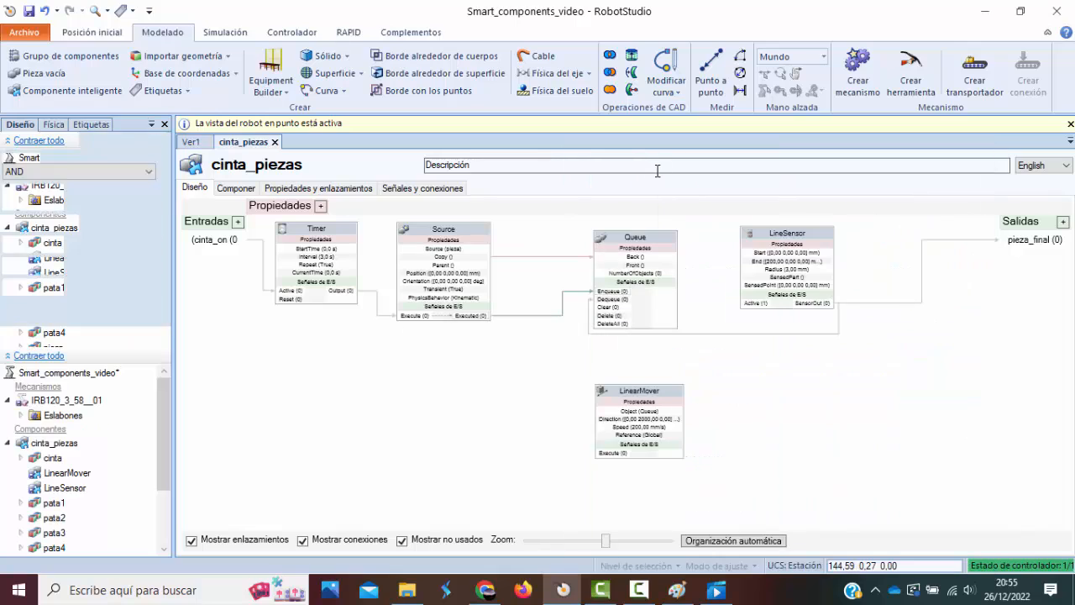
left_click_drag(946, 232, 399, 372)
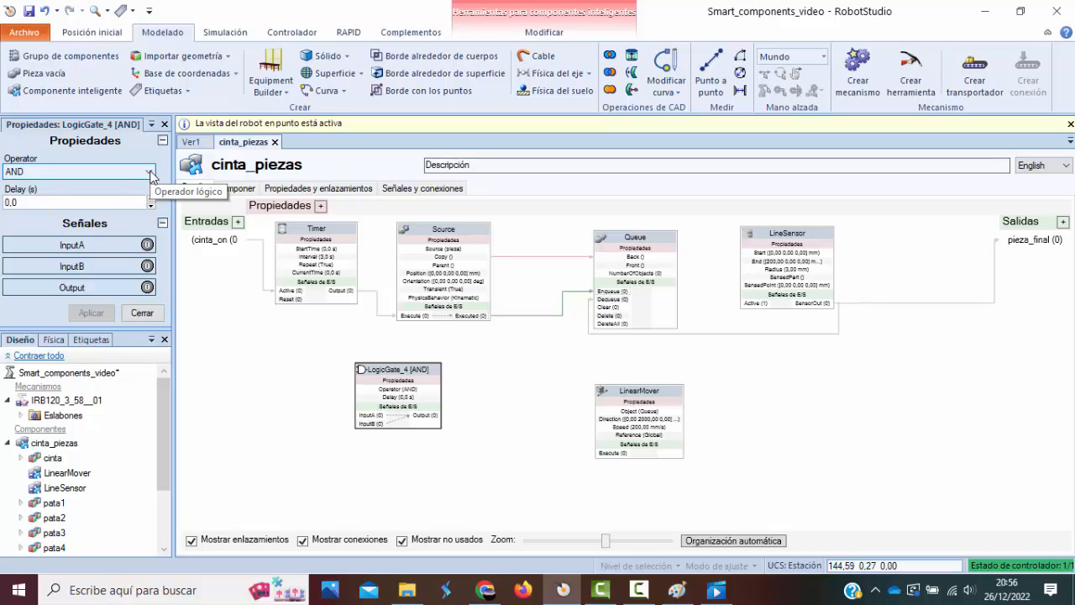
left_click(150, 173)
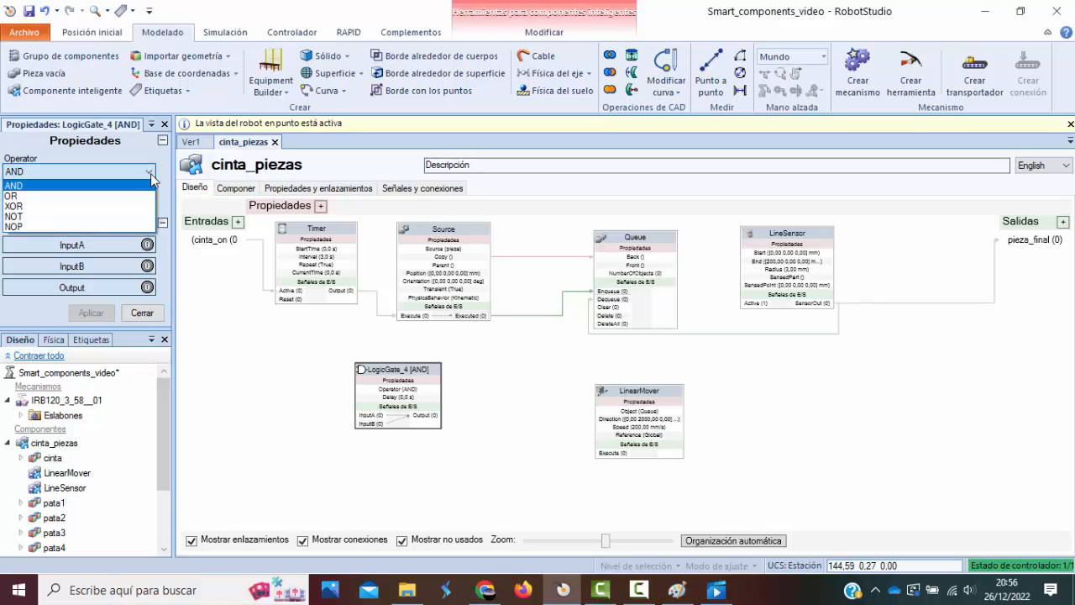
left_click(152, 173)
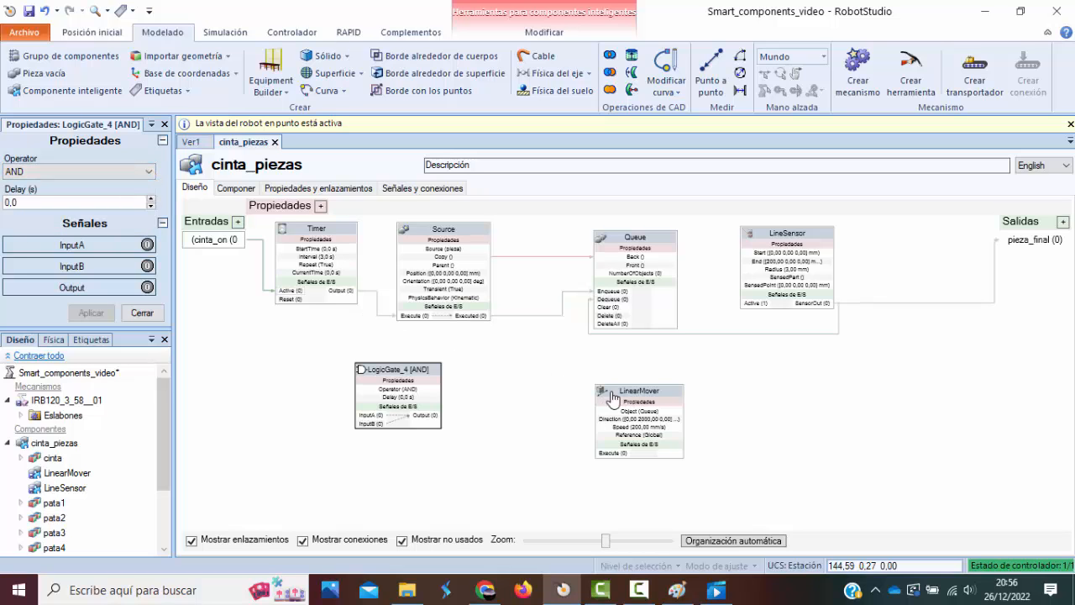
left_click_drag(411, 372, 461, 382)
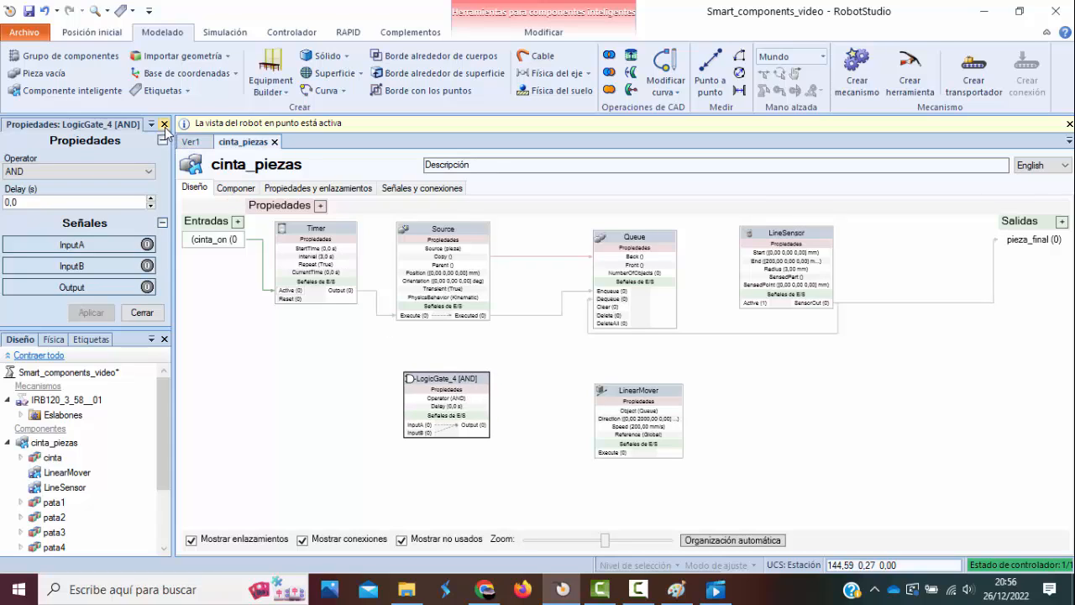
left_click(164, 125)
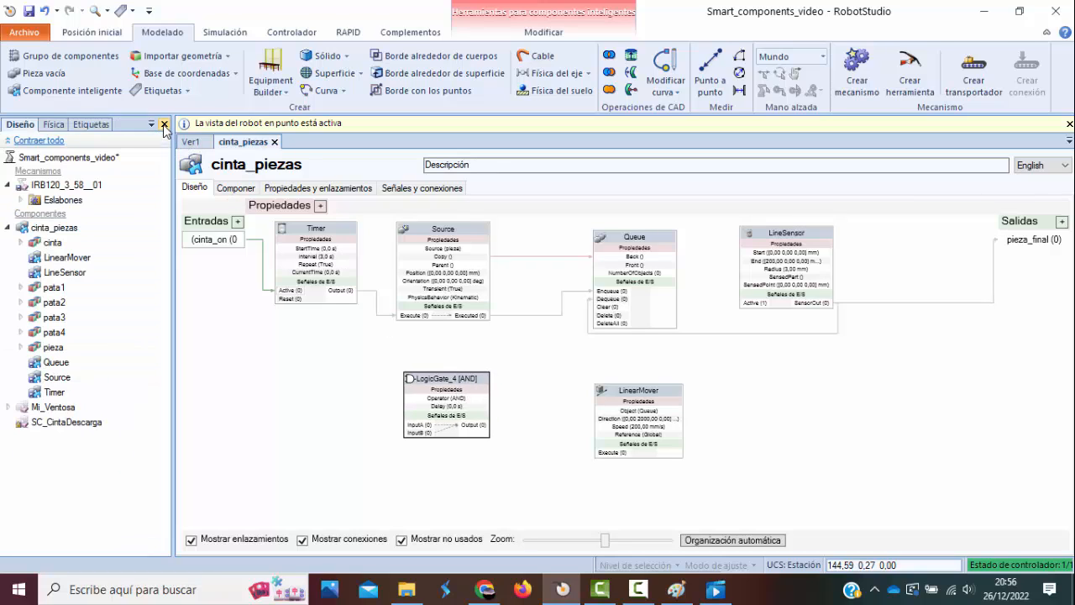
Add a second LogicGate to the cinta_piezas design with its operator set to NOT.
right_click(541, 368)
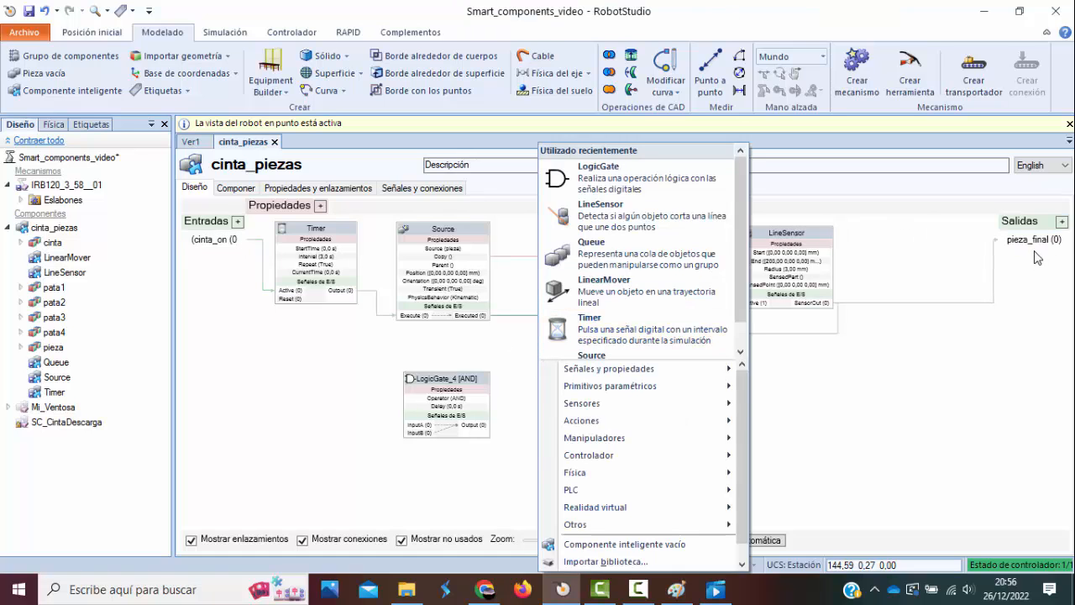
left_click(663, 181)
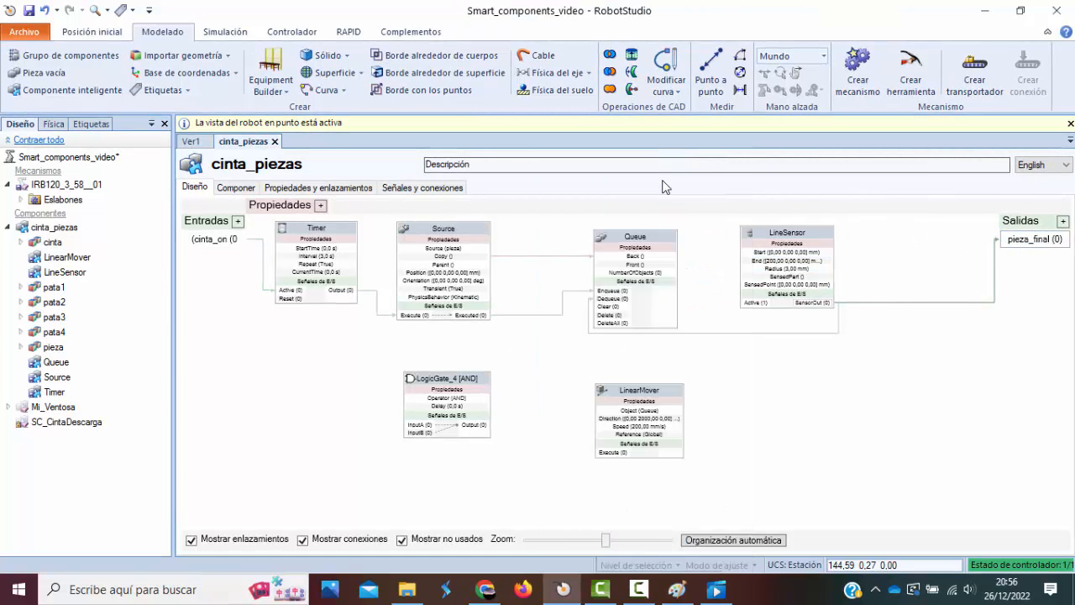
left_click(130, 171)
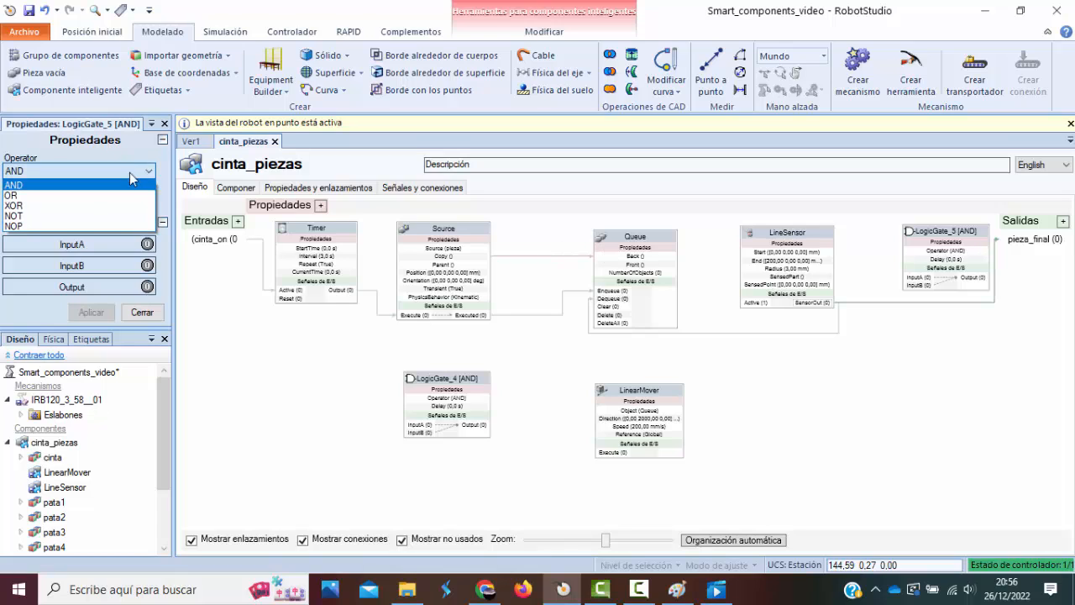
left_click(40, 224)
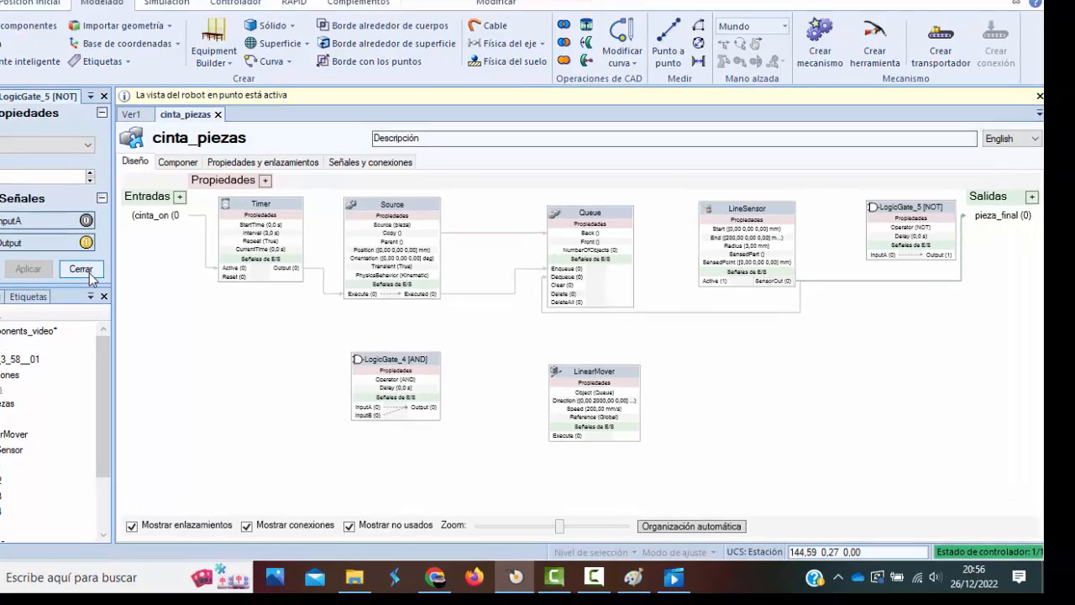
left_click(84, 270)
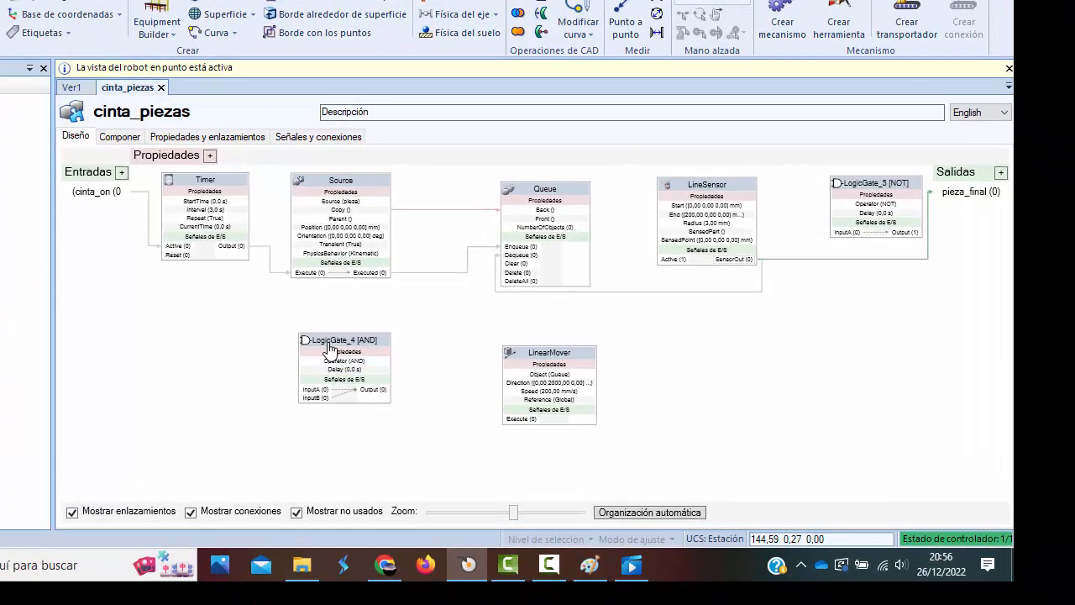
Connect the cinta_on input to InputB of the AND gate and position the gate just before LinearMover.
left_click_drag(334, 346, 372, 358)
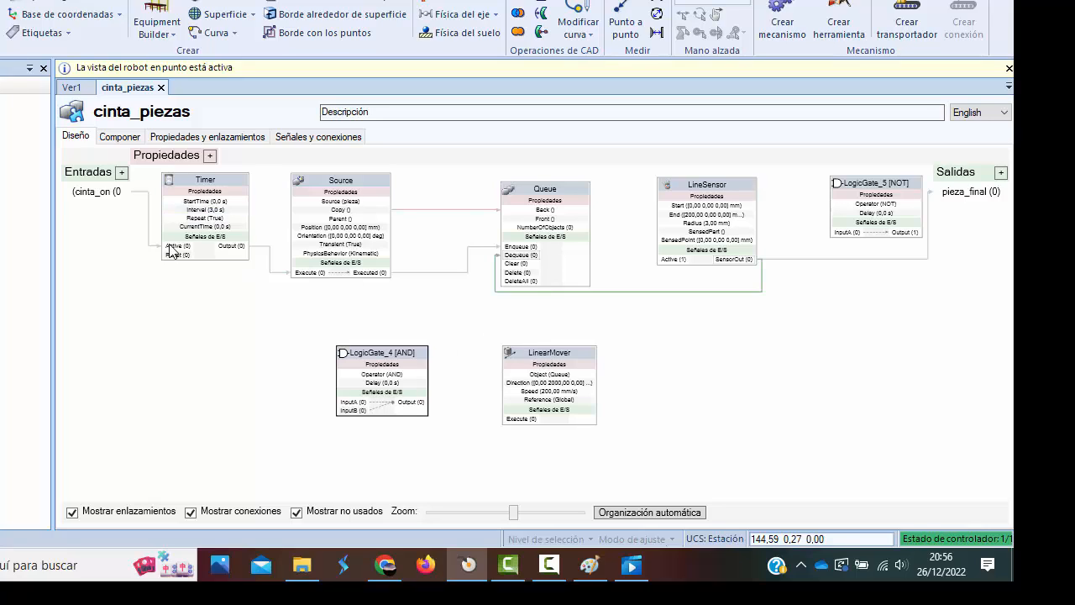
mouse_move(121, 250)
left_mouse_down()
mouse_move(285, 443)
mouse_move(386, 468)
mouse_move(377, 464)
left_mouse_up()
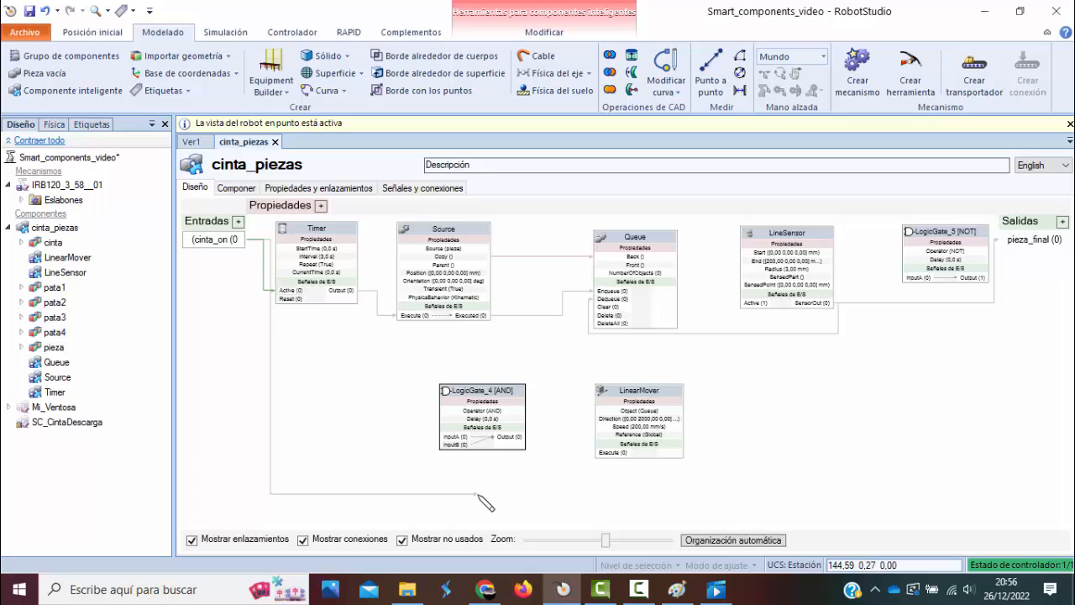
left_click_drag(477, 494, 447, 446)
left_click_drag(476, 392, 472, 394)
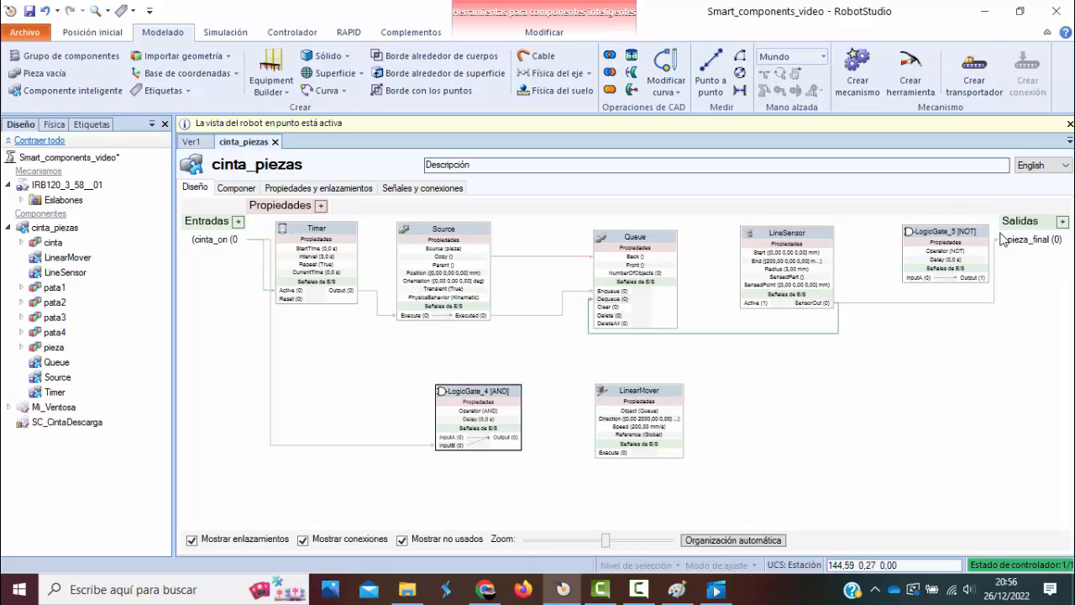
Place the NOT gate ahead of the AND gate and connect LineSensor's SensorOut to its InputA.
left_click_drag(957, 235, 382, 371)
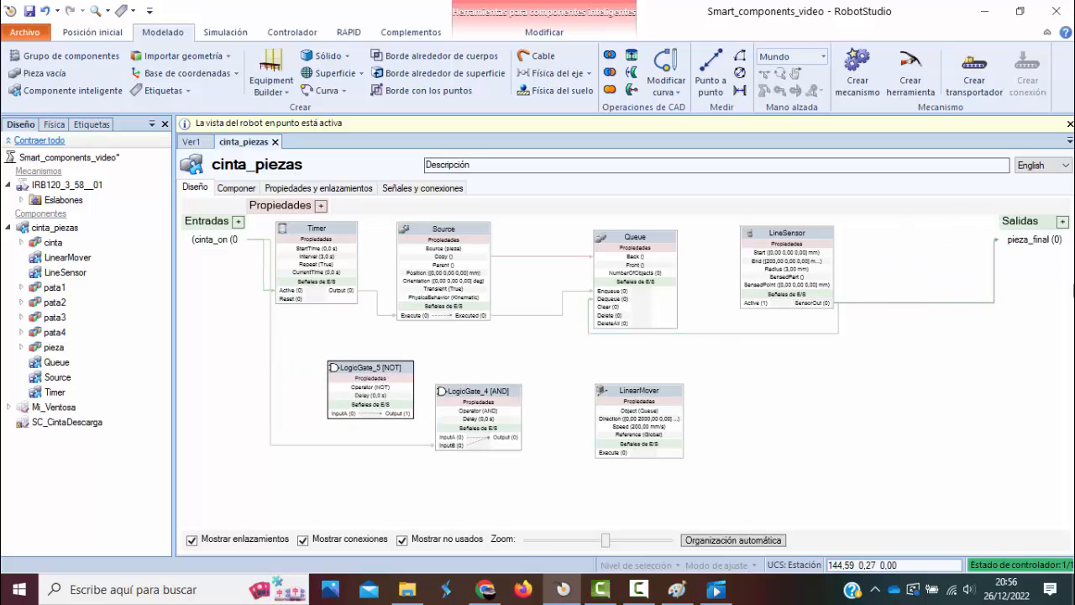
left_click(1023, 244)
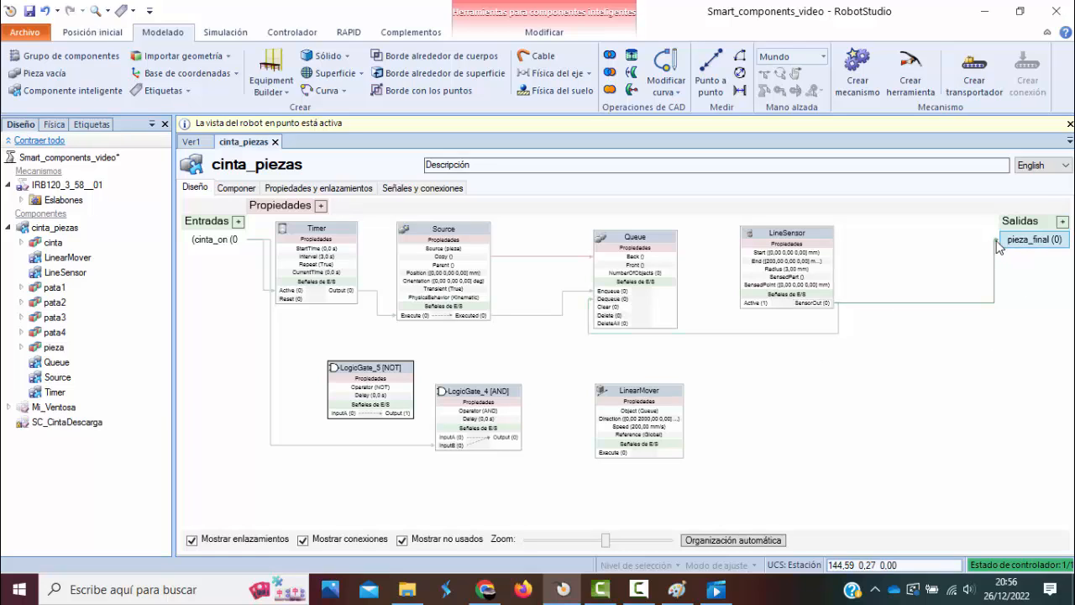
left_click_drag(817, 304, 334, 413)
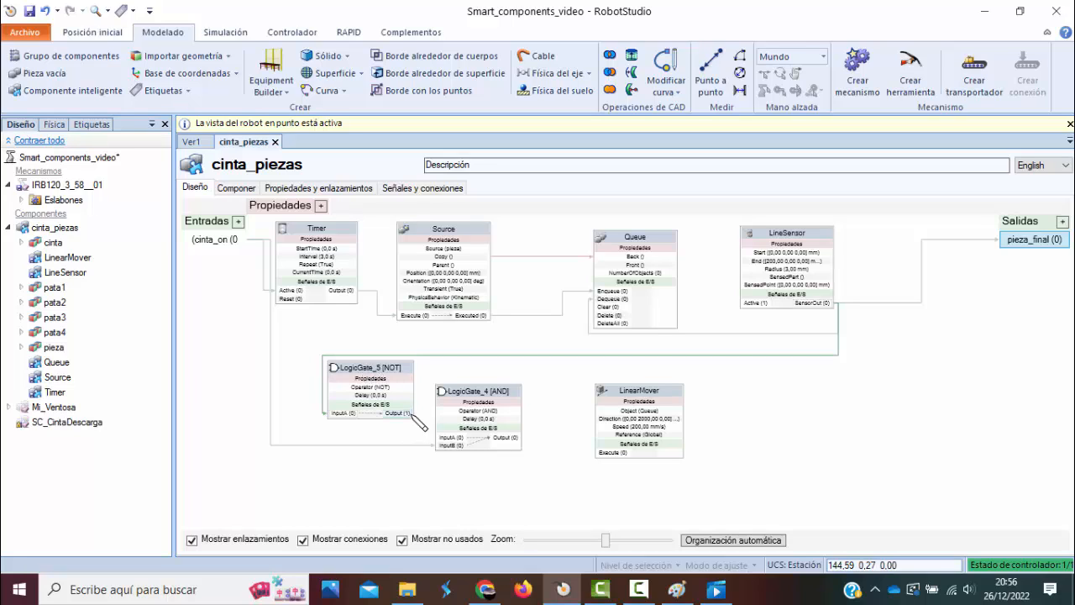
Connect the NOT gate's output to the AND gate's InputA, and the AND gate's output to LinearMover's Execute.
left_click_drag(411, 414, 445, 438)
left_click_drag(520, 438, 602, 453)
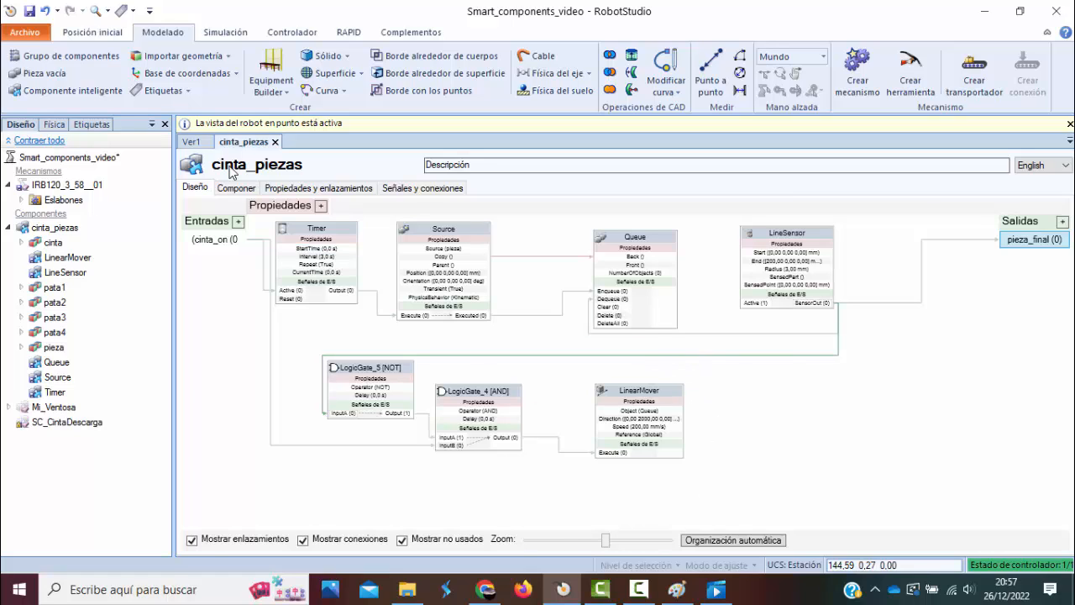
Hide the original pieza part in the 3D station view.
left_click(191, 142)
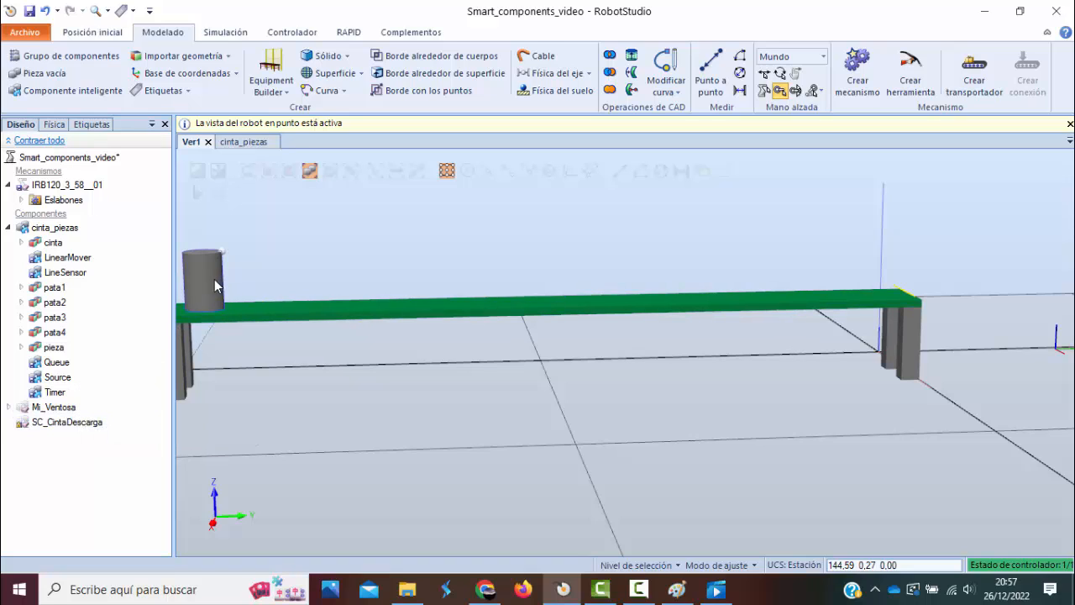
right_click(60, 347)
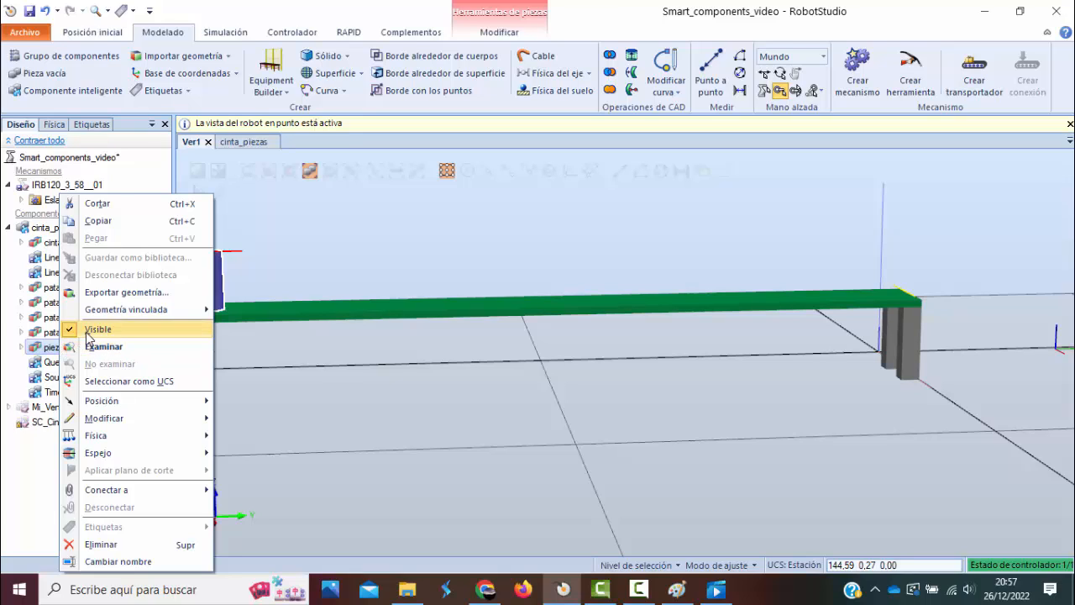
left_click(89, 329)
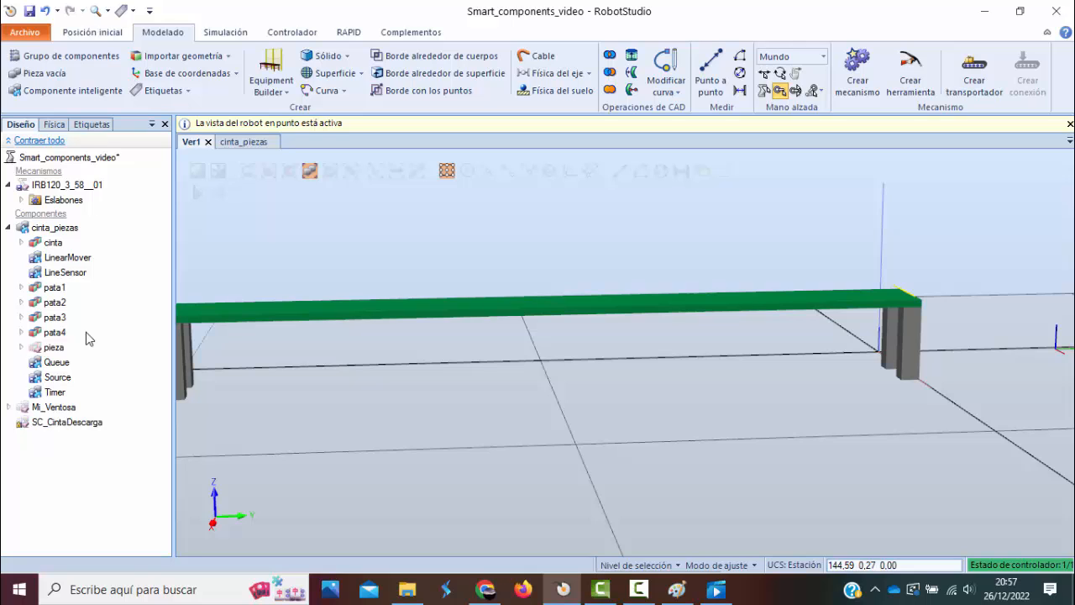
Start the simulation and activate the cinta_on signal of the cinta_piezas component.
scroll(335, 323, "down", 3)
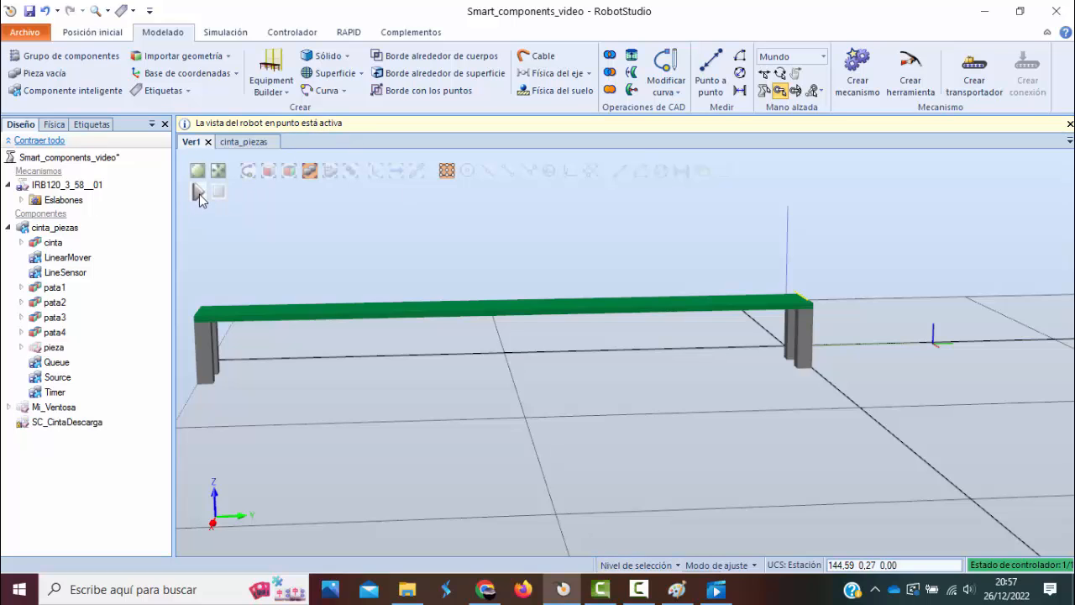
left_click(225, 32)
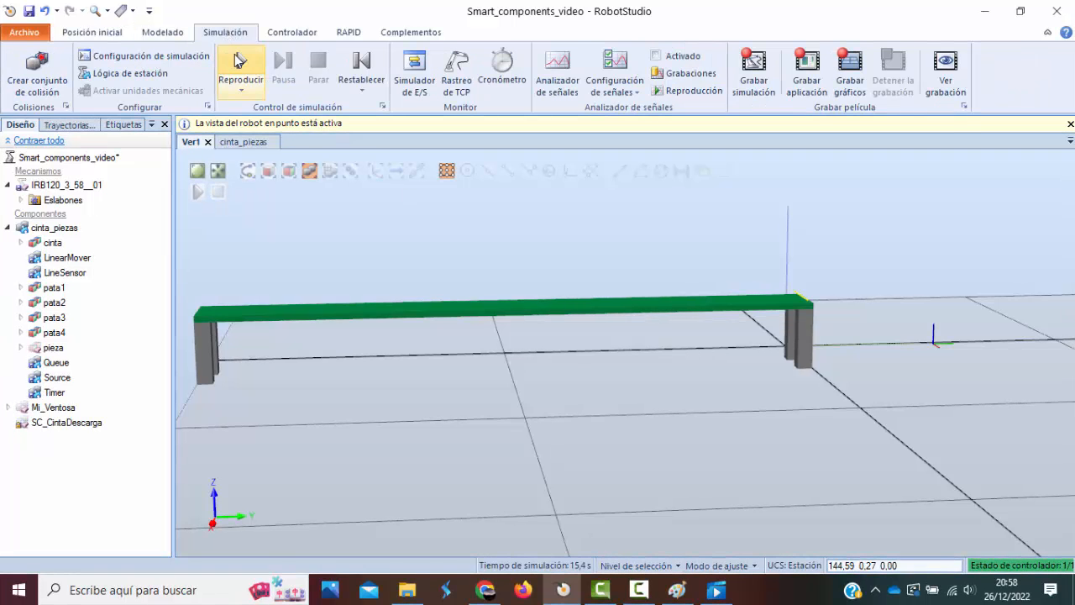
left_click(198, 193)
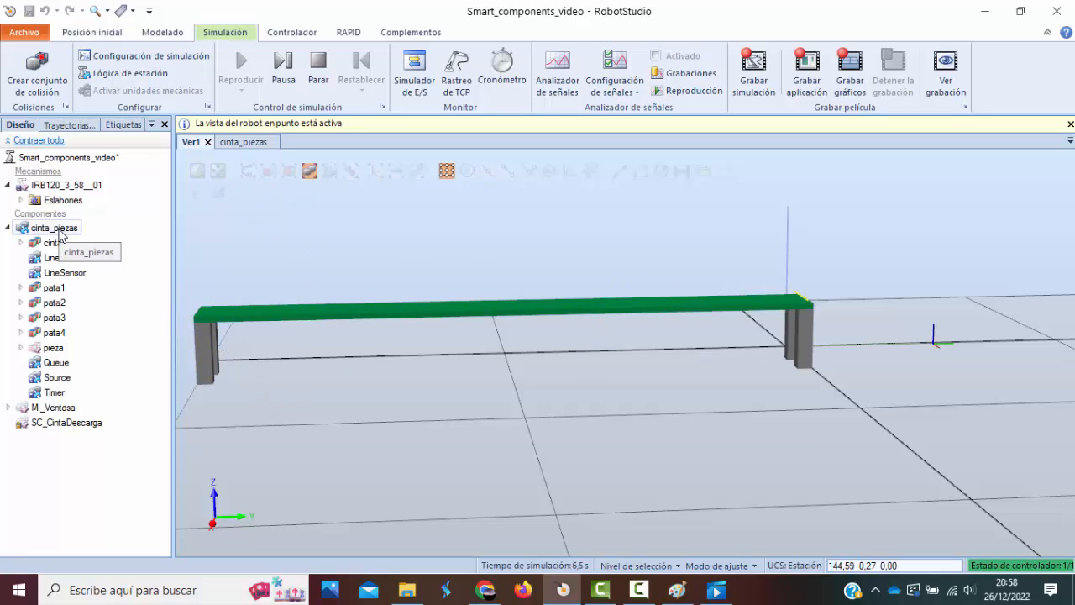
left_click(243, 142)
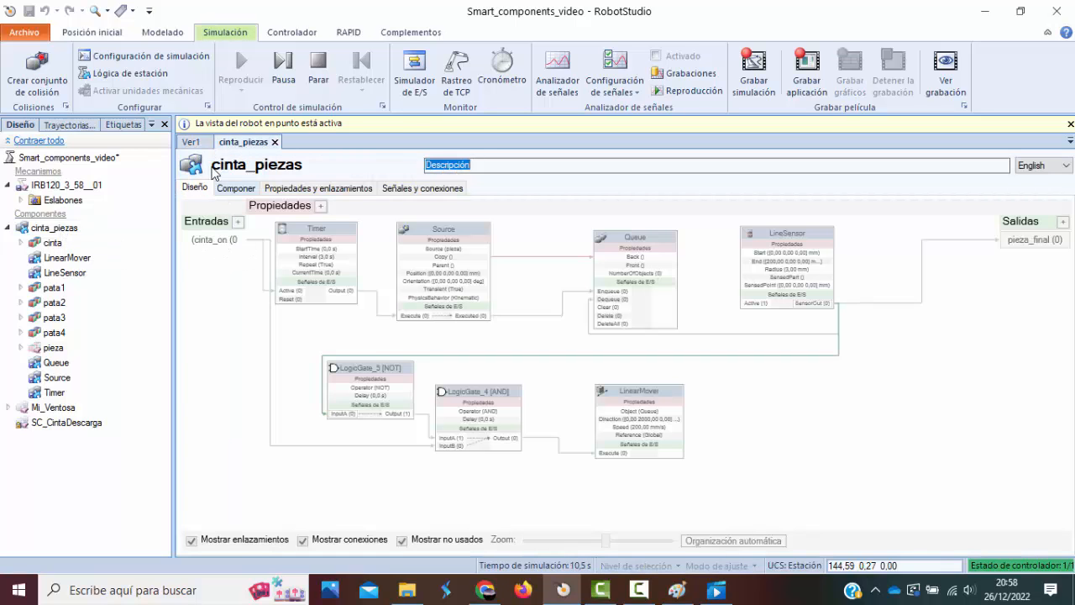
left_click(192, 143)
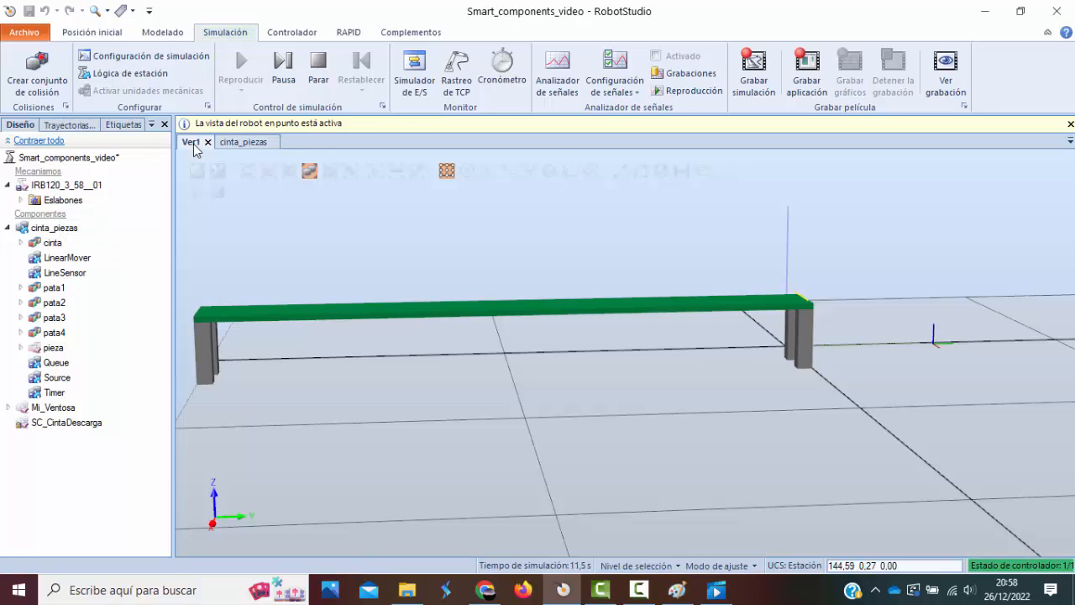
double_click(55, 229)
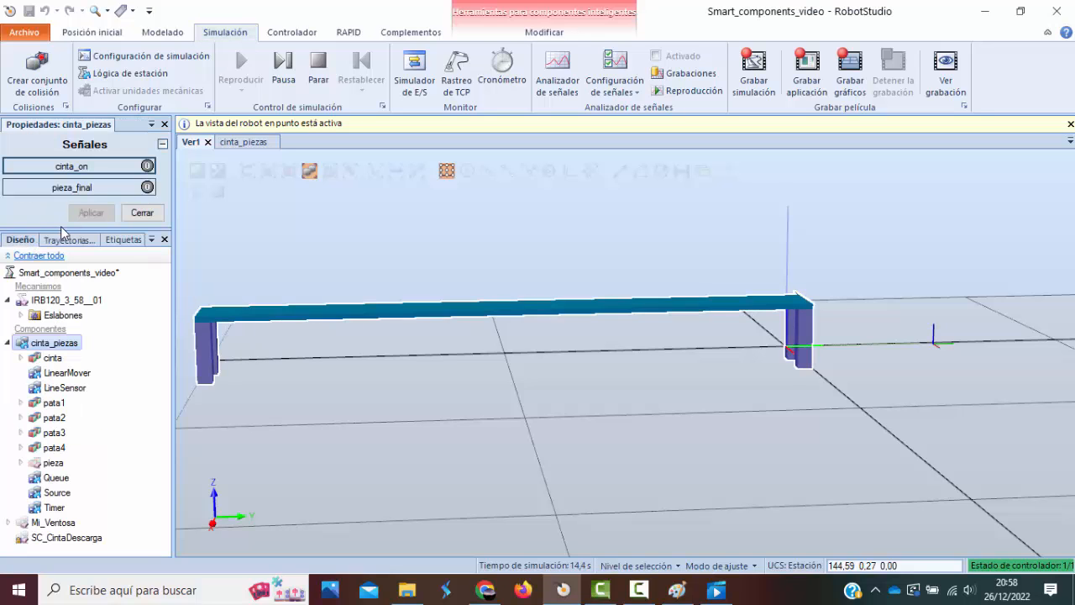
left_click(52, 171)
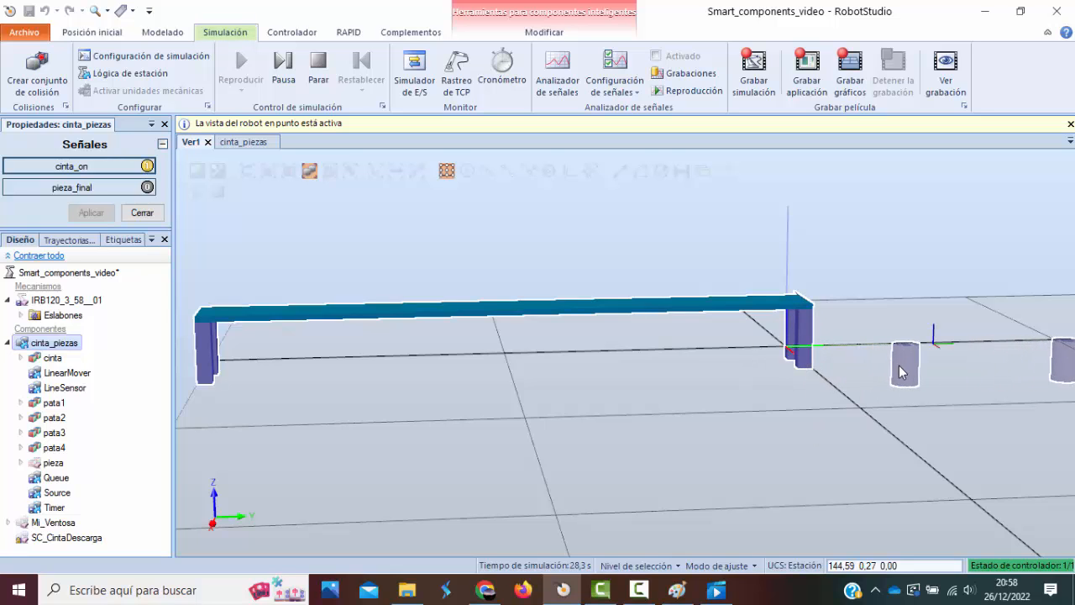
Observe where the generated parts travel relative to the conveyor and stop the simulation.
scroll(949, 370, "down", 3)
scroll(987, 384, "down", 2)
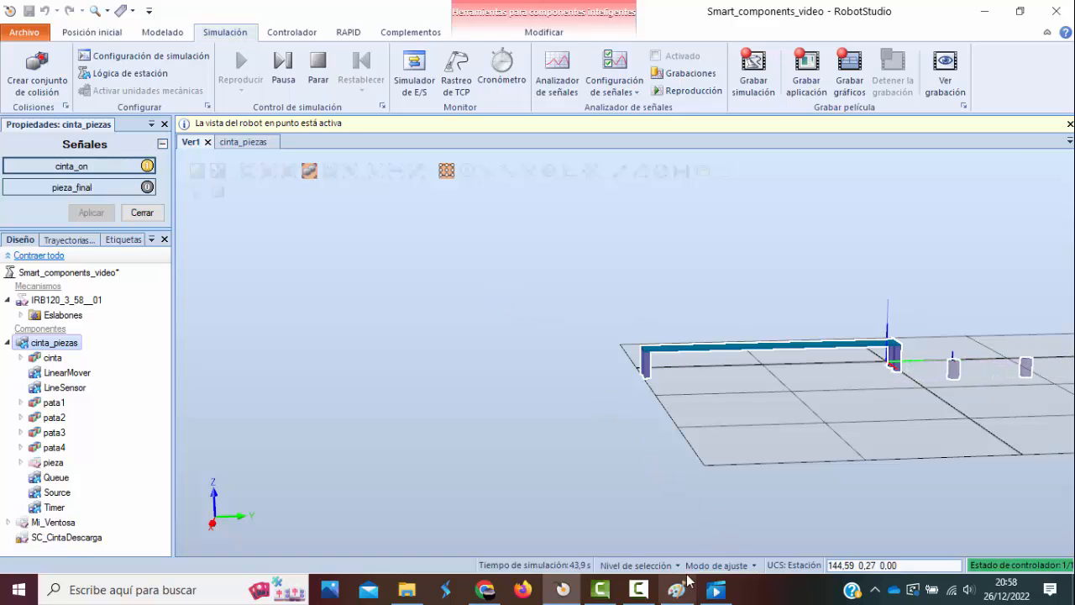
left_click(640, 592)
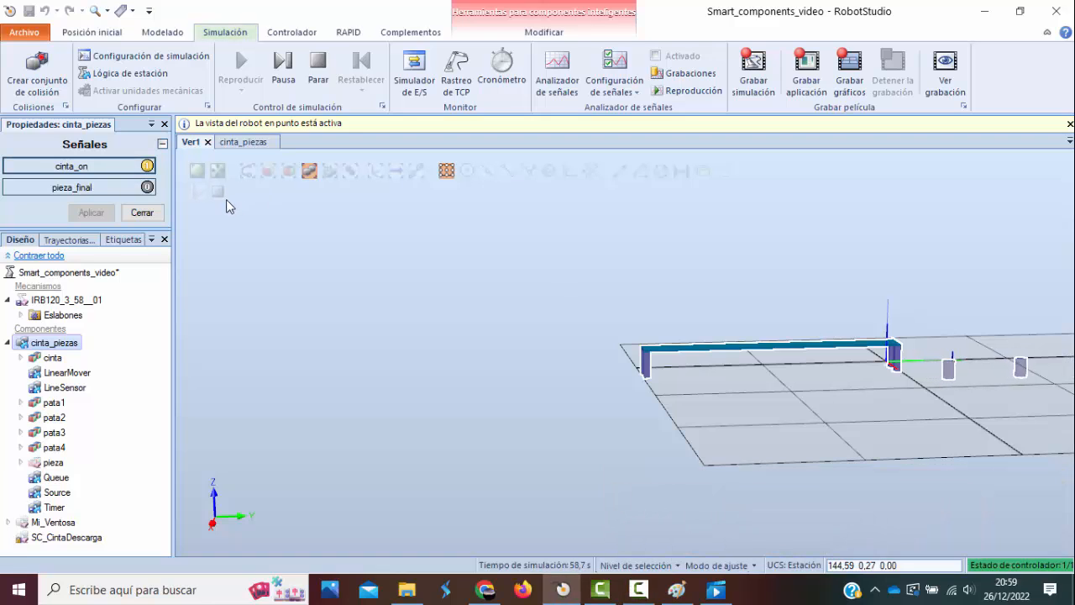
left_click(218, 192)
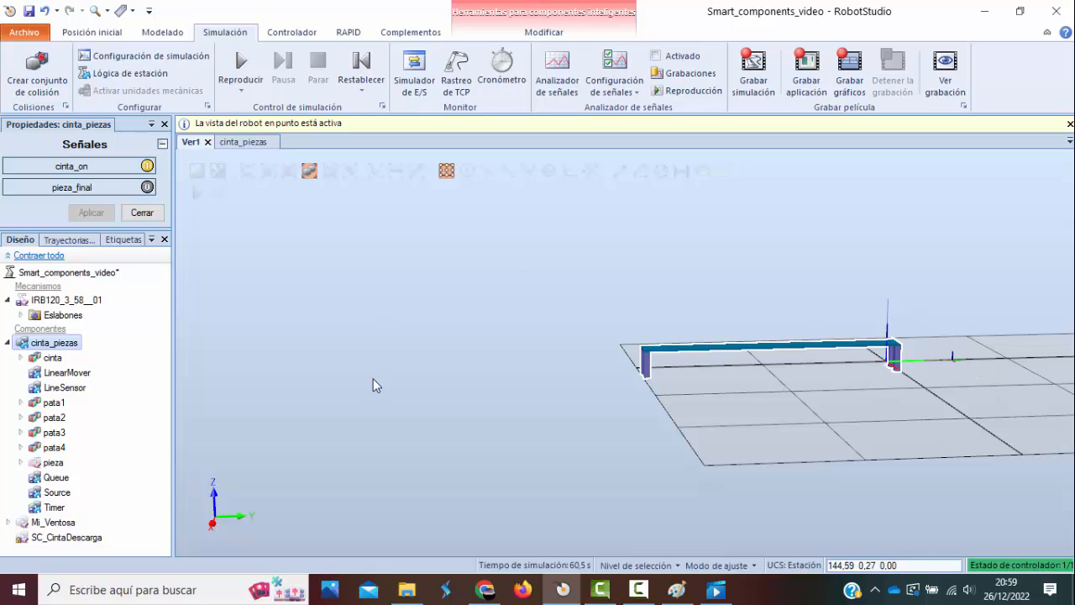
Set the Source component's Position to 300, -2000, 220 mm by picking the belt's start corner in the 3D view.
left_click(243, 142)
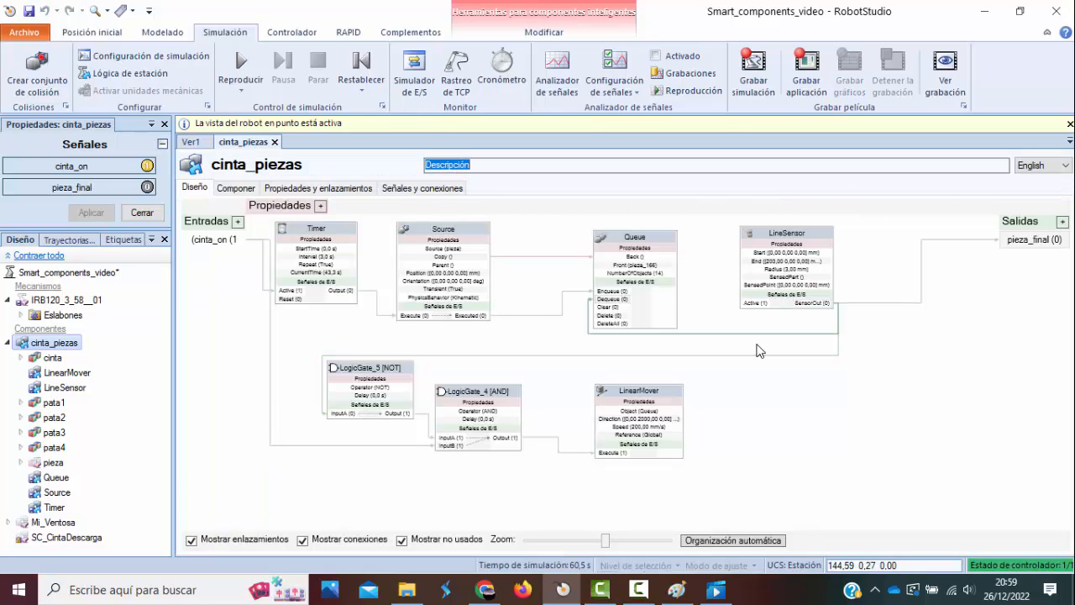
left_click(442, 235)
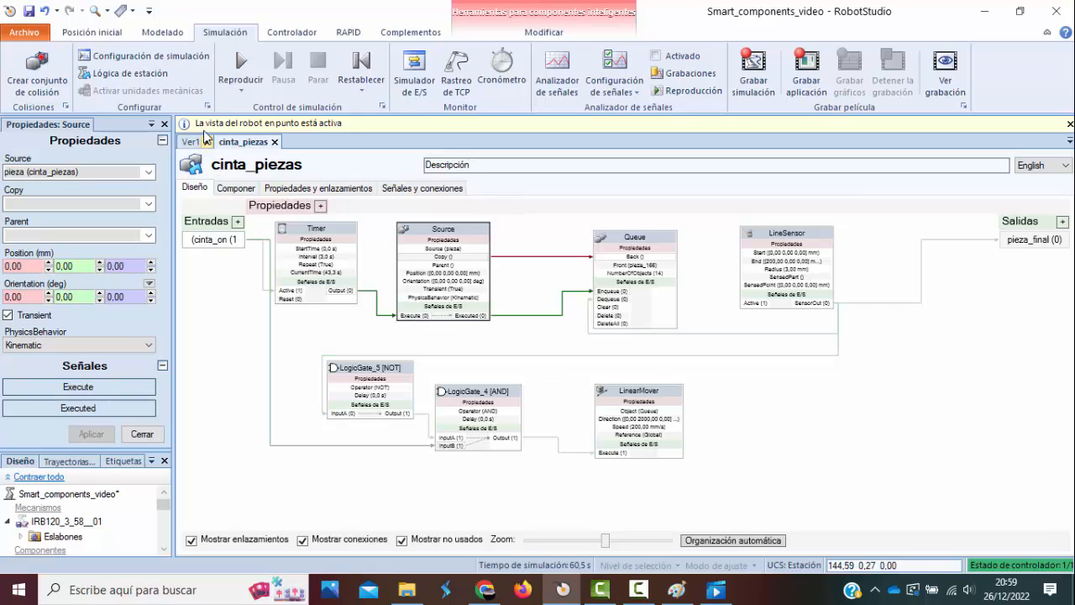
left_click(192, 142)
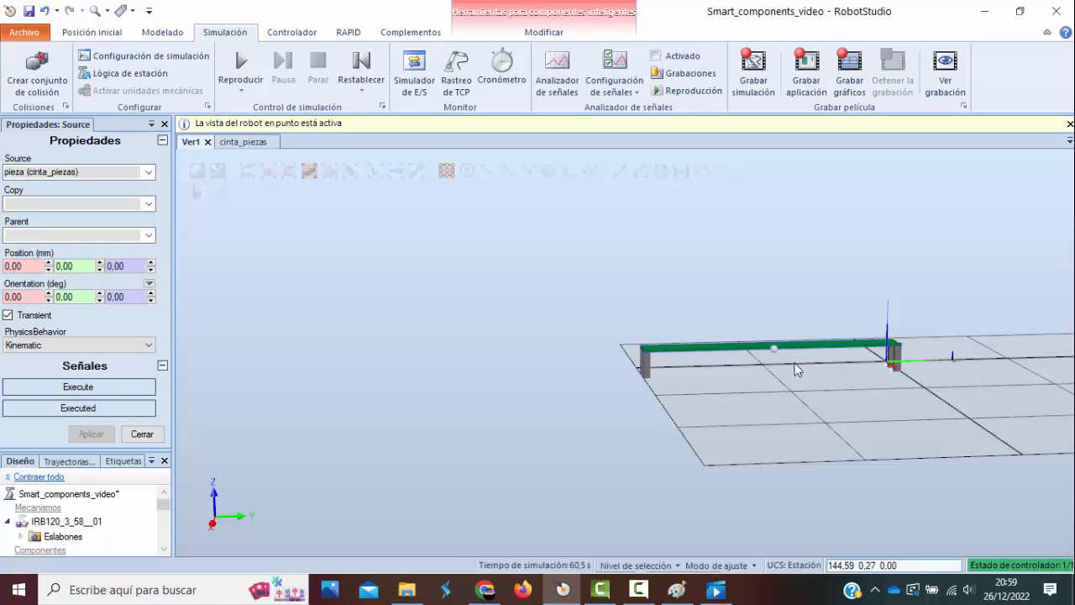
scroll(685, 369, "up", 6)
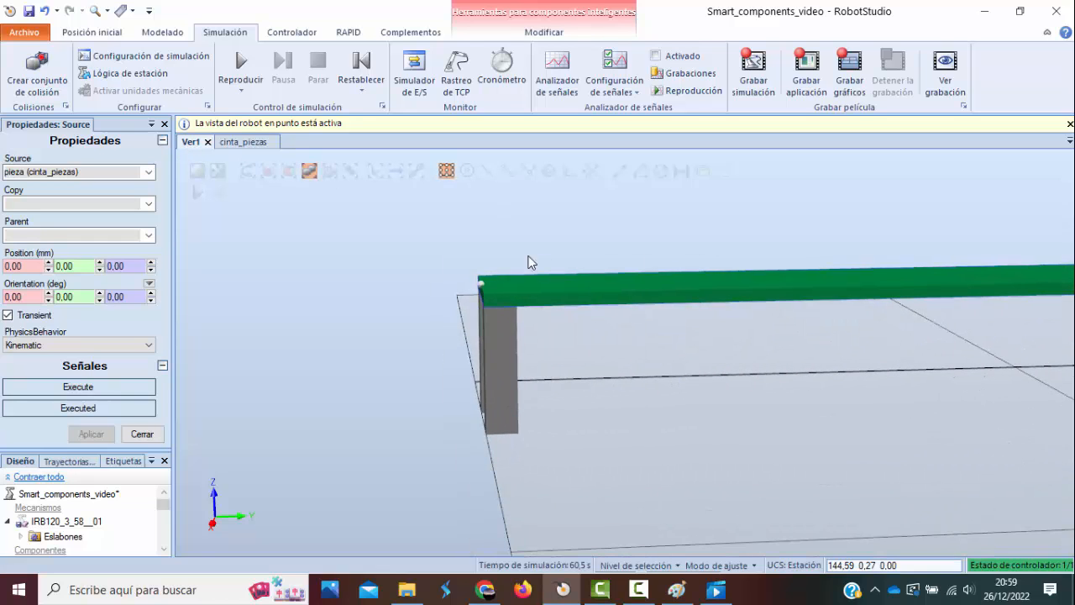
left_click(481, 285)
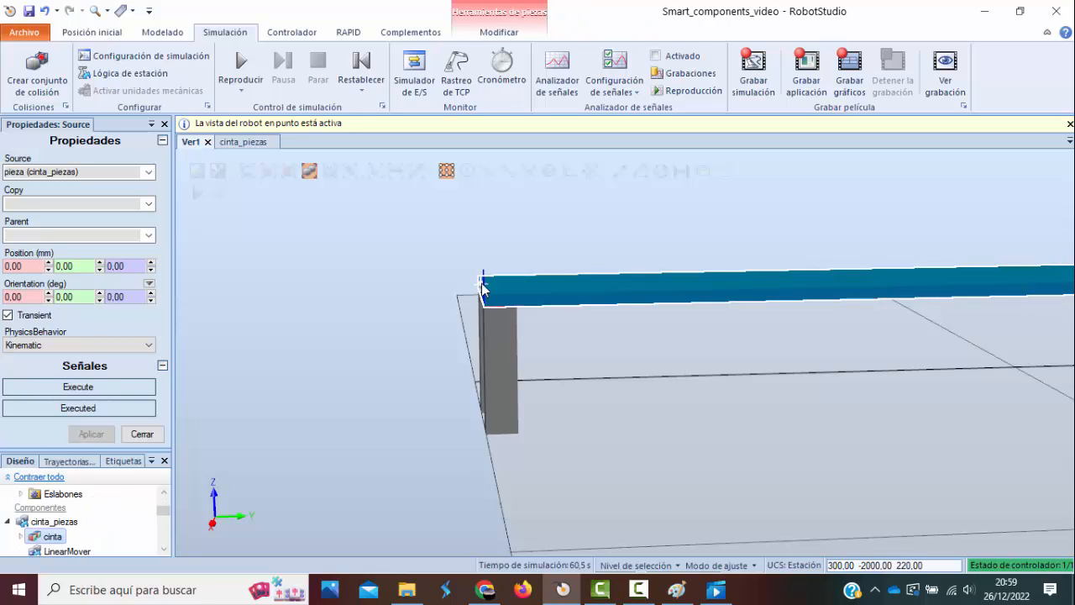
left_click(30, 266)
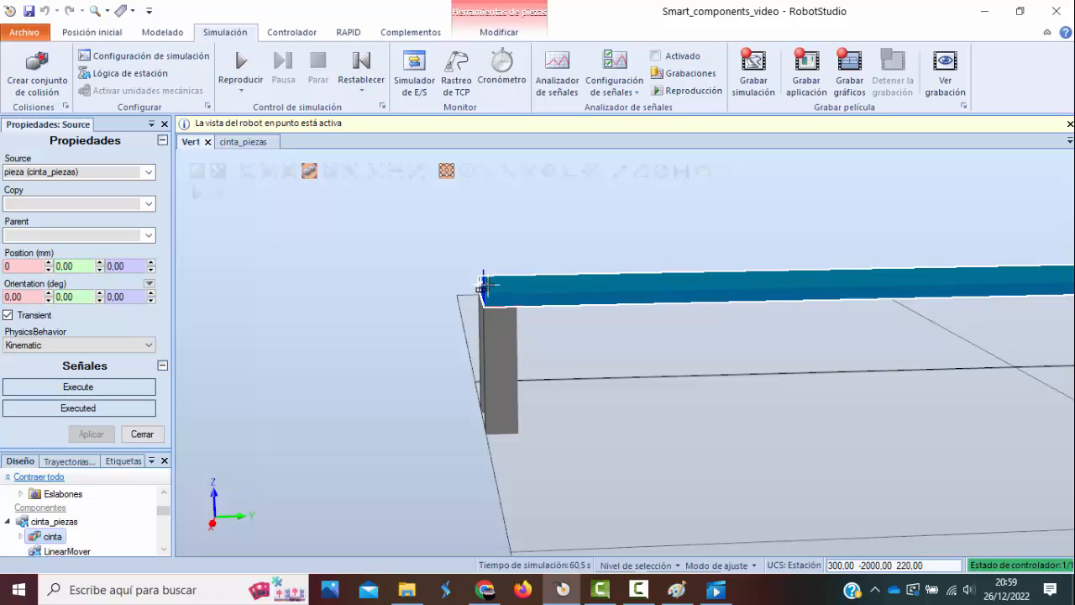
left_click(482, 288)
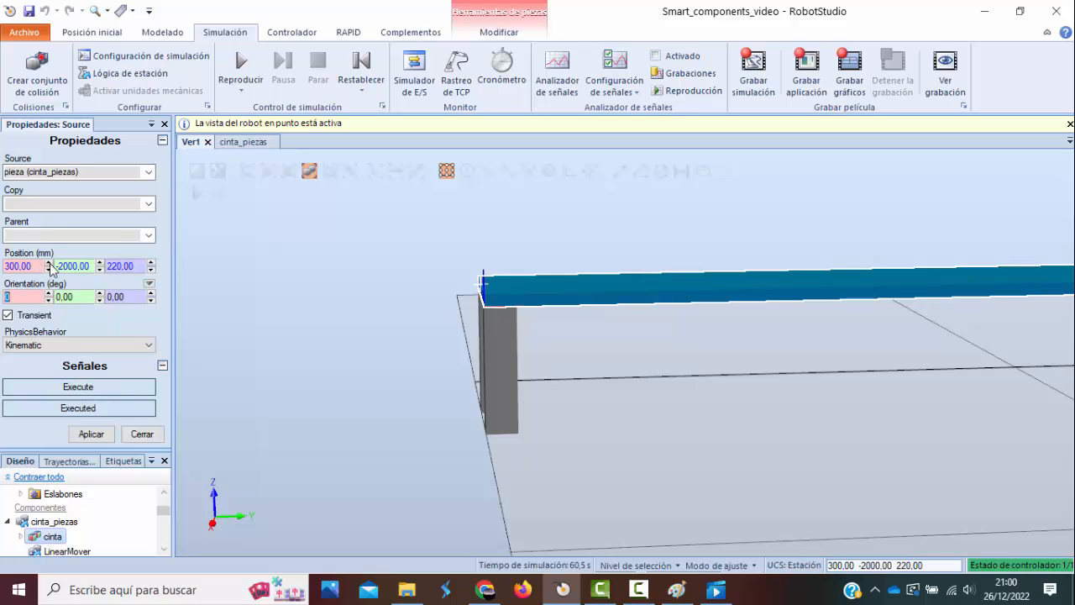
Set the Source's Y position to -1900 mm, apply it and close its properties.
left_click_drag(89, 265, 65, 265)
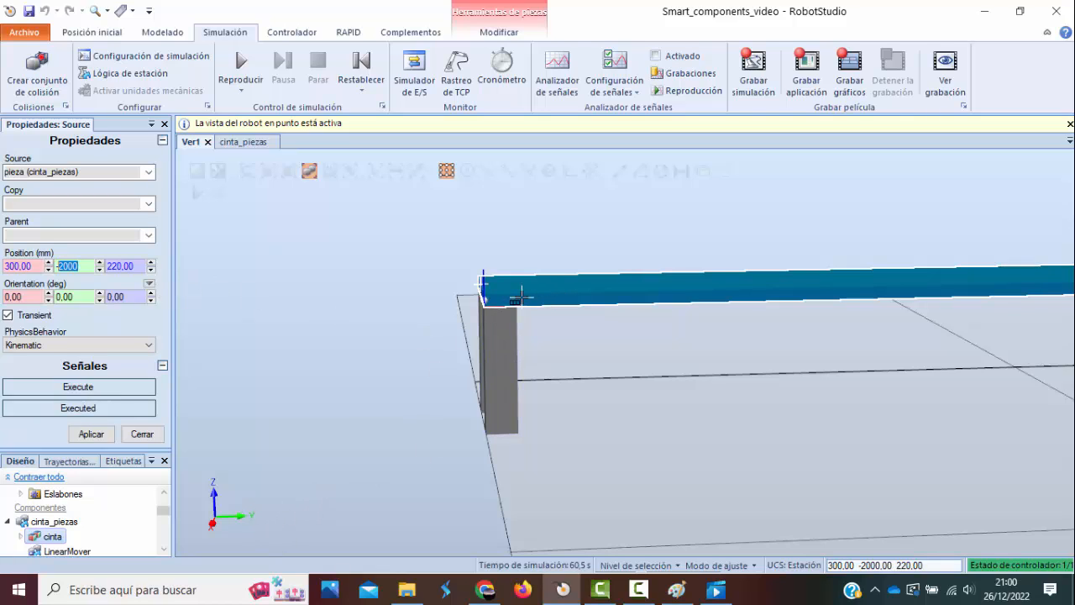
type("19")
left_click(90, 434)
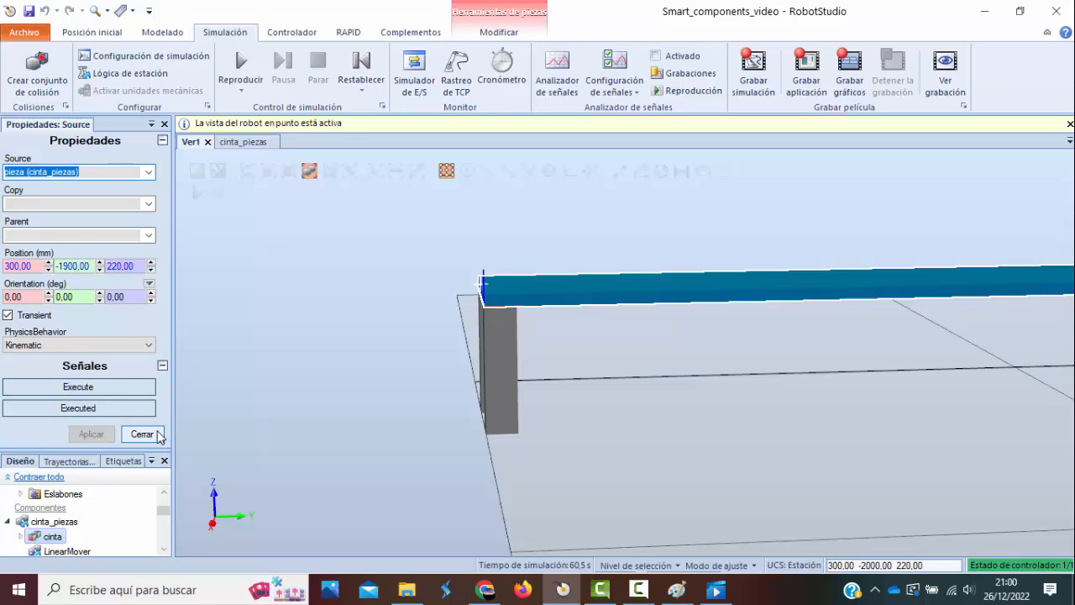
left_click(156, 437)
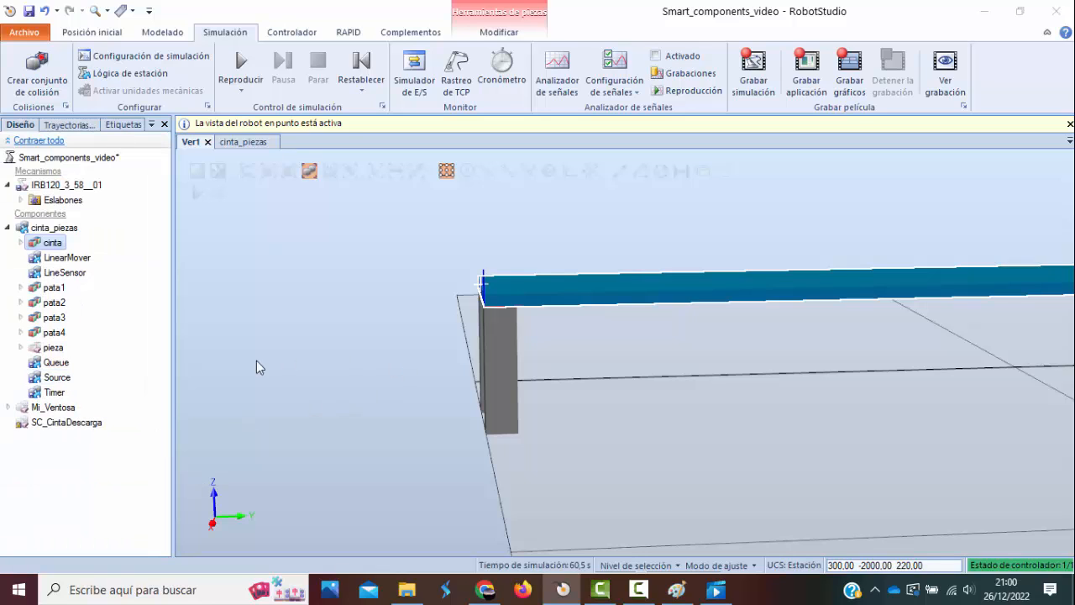
Run the simulation again with the cinta_piezas signals open to check the part positions, then stop it.
scroll(340, 344, "down", 5)
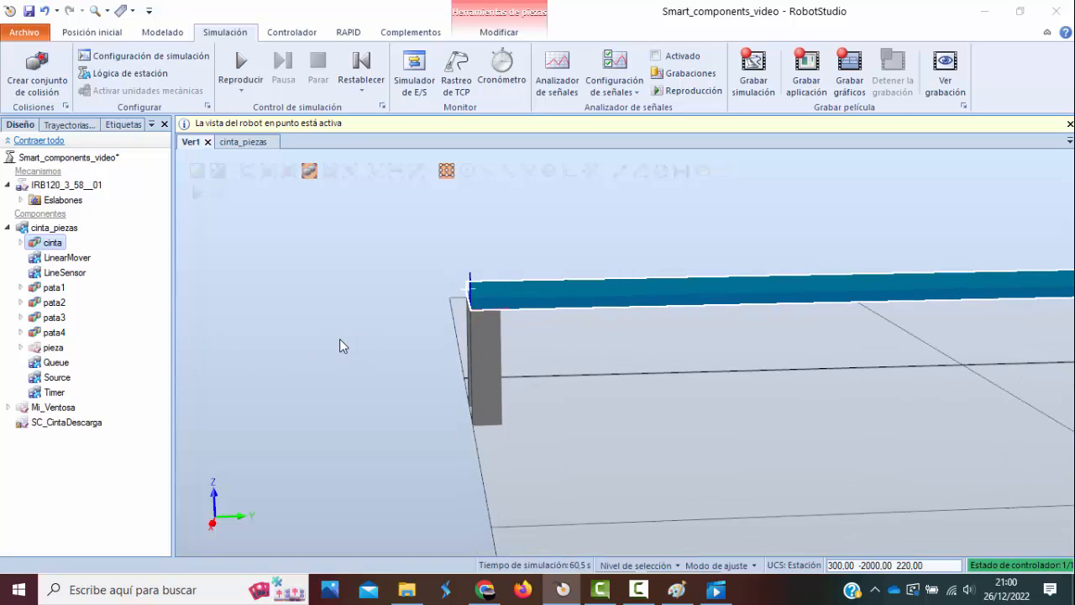
scroll(338, 346, "down", 2)
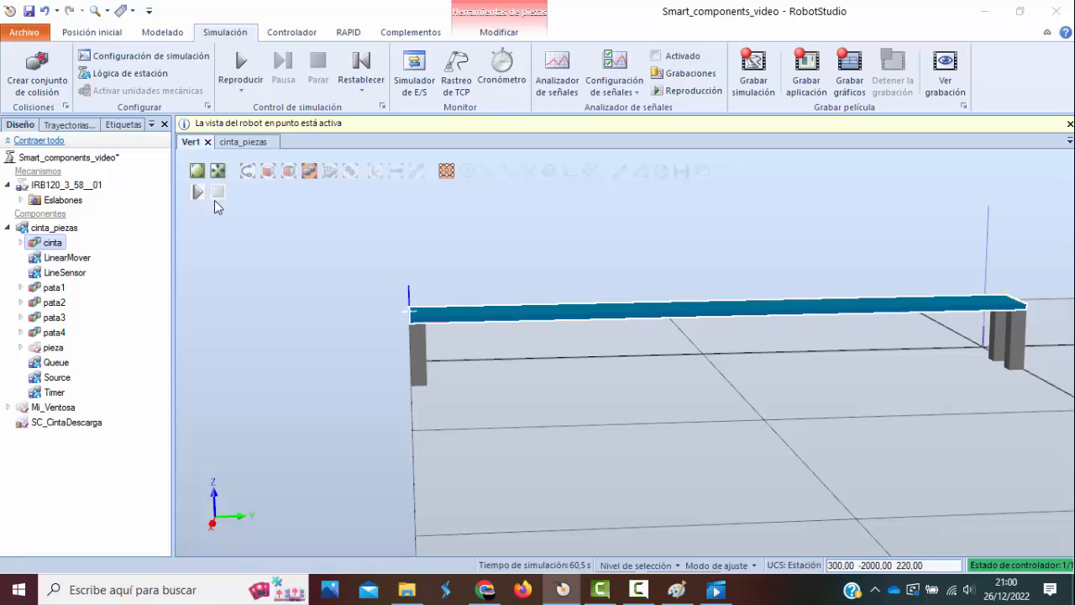
left_click(197, 193)
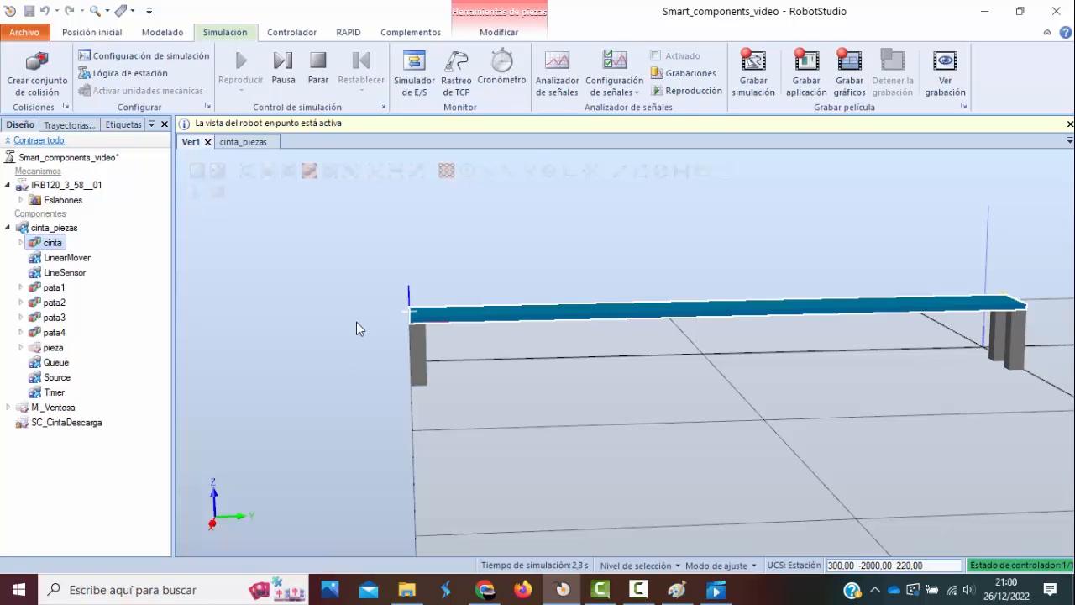
left_click(53, 231)
double_click(53, 234)
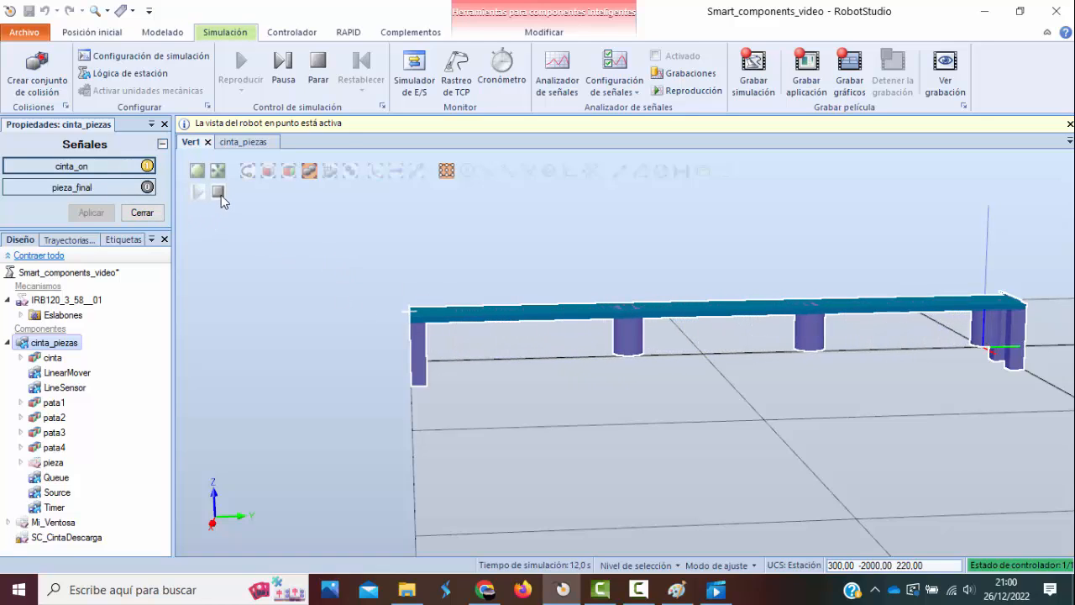
left_click(219, 193)
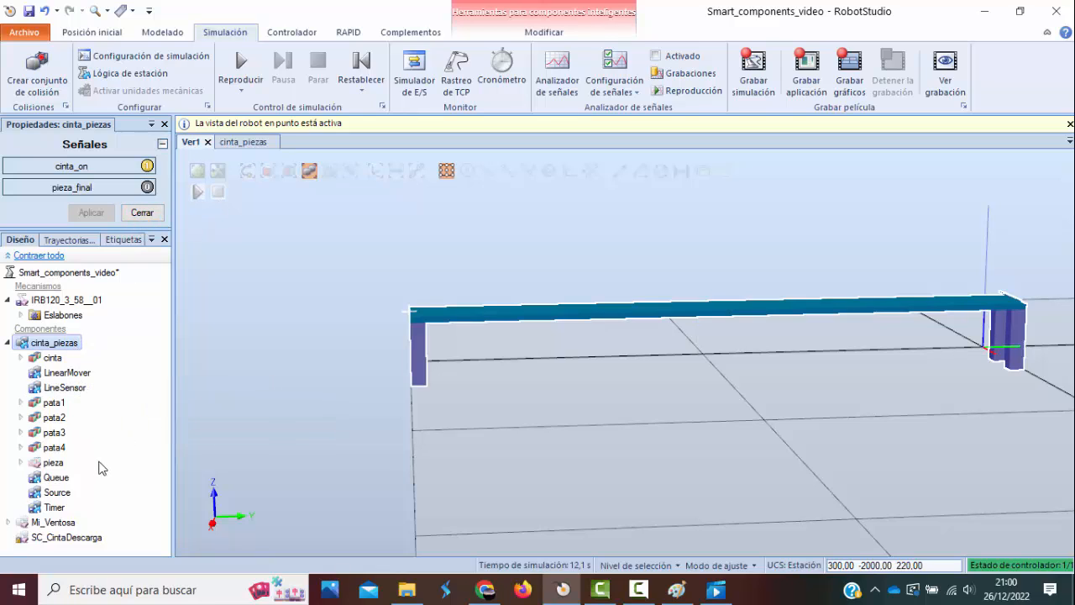
Review the Source component's Position values, activate point-to-point measuring and close the Source properties.
left_click(57, 494)
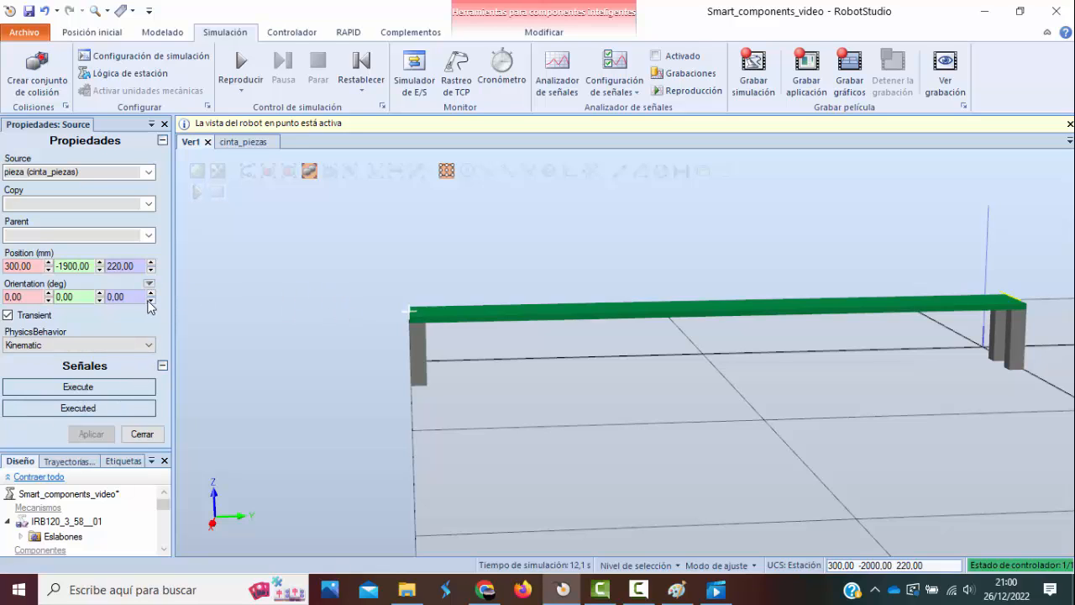
scroll(535, 311, "up", 3)
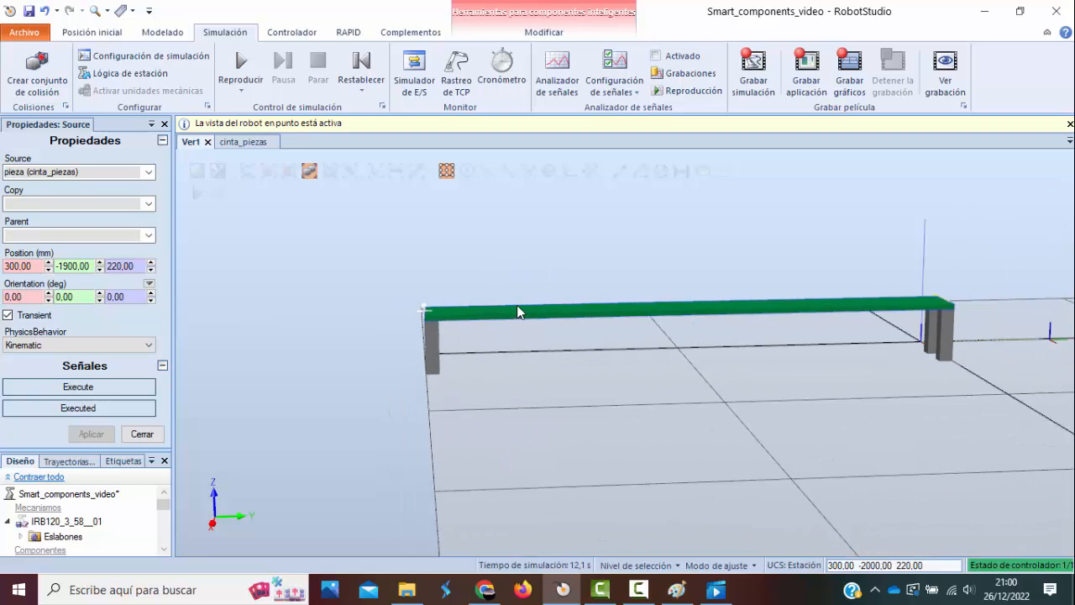
scroll(518, 313, "up", 3)
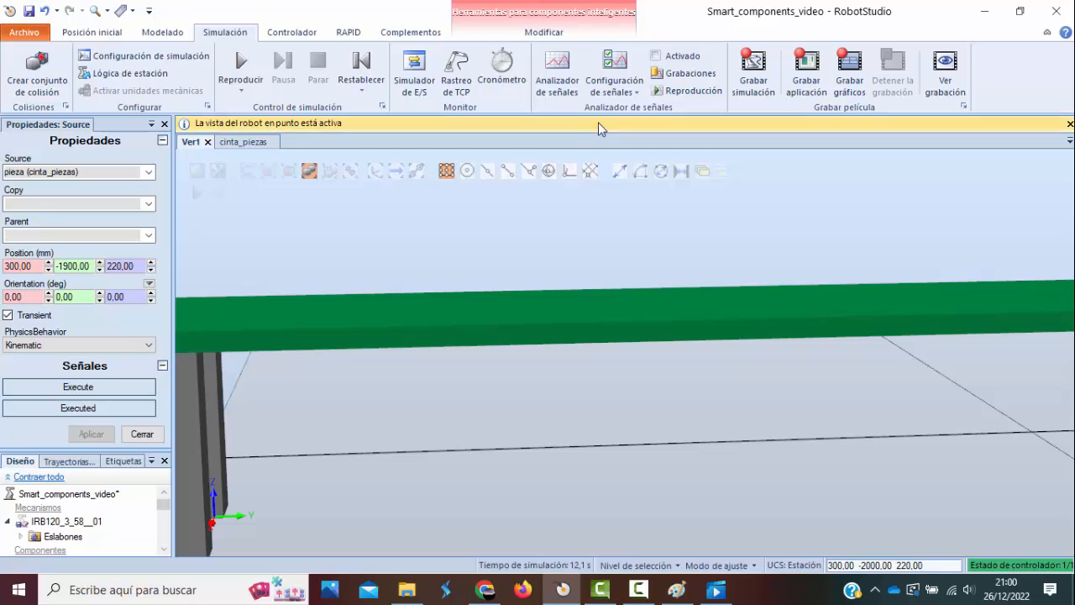
left_click(167, 36)
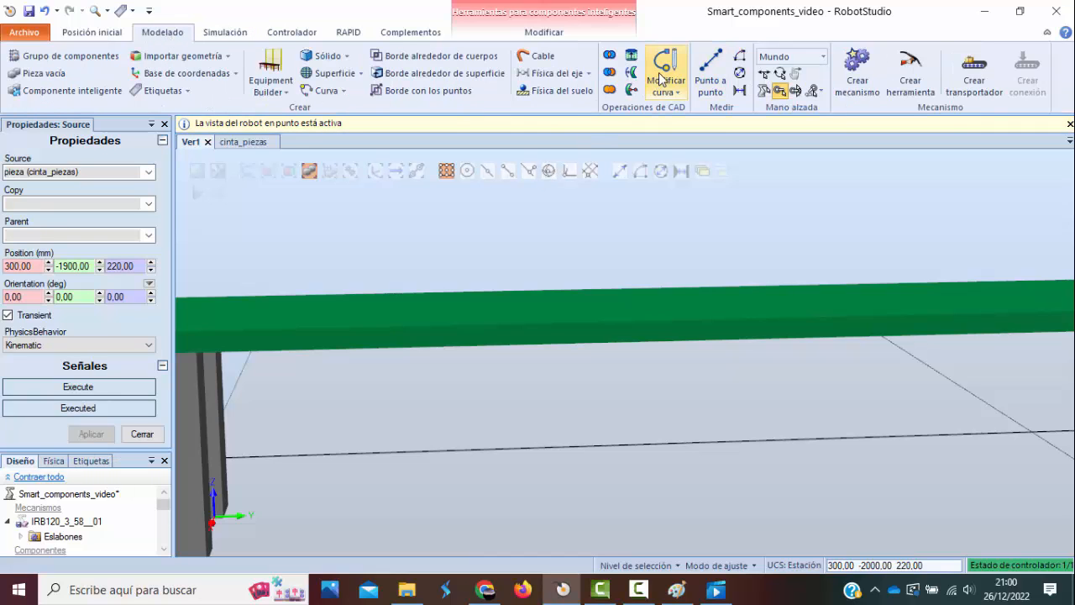
left_click(711, 75)
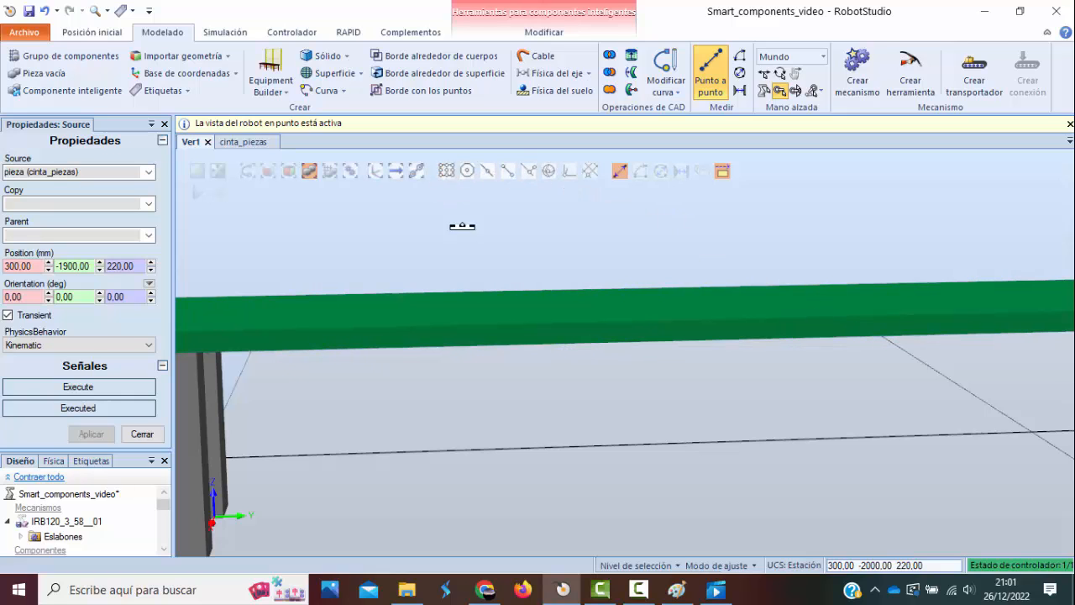
scroll(462, 226, "down", 2)
left_click(165, 124)
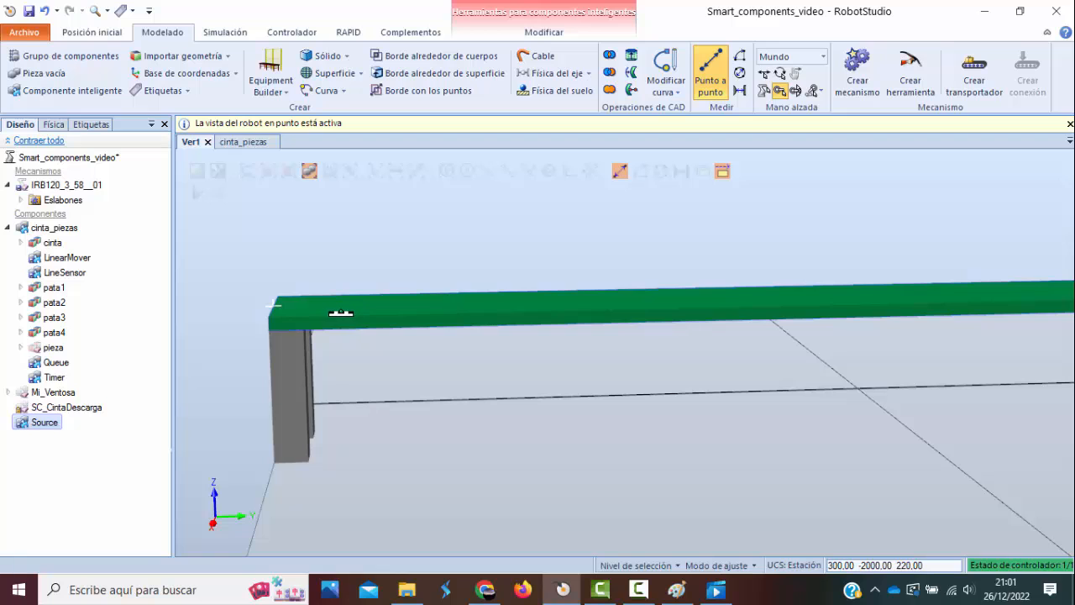
Try to measure the belt's thickness from a point along its side, and turn on object snapping.
left_click(592, 310)
scroll(633, 325, "up", 3)
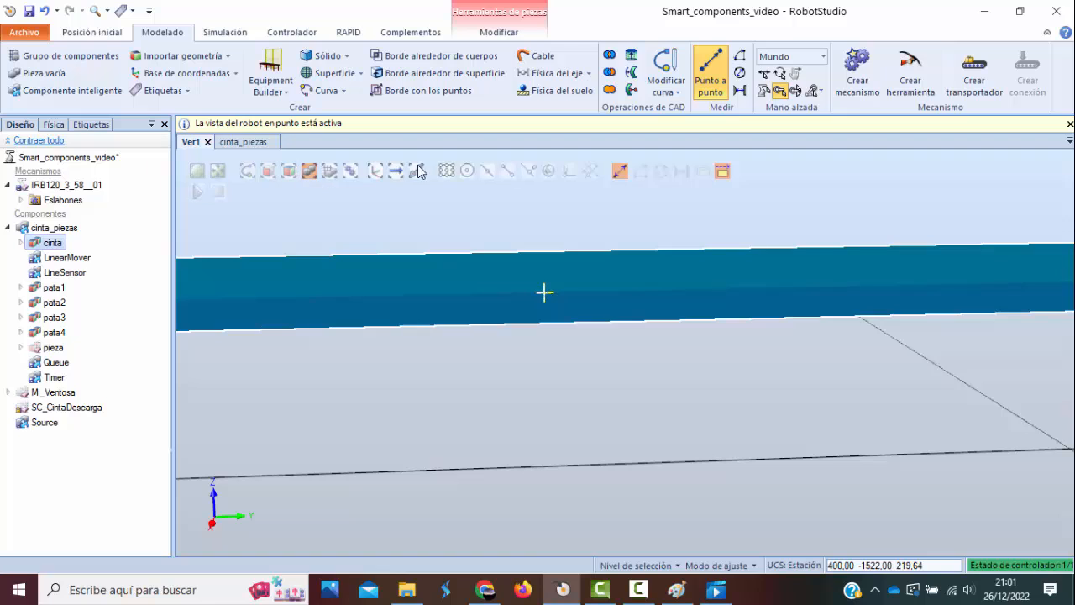
left_click(447, 171)
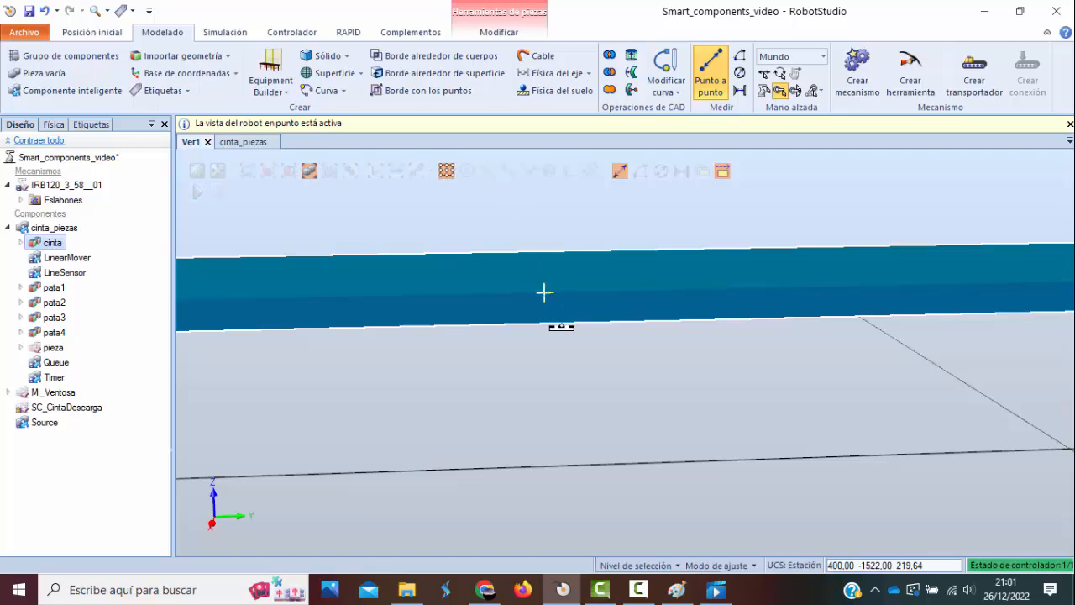
scroll(547, 296, "down", 2)
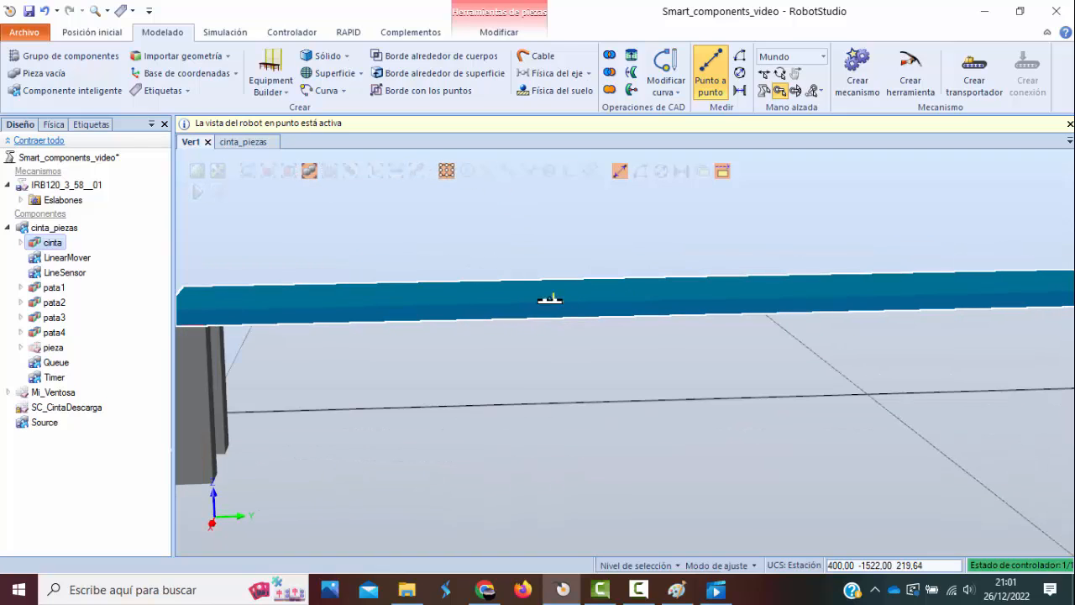
left_click(21, 243)
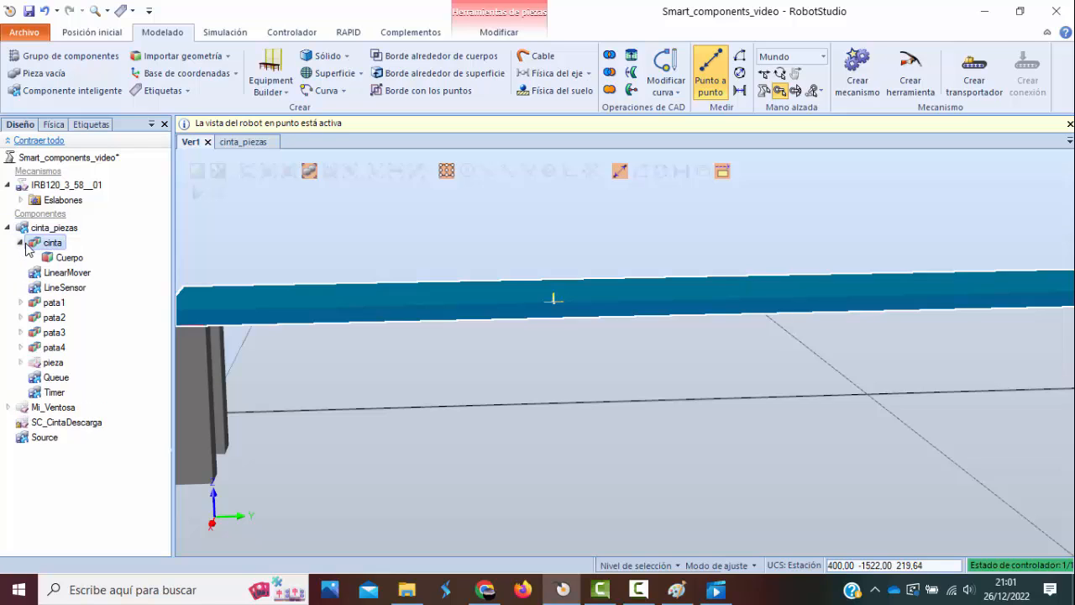
left_click(21, 243)
left_click(9, 228)
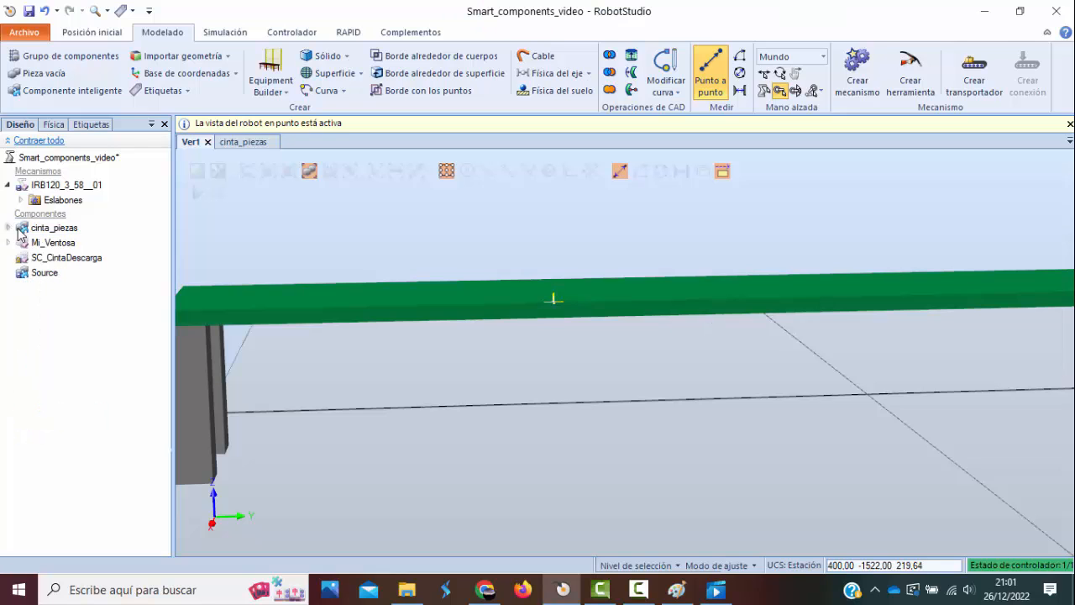
Restart the point-to-point measurement and measure the belt's thickness between the upper and lower corners at its start end.
left_click(706, 79)
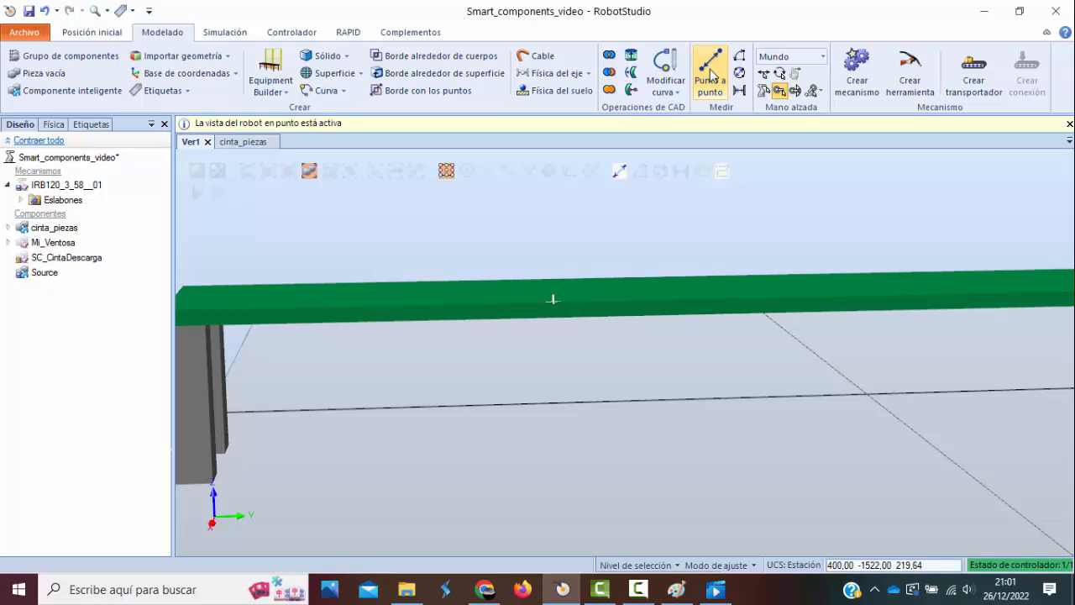
left_click(711, 74)
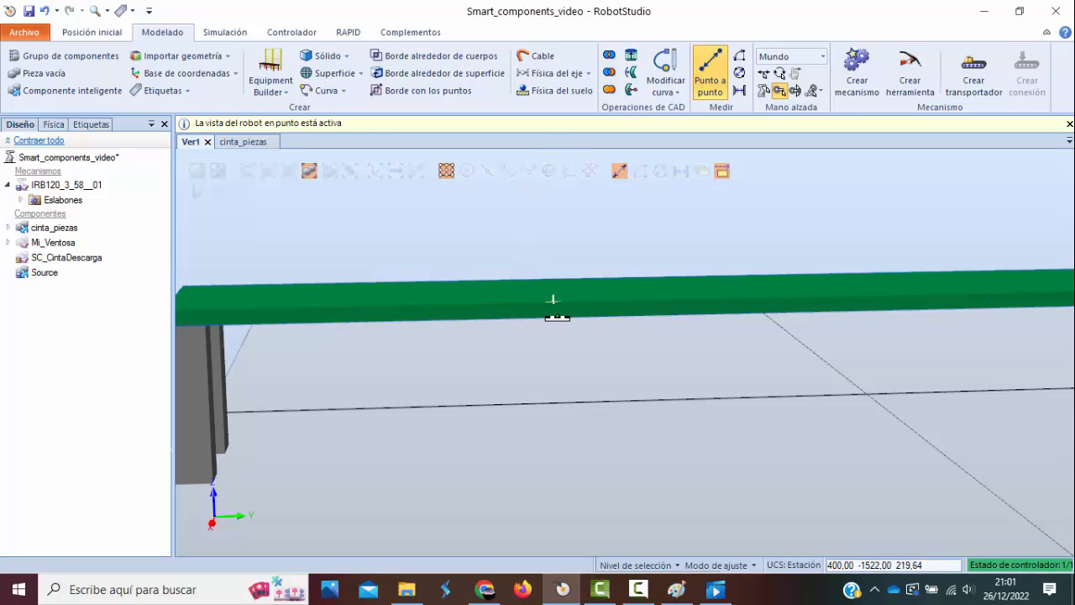
scroll(562, 313, "down", 1)
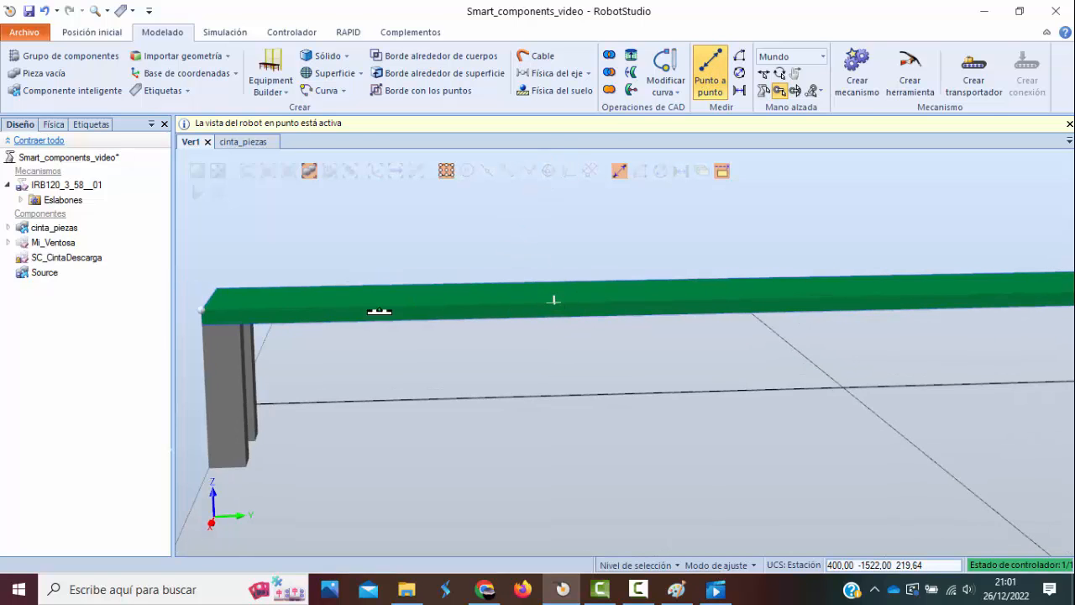
left_click(207, 317)
left_click(208, 324)
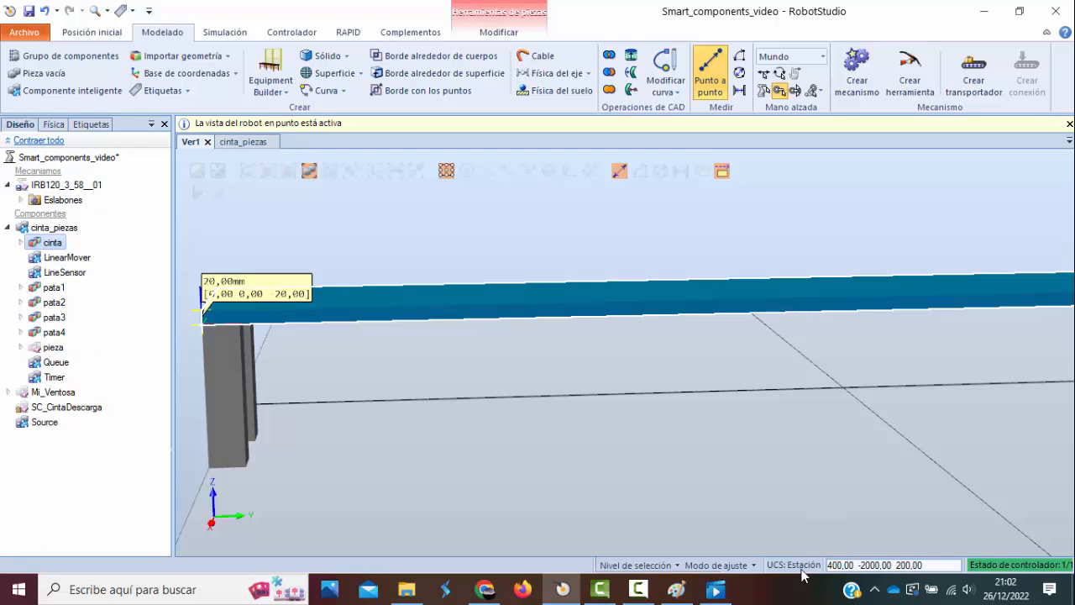
Set the Source's Z position to 390 mm, apply it, return to the 3D view and close the properties.
left_click(639, 589)
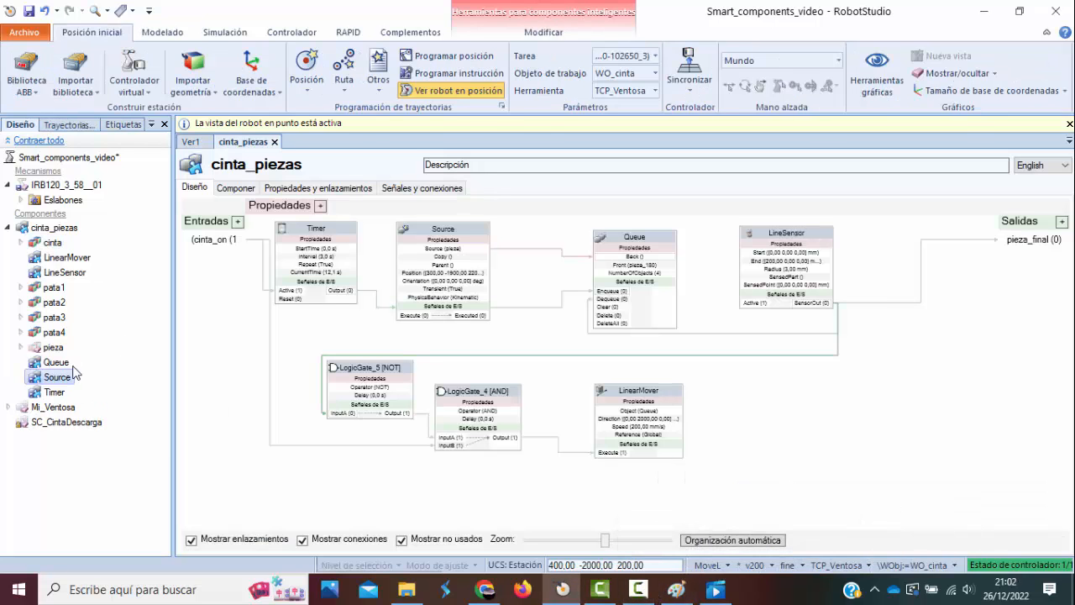
left_click(59, 376)
double_click(60, 378)
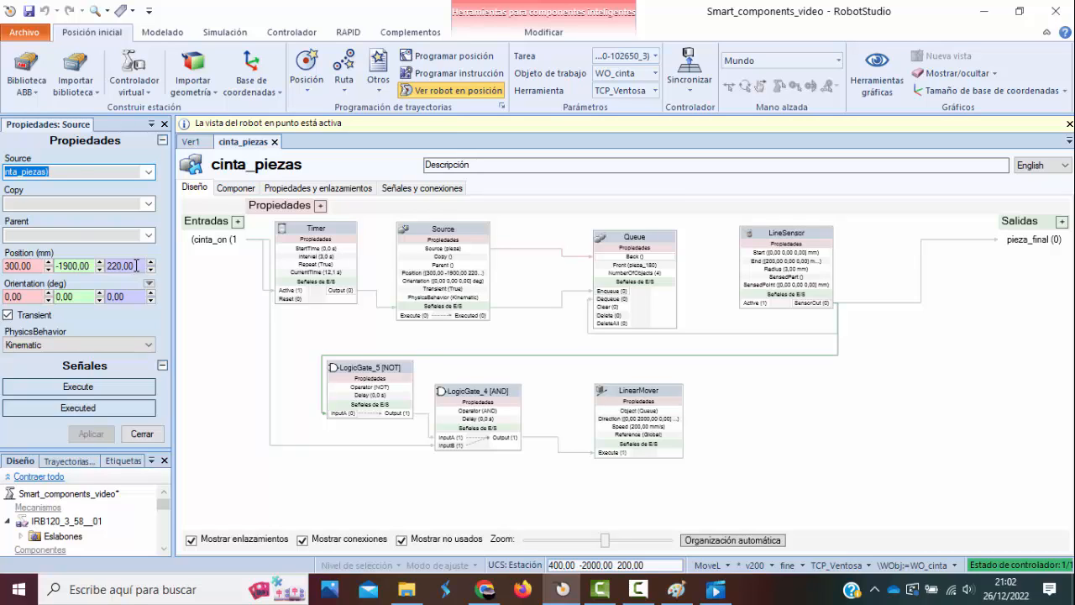
left_click_drag(136, 265, 109, 264)
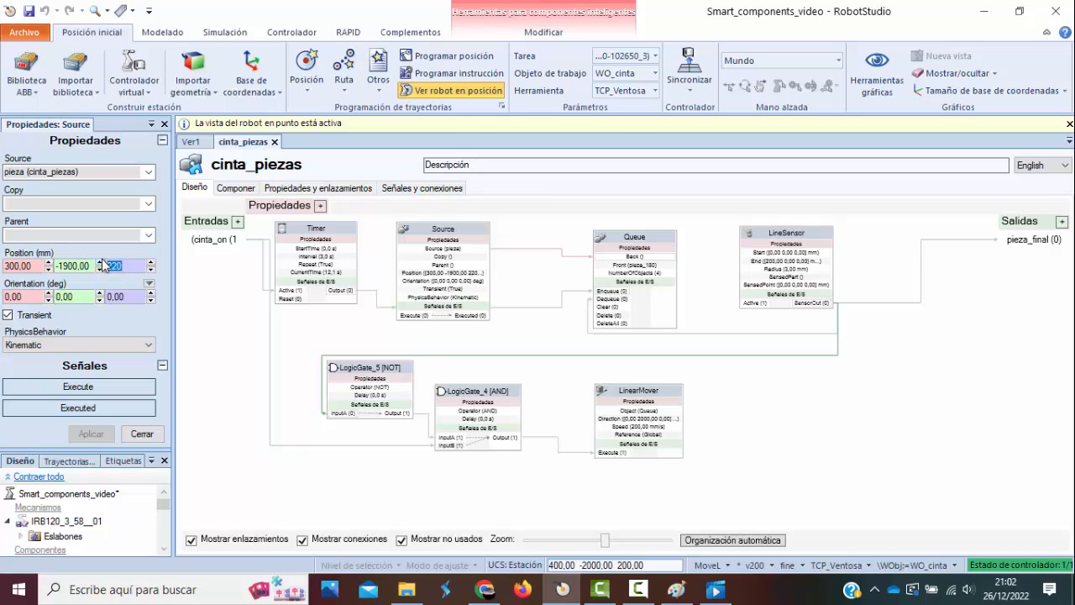
type("390")
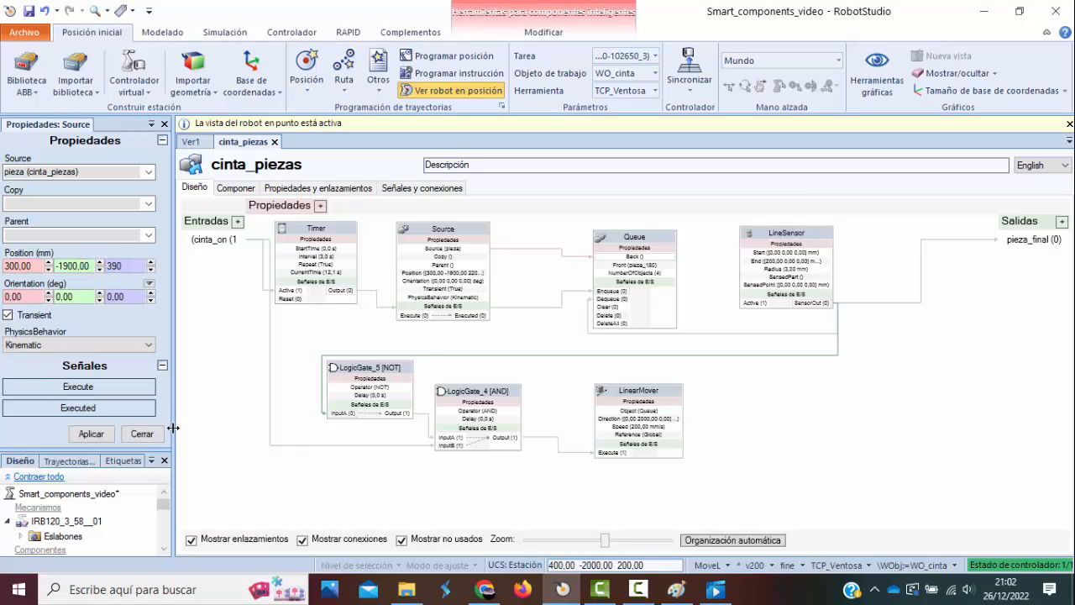
left_click(92, 435)
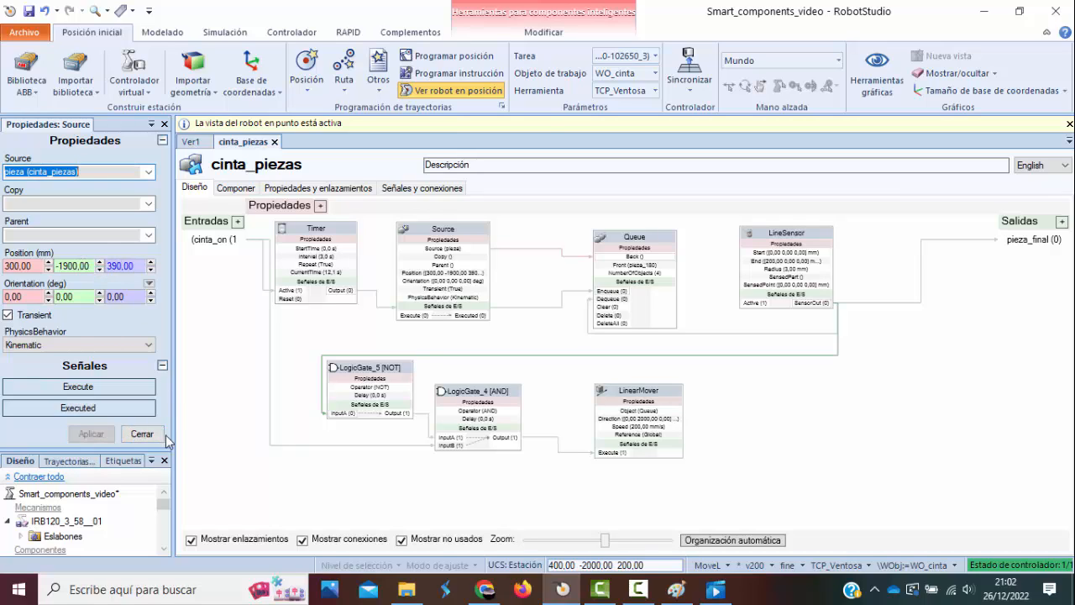
left_click(191, 143)
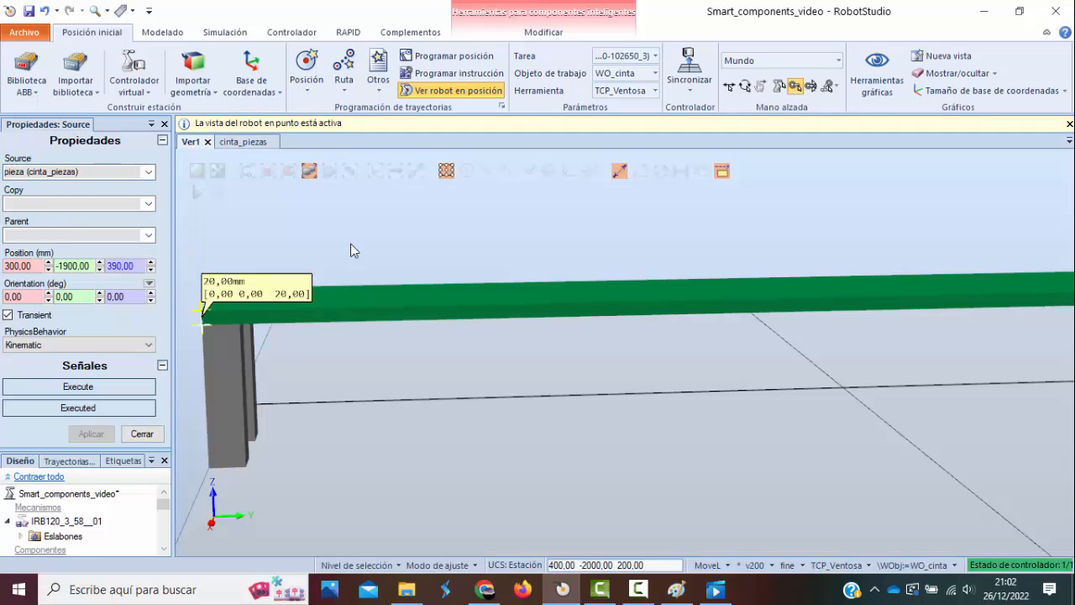
left_click(163, 124)
Run the simulation with the cinta_piezas signals open and check the part's height against the belt surface from the side.
left_click(195, 191)
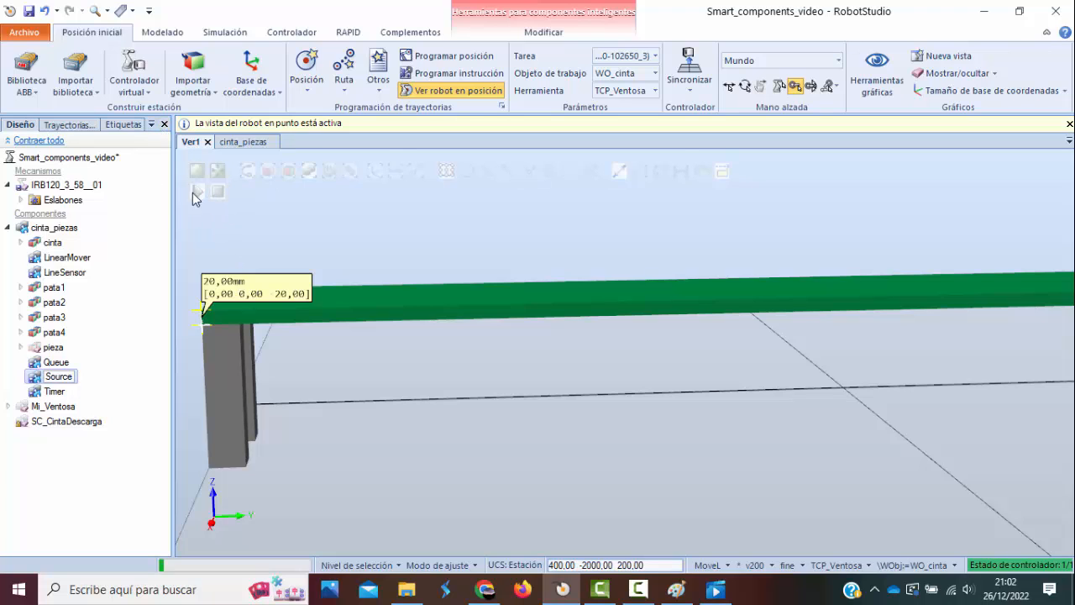
double_click(54, 228)
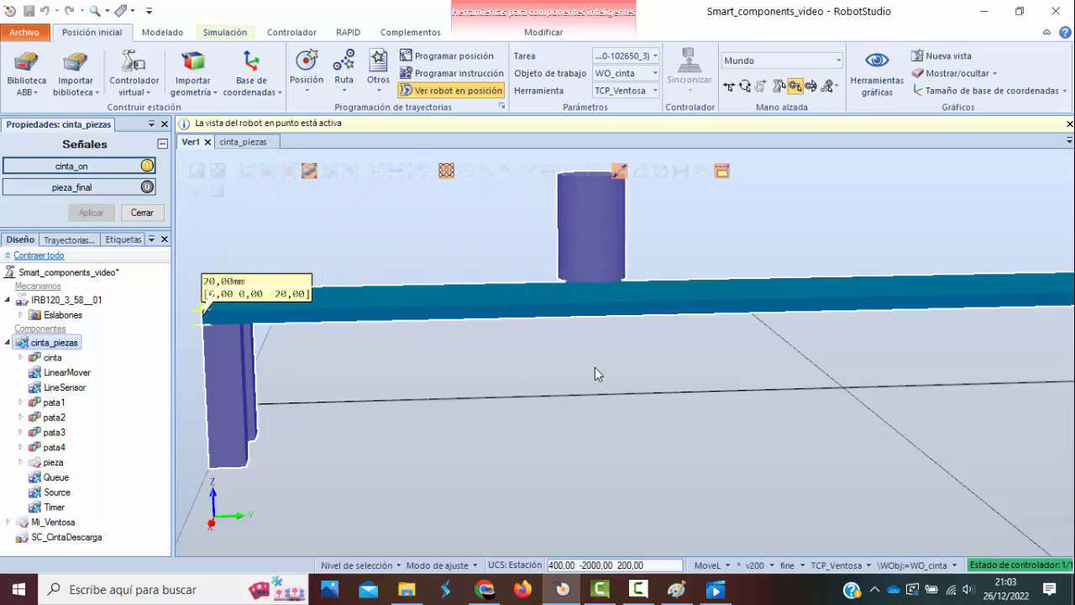
left_click_drag(595, 367, 585, 353, "ctrl+shift")
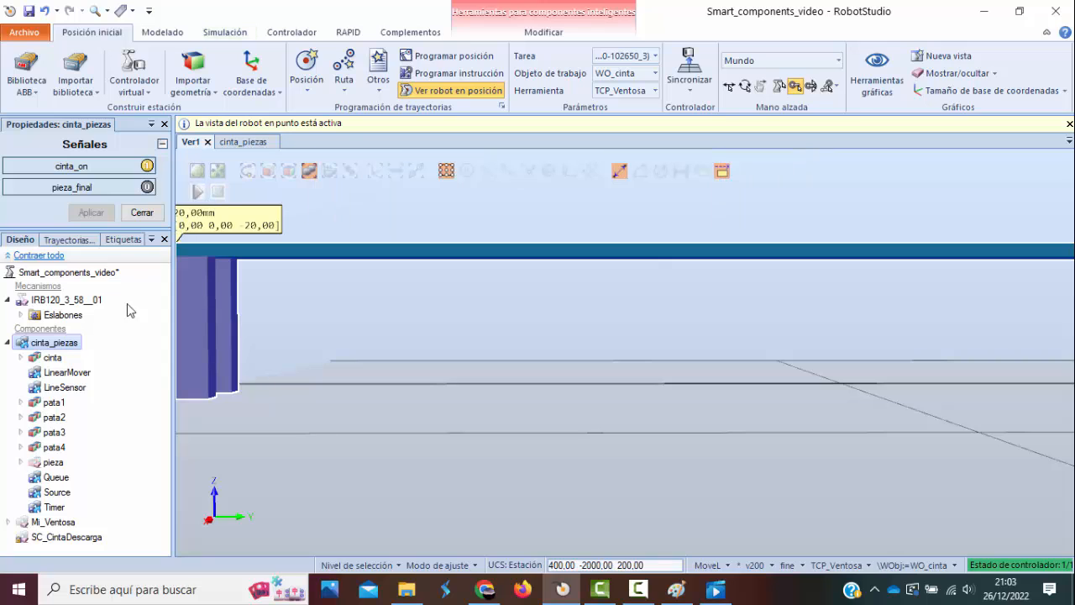
Set the Source's Z position to 370 mm, apply it and close its properties.
left_click(58, 493)
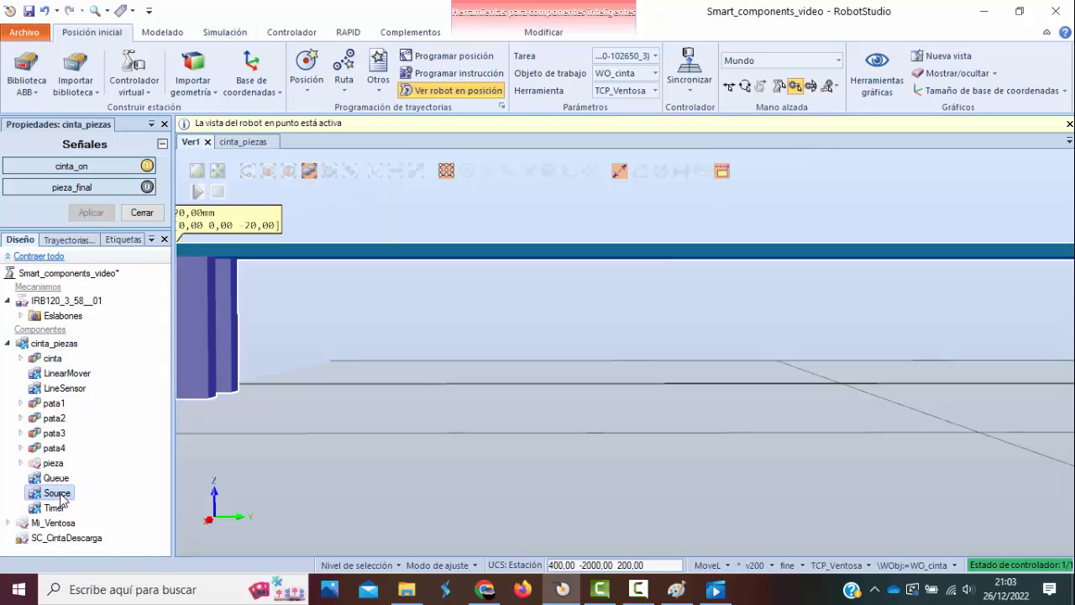
left_click_drag(140, 267, 114, 267)
type("70")
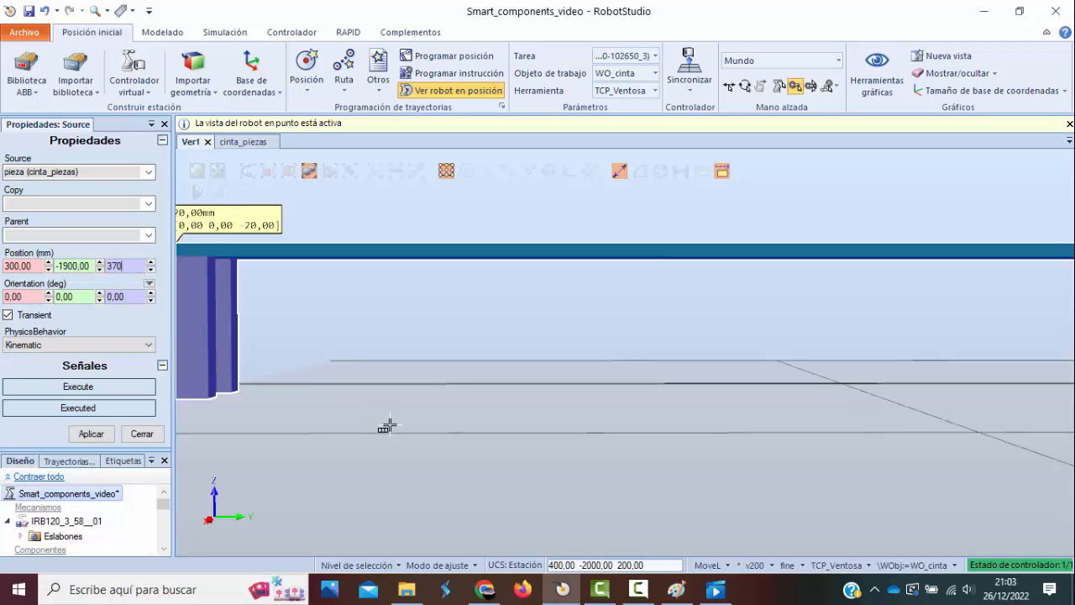
left_click(92, 435)
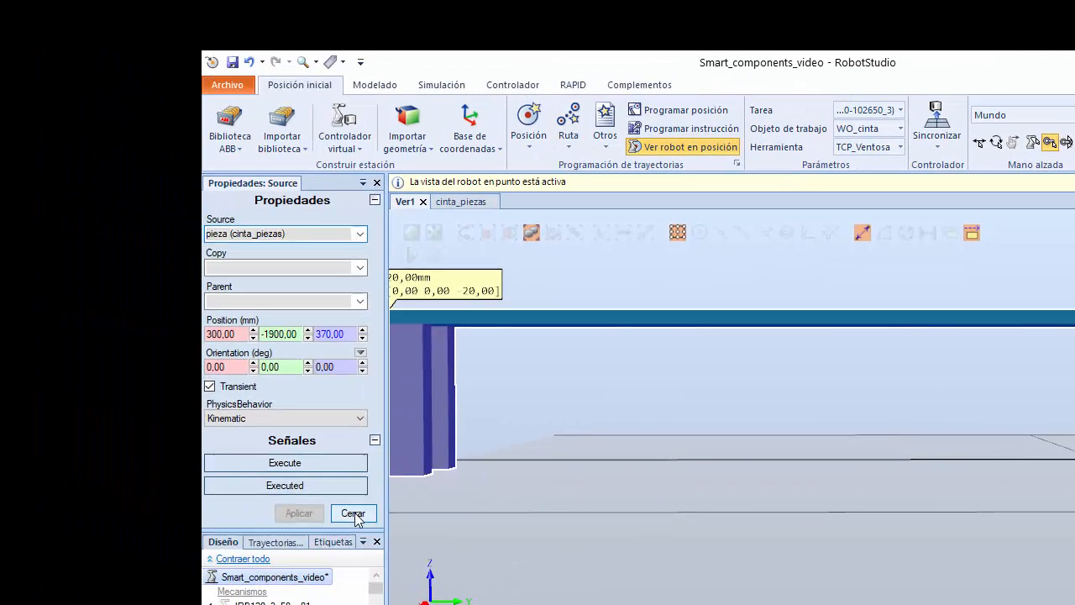
left_click(142, 435)
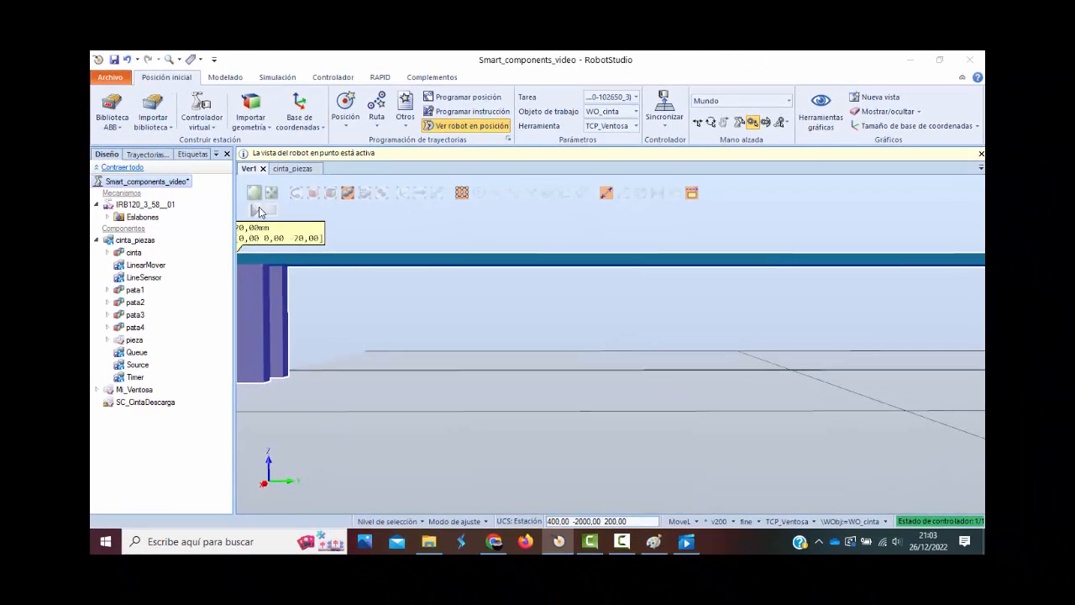
Run the simulation again and watch the parts travel along the whole belt from an elevated view.
left_click(328, 231)
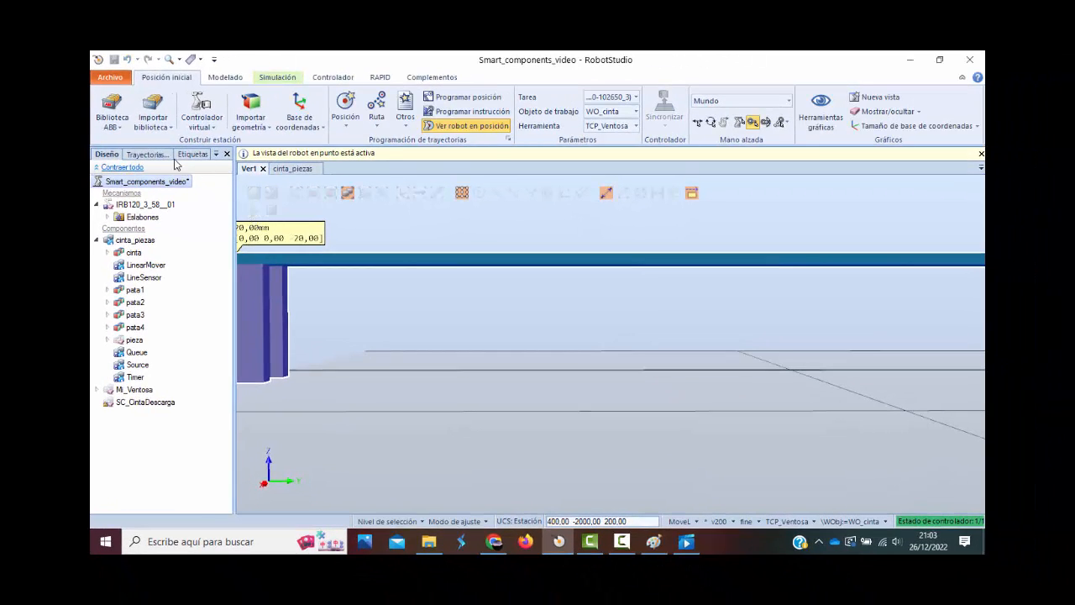
scroll(381, 266, "down", 1)
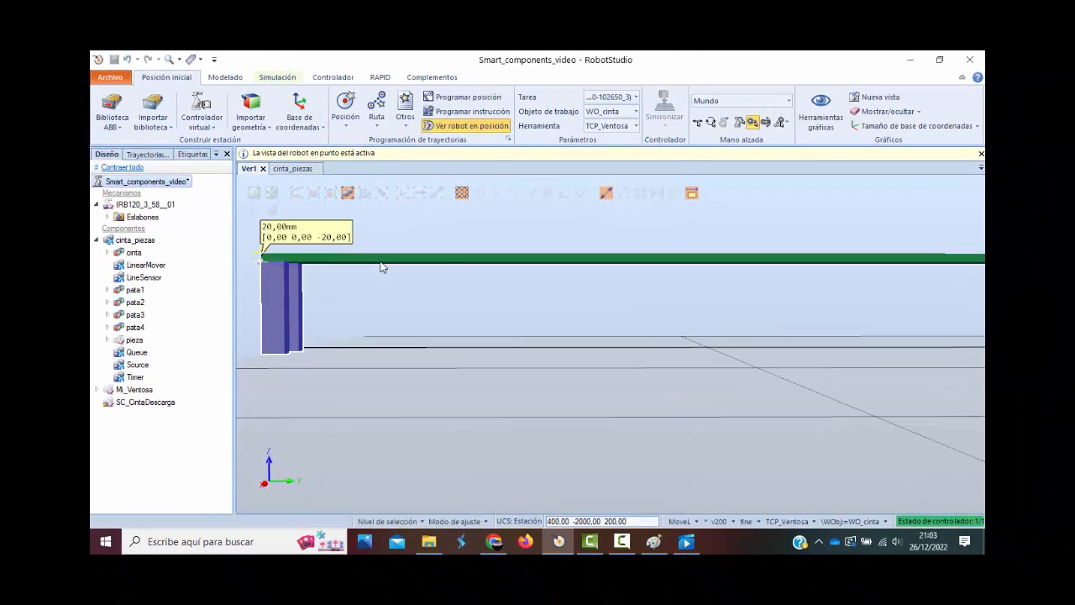
left_click_drag(380, 266, 449, 308, "ctrl+shift")
left_click(476, 304)
scroll(475, 303, "down", 1)
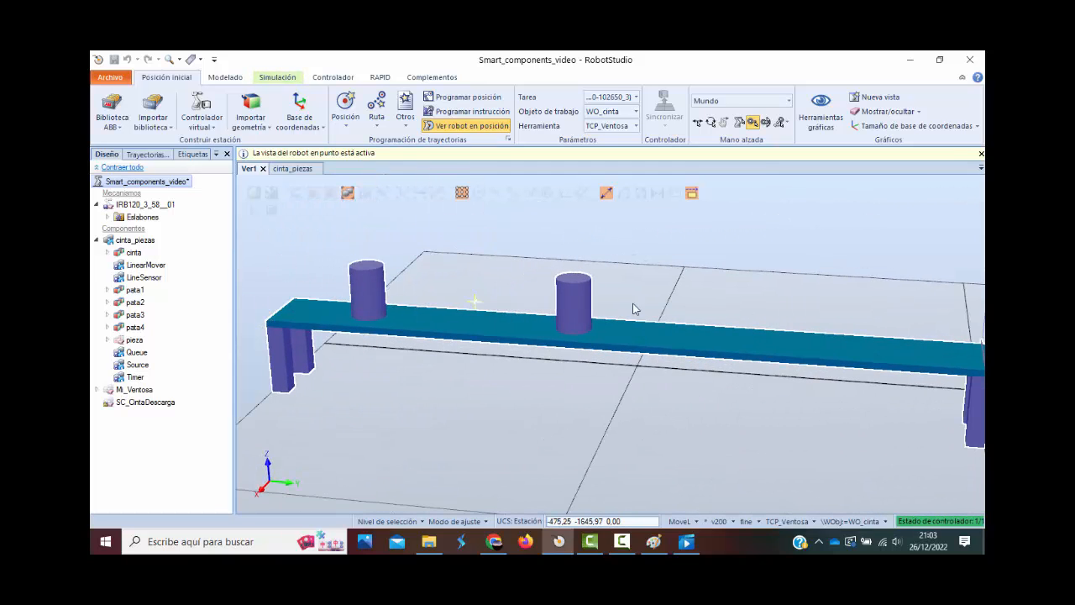
scroll(871, 339, "down", 3)
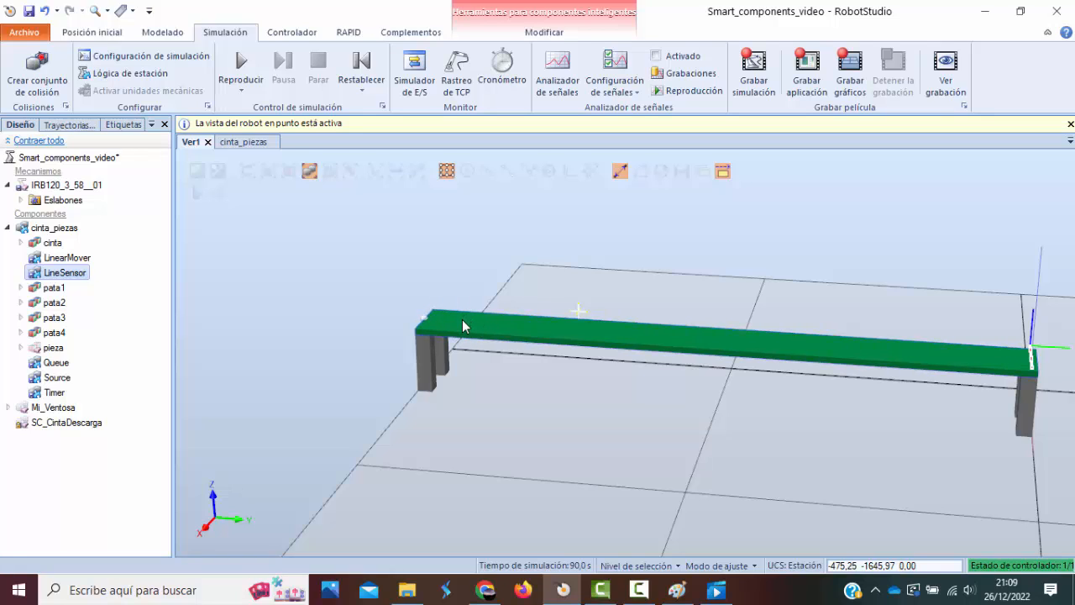
Examine the LineSensor block and its signal connections in the cinta_piezas design diagram.
left_click(57, 379)
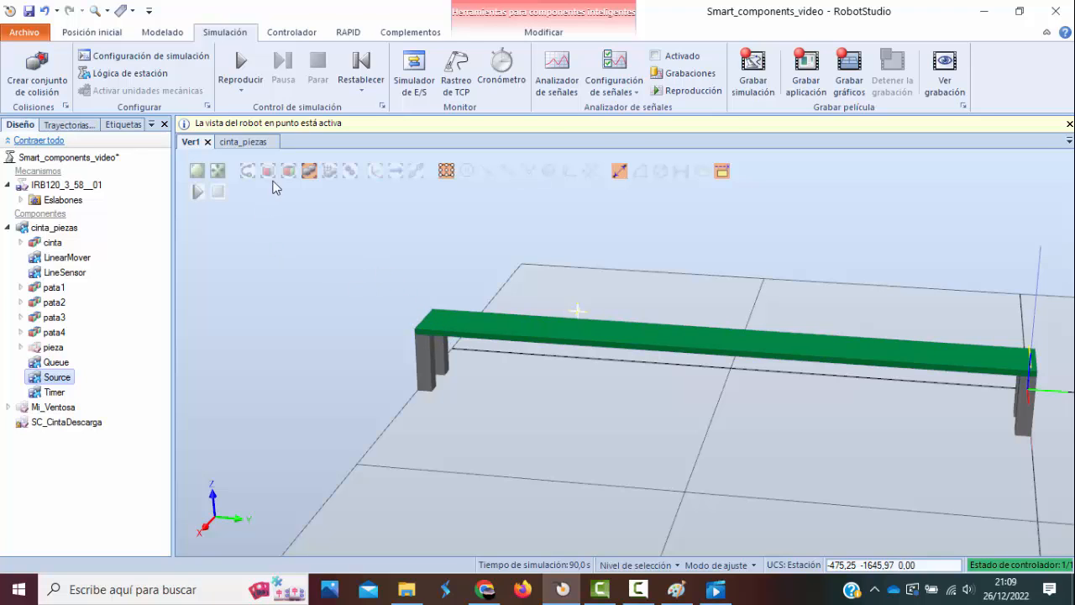
left_click(242, 142)
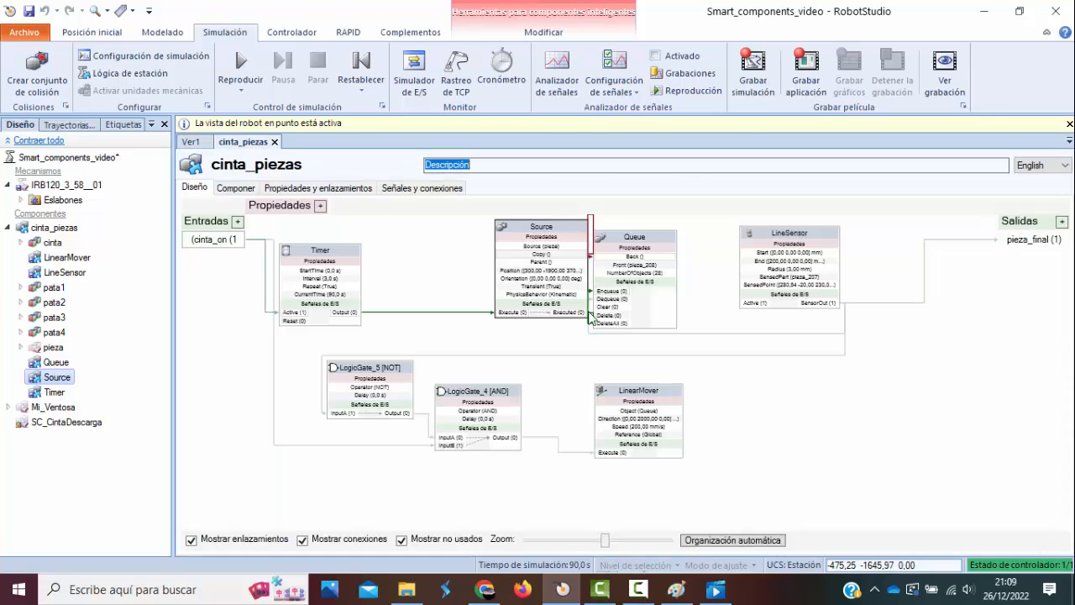
left_click(790, 236)
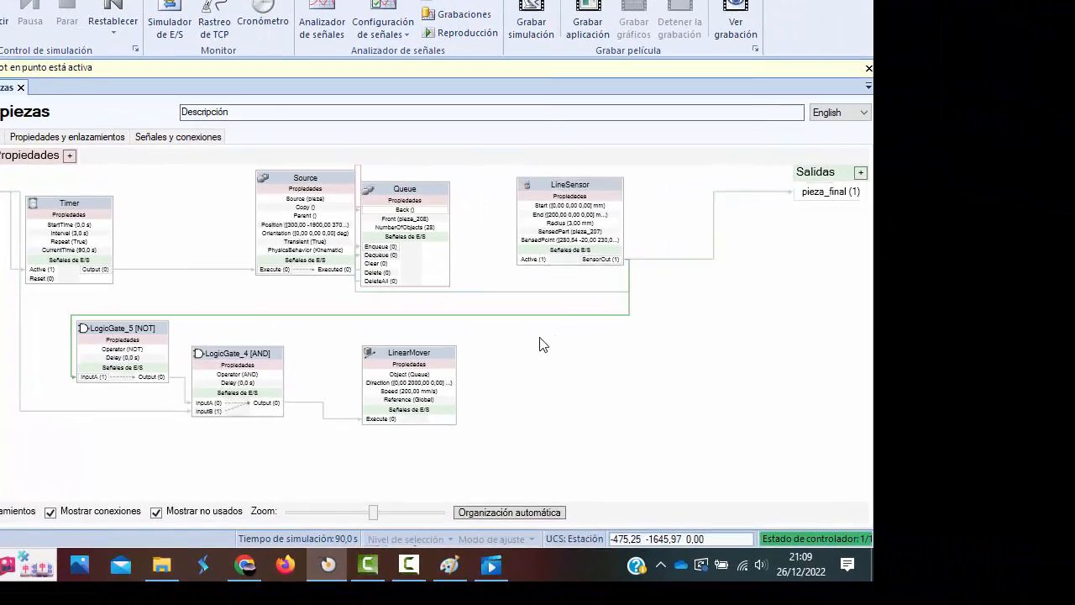
right_click(635, 362)
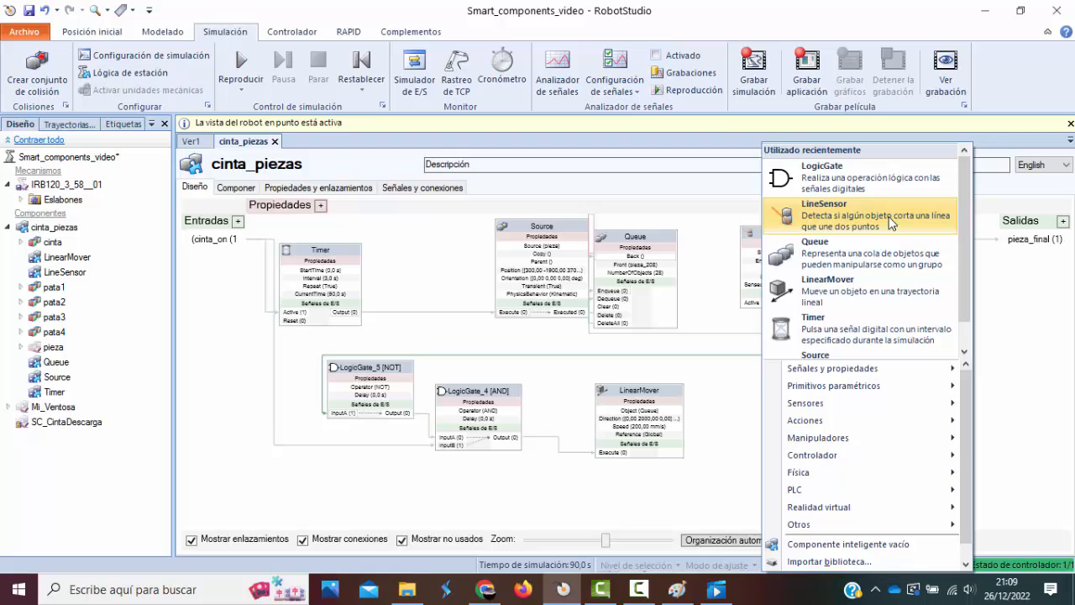
left_click(793, 205)
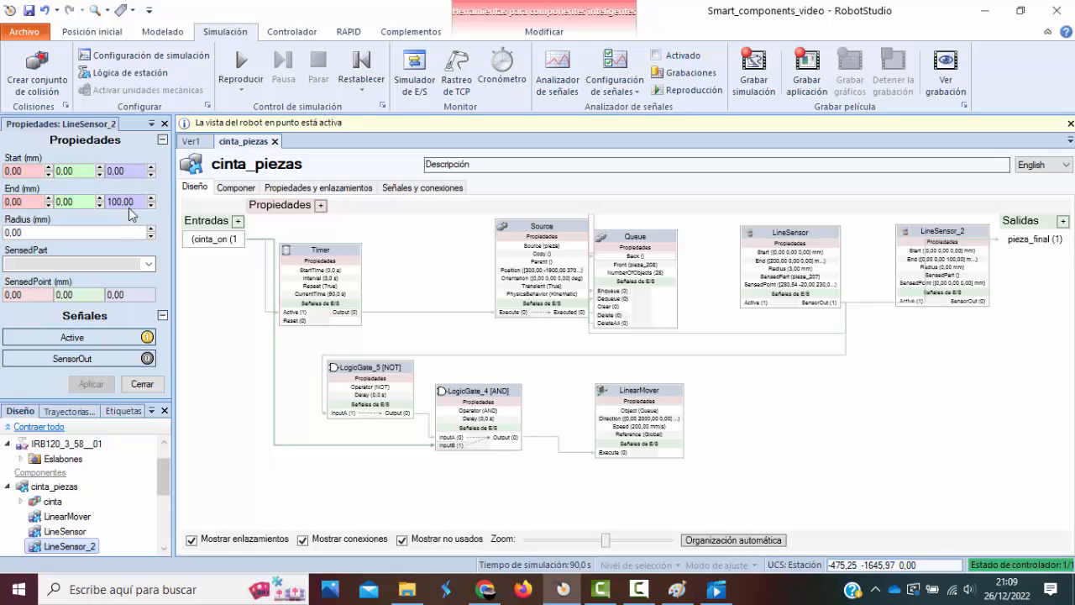
left_click(154, 387)
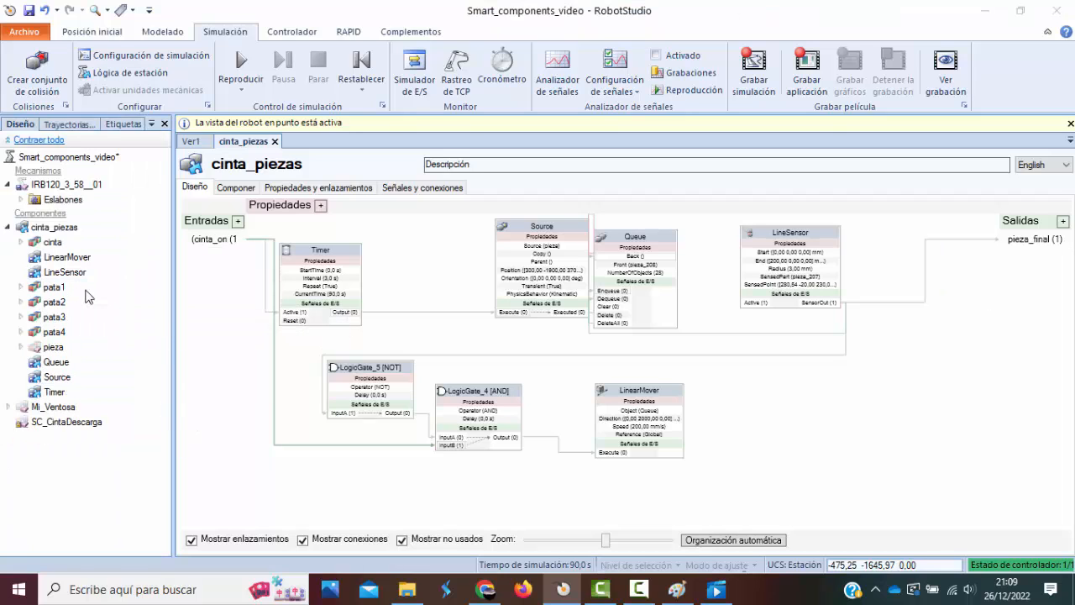
key("Delete")
Copy the LineSensor component and paste the duplicate into cinta_piezas.
right_click(73, 281)
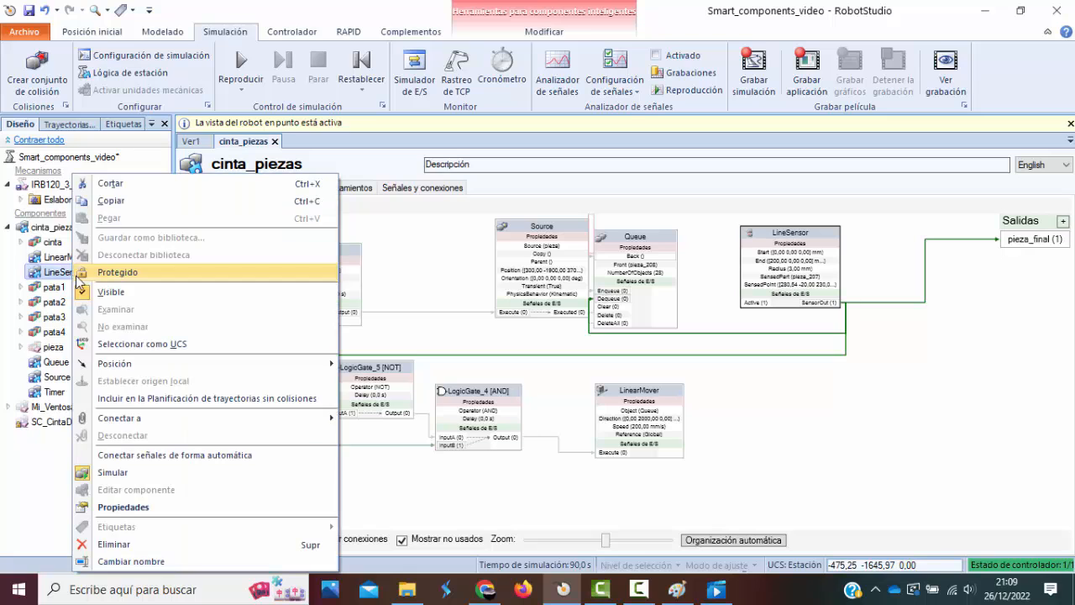
left_click(126, 205)
left_click(74, 228)
right_click(74, 228)
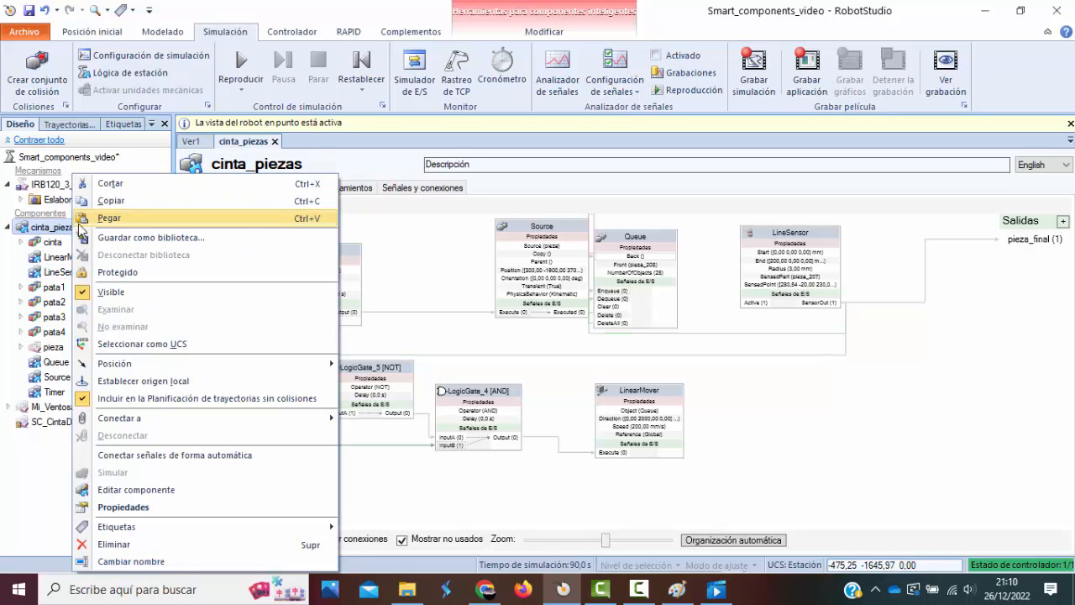
left_click(117, 216)
Rename the original LineSensor component as LineSensor_fin.
right_click(87, 290)
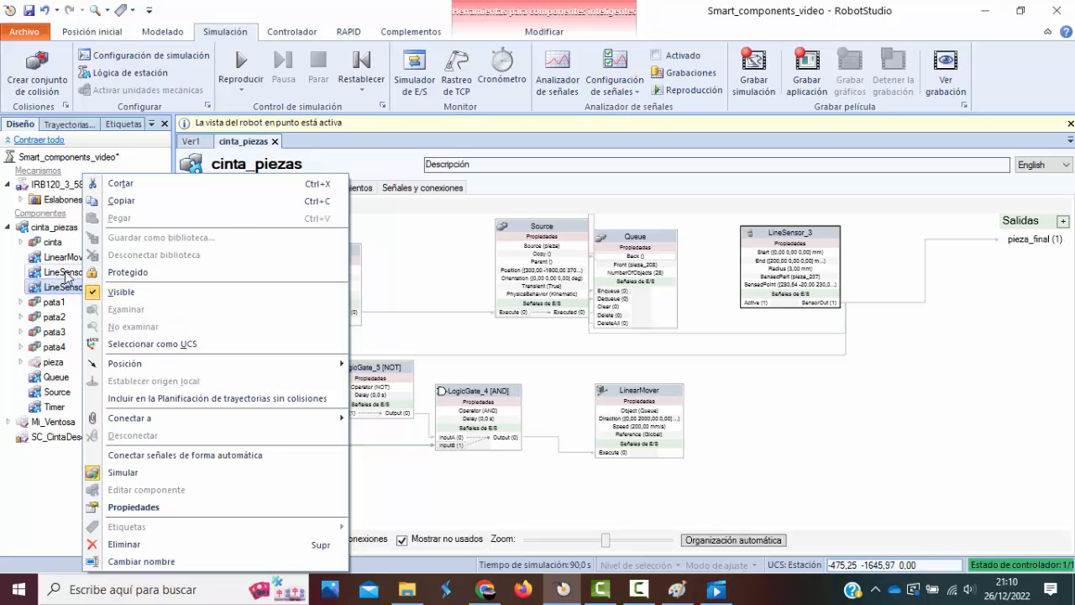
left_click(74, 273)
right_click(74, 277)
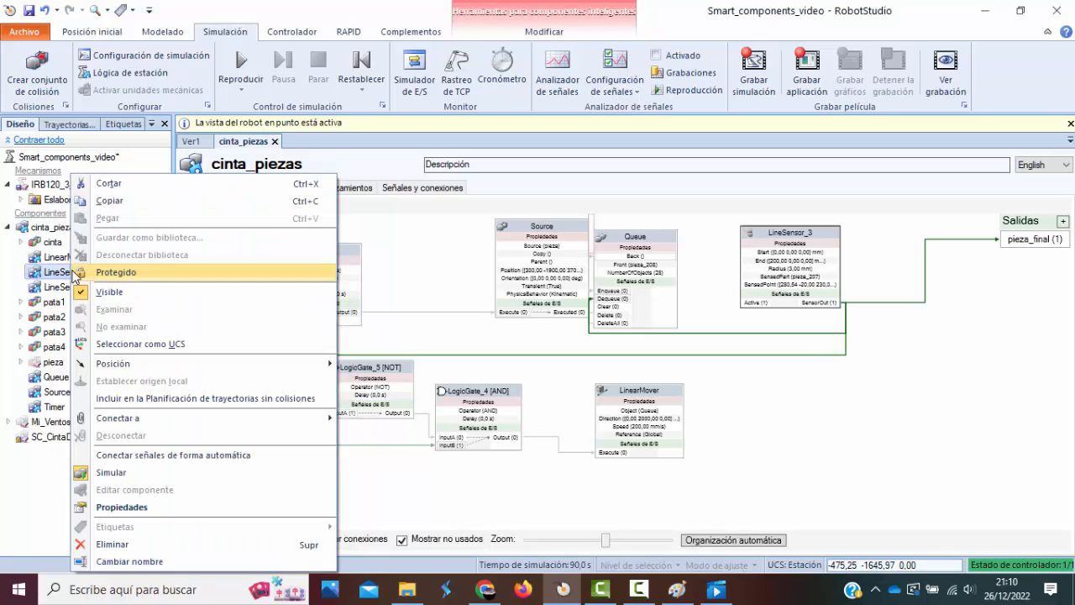
left_click(152, 559)
left_click(88, 272)
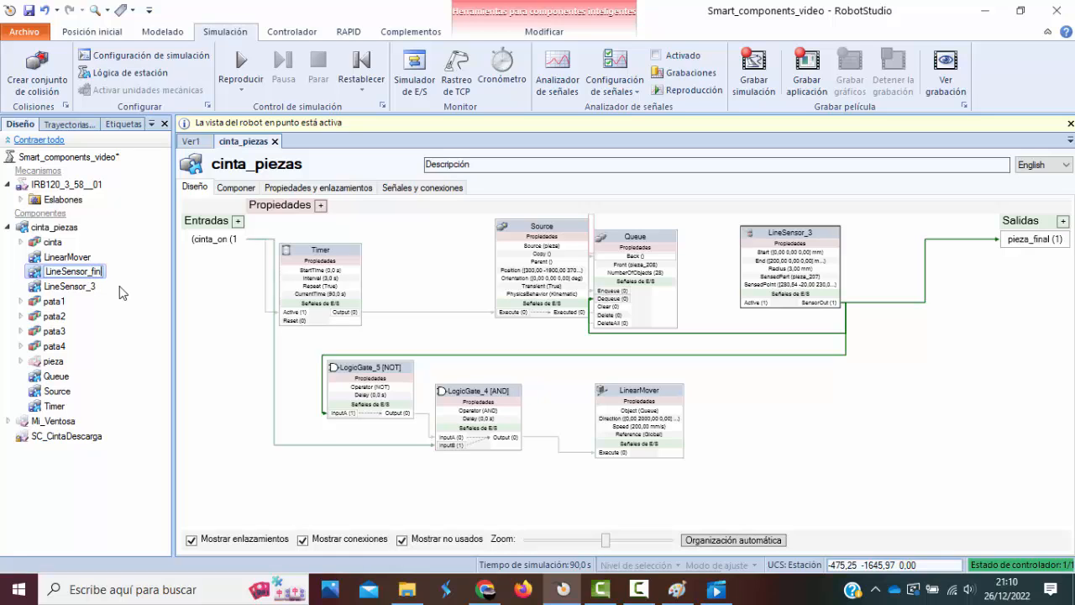
key("Return")
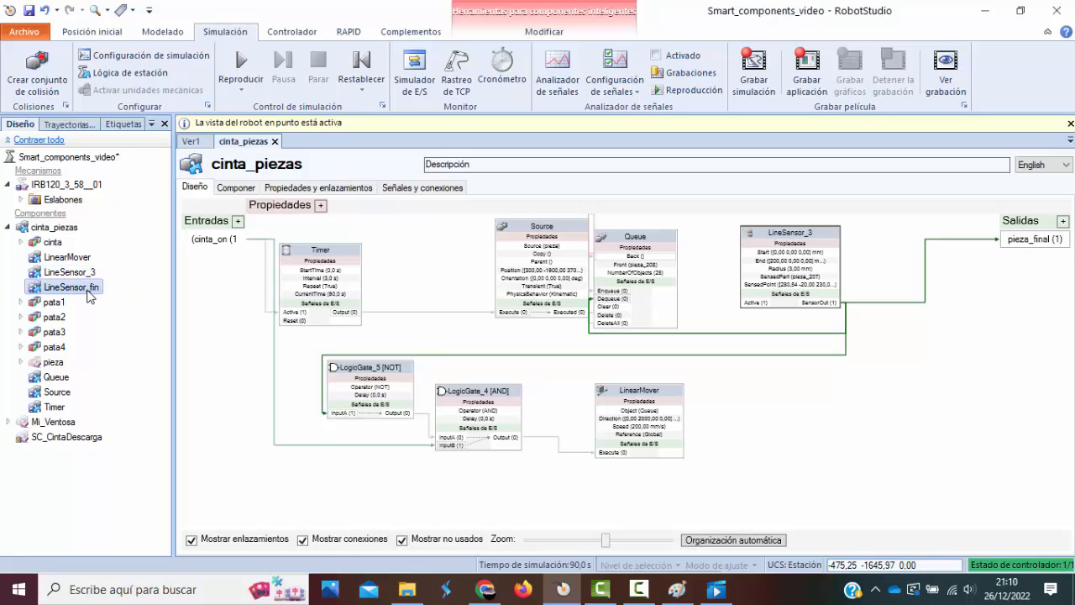
Rename the pasted sensor LineSensor_3 as LineSensor_ini.
left_click(87, 281)
right_click(87, 281)
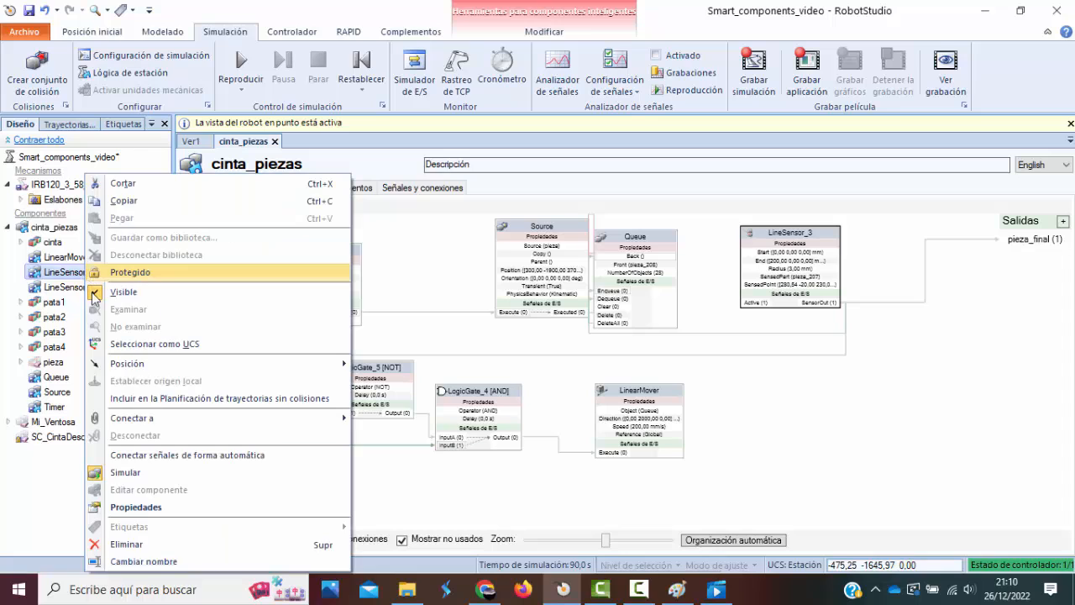
left_click(159, 561)
key("End")
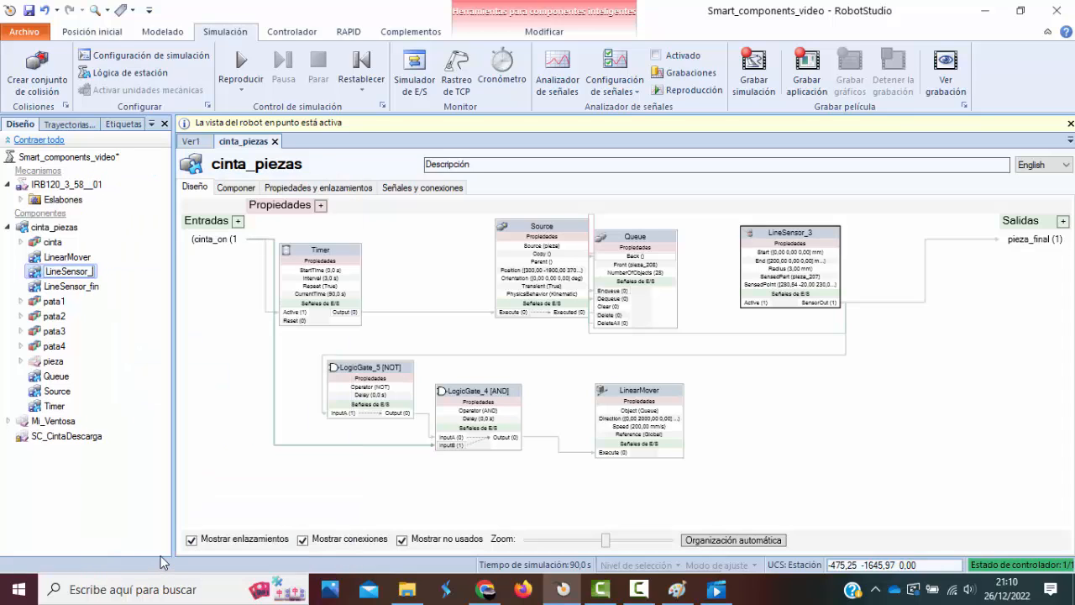
type("inbini")
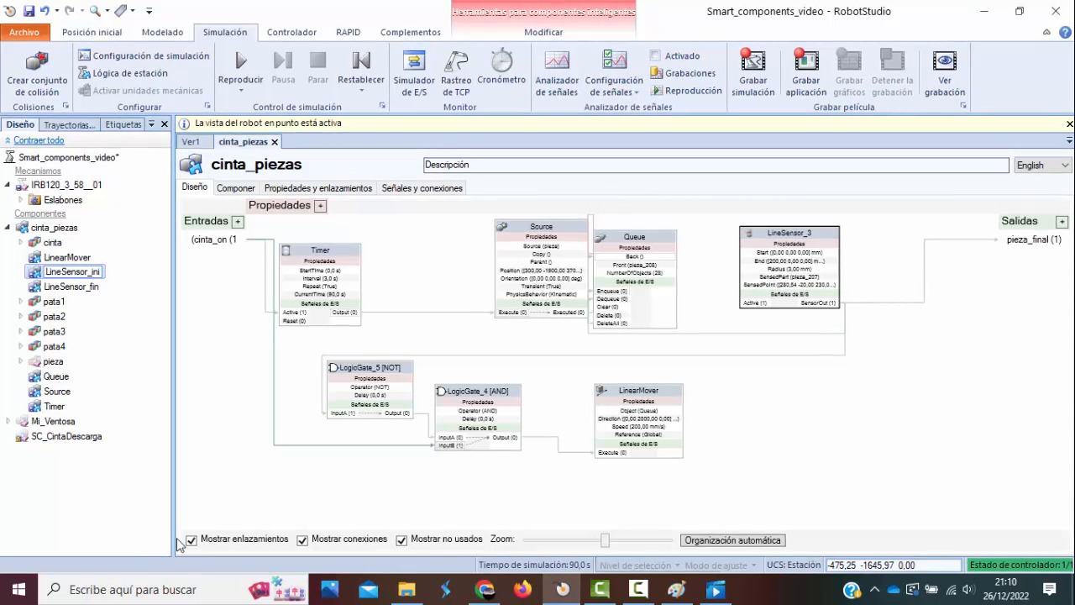
key("Return")
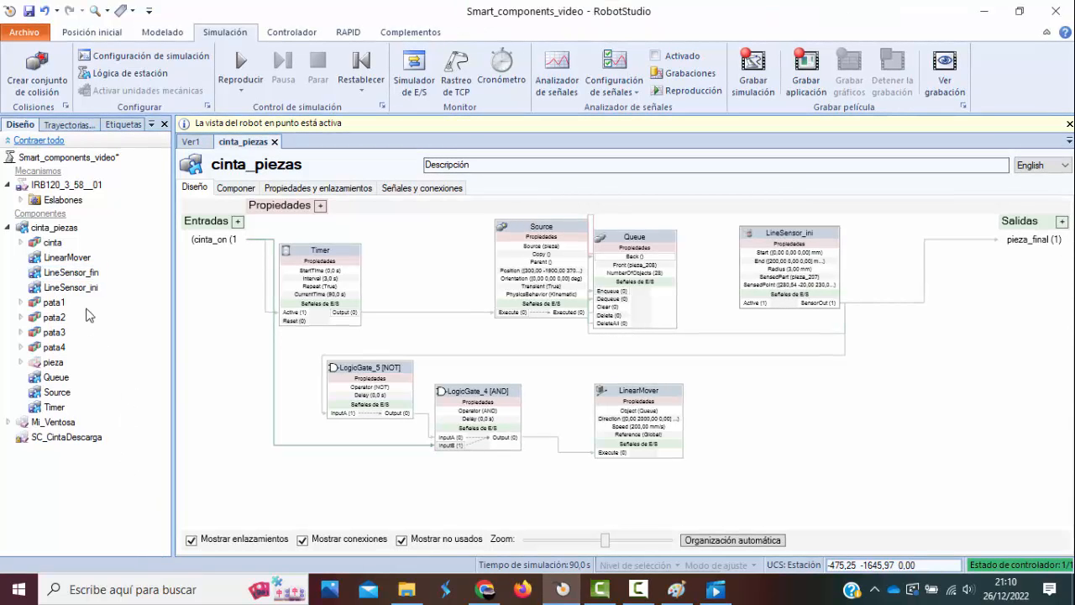
Set the start and end Y coordinates of LineSensor_ini to -1970 mm, apply them and close its properties.
left_click(84, 287)
double_click(87, 276)
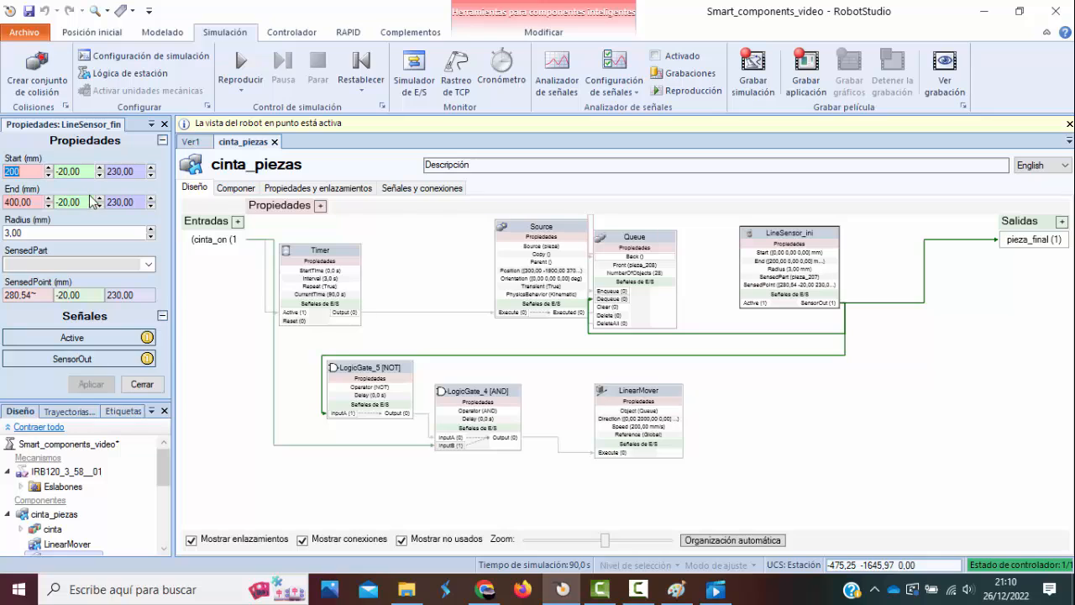
left_click(192, 142)
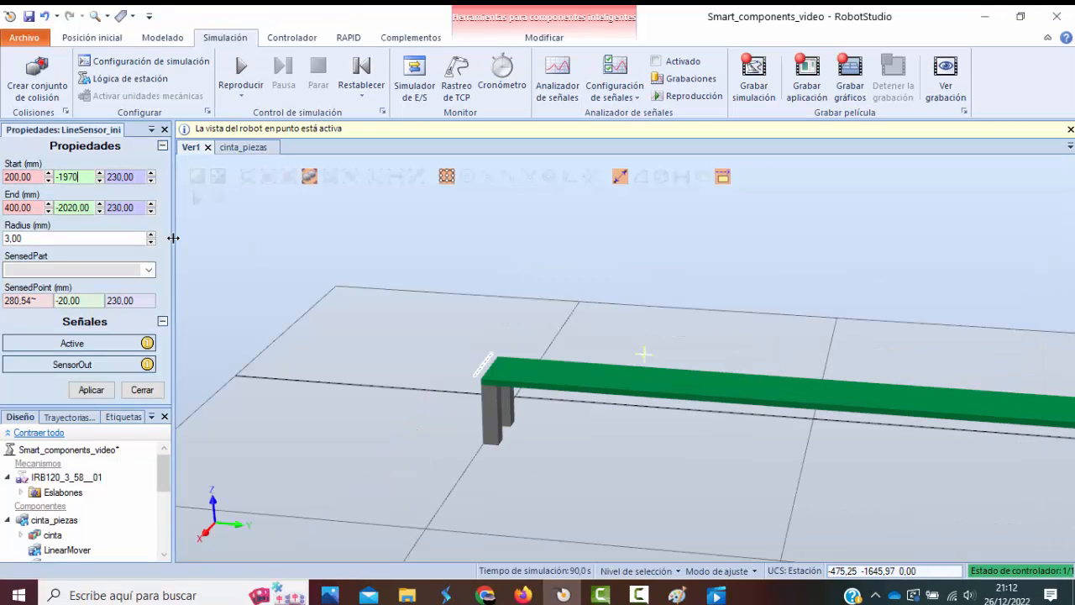
left_click_drag(93, 210, 60, 211)
type("1970")
left_click(98, 394)
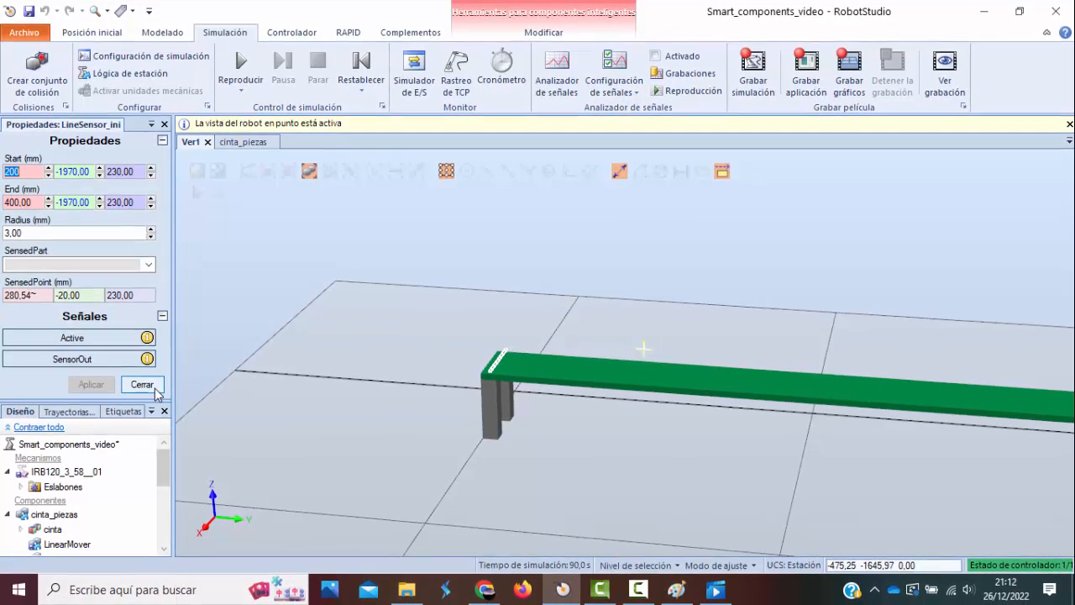
left_click(154, 391)
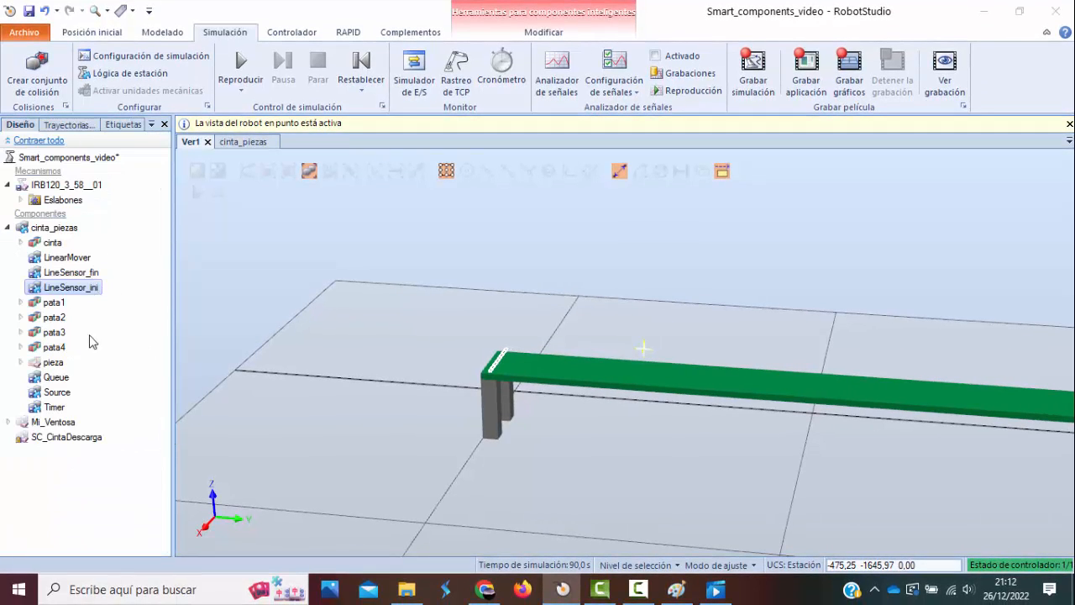
Check the Source's position, set the start and end Y of LineSensor_ini to -1900 mm to match it, and apply.
double_click(64, 393)
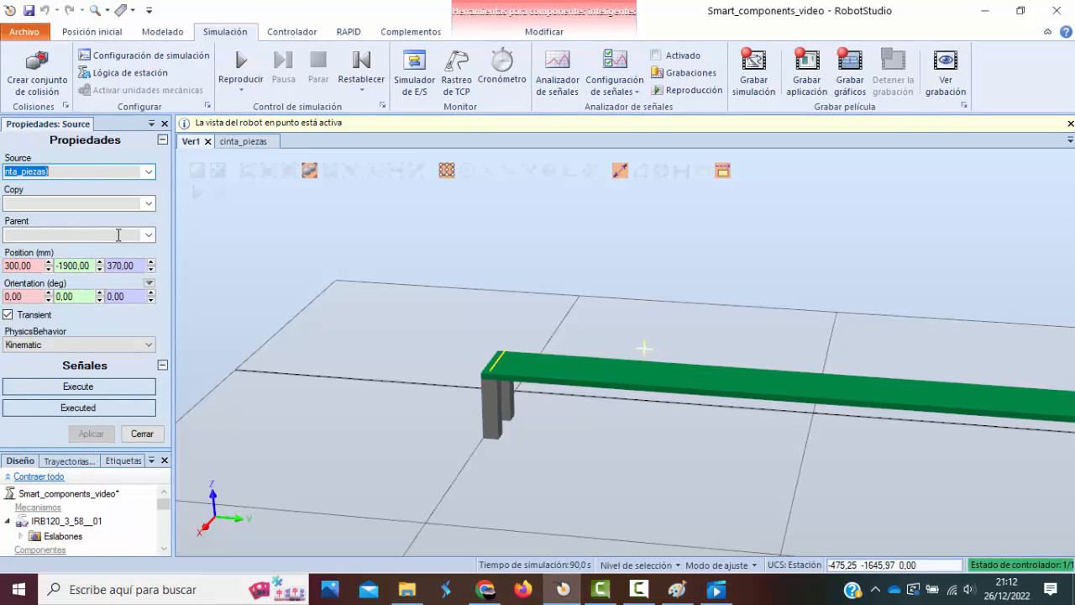
left_click(165, 123)
double_click(80, 287)
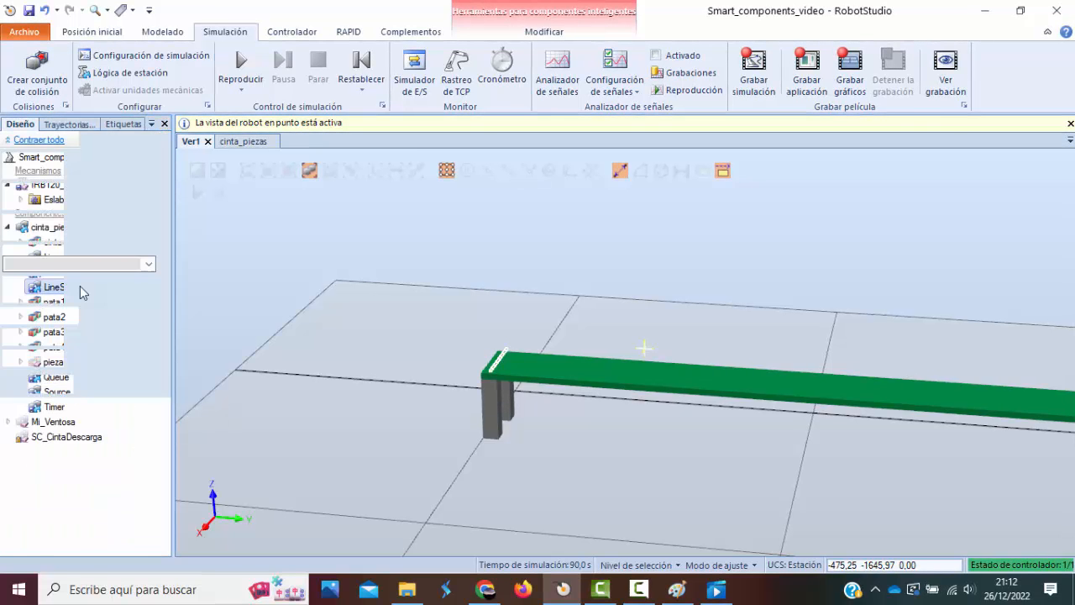
left_click_drag(83, 171, 71, 171)
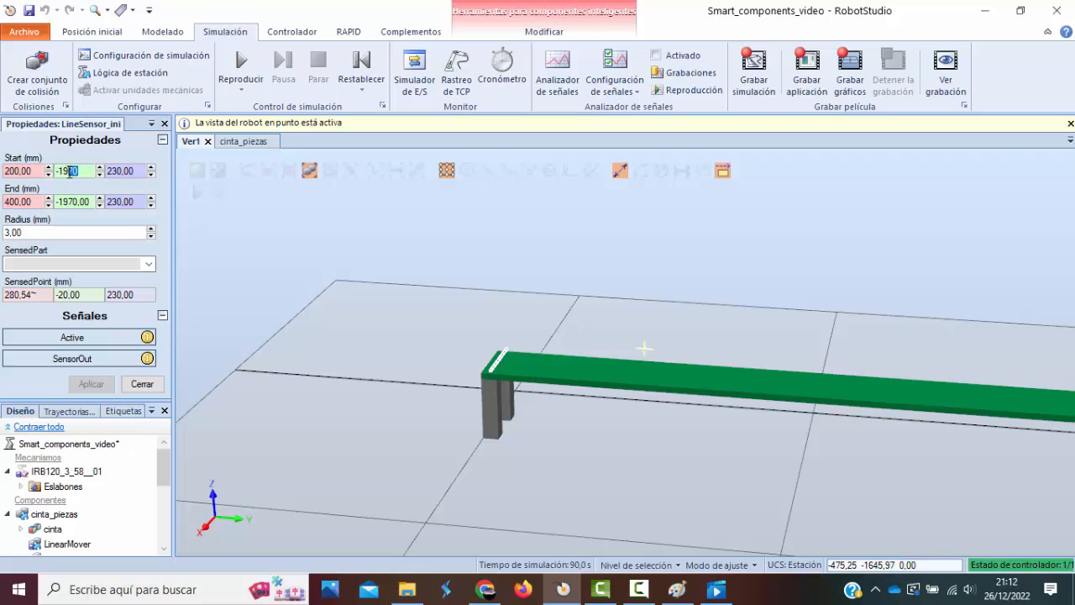
type("00")
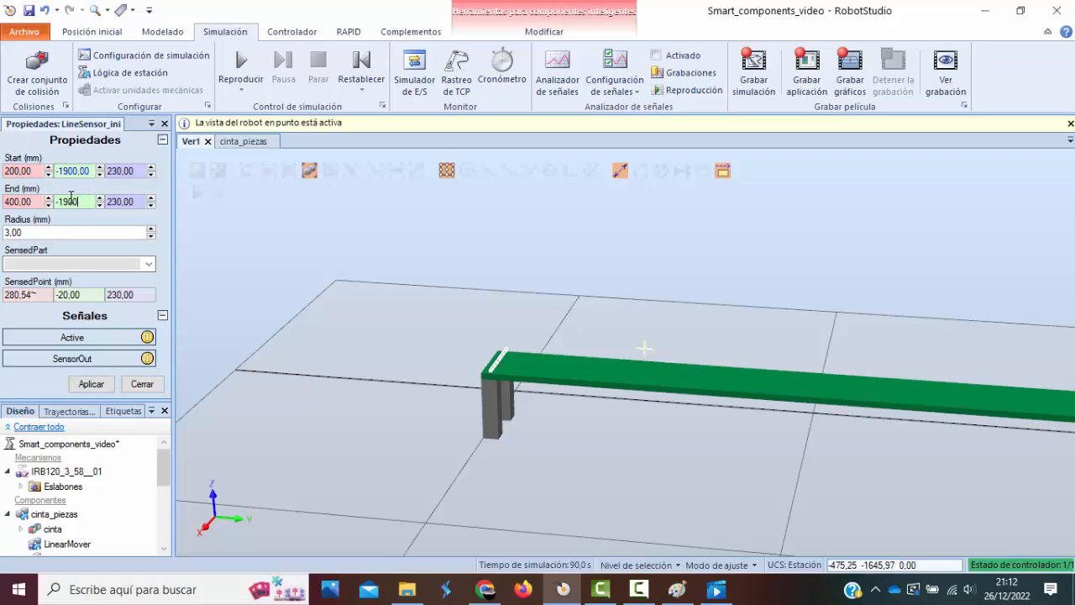
left_click(91, 385)
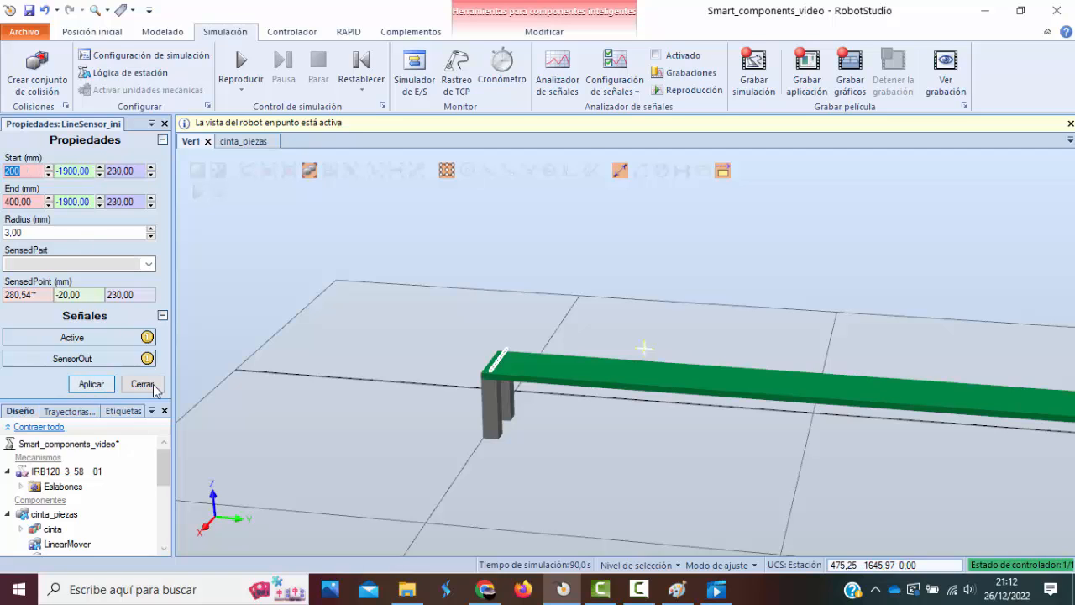
left_click(143, 385)
Check the position and properties of LineSensor_ini on the belt and run the simulation briefly.
scroll(509, 294, "down", 3)
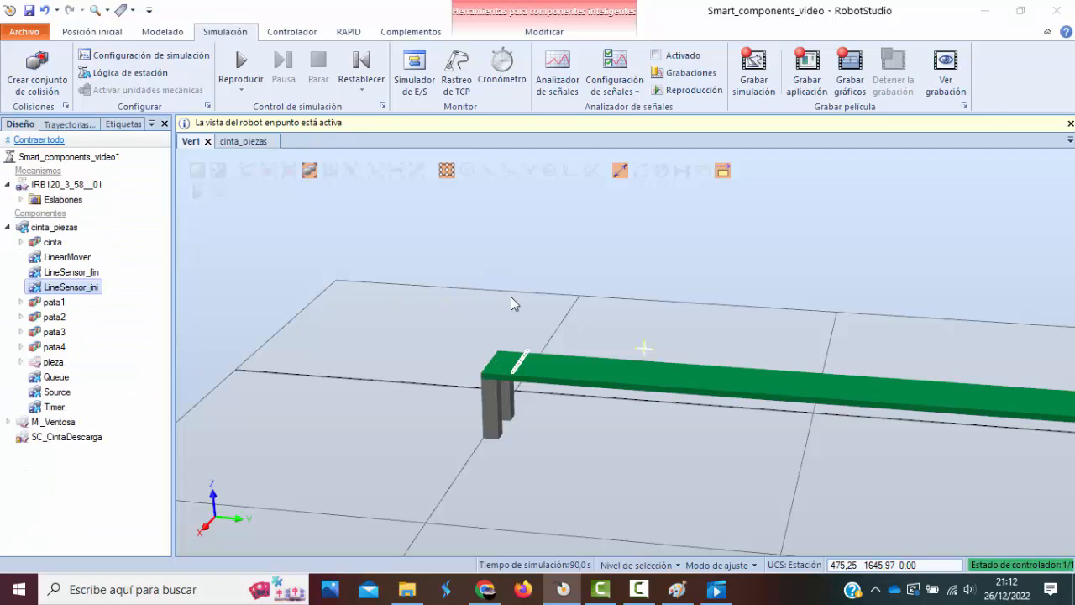
scroll(579, 291, "down", 1)
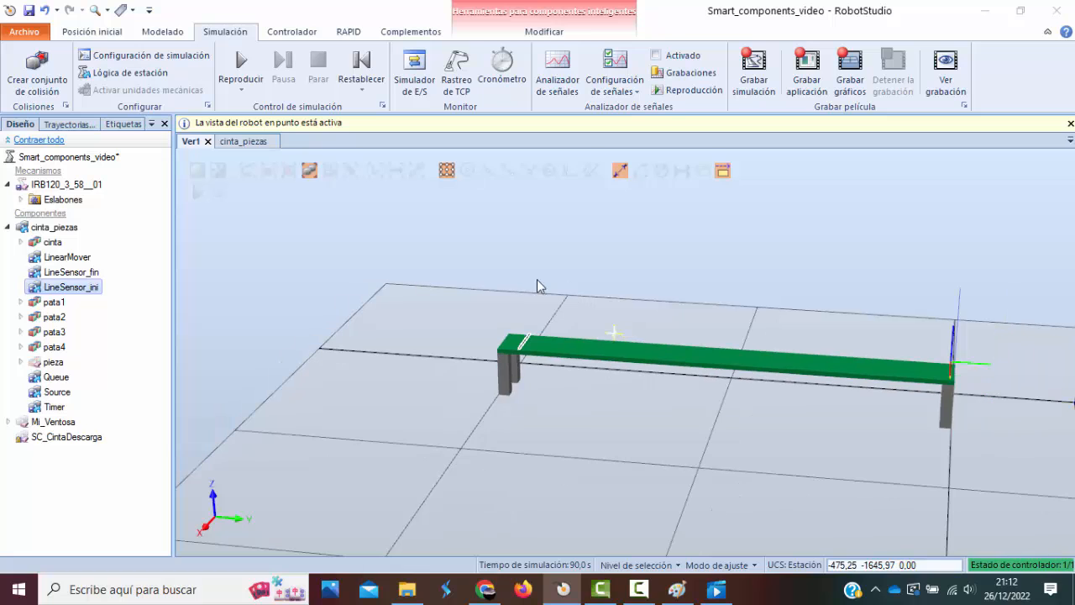
left_click(255, 232)
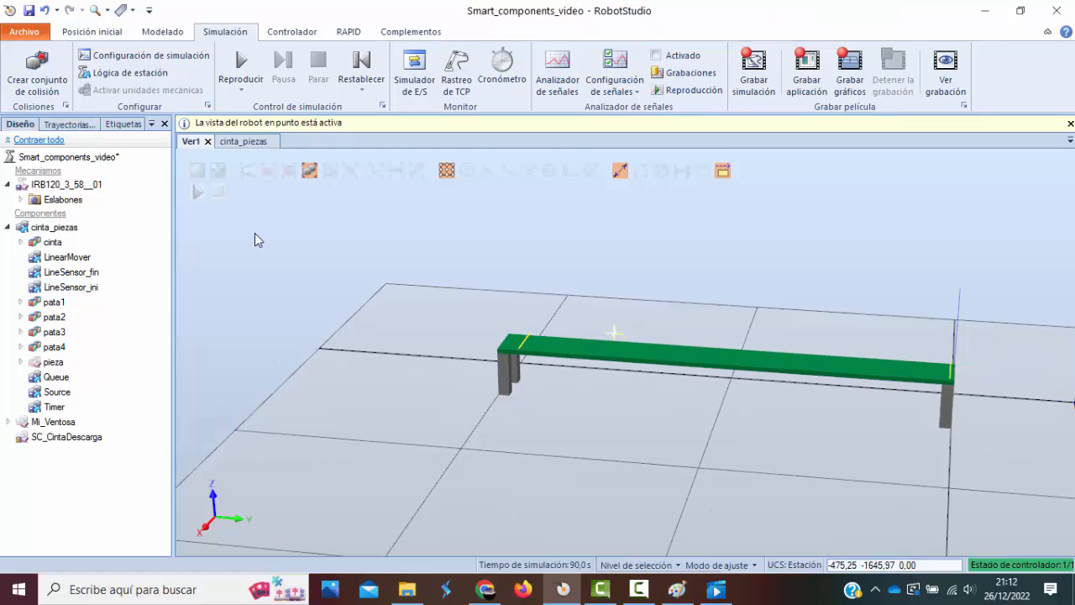
double_click(78, 287)
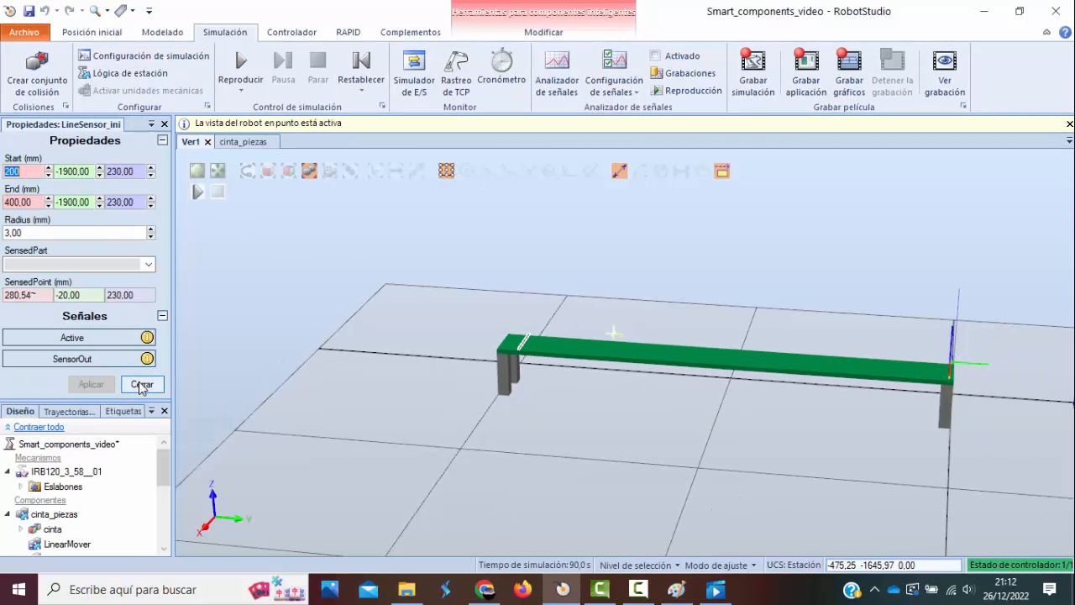
left_click(142, 384)
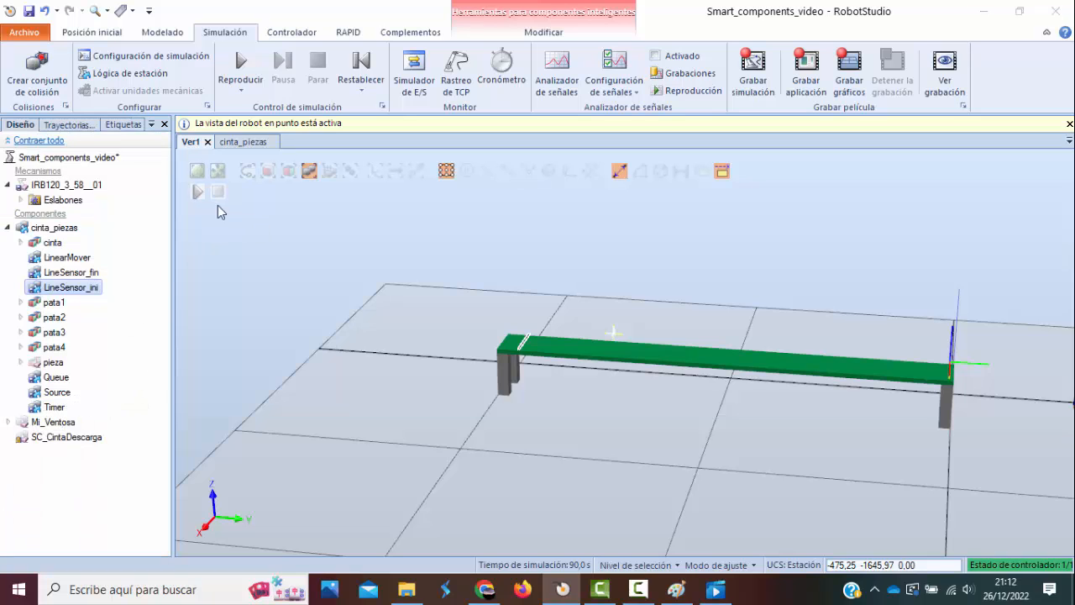
left_click(197, 192)
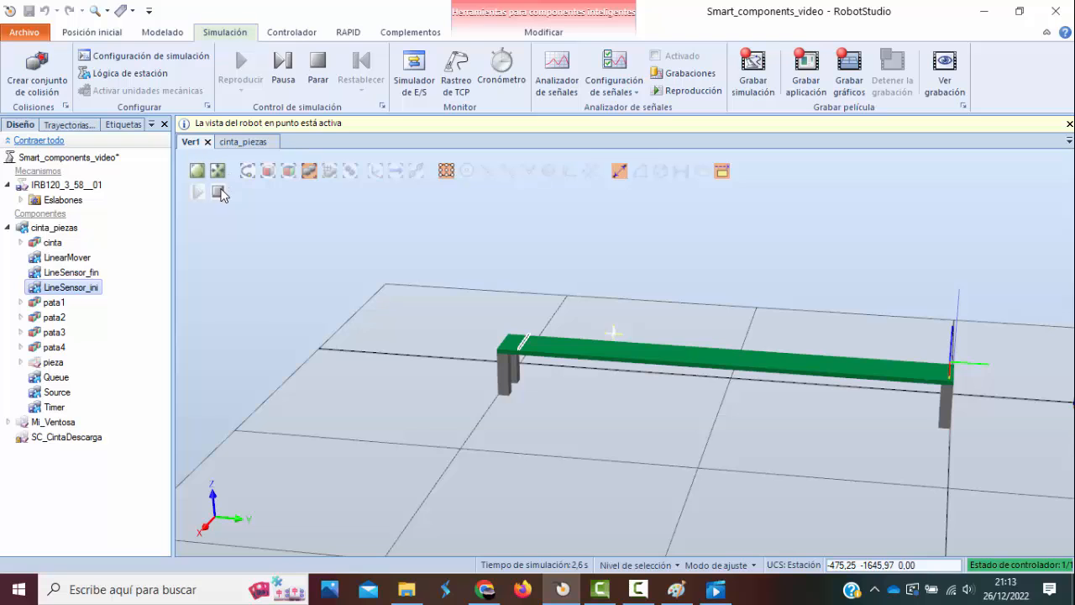
left_click(219, 193)
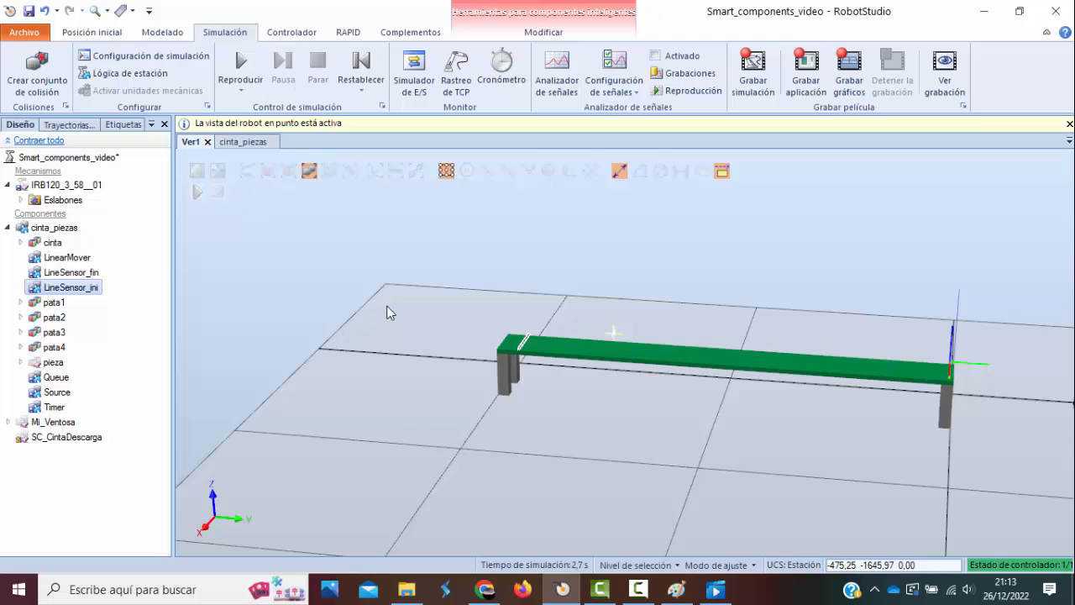
In the cinta_piezas design diagram, move the LineSensor_ini block between Timer and Source and add a LogicGate block below it.
left_click(244, 142)
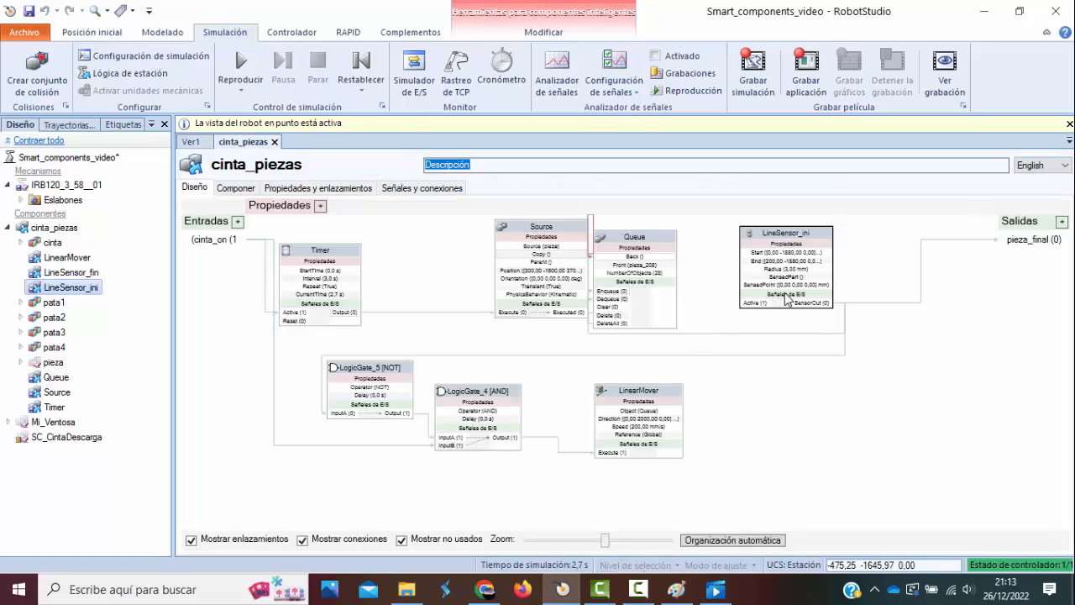
left_click_drag(806, 241, 441, 227)
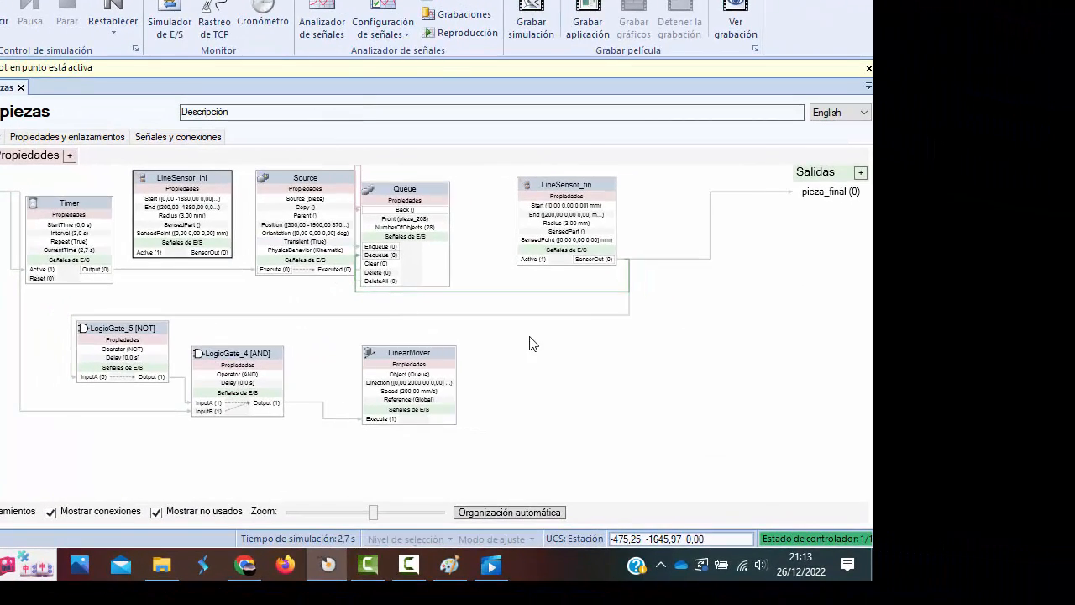
right_click(533, 344)
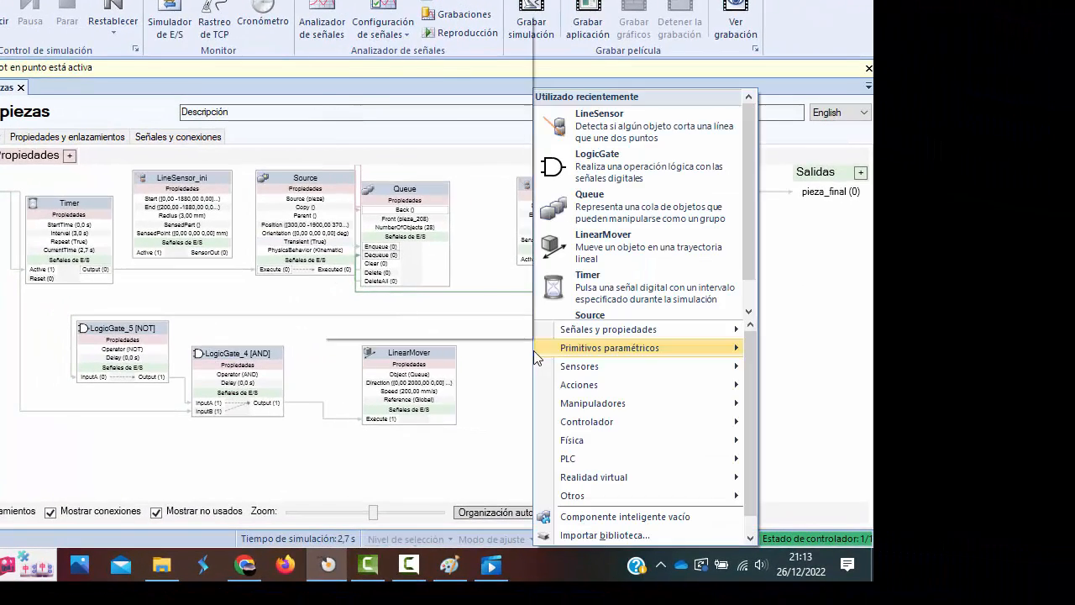
mouse_move(534, 349)
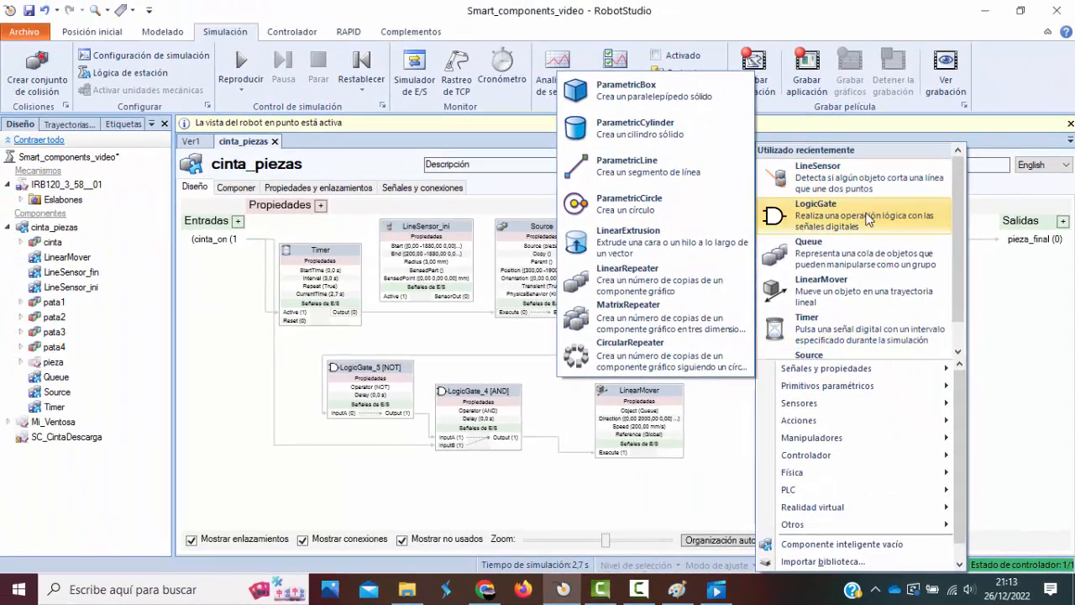
left_click(661, 168)
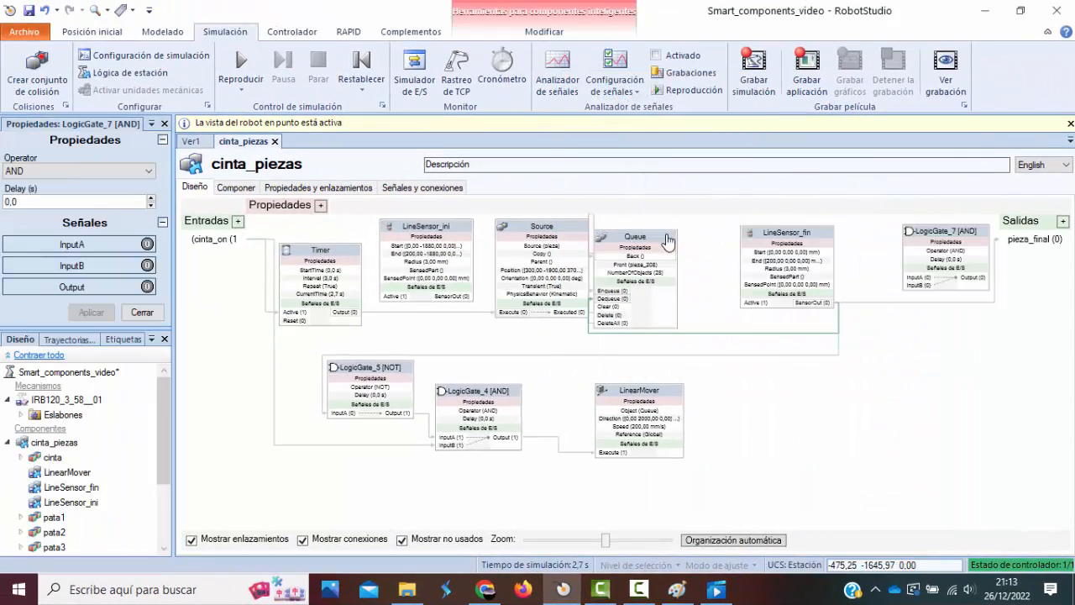
left_click_drag(937, 237, 423, 324)
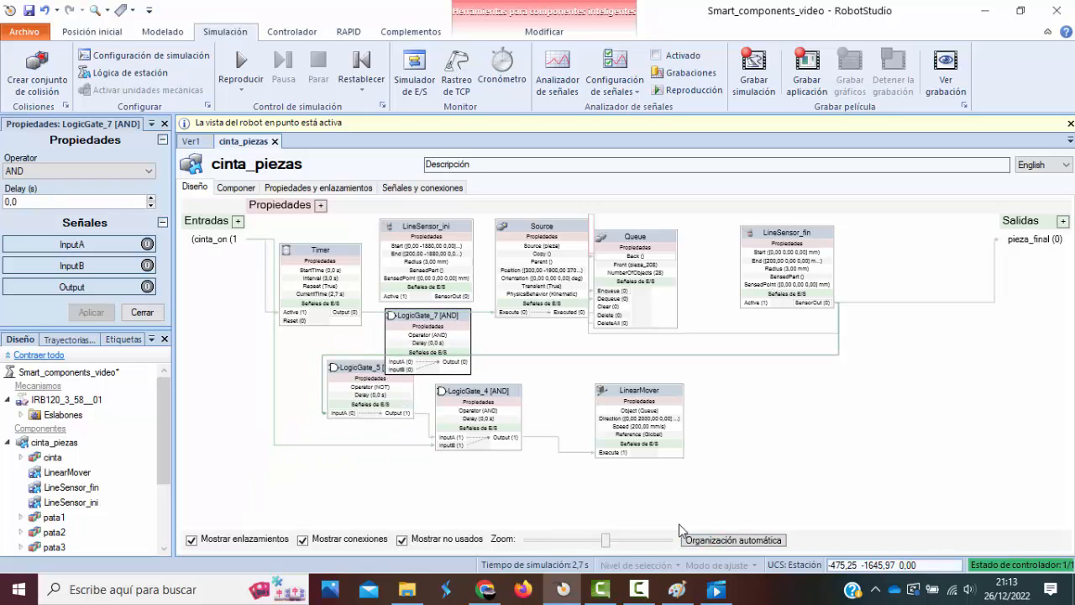
Close the LogicGate_7 properties, spread out the overlapping logic gate and LinearMover blocks, and auto-arrange the cinta_piezas diagram.
scroll(775, 393, "down", 1)
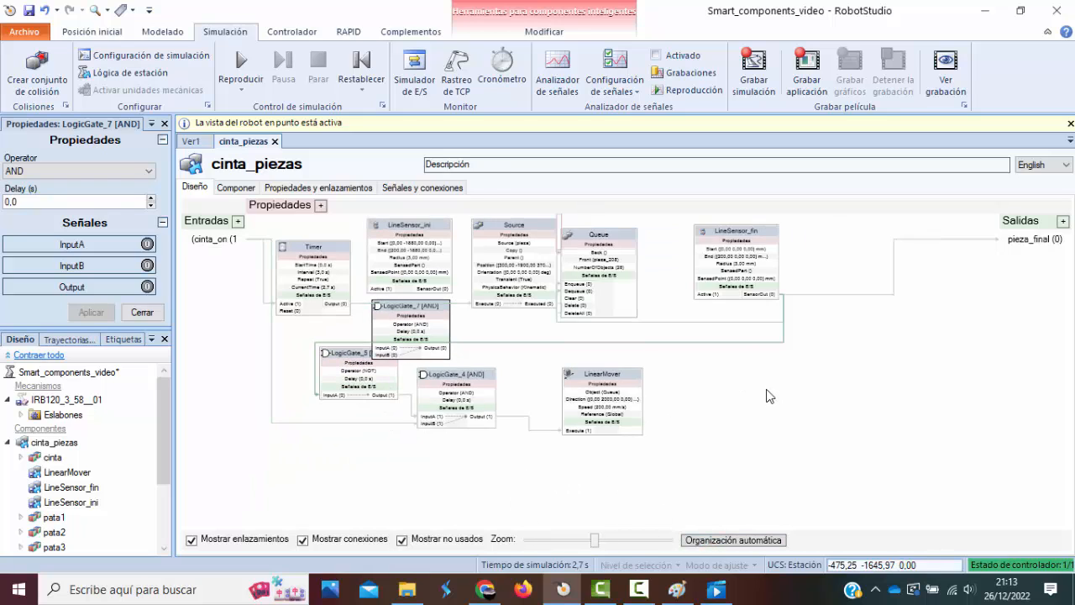
left_click(360, 410)
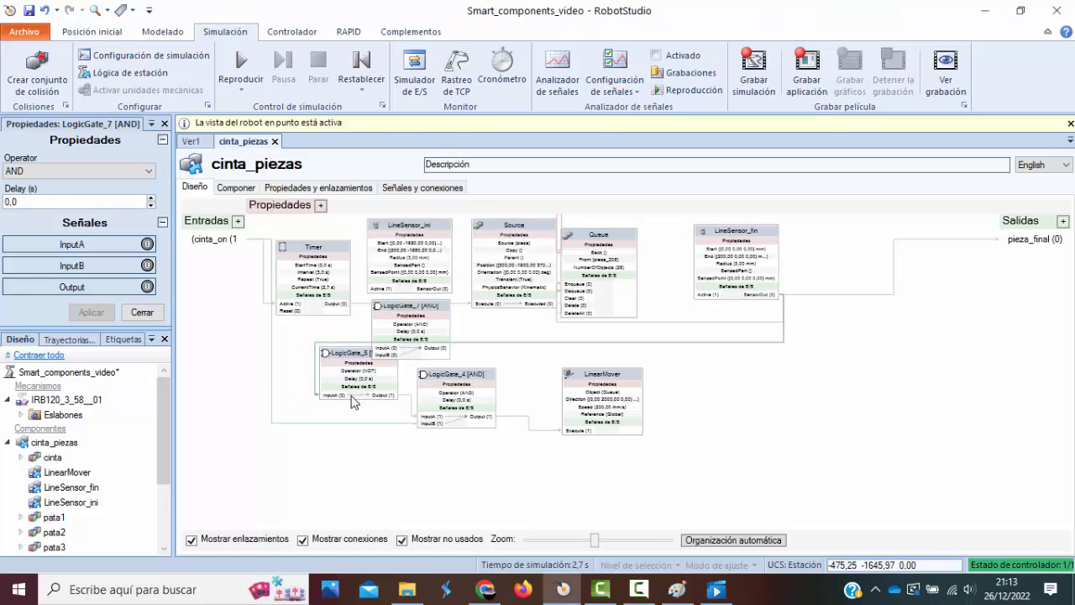
left_click(165, 123)
left_click_drag(344, 353, 304, 369)
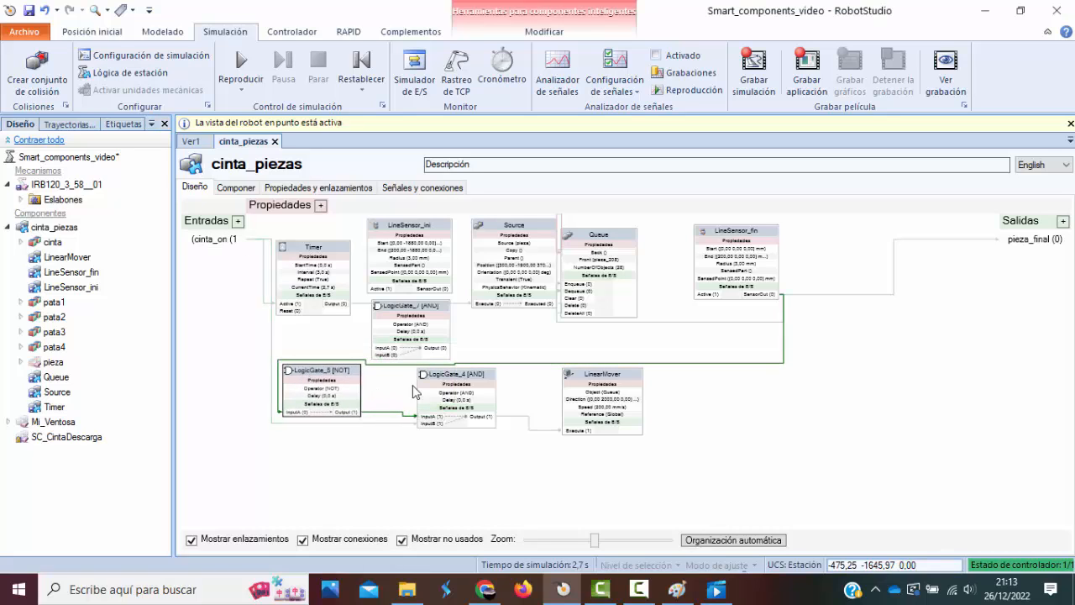
left_click_drag(458, 375, 465, 414)
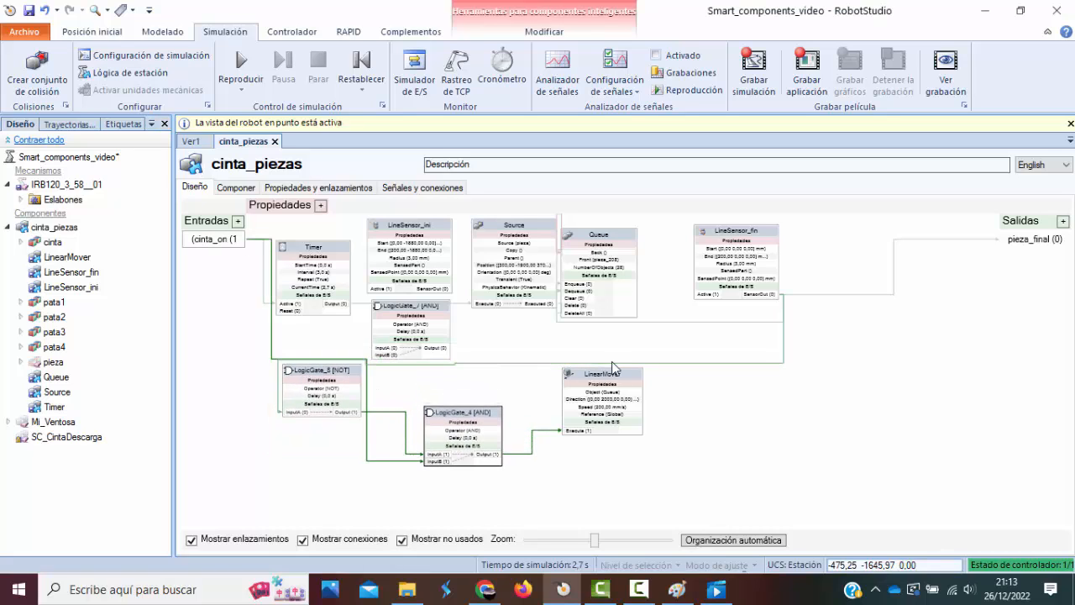
left_click_drag(614, 379, 633, 406)
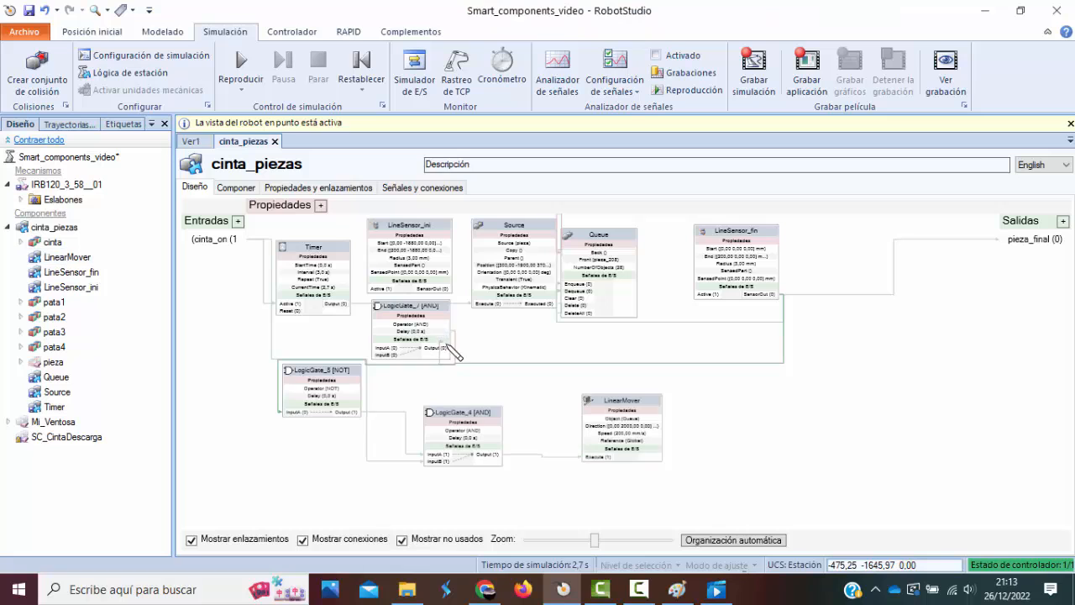
left_click_drag(422, 315, 438, 334)
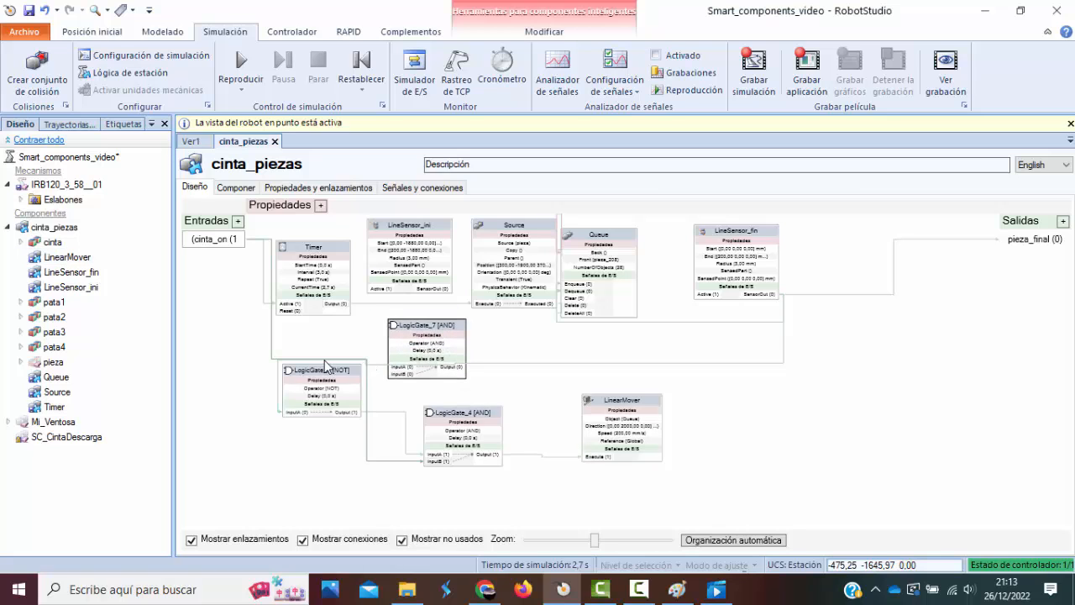
left_click_drag(325, 378, 301, 425)
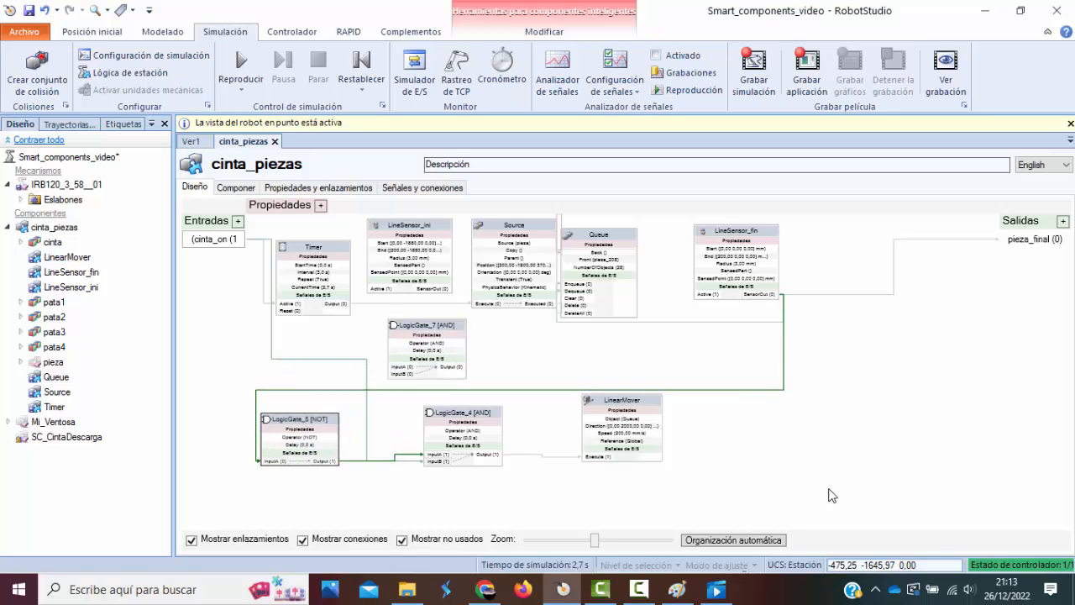
left_click(781, 540)
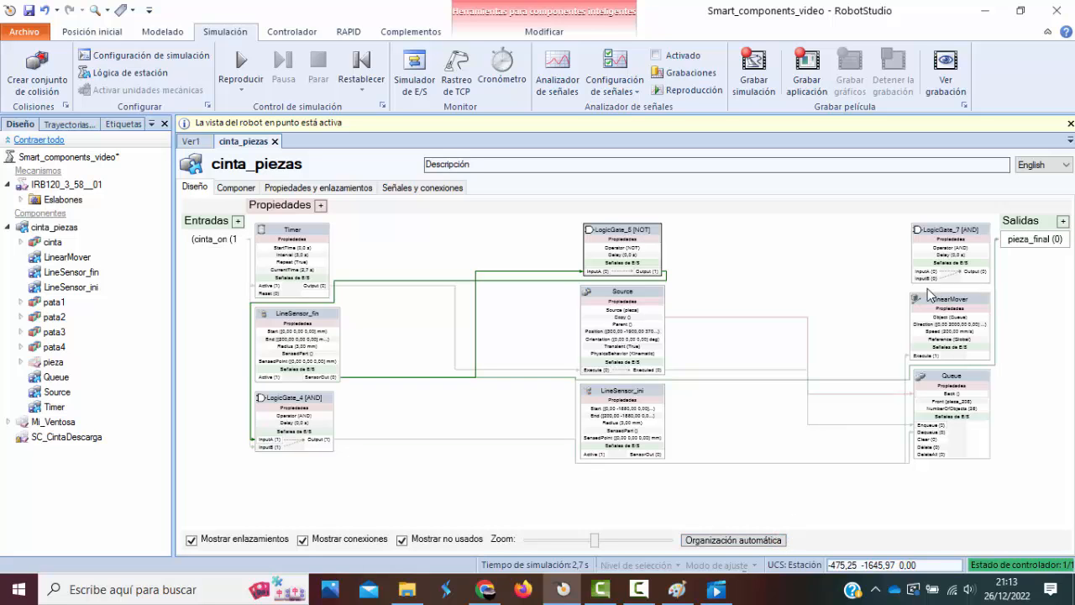
Move LogicGate_7 into the free space beside LogicGate_5 and try to connect LineSensor_ini's SensorOut directly to its InputB.
left_click_drag(952, 221, 760, 233)
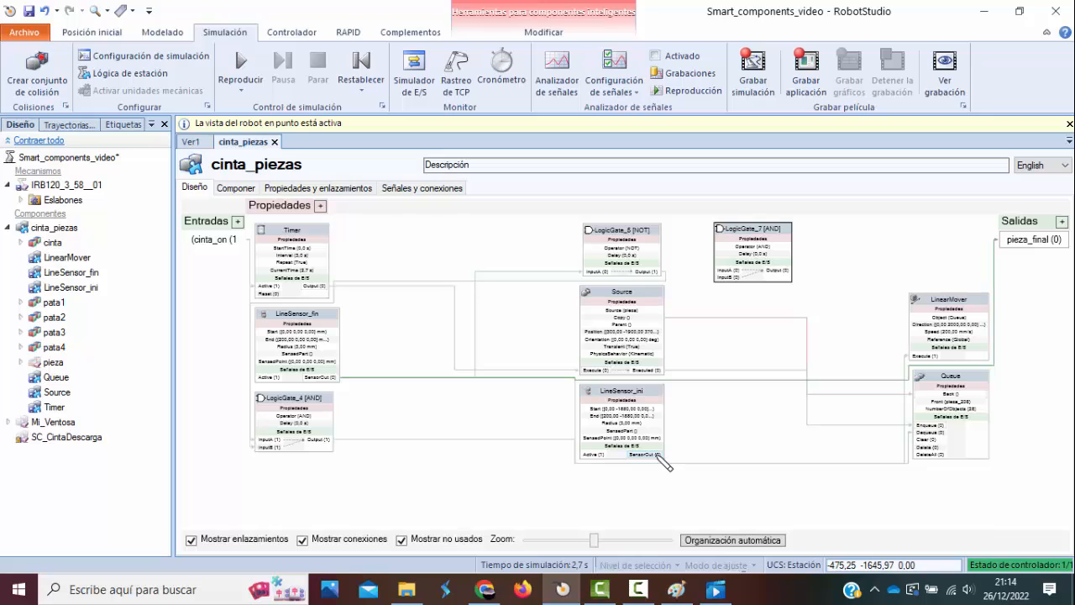
left_click_drag(658, 456, 727, 285)
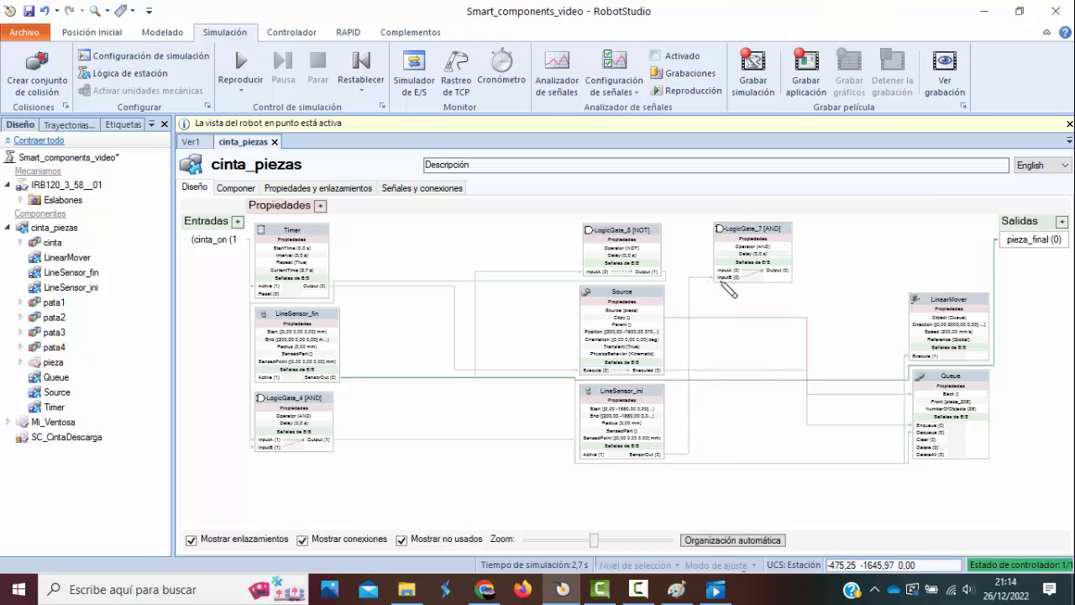
left_click_drag(728, 286, 722, 281)
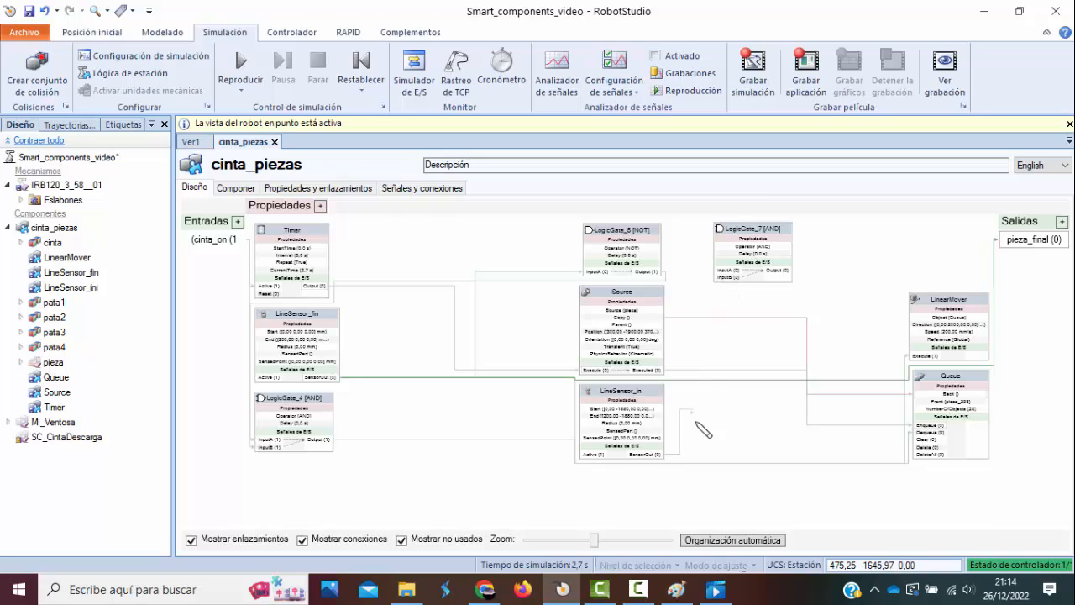
left_click_drag(762, 233, 796, 232)
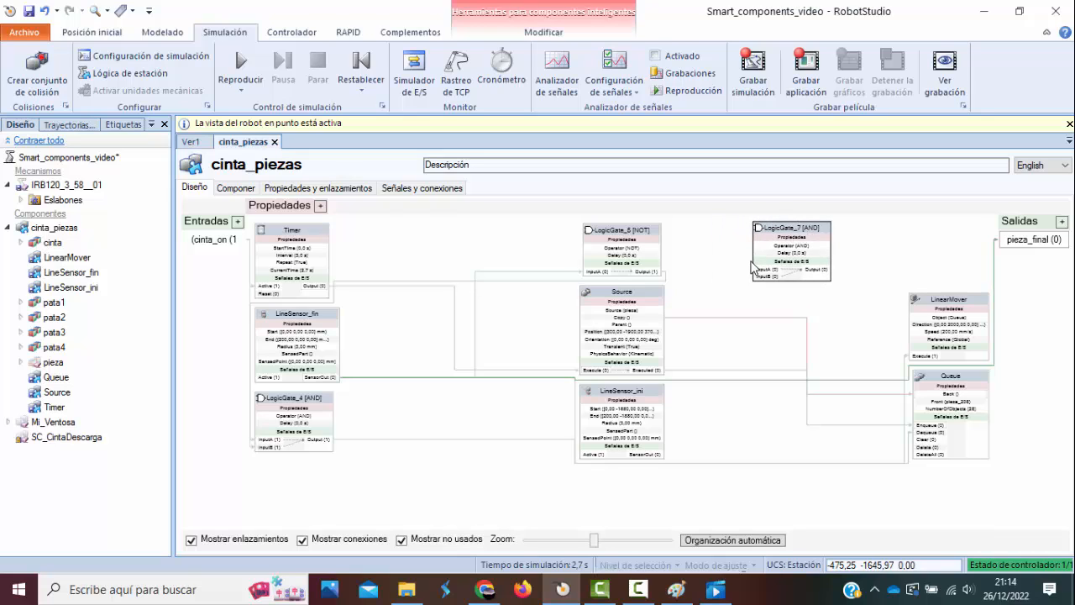
Add another LogicGate with the NOT operator and place its block beside LineSensor_ini.
right_click(705, 270)
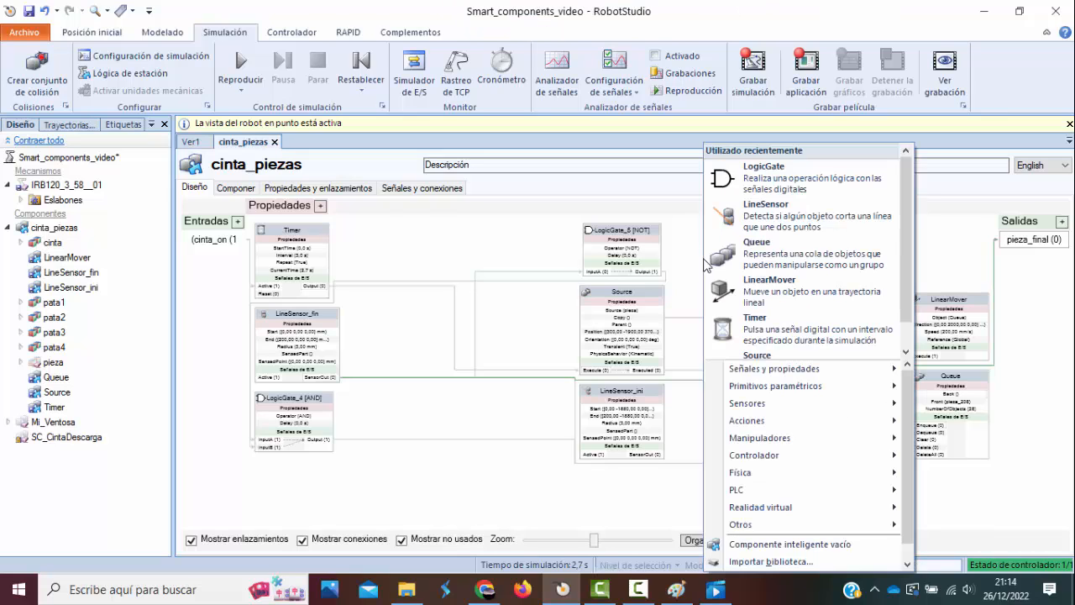
left_click(771, 177)
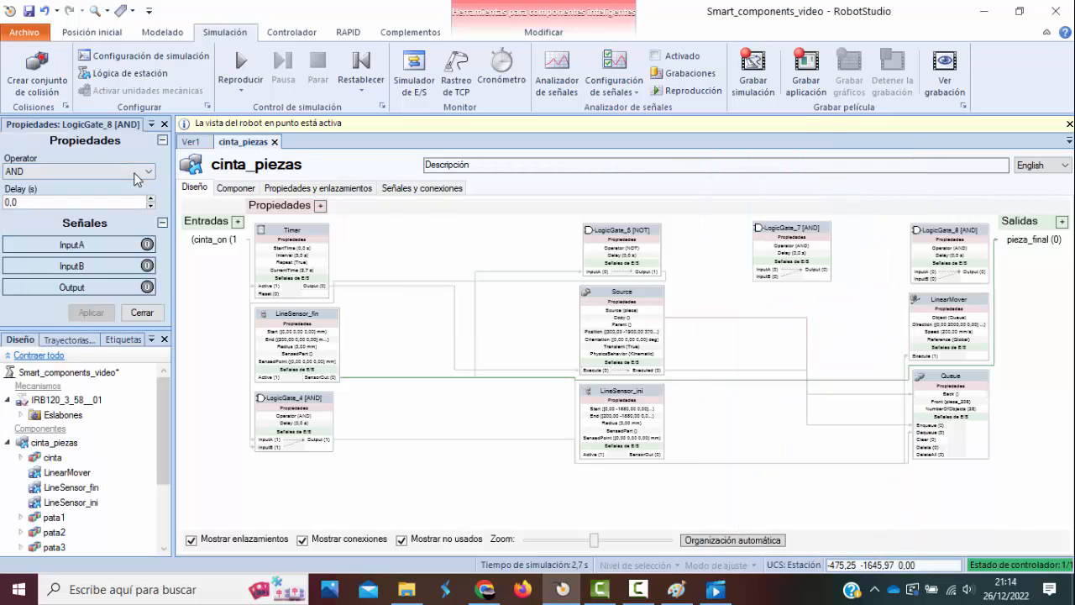
left_click(139, 171)
left_click(53, 217)
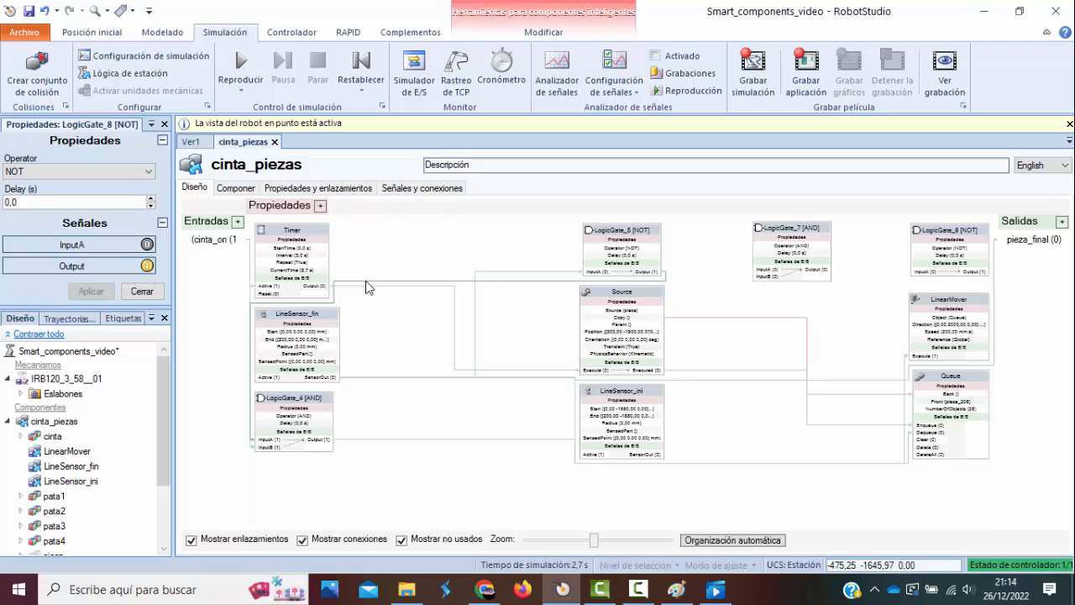
left_click(142, 290)
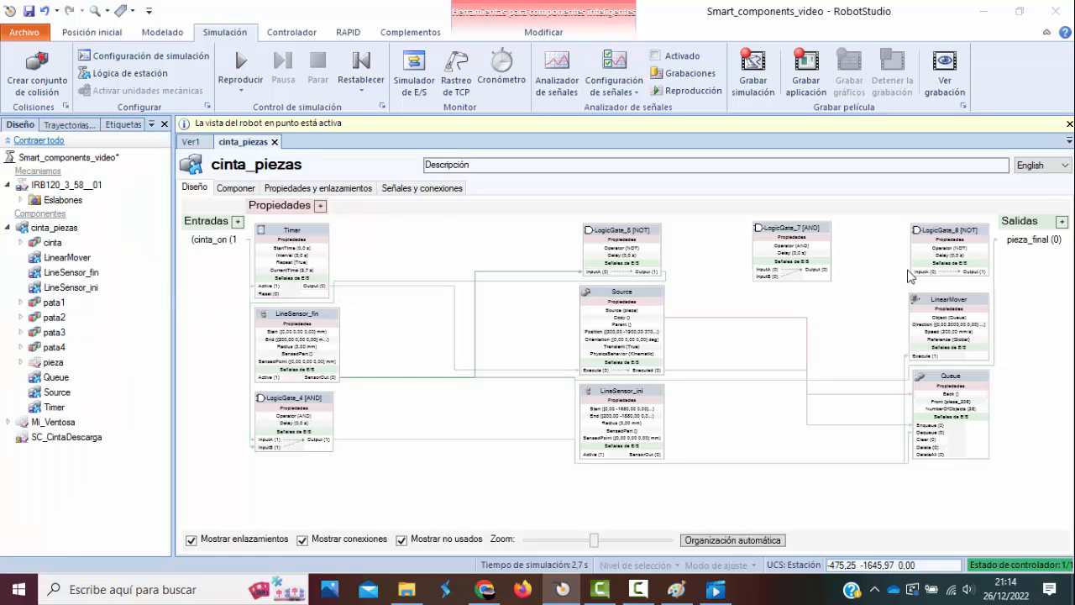
left_click_drag(935, 239, 720, 417)
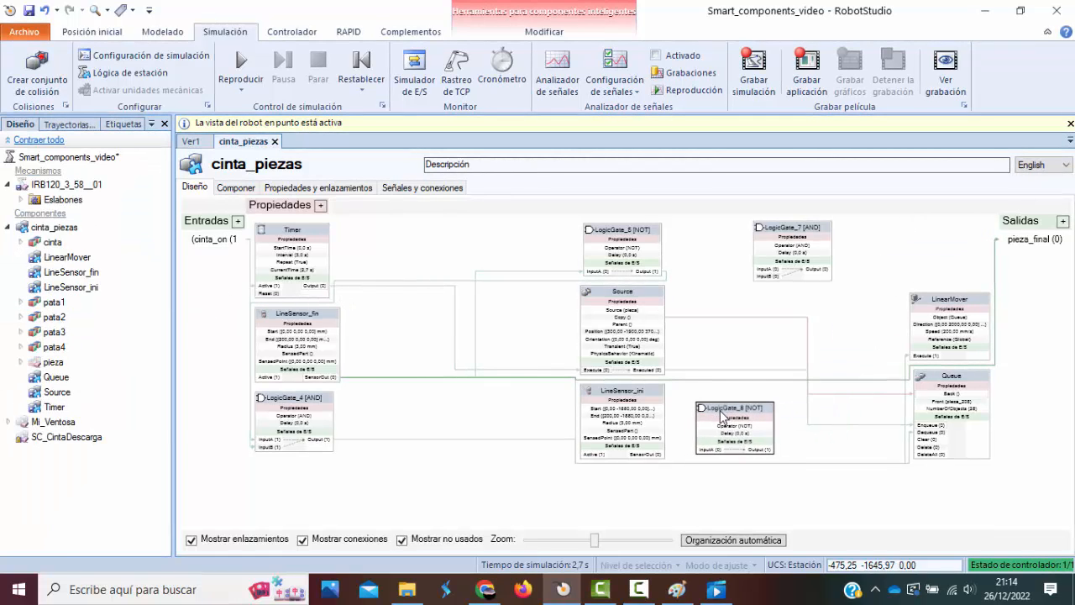
Connect LineSensor_ini's SensorOut through the new NOT gate to InputB of LogicGate_7, and delete the Timer Output to Source Execute connection.
left_click_drag(661, 457, 760, 277)
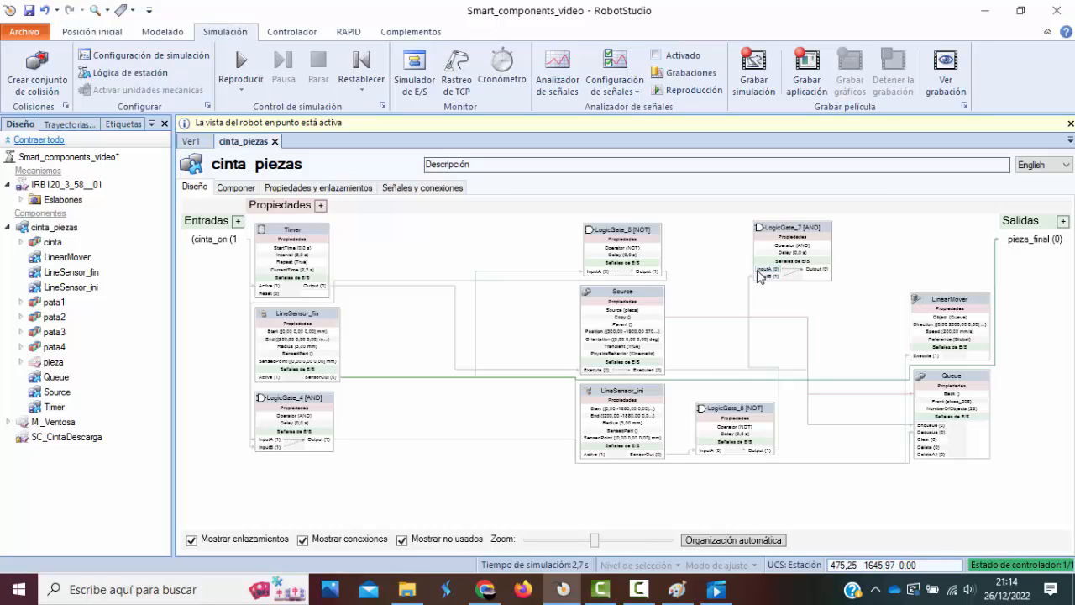
left_click_drag(757, 270, 330, 290)
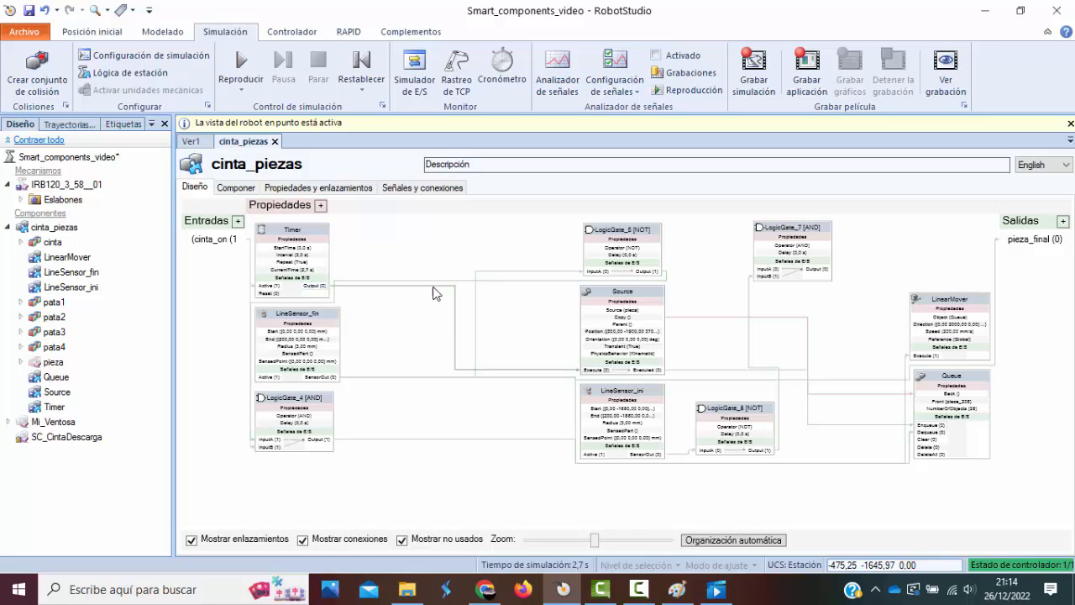
left_click(536, 370)
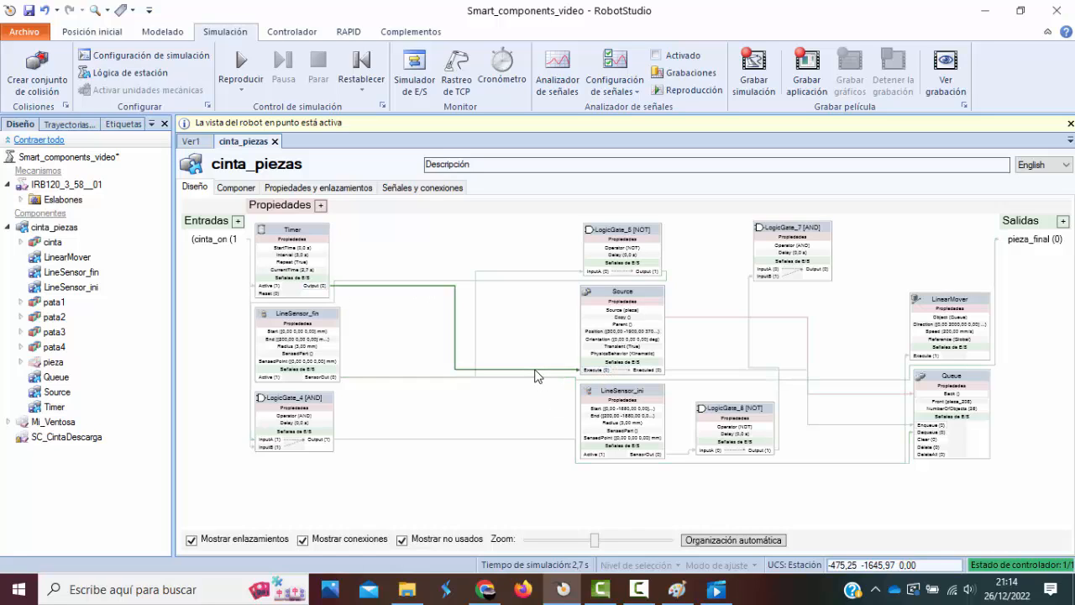
key("Delete")
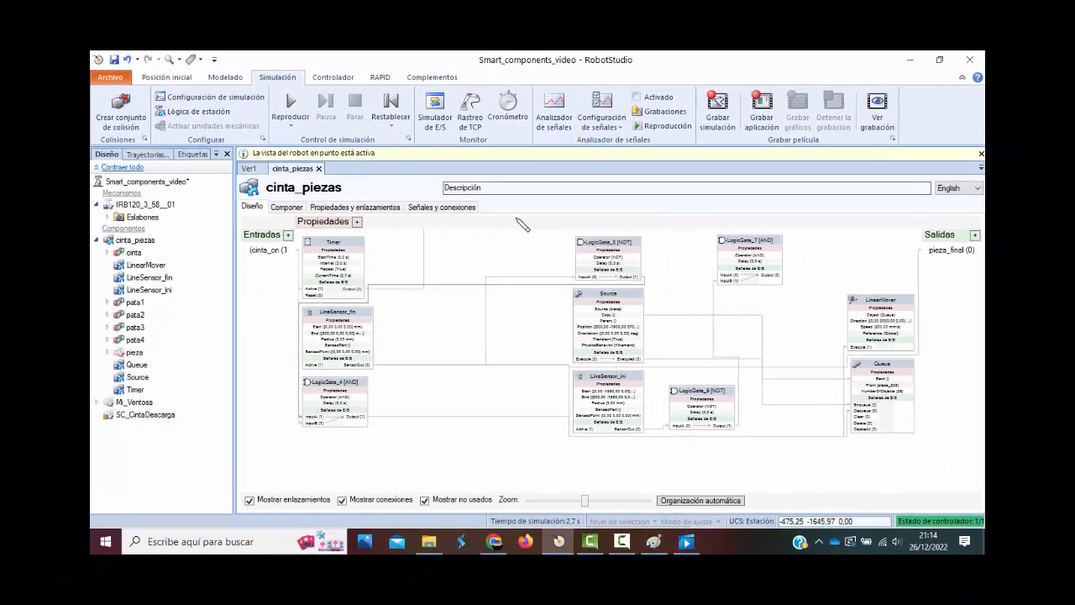
Connect the Timer Output to LogicGate_7's InputA and its Output to Source's Execute, and auto-arrange the diagram.
left_click_drag(713, 270, 718, 274)
left_click_drag(359, 289, 724, 283)
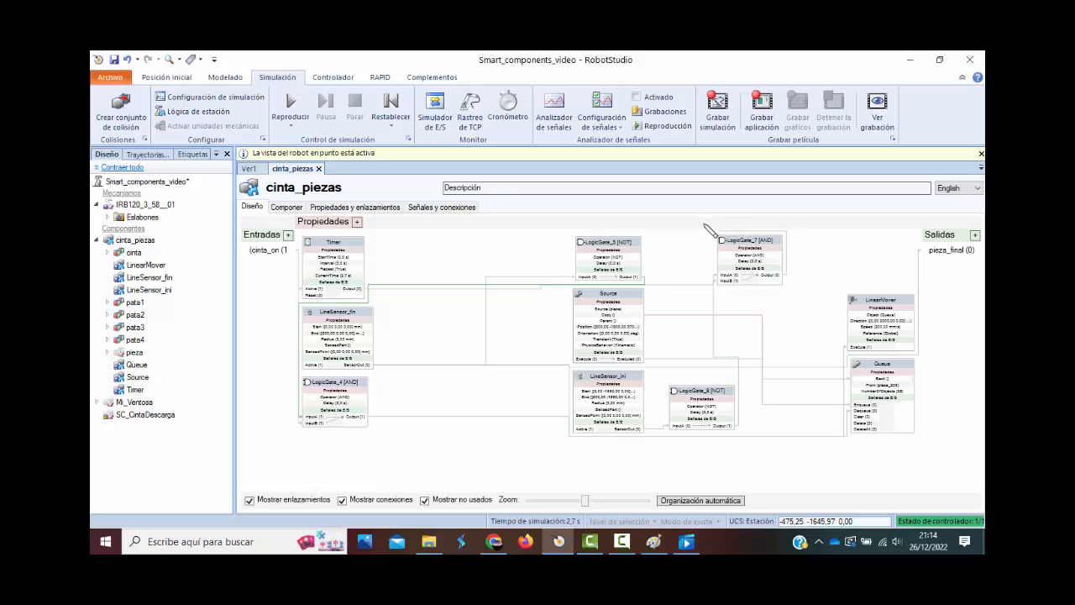
mouse_move(528, 289)
left_mouse_down()
mouse_move(554, 359)
mouse_move(576, 360)
left_mouse_up()
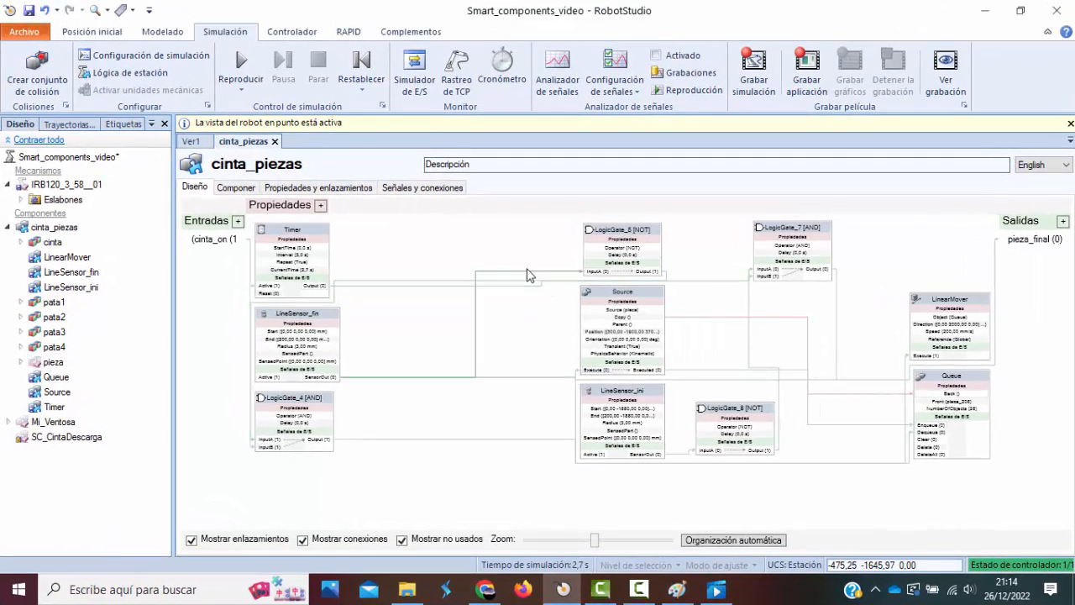
left_click(743, 541)
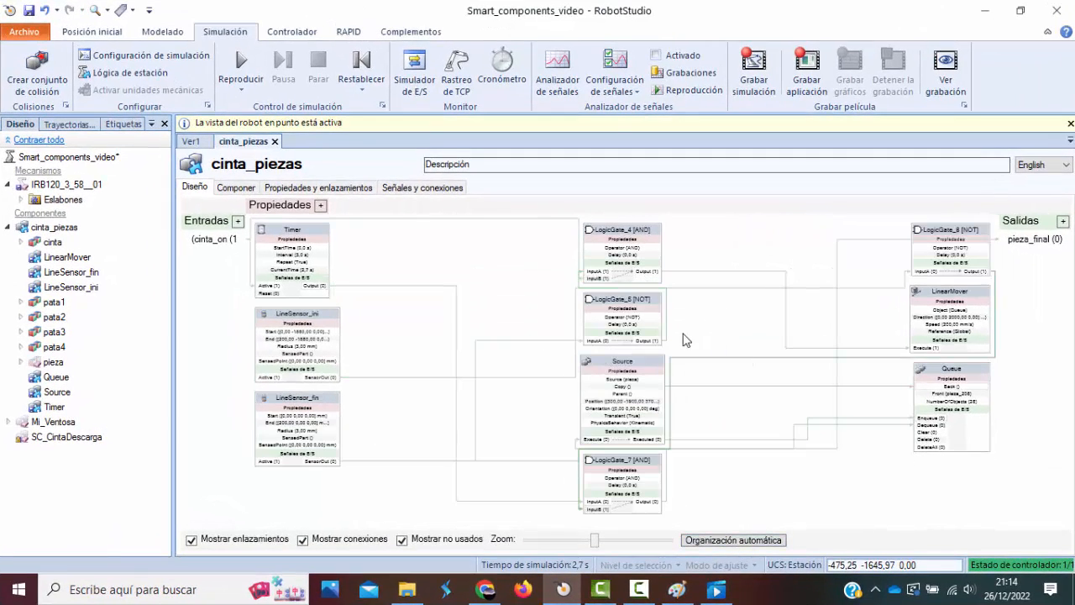
Trace the signal connections of Source, Timer, LineSensor_fin and LineSensor_ini through the logic gates in the diagram.
left_click(641, 366)
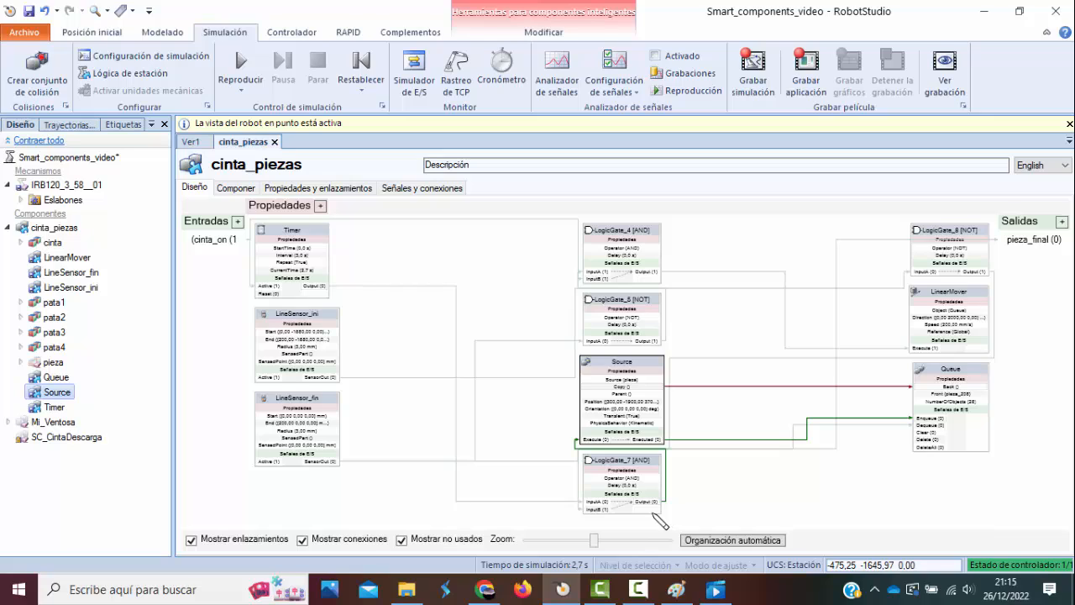
left_click(542, 503)
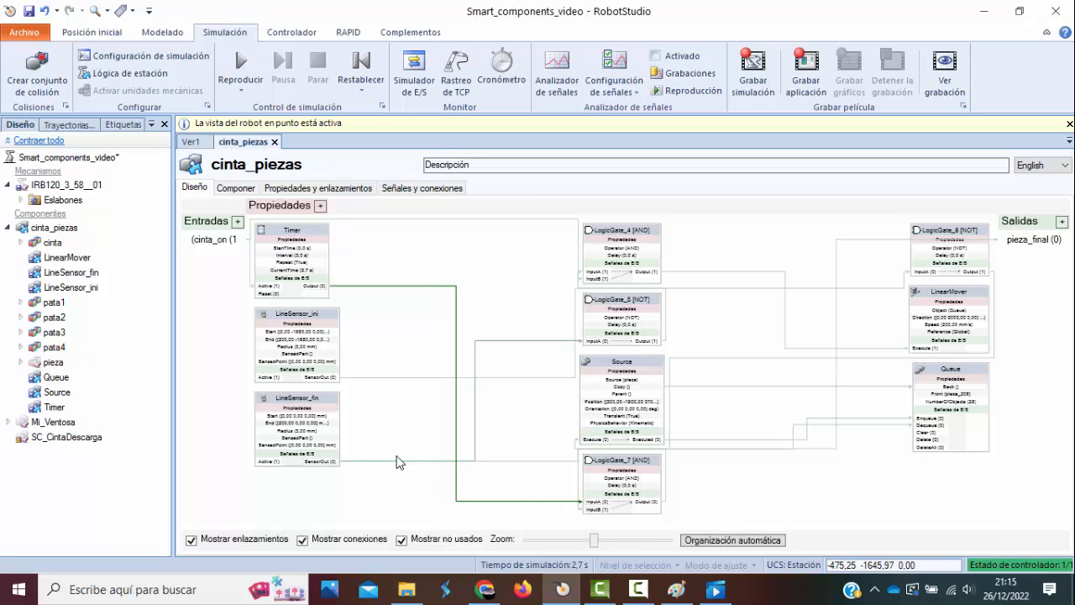
left_click(396, 462)
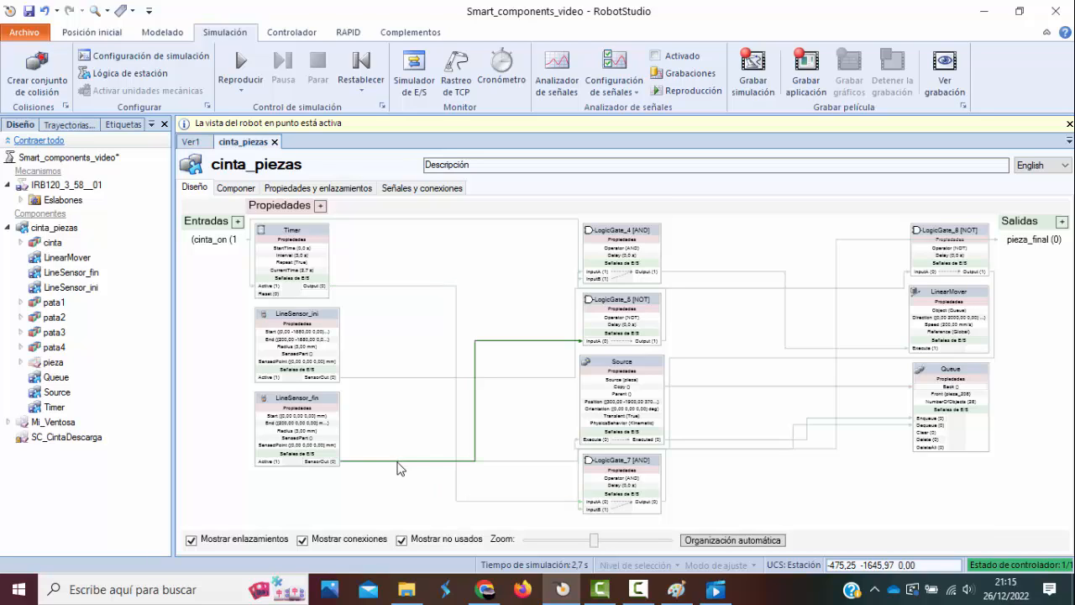
left_click(579, 483)
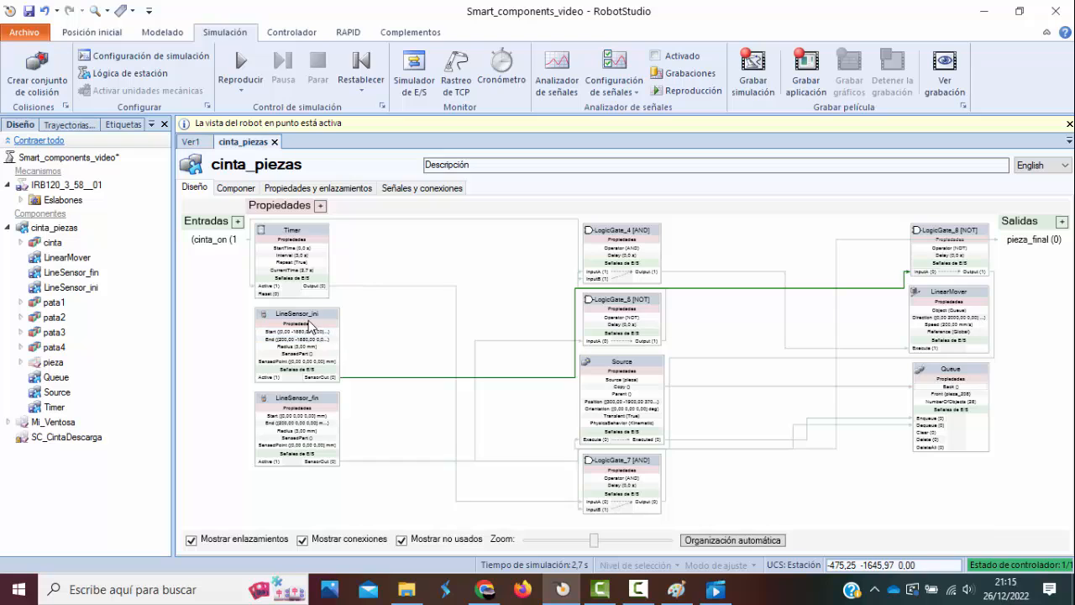
Run the simulation in the 3D view, examine the pieces at both belt sensors, and check the live signals in the cinta_piezas diagram.
left_click(190, 142)
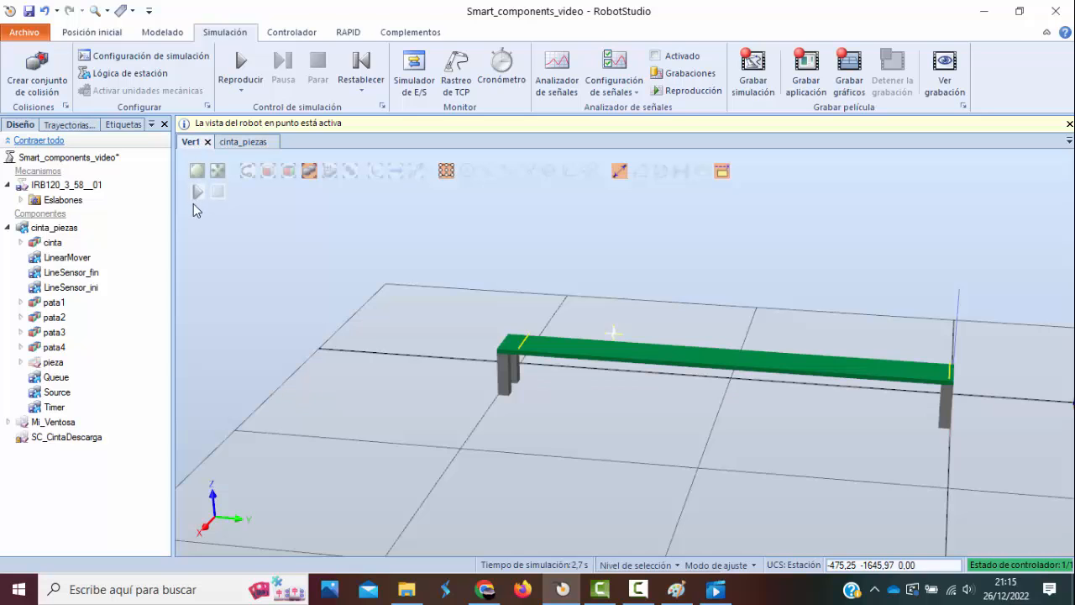
left_click(197, 194)
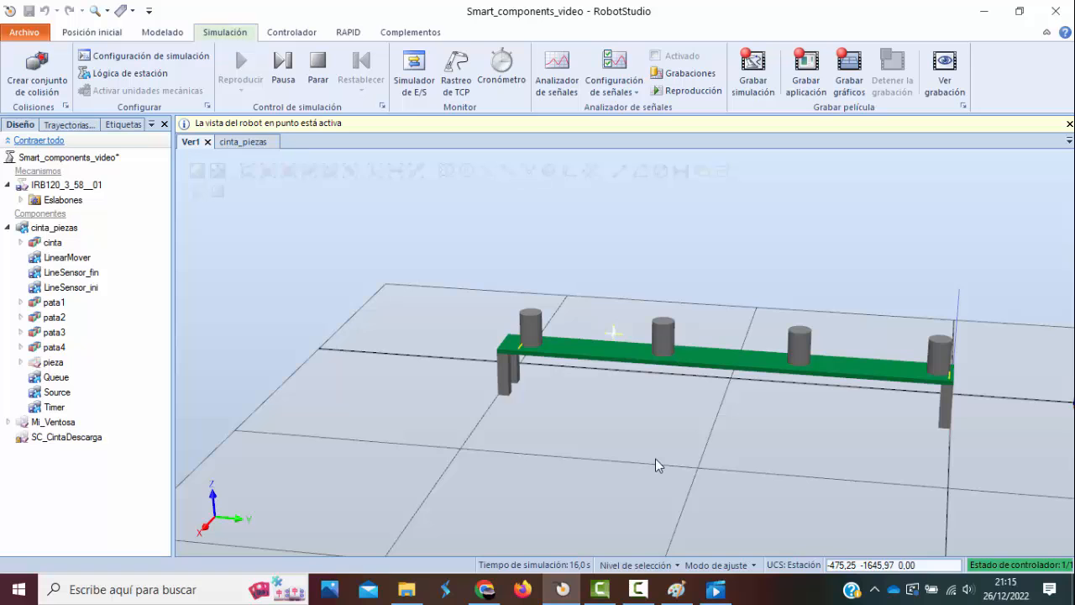
scroll(515, 361, "up", 4)
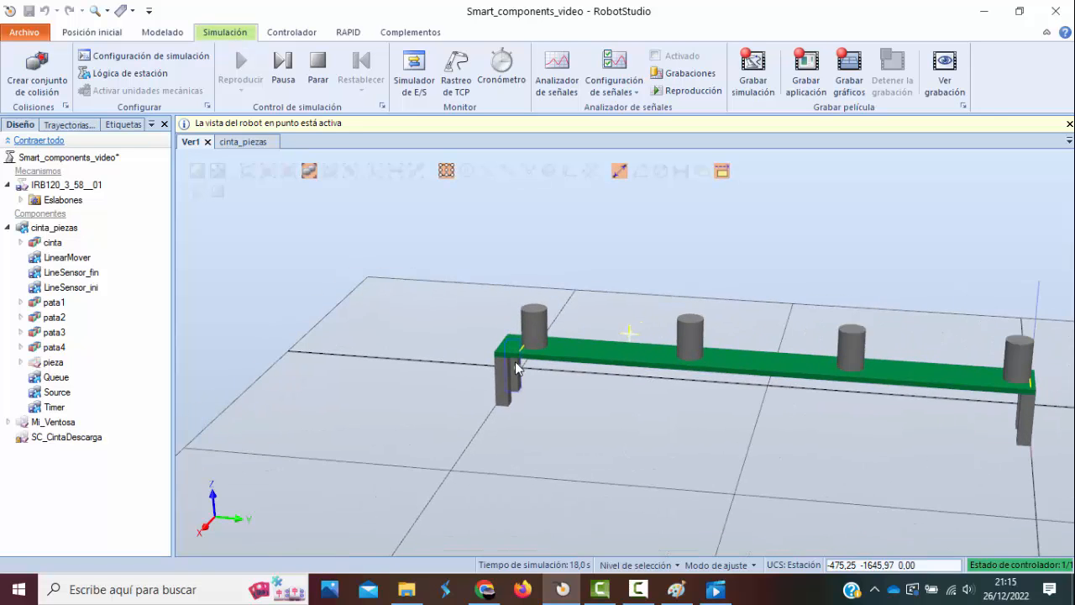
scroll(514, 360, "up", 3)
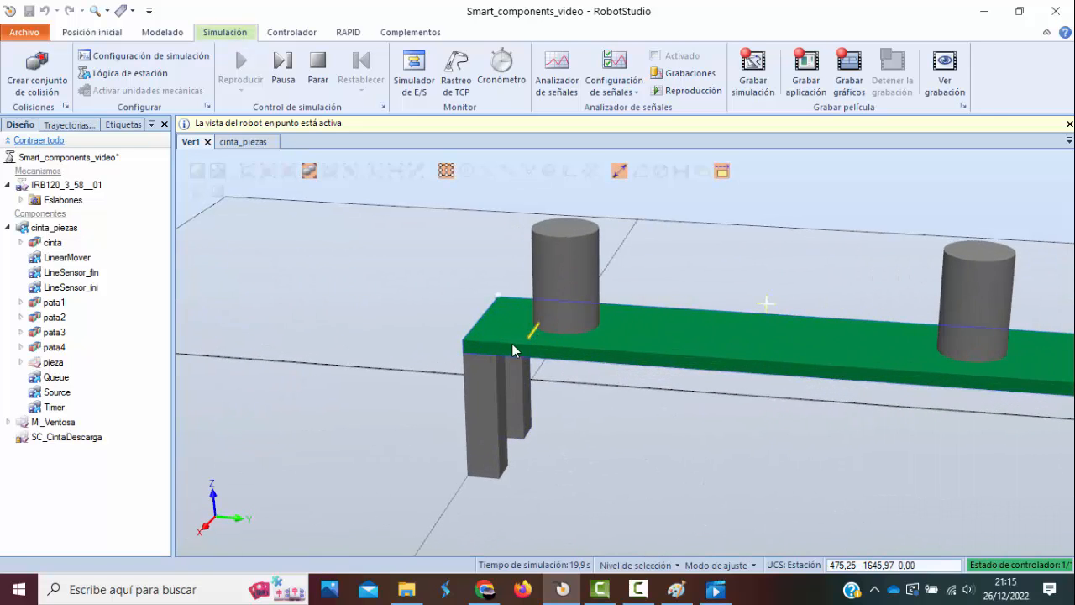
scroll(560, 326, "down", 6)
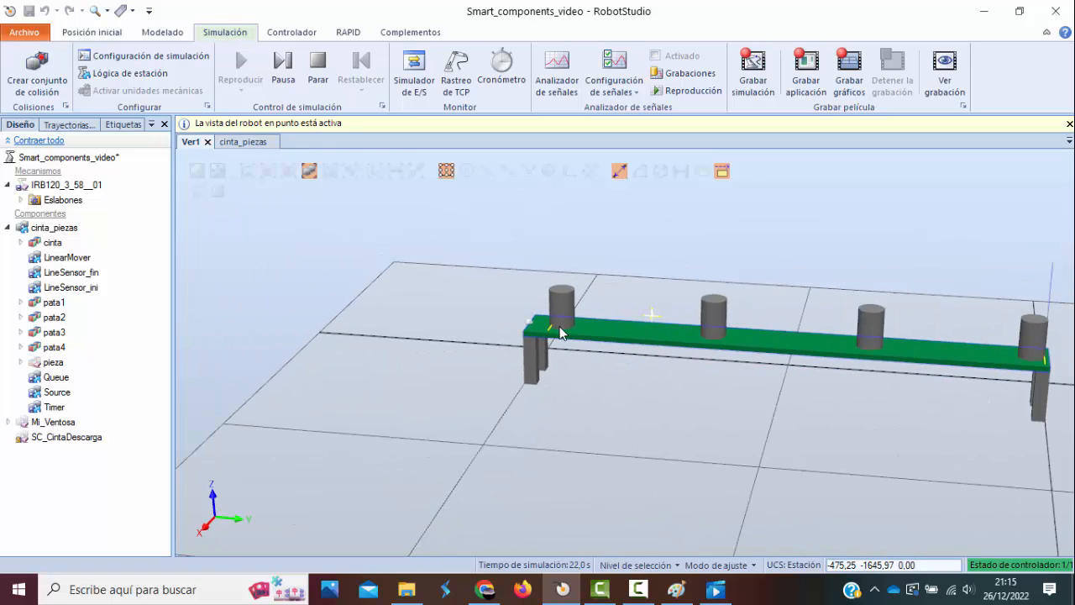
scroll(790, 370, "up", 1)
scroll(788, 368, "down", 1)
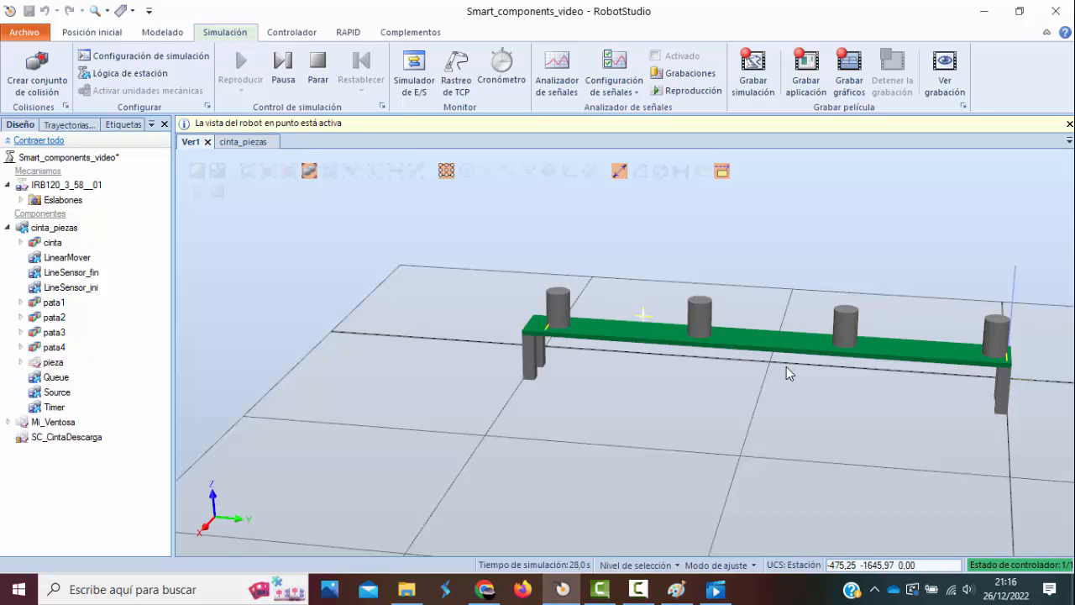
left_click(245, 141)
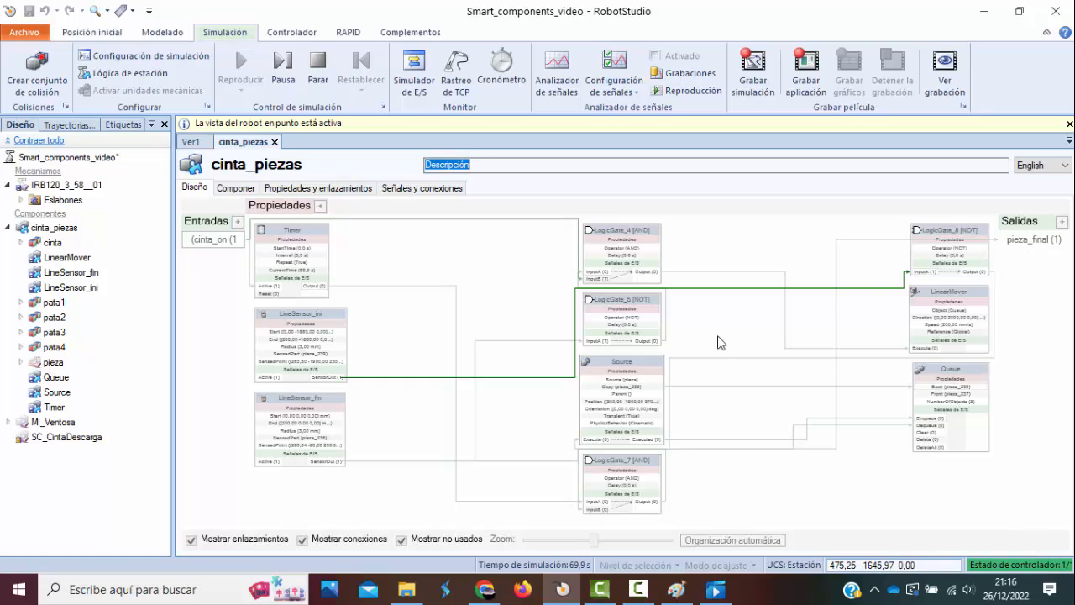
Stop the simulation in the 3D view and start saving the cinta_piezas component as a library.
left_click(190, 143)
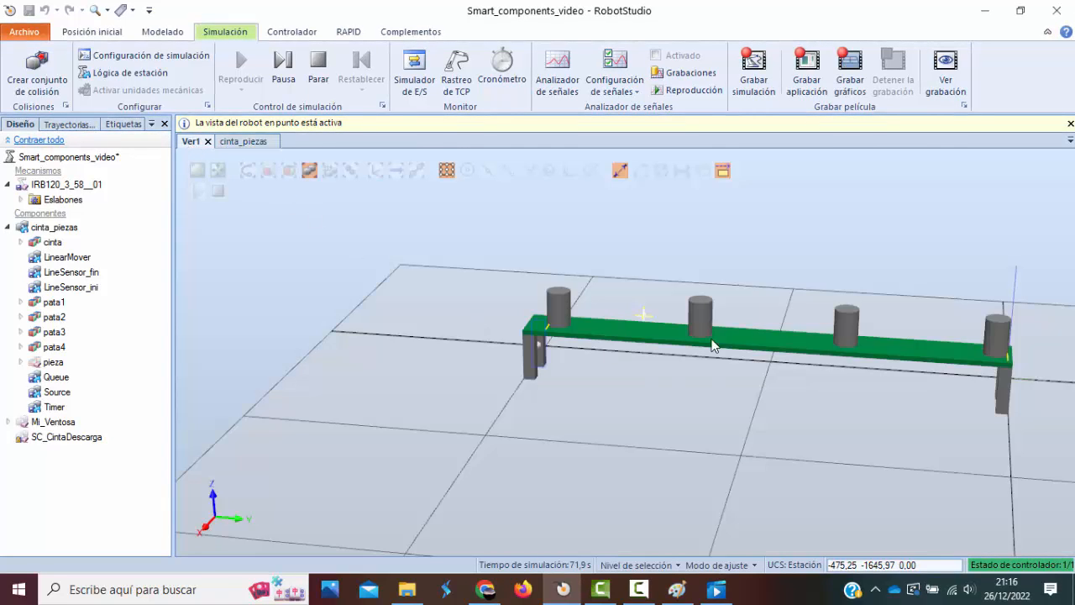
left_click(217, 196)
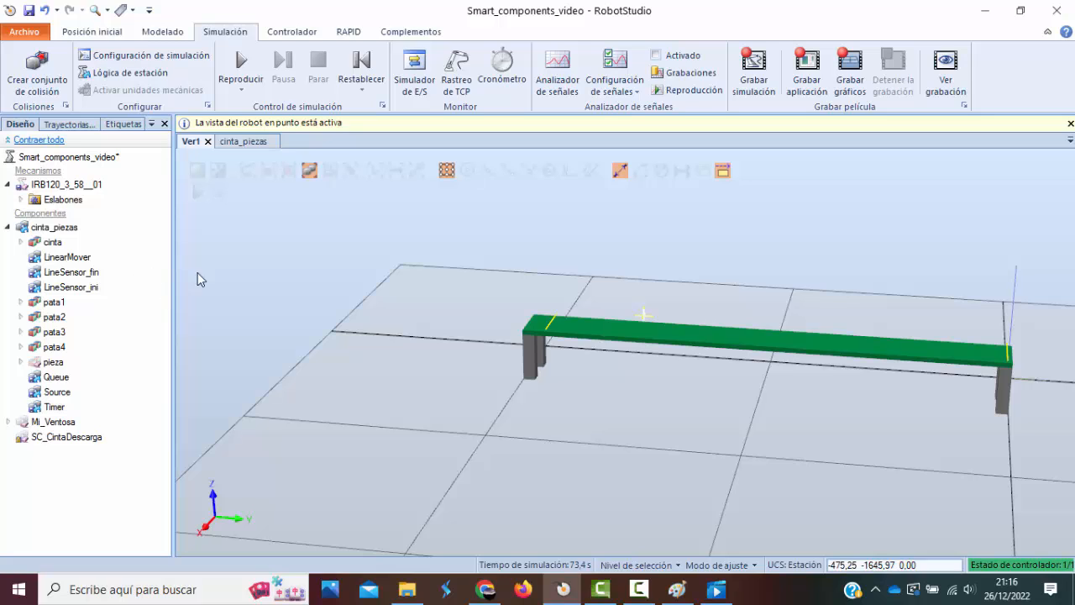
left_click(72, 230)
left_click(80, 233)
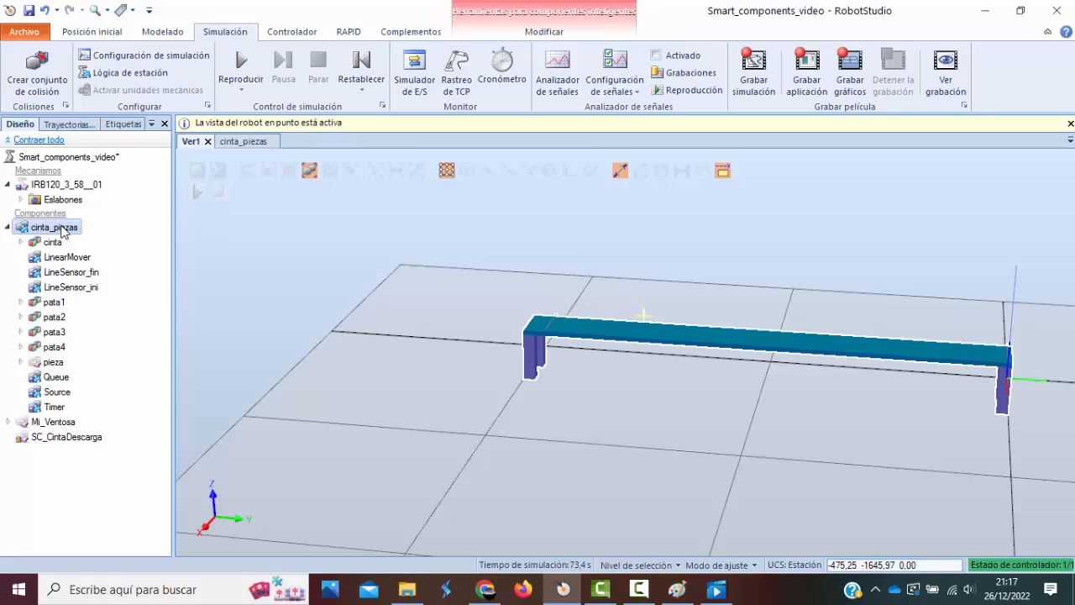
right_click(63, 233)
left_click(105, 237)
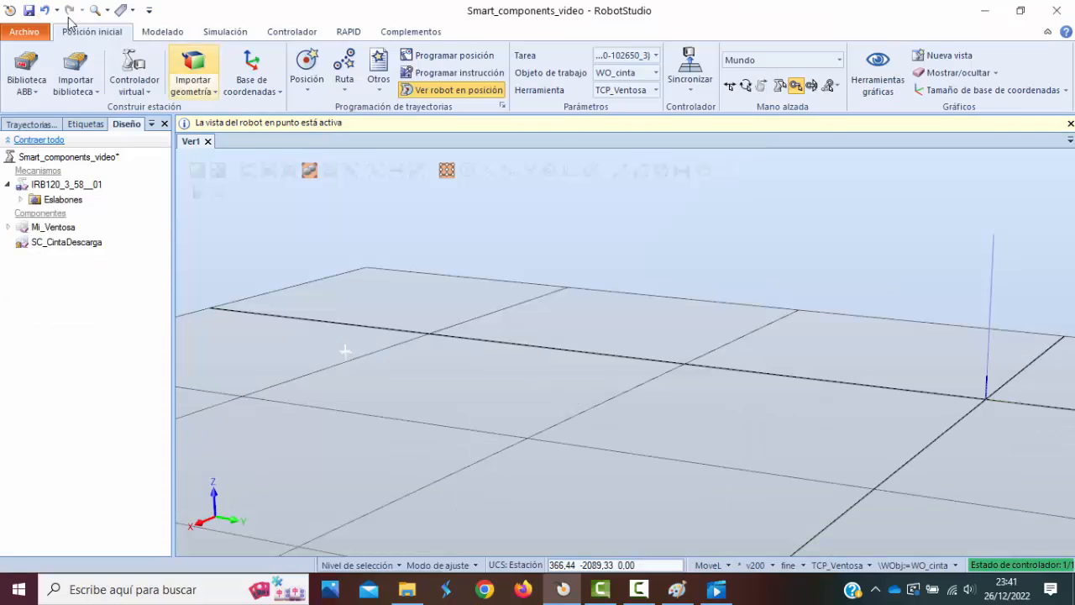
Import the cinta_piezas_j2 library file from the RobotStudio Libraries folder into the station.
left_click(95, 94)
left_click(115, 216)
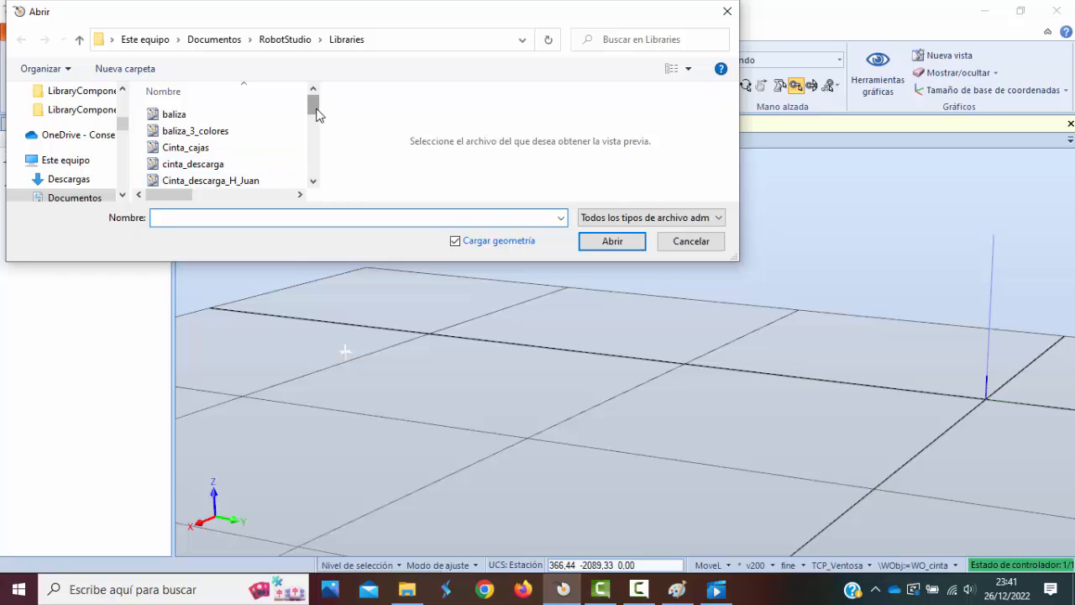
left_click_drag(315, 114, 318, 135)
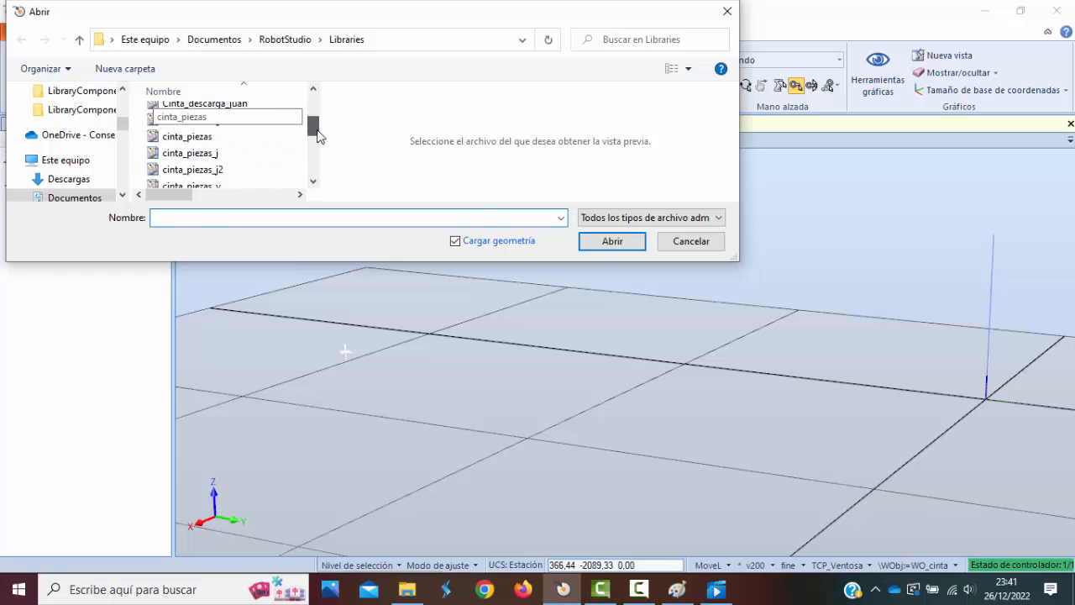
left_click(192, 169)
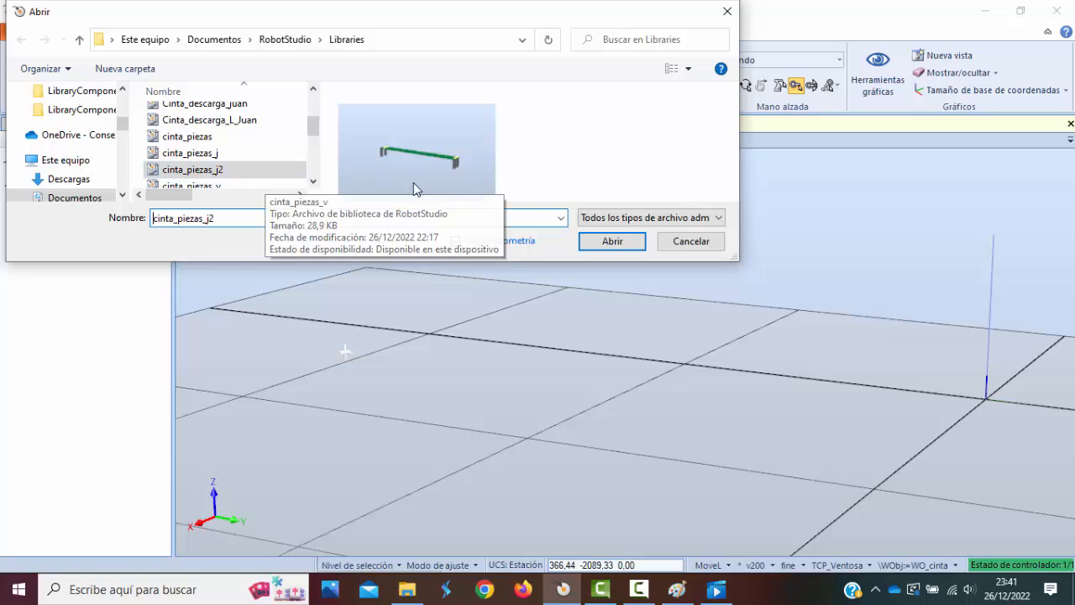
left_click(639, 245)
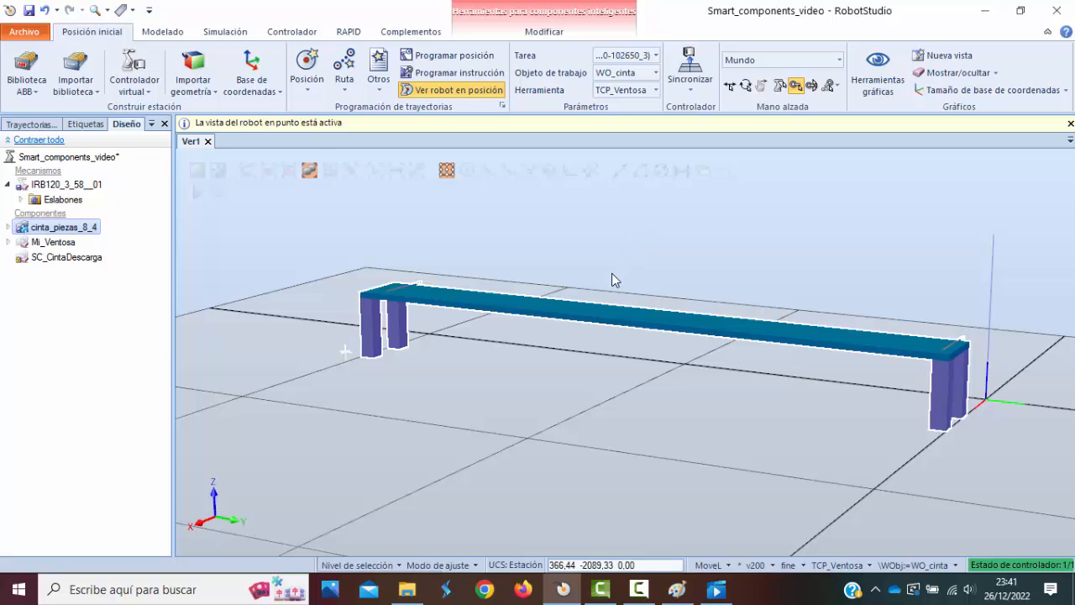
Run the simulation with the imported belt until a piece reaches the end sensor, and stop it.
mouse_move(613, 271)
left_mouse_down("ctrl+shift")
mouse_move(603, 278)
mouse_move(610, 262)
mouse_move(617, 291)
mouse_move(605, 284)
left_mouse_up("ctrl+shift")
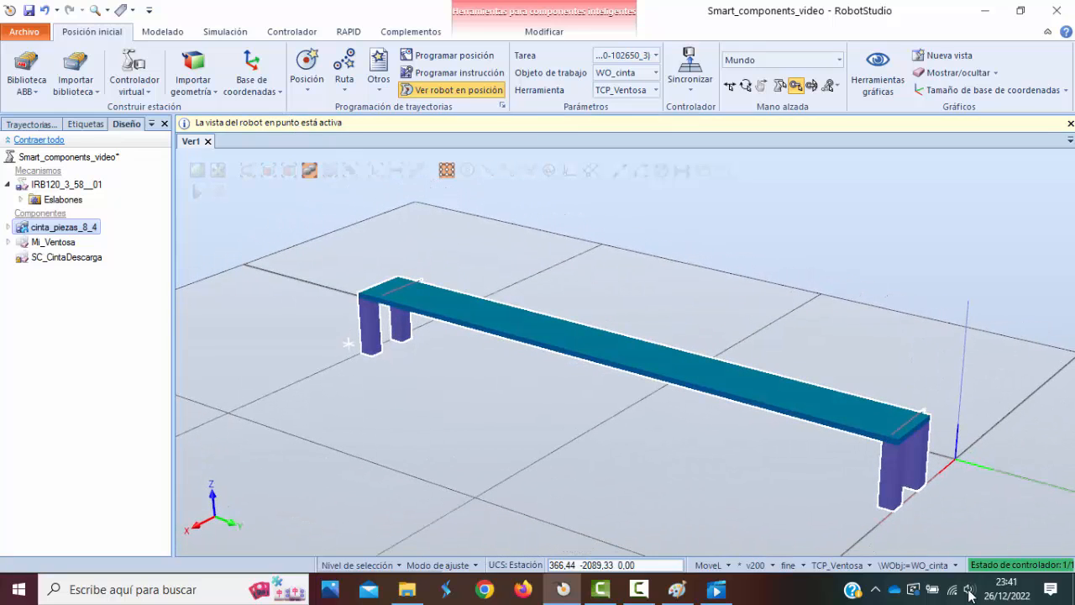
left_click(636, 587)
left_click(1011, 538)
left_click(485, 404)
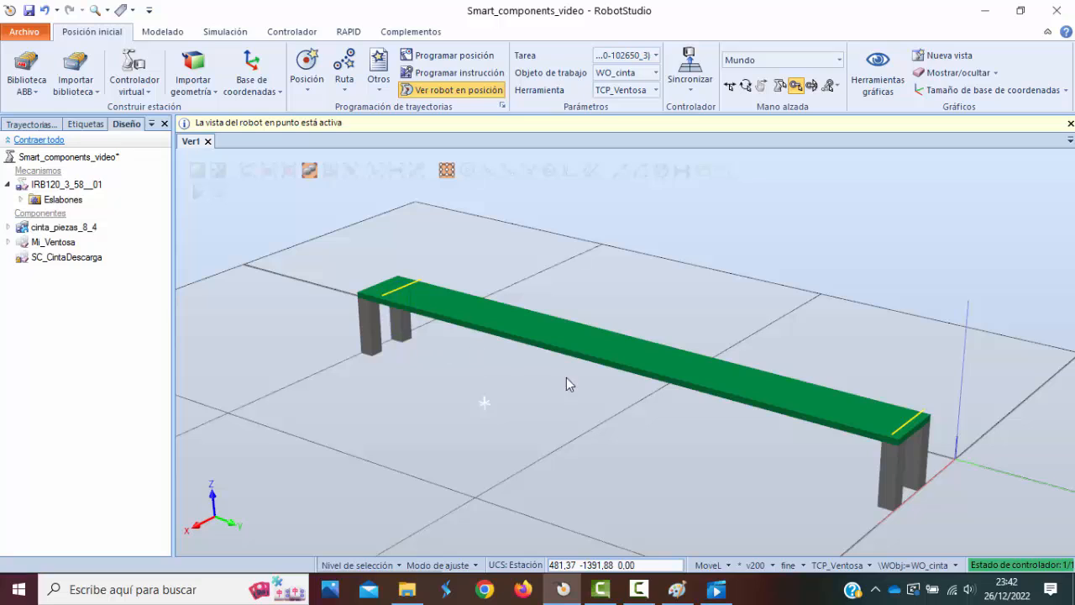
left_click(200, 193)
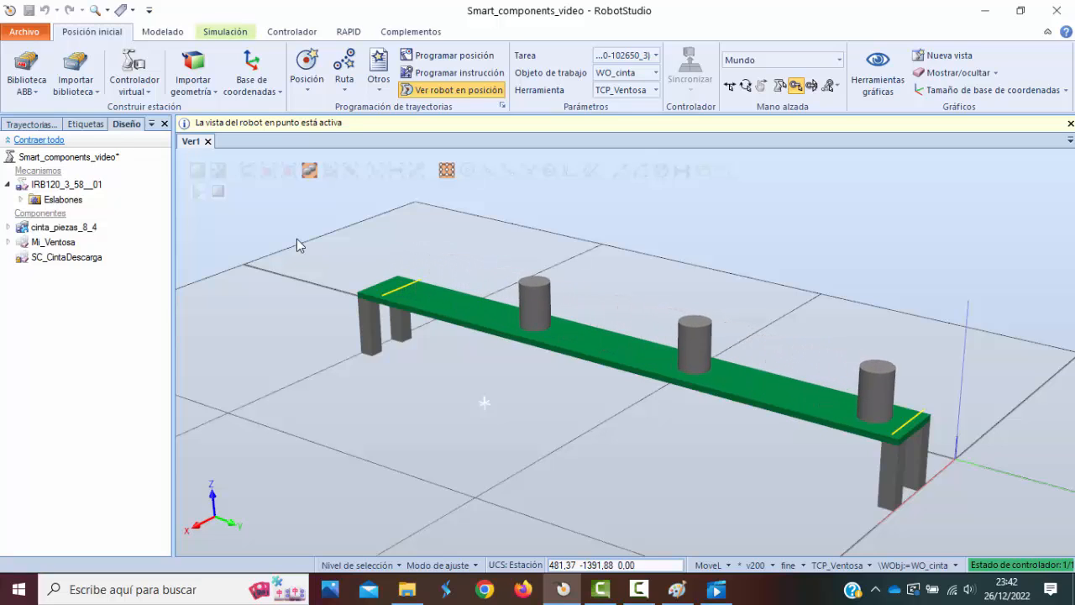
left_click(217, 190)
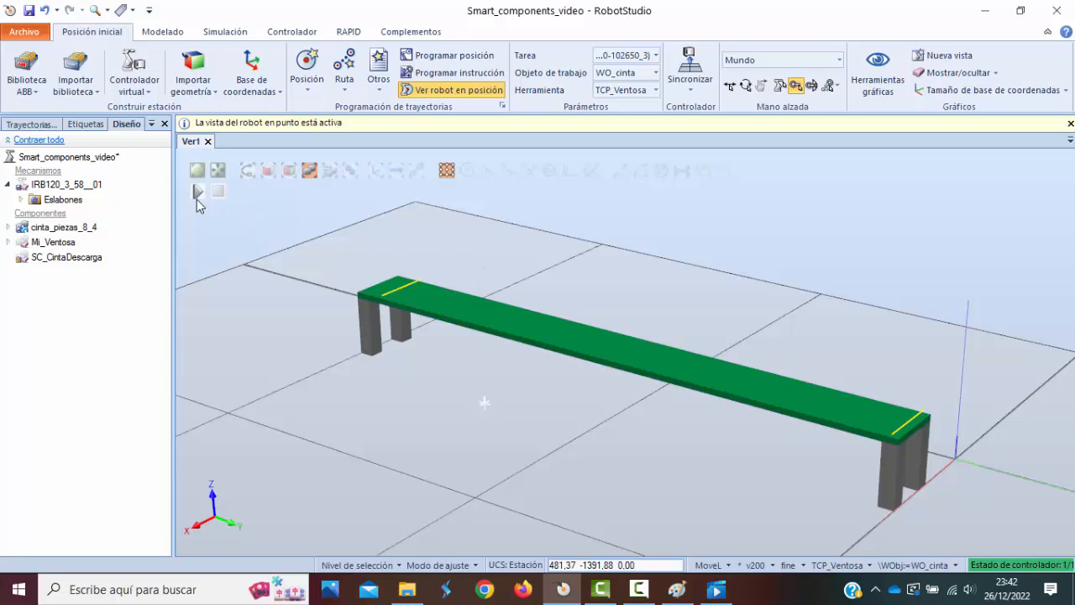
Switch to the video player and play the RobotStudio 12-26 clip from near its start, pausing once the piece is placed.
left_click(716, 590)
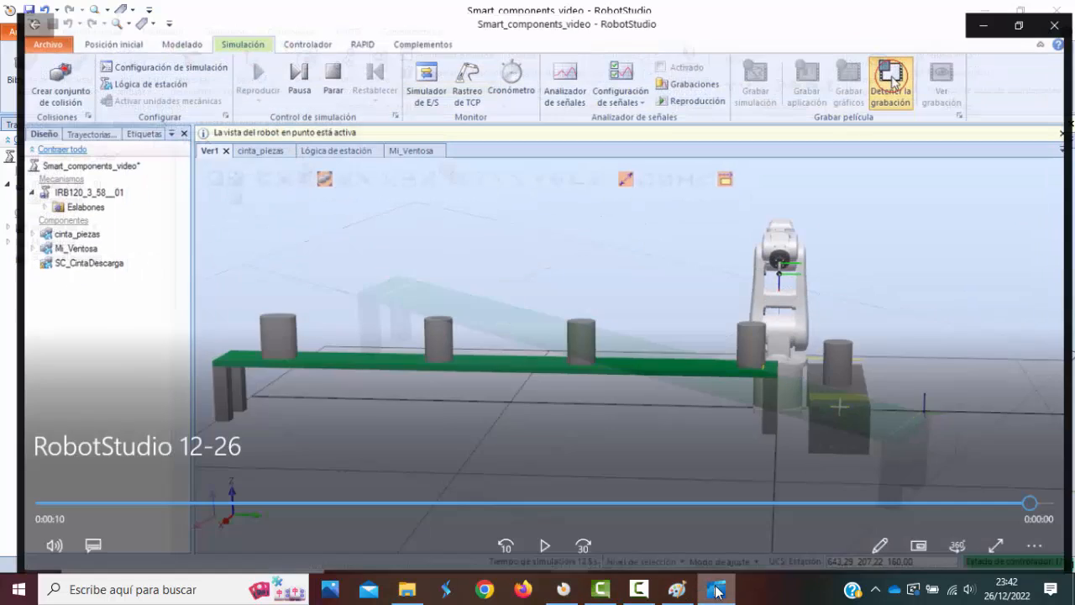
left_click_drag(1038, 507, 126, 499)
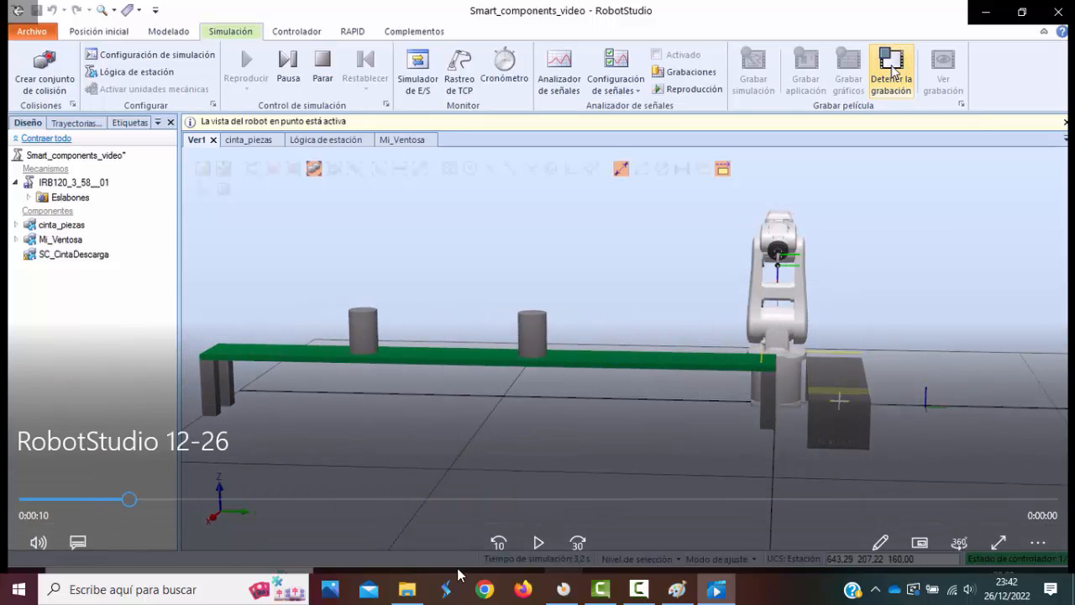
left_click(540, 543)
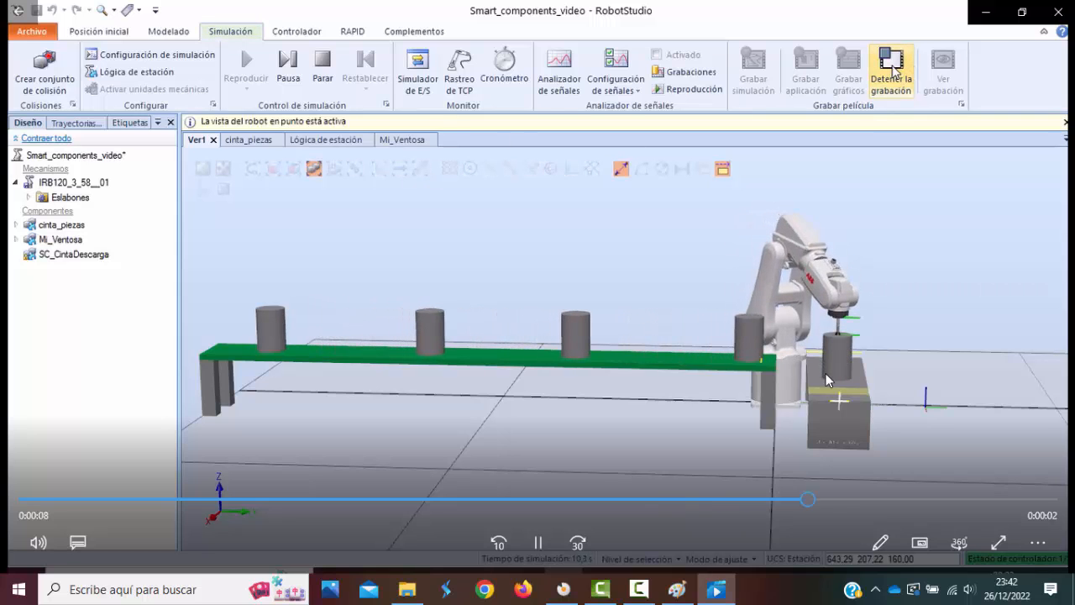
left_click(538, 542)
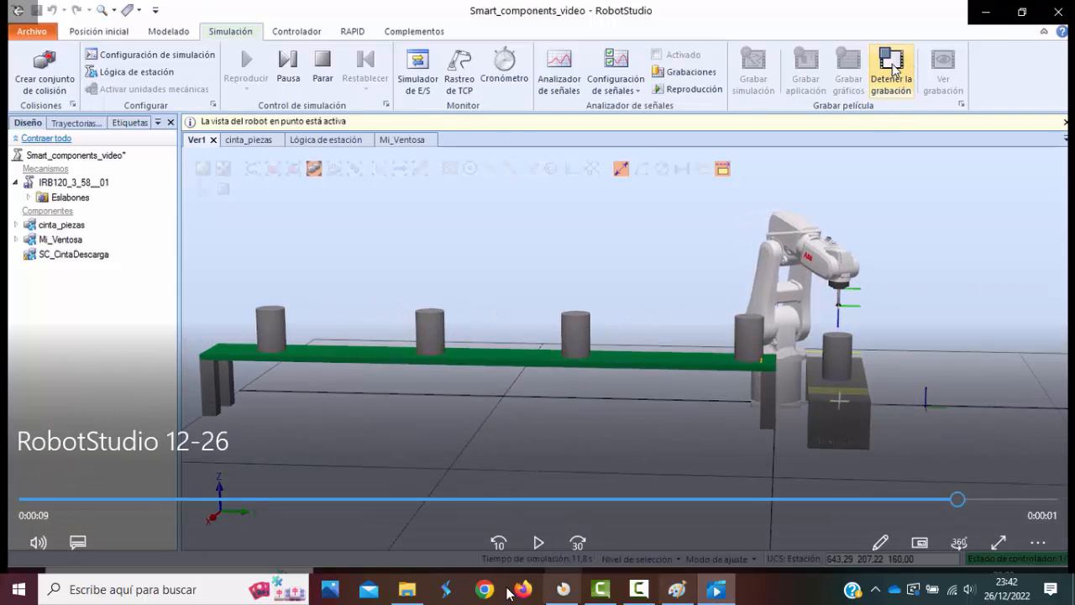
Switch back to RobotStudio and make the IRB120 robot, Mi_Ventosa and SC_CintaDescarga visible in the station.
left_click(563, 589)
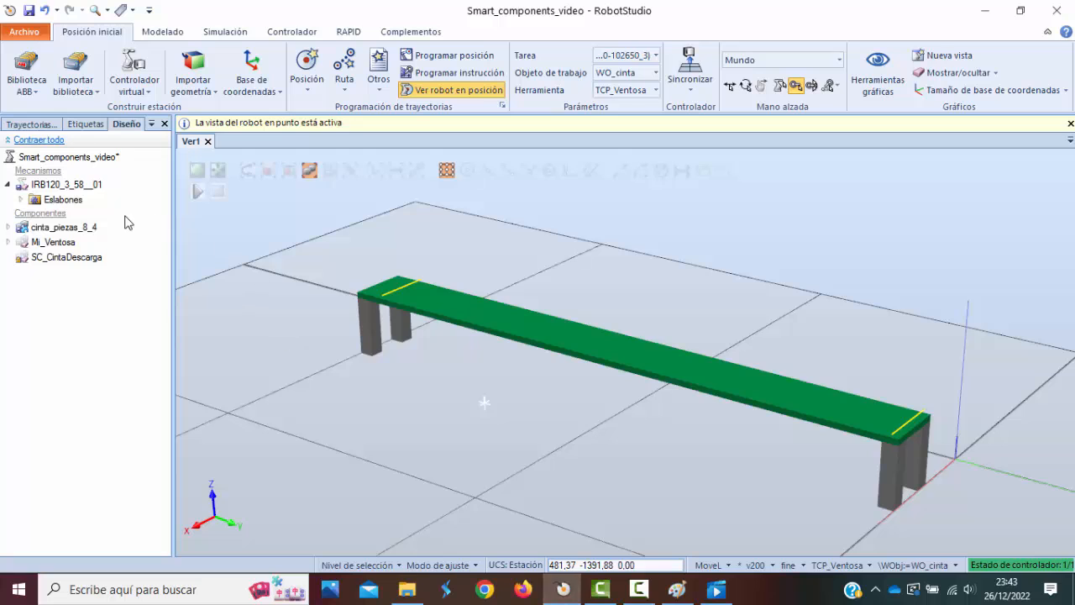
left_click(63, 185)
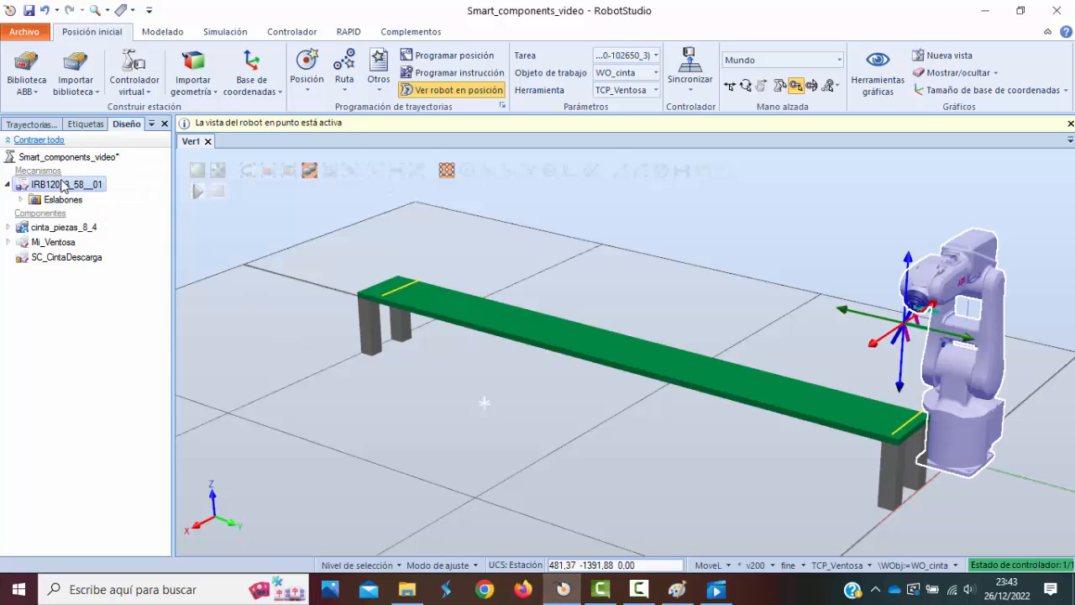
right_click(63, 186)
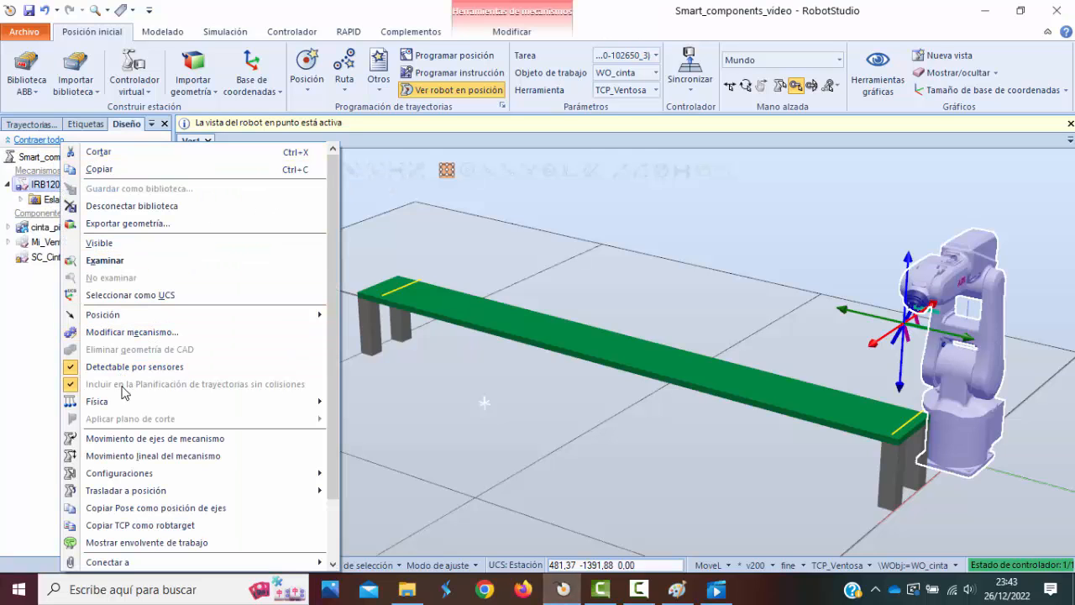
left_click(112, 246)
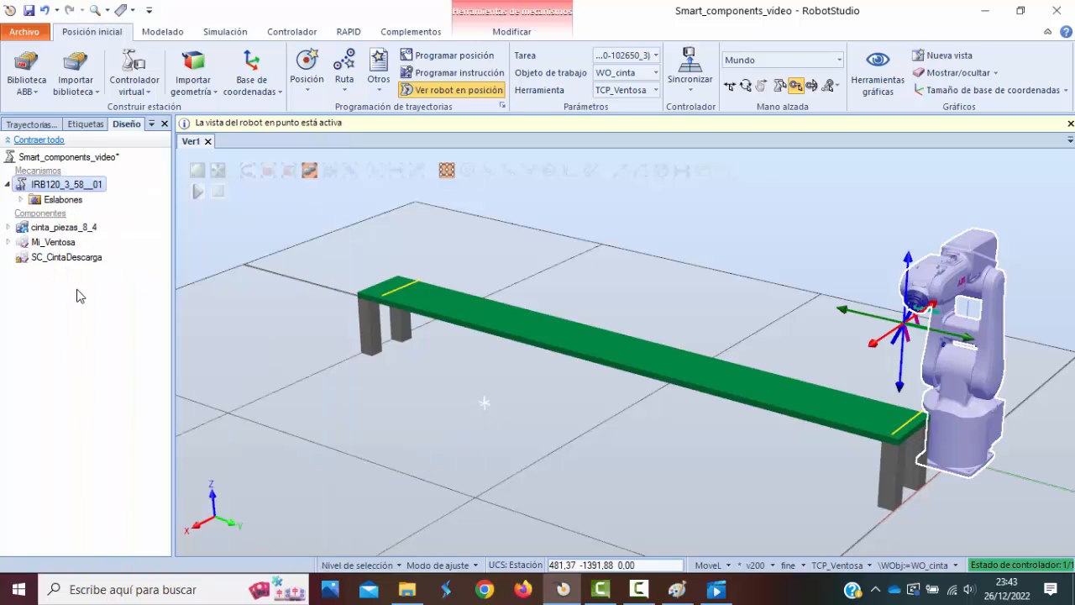
left_click(65, 244)
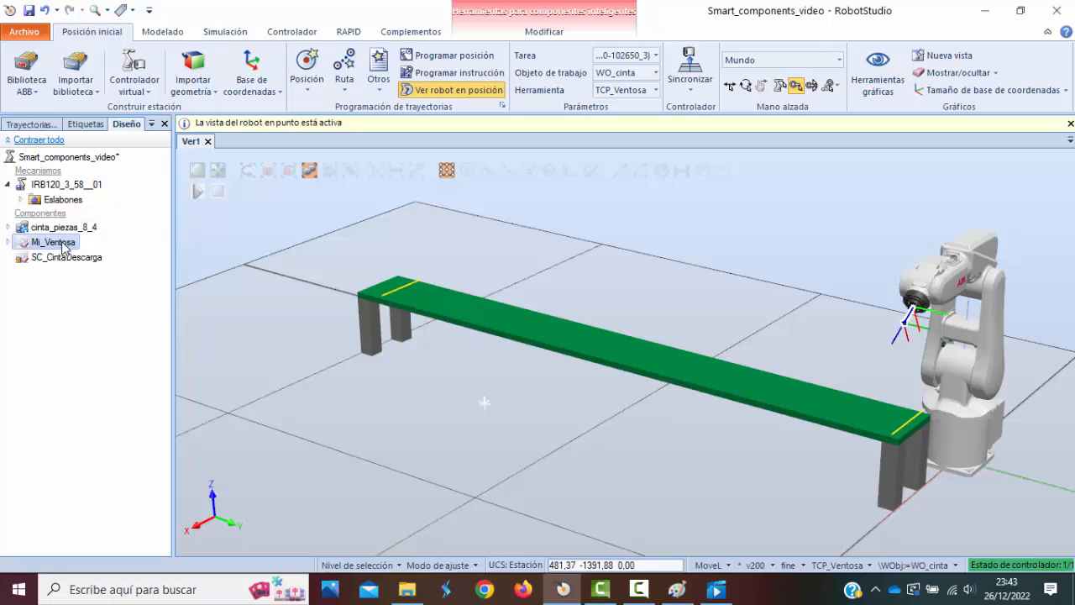
right_click(64, 245)
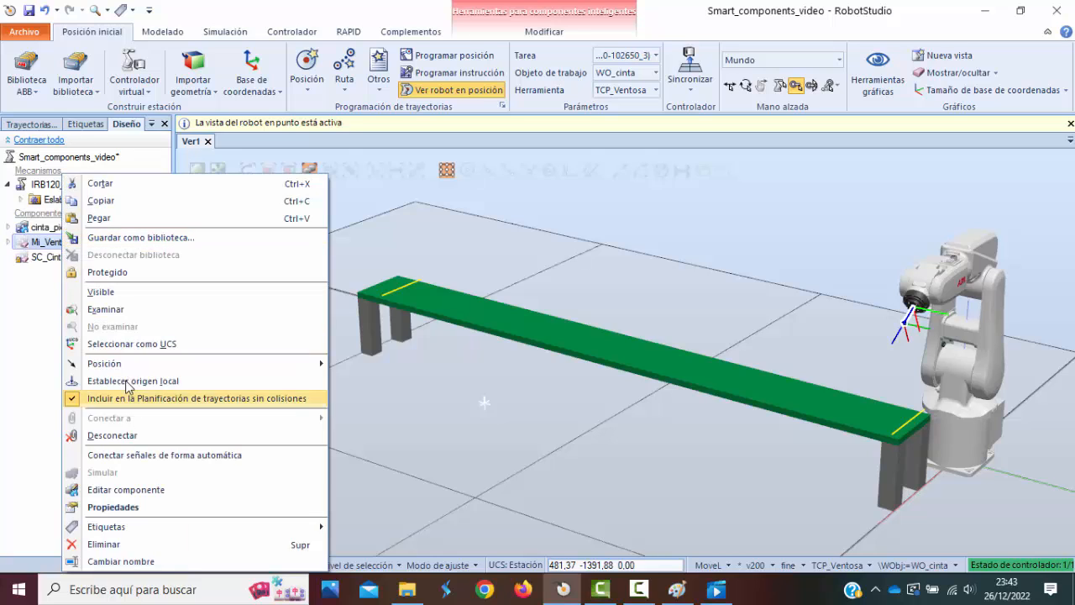
left_click(113, 307)
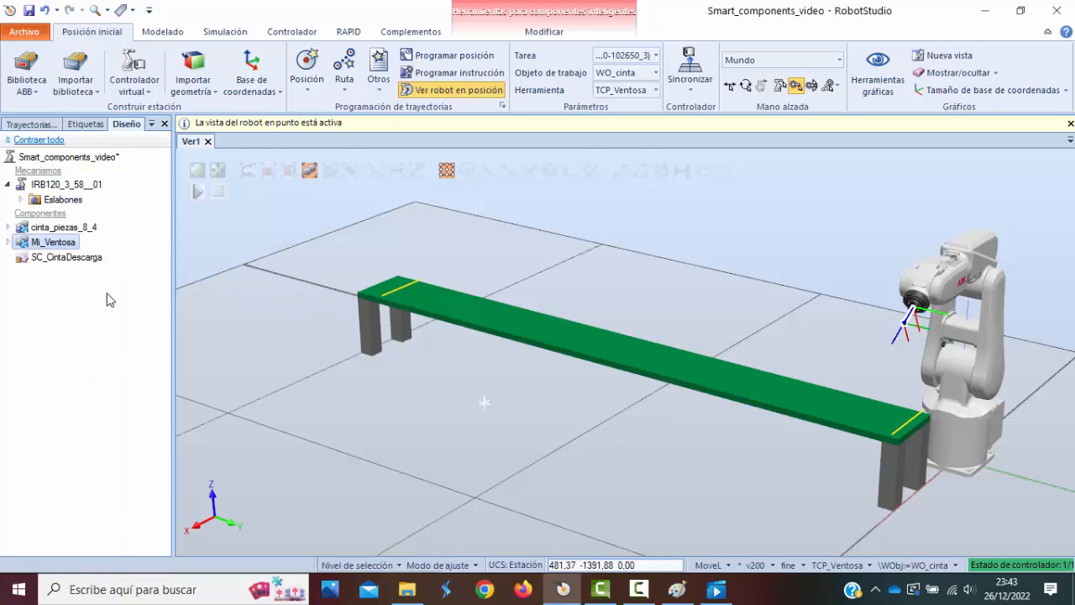
right_click(78, 259)
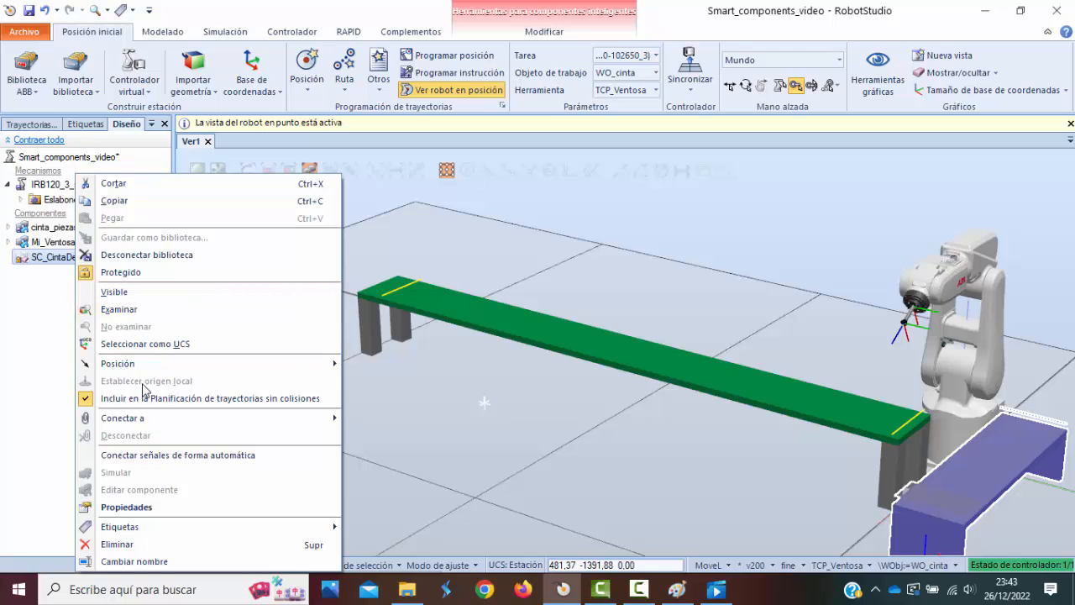
left_click(115, 293)
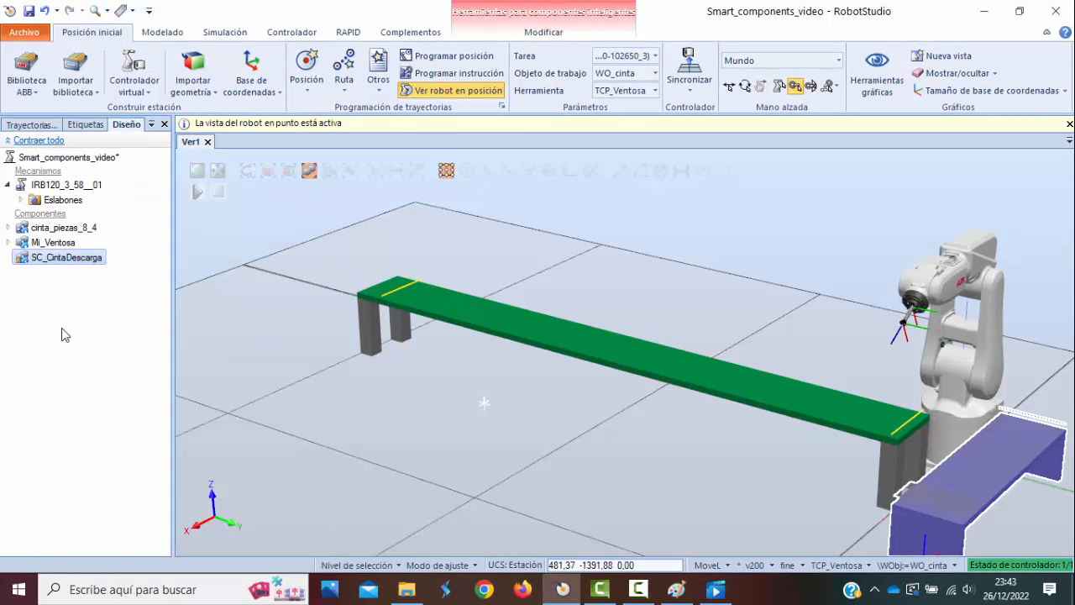
left_click(68, 326)
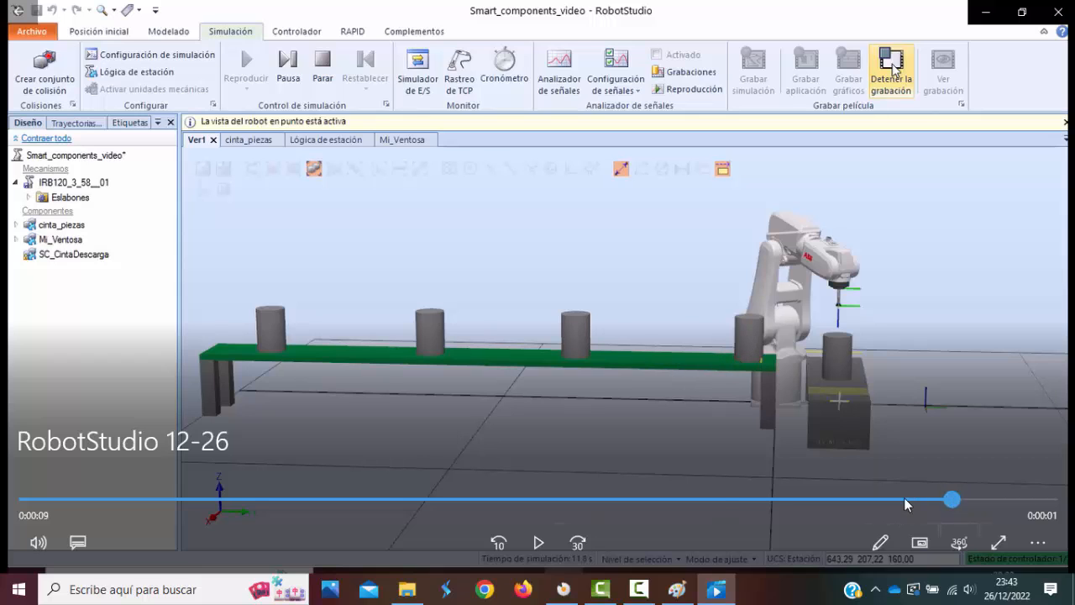
Review the RobotStudio 12-26 clip again in the video player, examining the robot's pick and the pieces advancing along the belt.
left_click_drag(956, 499, 574, 521)
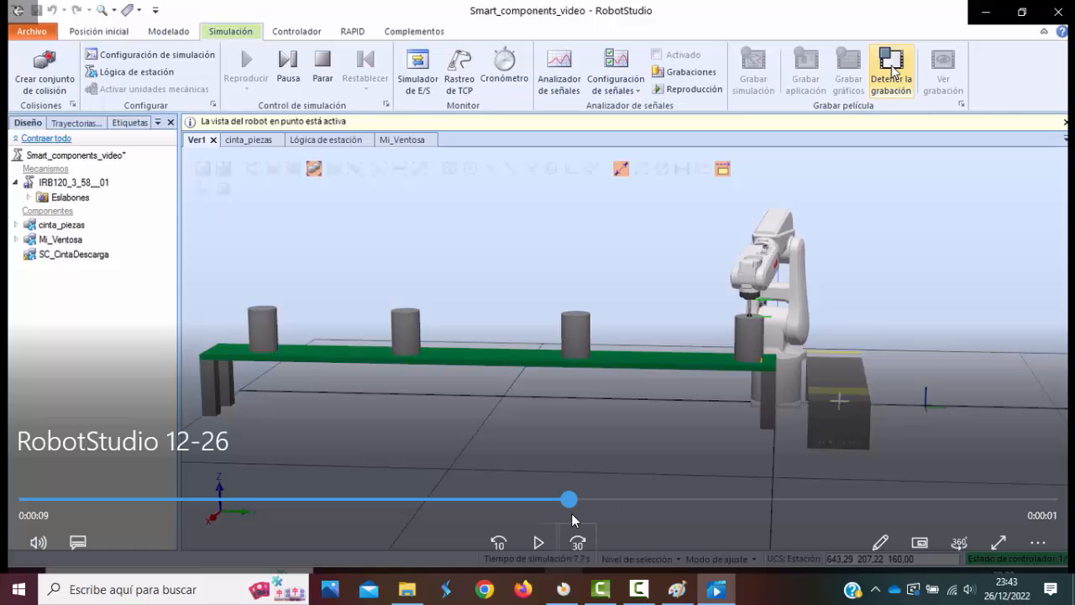
left_click(538, 543)
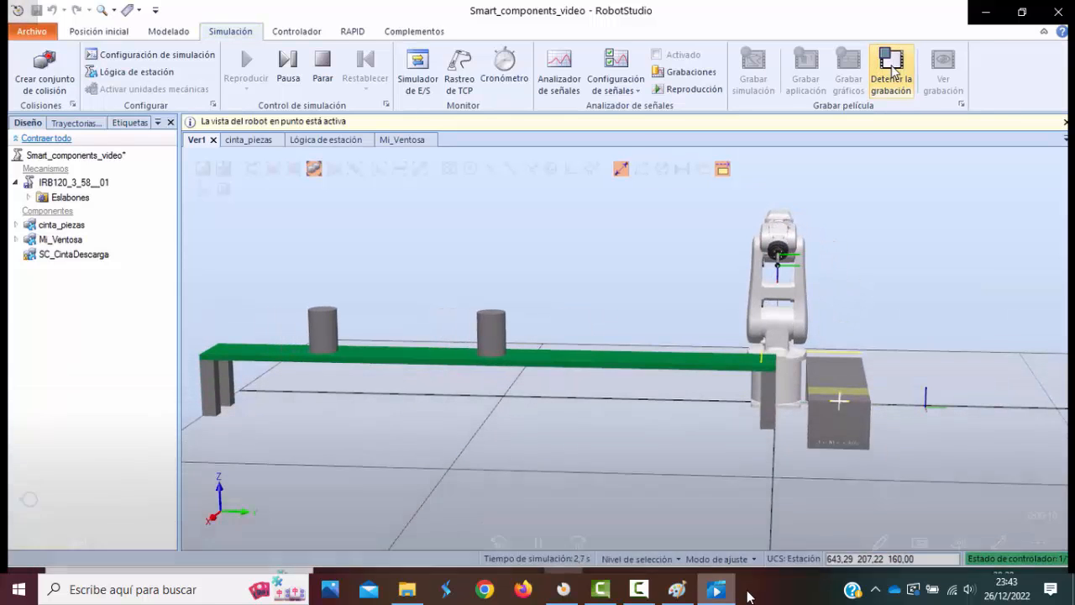
left_click(539, 544)
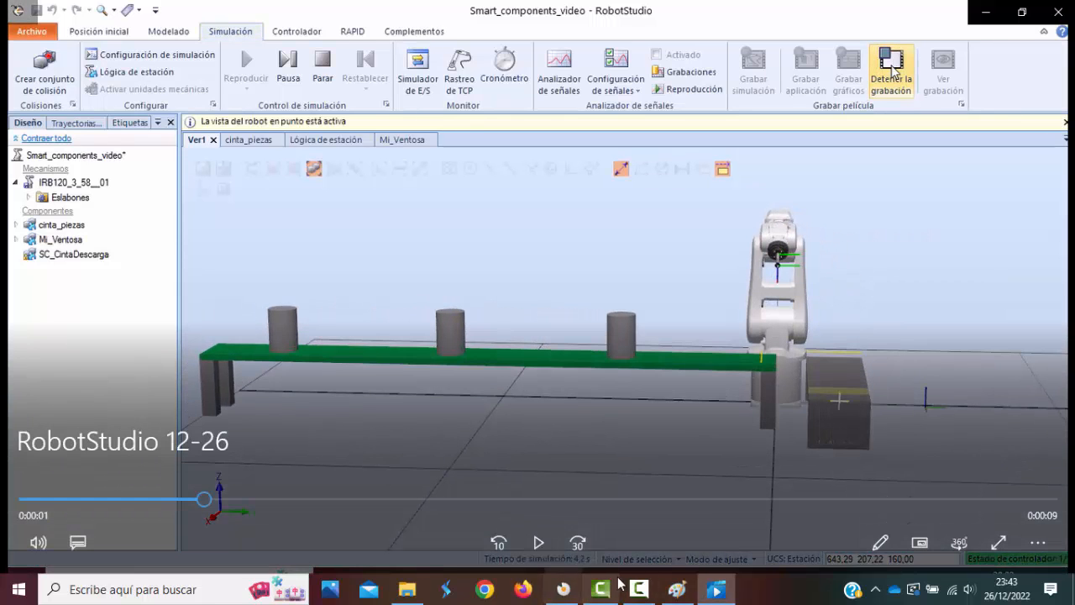
mouse_move(638, 588)
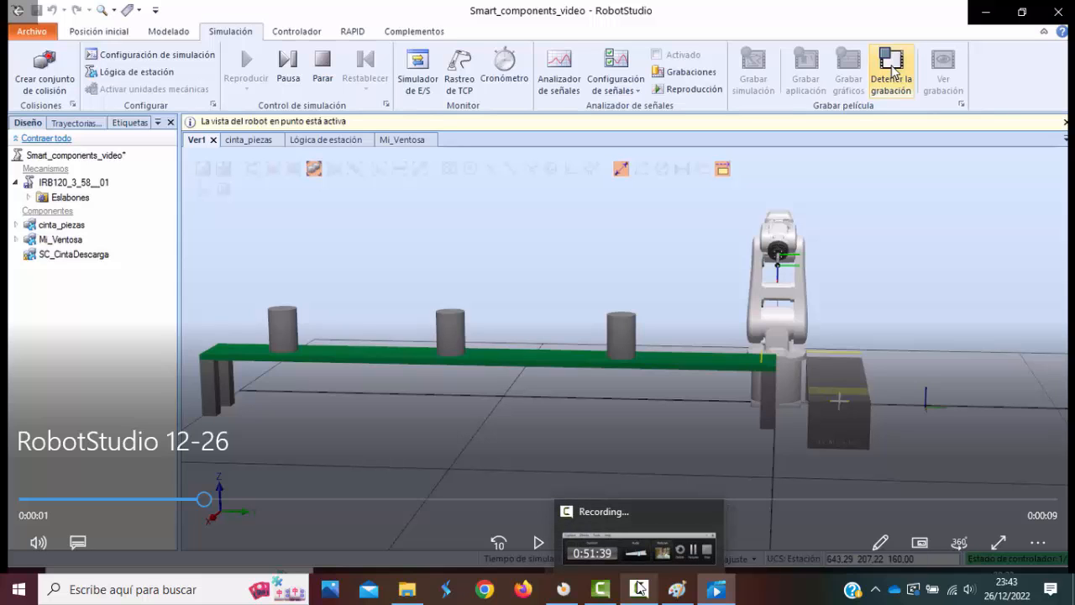
mouse_move(716, 593)
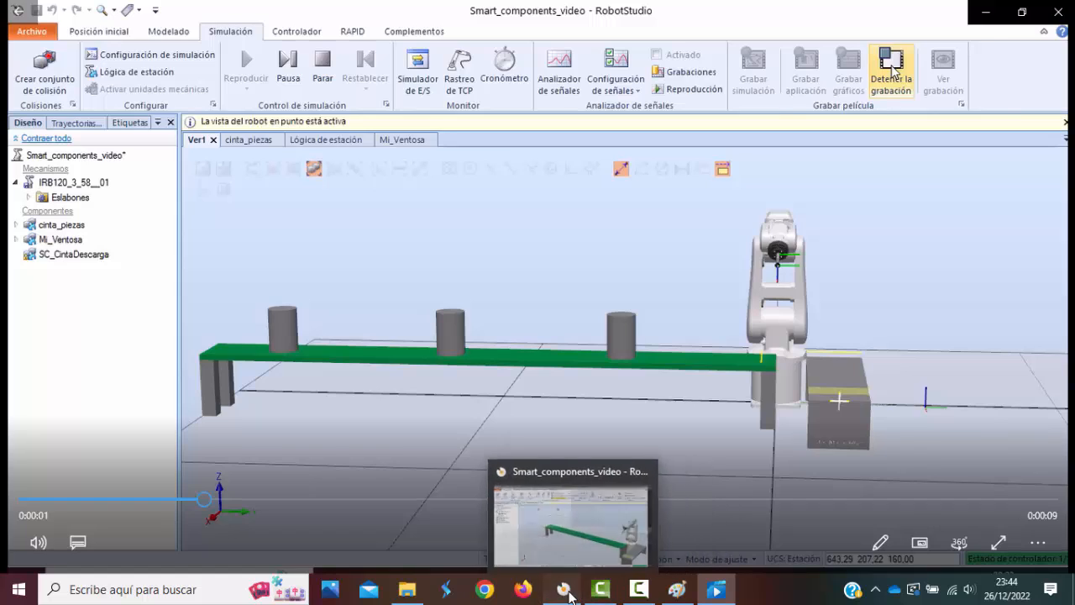
Switch to RobotStudio and open the station logic diagram.
left_click(567, 593)
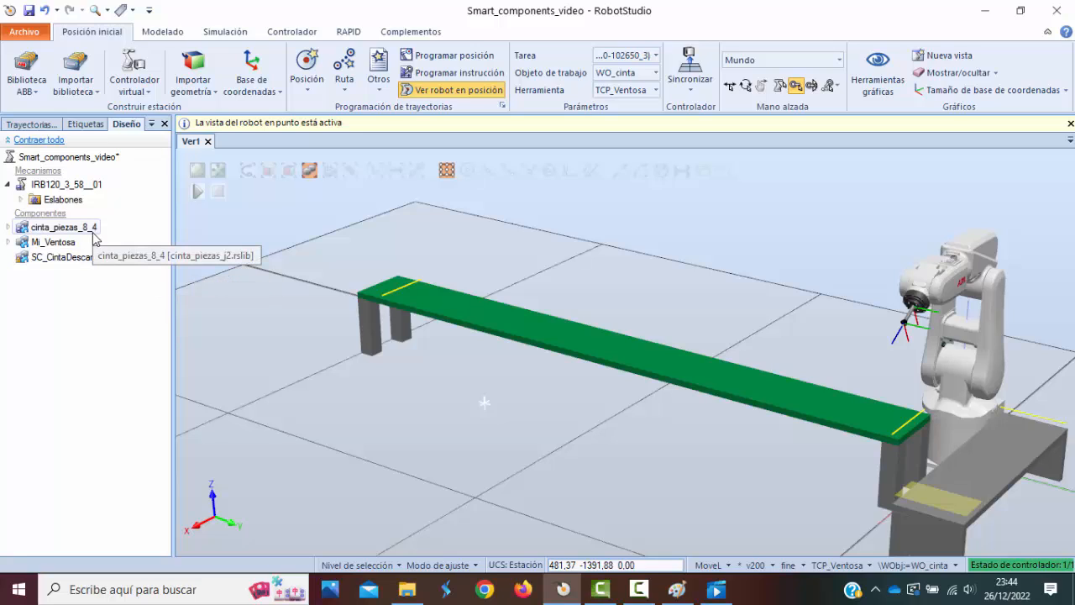
left_click(243, 35)
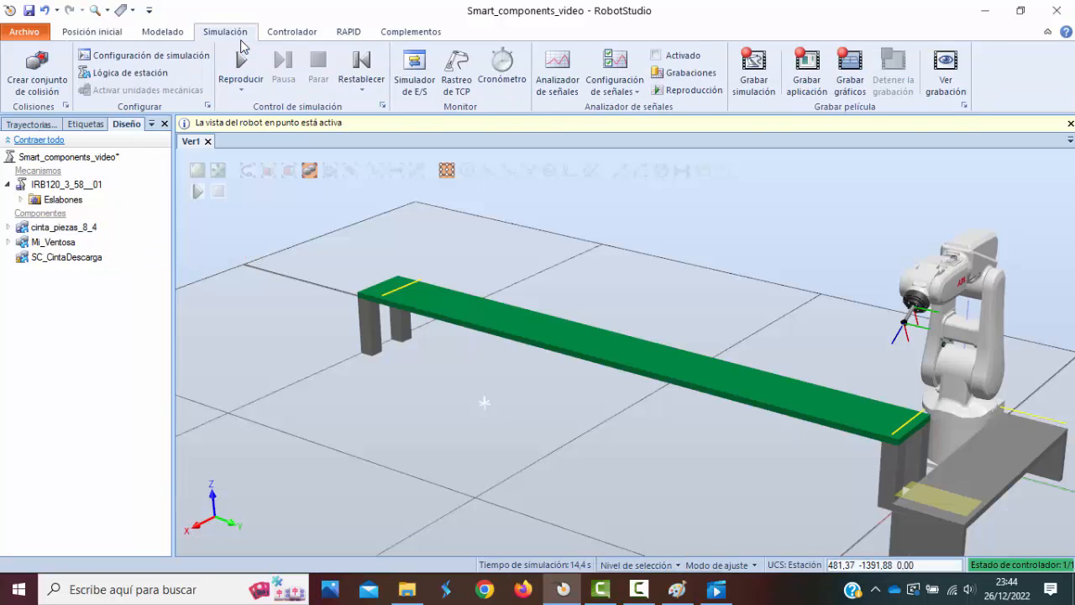
left_click(151, 75)
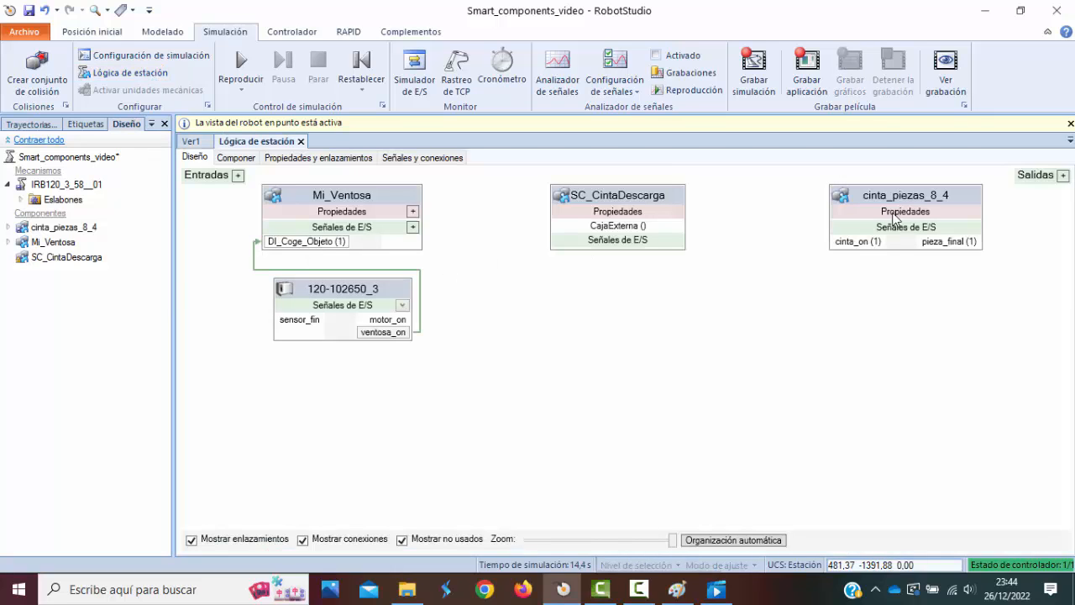
Place the cinta_piezas_8_4 and SC_CintaDescarga blocks beside the controller and gripper blocks, and delete the connection from ventosa_on to DI_Coge_Objeto.
left_click_drag(899, 200, 578, 298)
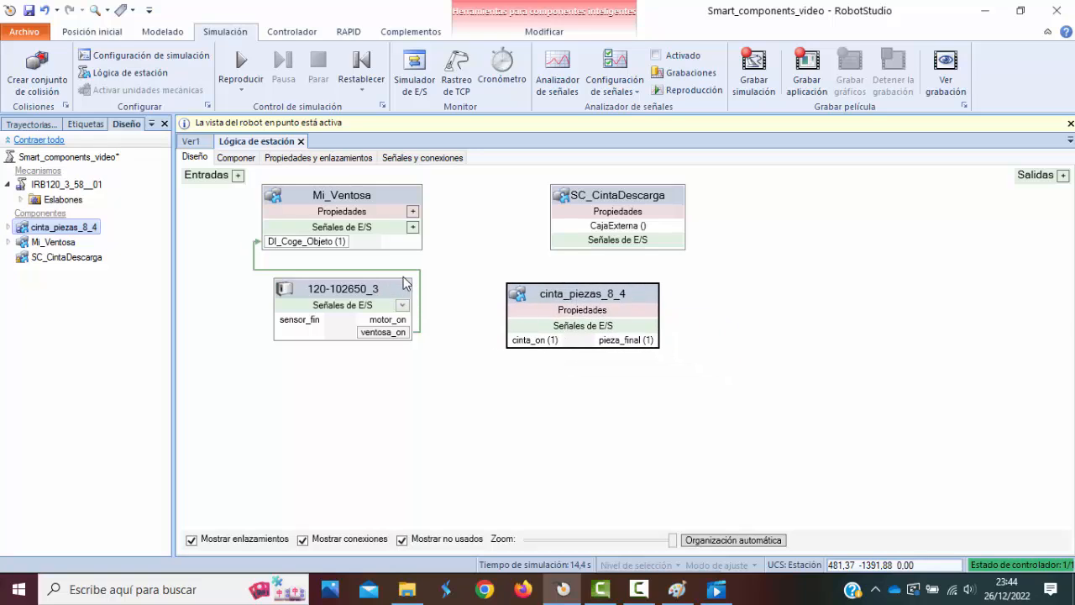
left_click_drag(633, 199, 596, 200)
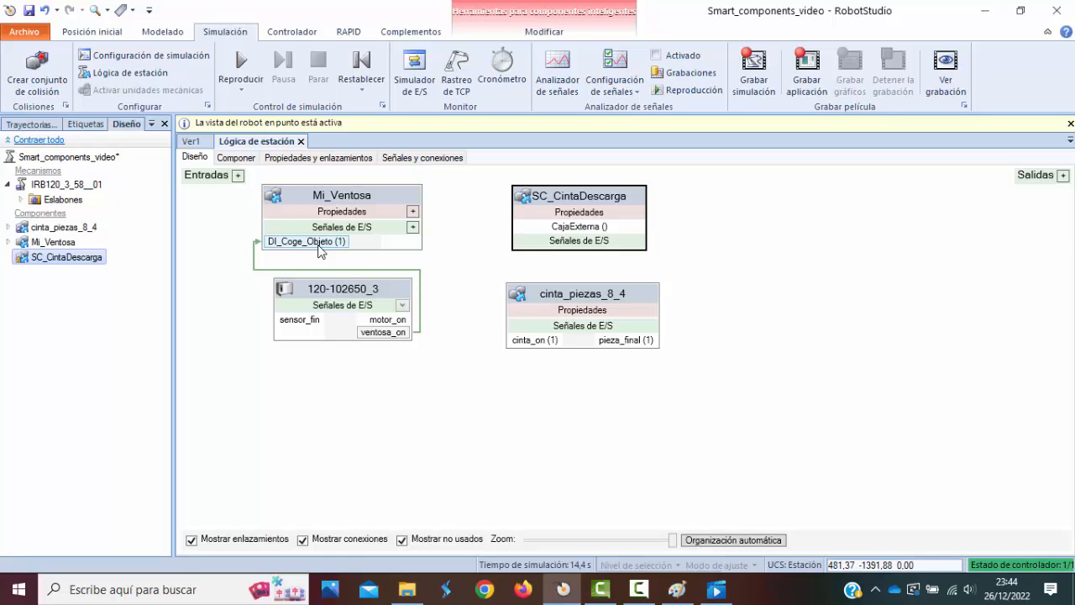
left_click(335, 271)
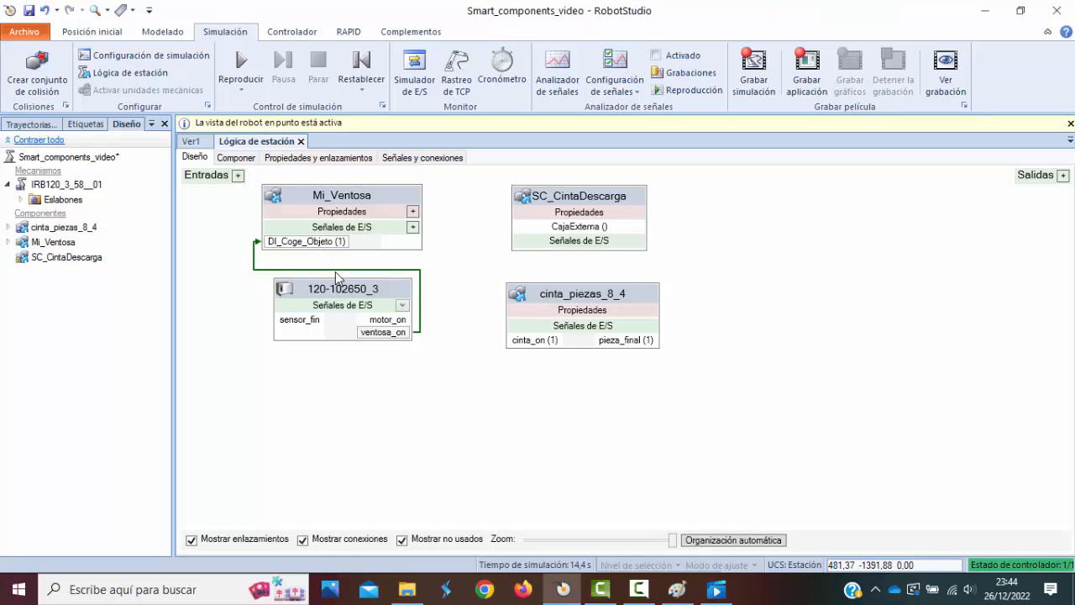
key("Delete")
mouse_move(389, 284)
left_mouse_down()
mouse_move(375, 288)
mouse_move(382, 282)
left_mouse_up()
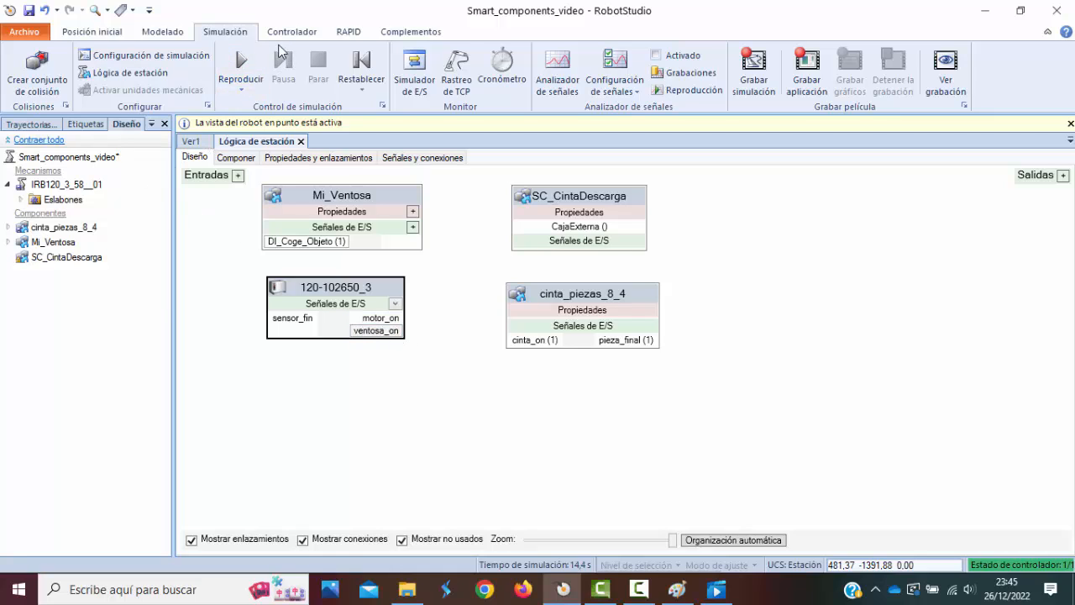
Open the controller's I/O System signal configuration and examine the motor_on, sensor_fin and ventosa_on signals.
left_click(347, 32)
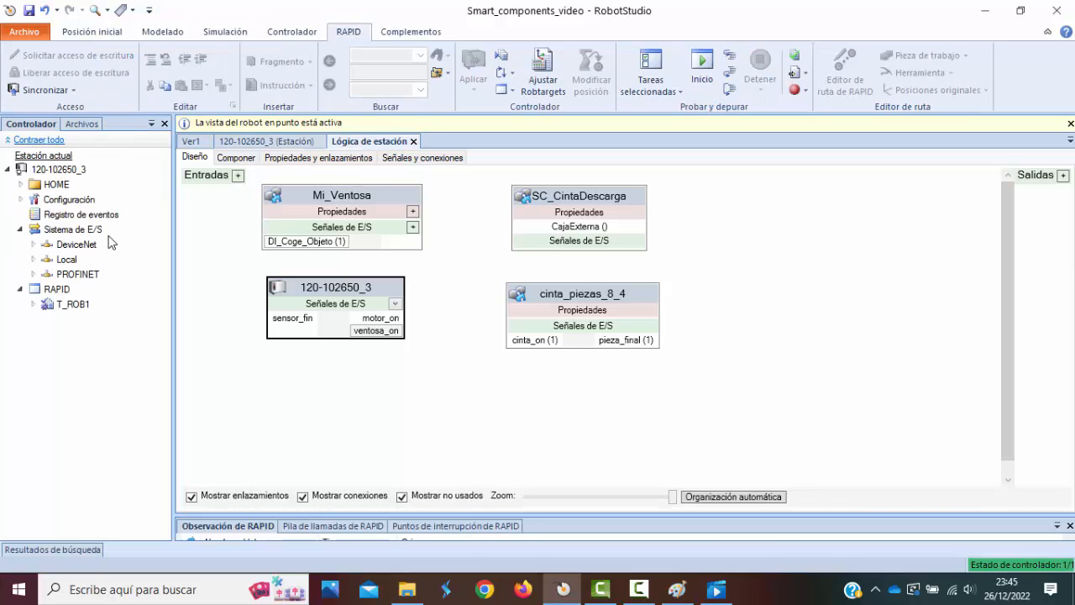
left_click(21, 200)
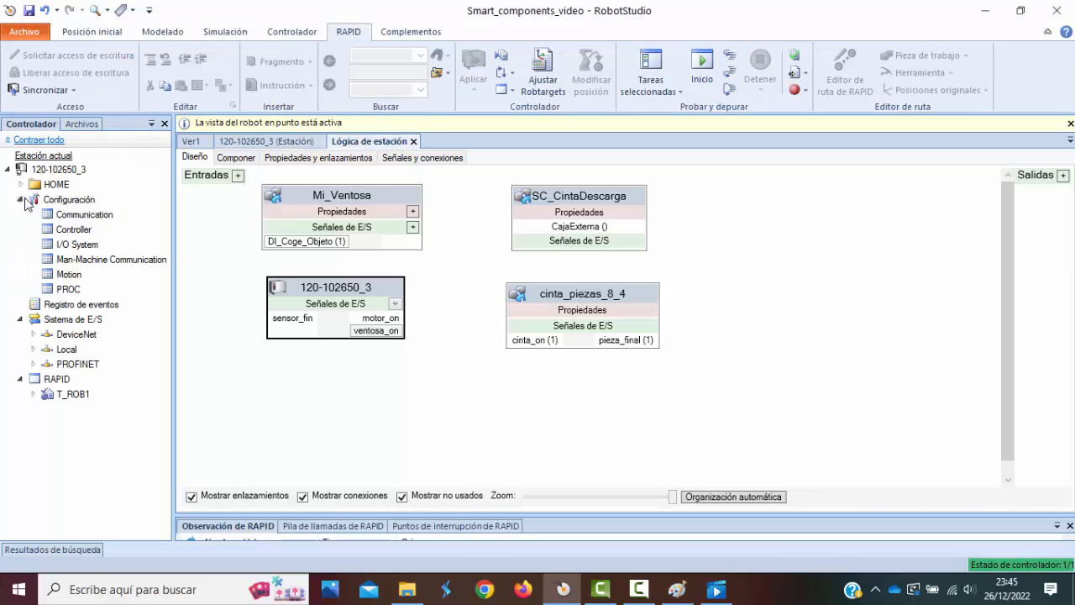
left_click(76, 244)
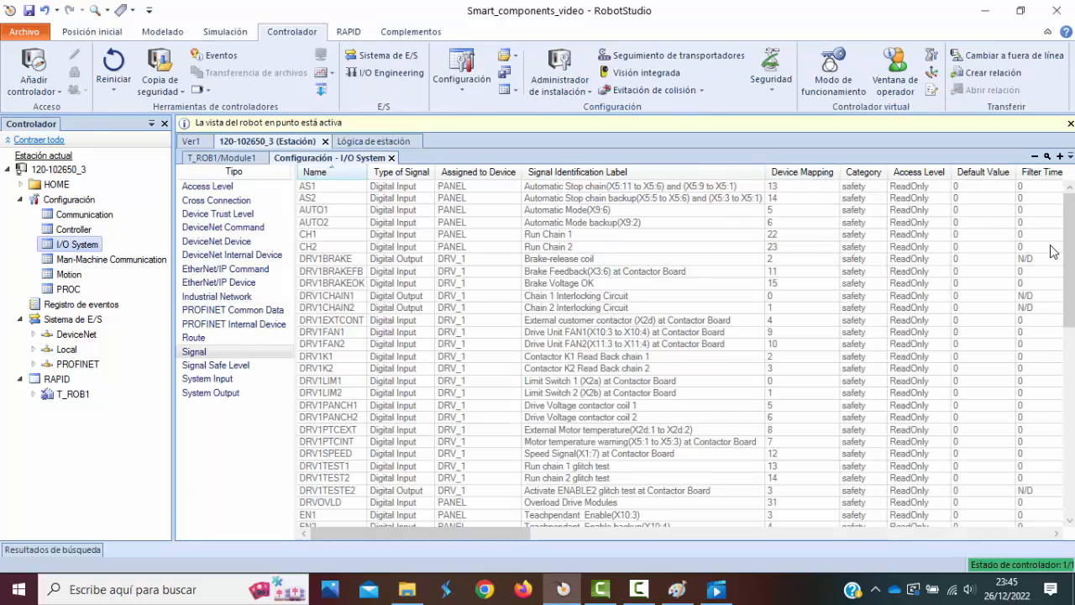
left_click_drag(1072, 239, 1069, 393)
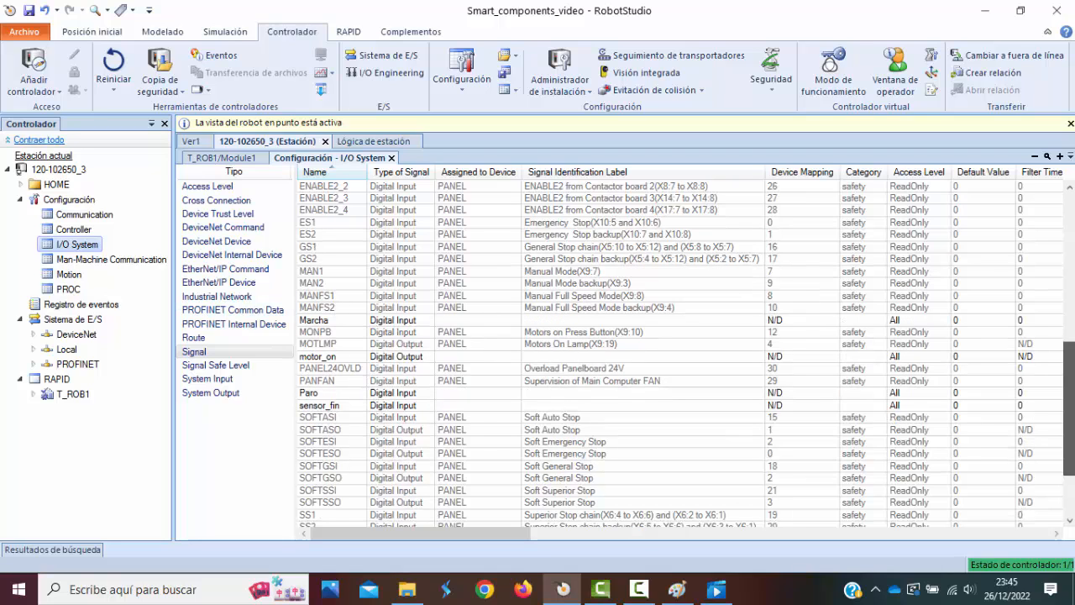
left_click_drag(1069, 407, 1069, 446)
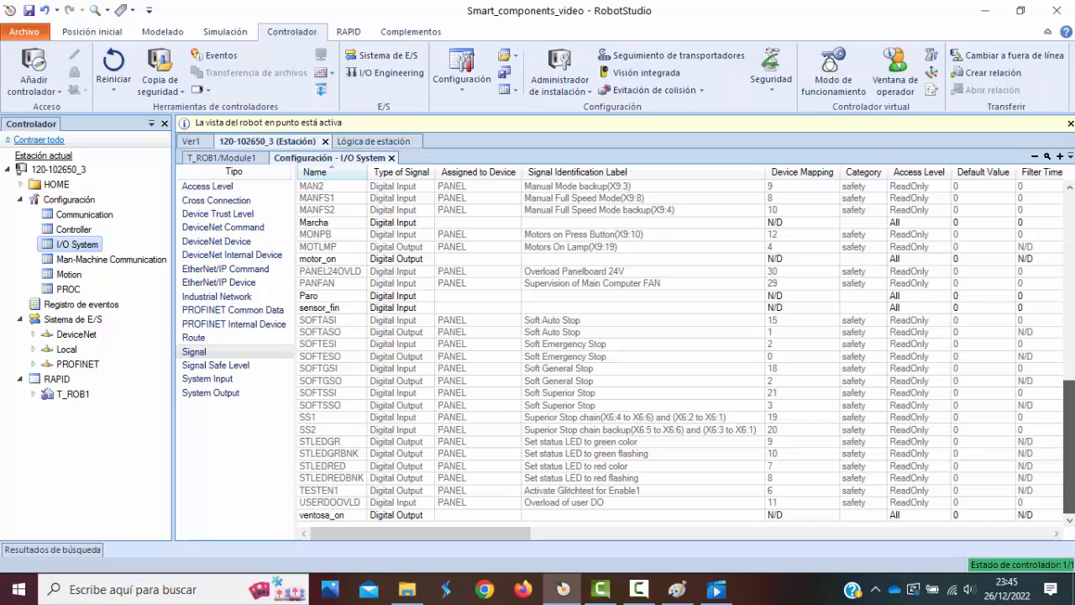
left_click(338, 259)
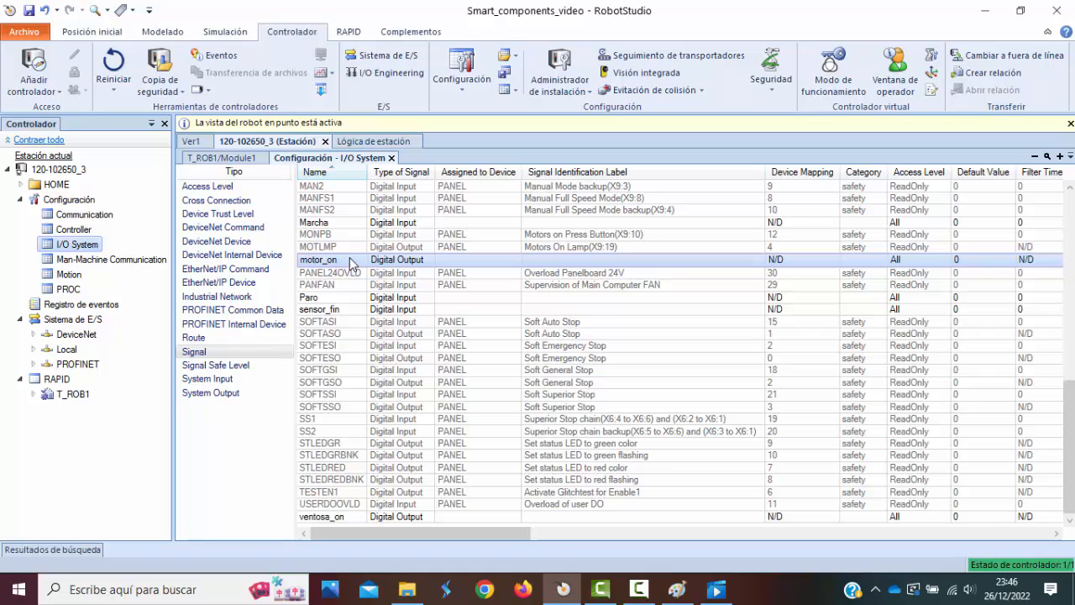
left_click(348, 311)
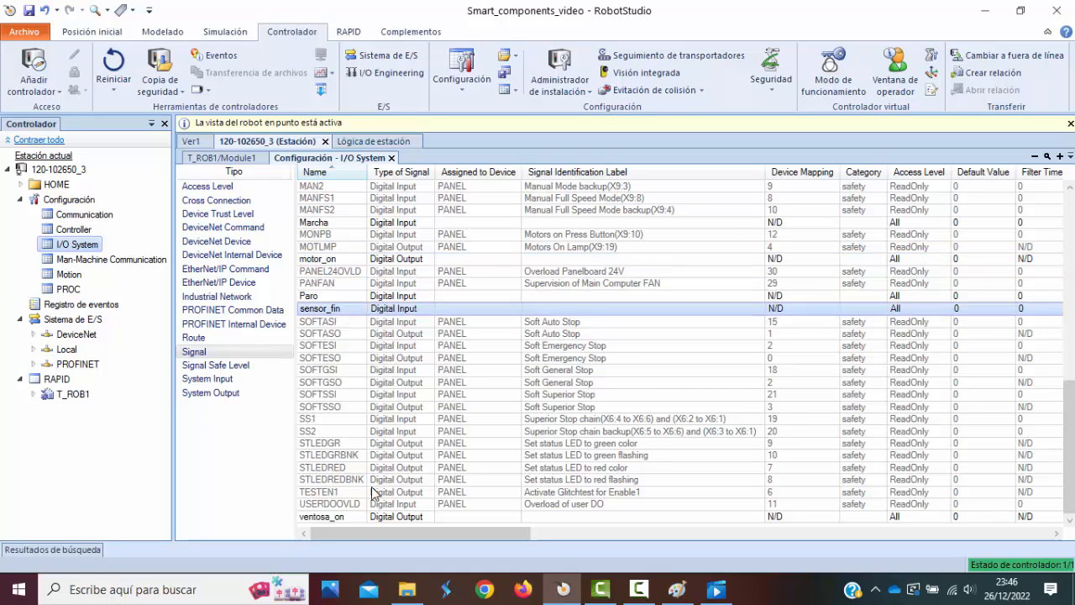
left_click(342, 517)
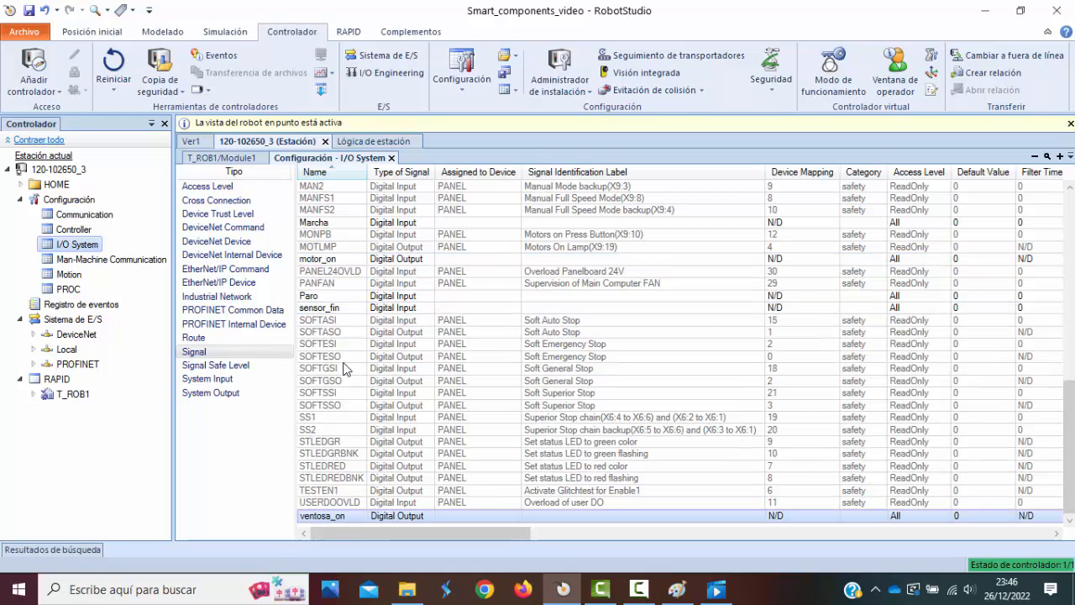
left_click(338, 309)
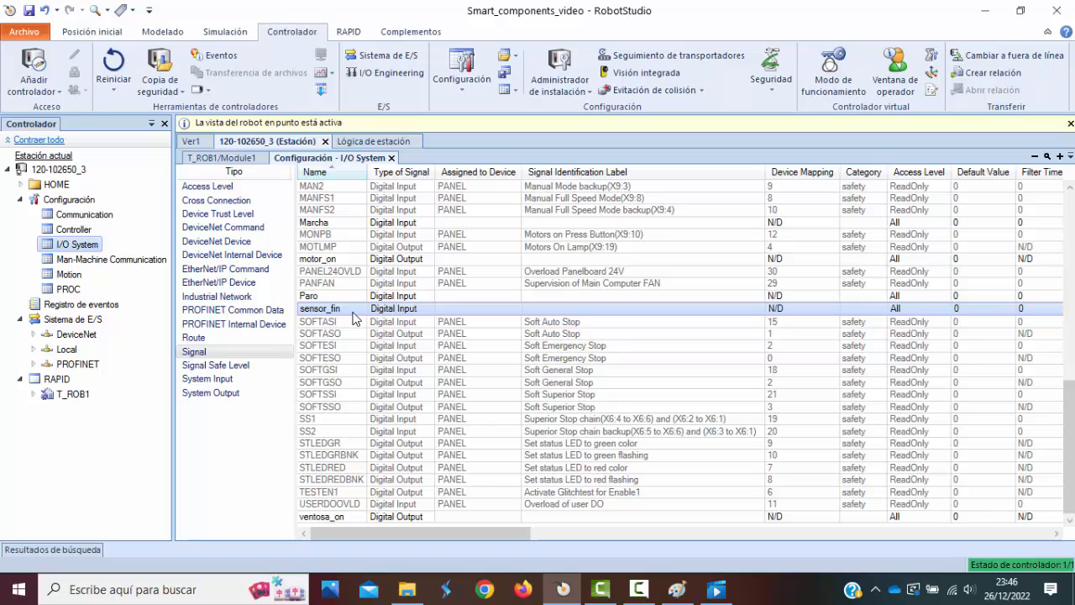
left_click(336, 516)
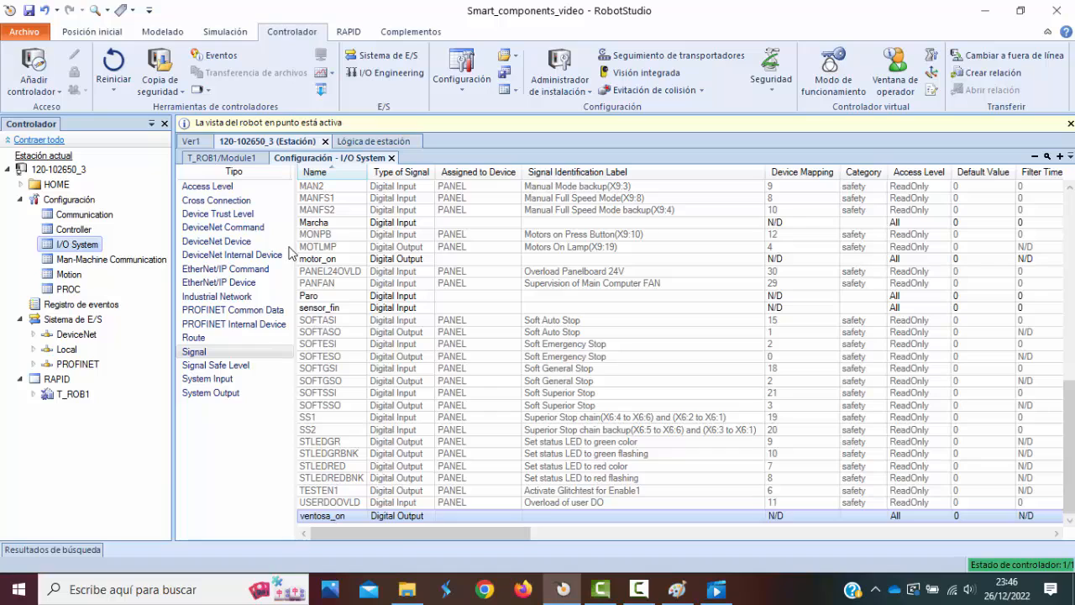
In the station logic, connect the controller's motor_on output to cinta_on of cinta_piezas_8_4 and align the belt block with it.
left_click(371, 141)
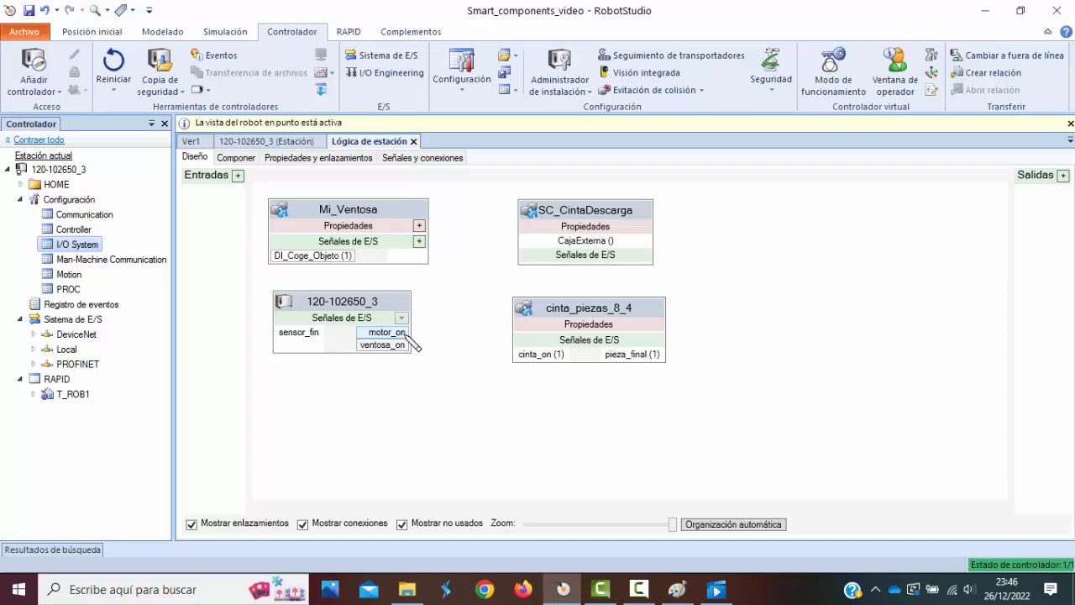
left_click_drag(406, 334, 523, 355)
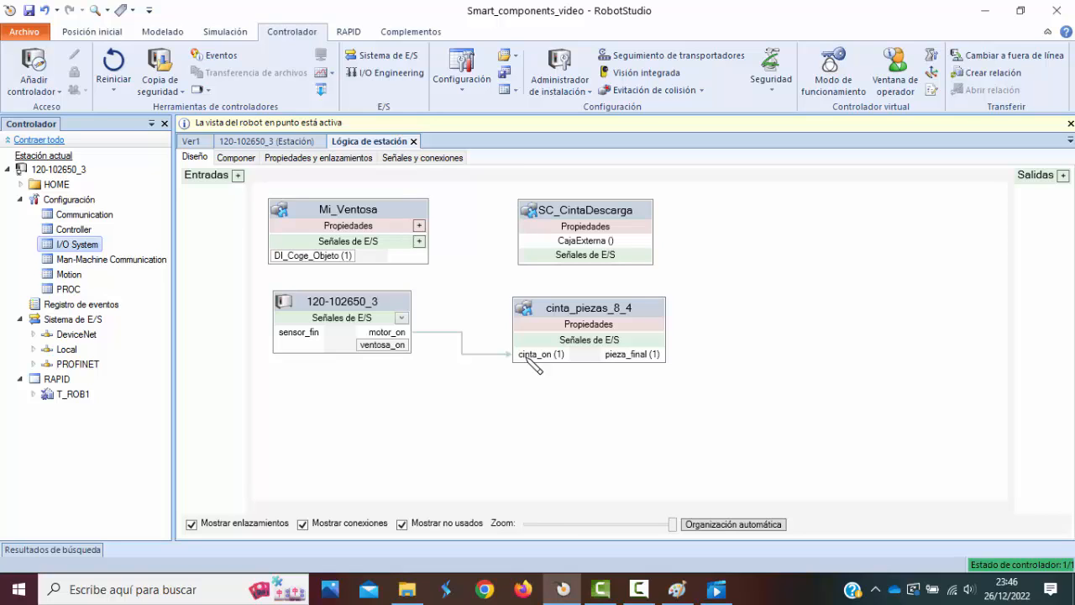
left_click_drag(528, 358, 538, 361)
left_click_drag(601, 317, 597, 274)
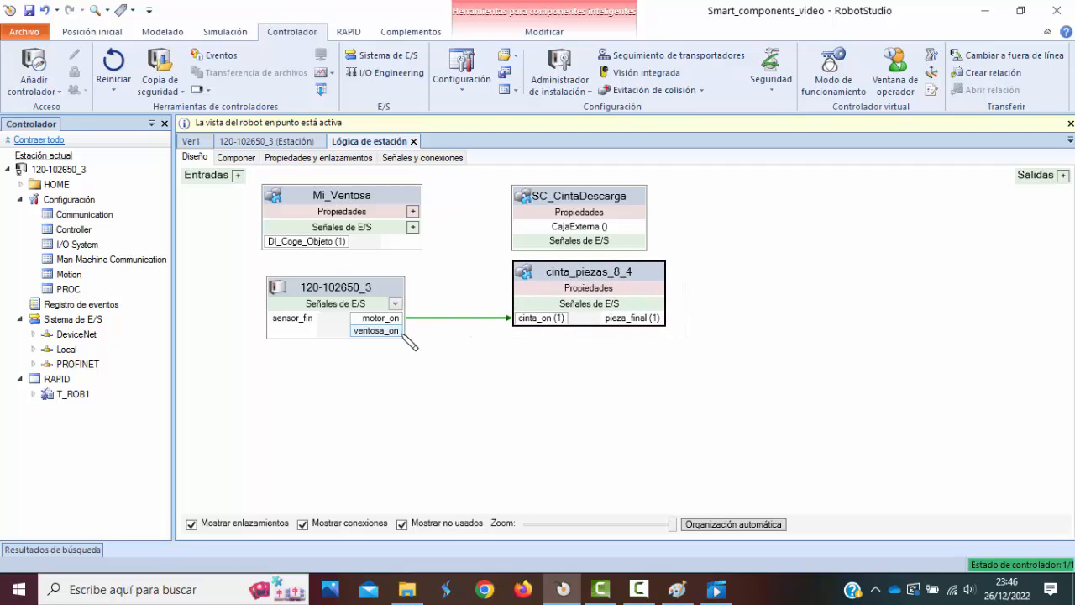
Connect the controller's ventosa_on to DI_Coge_Objeto of Mi_Ventosa, and pieza_final of cinta_piezas_8_4 to the controller's sensor_fin input.
left_click_drag(407, 340, 309, 252)
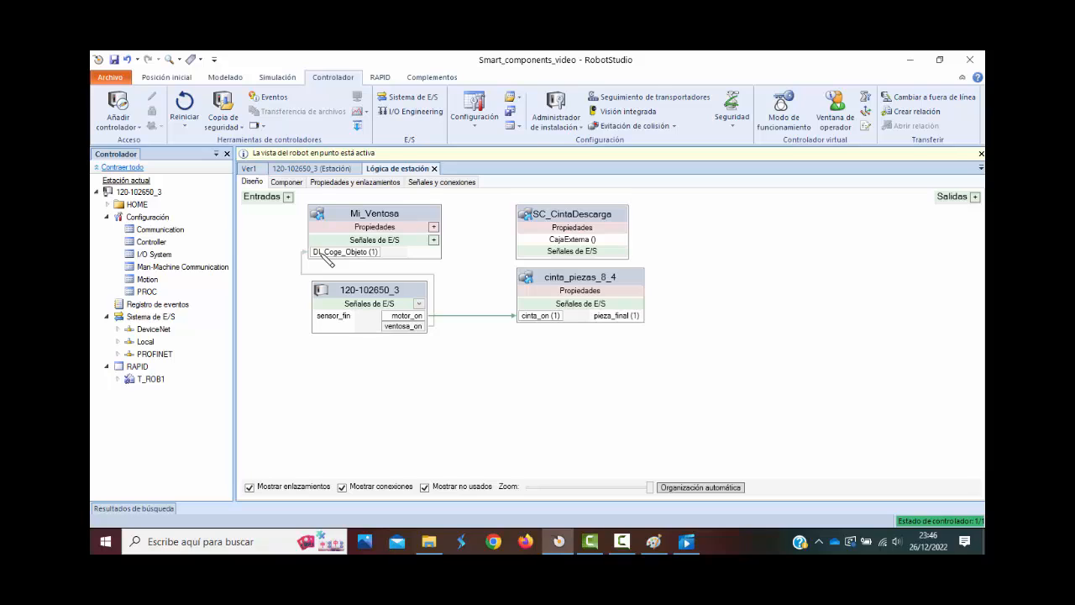
left_click_drag(320, 252, 320, 254)
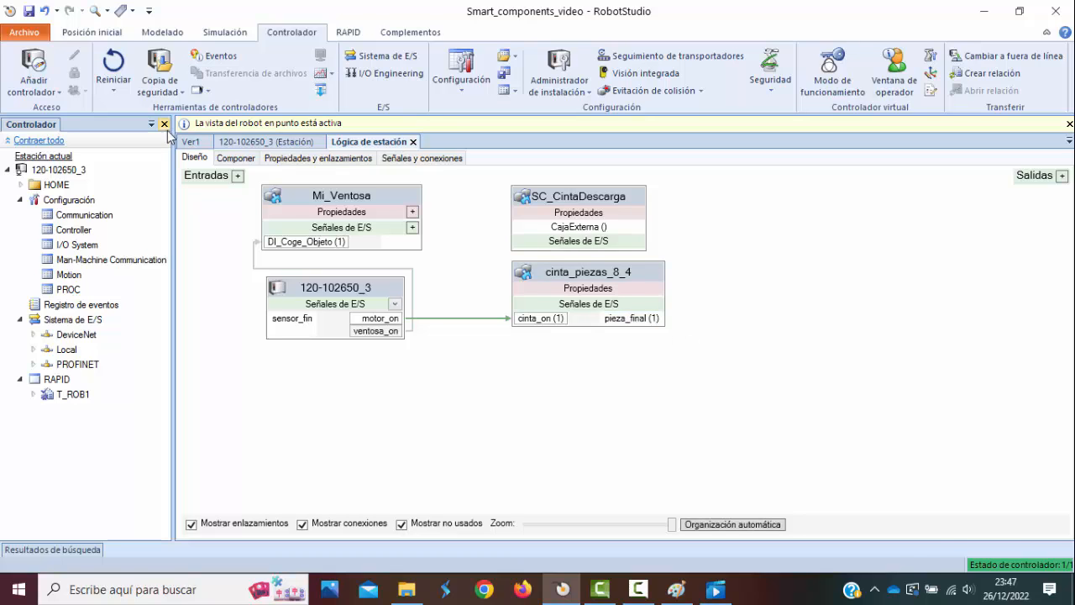
left_click(191, 142)
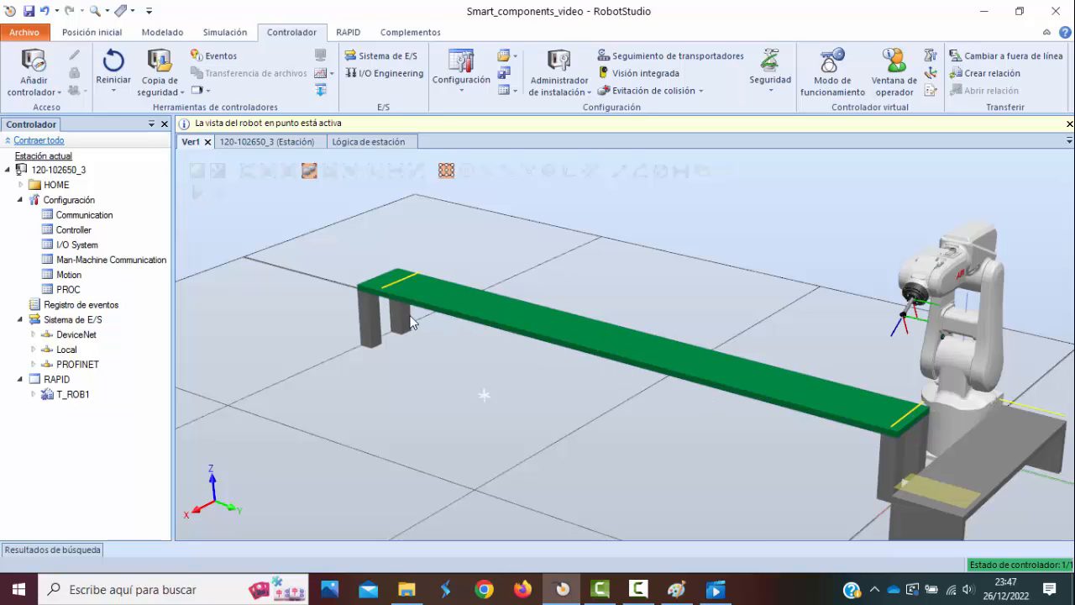
left_click(378, 142)
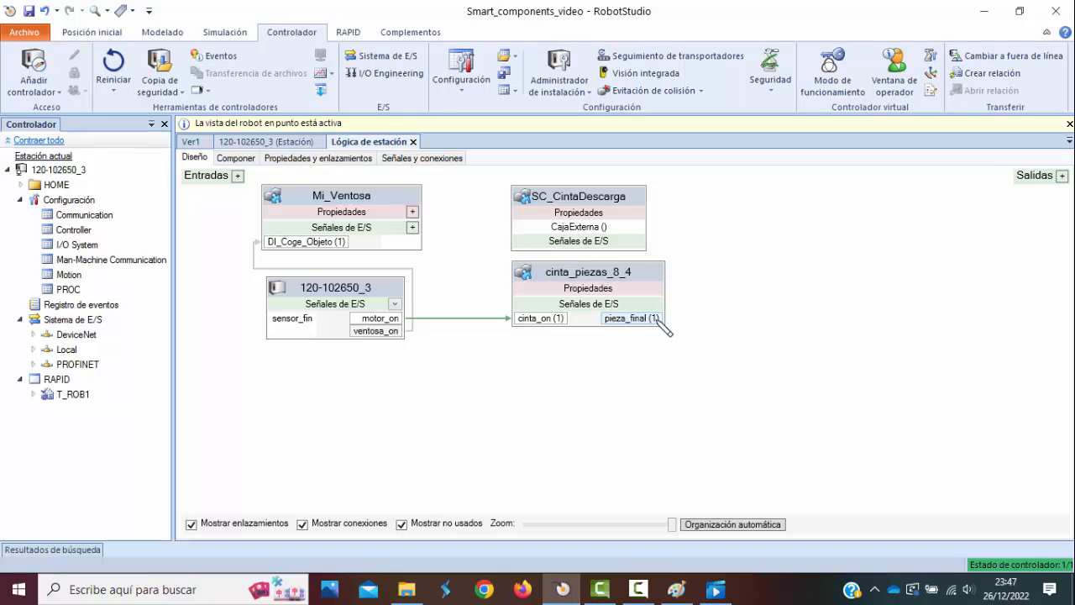
left_click_drag(663, 326, 281, 326)
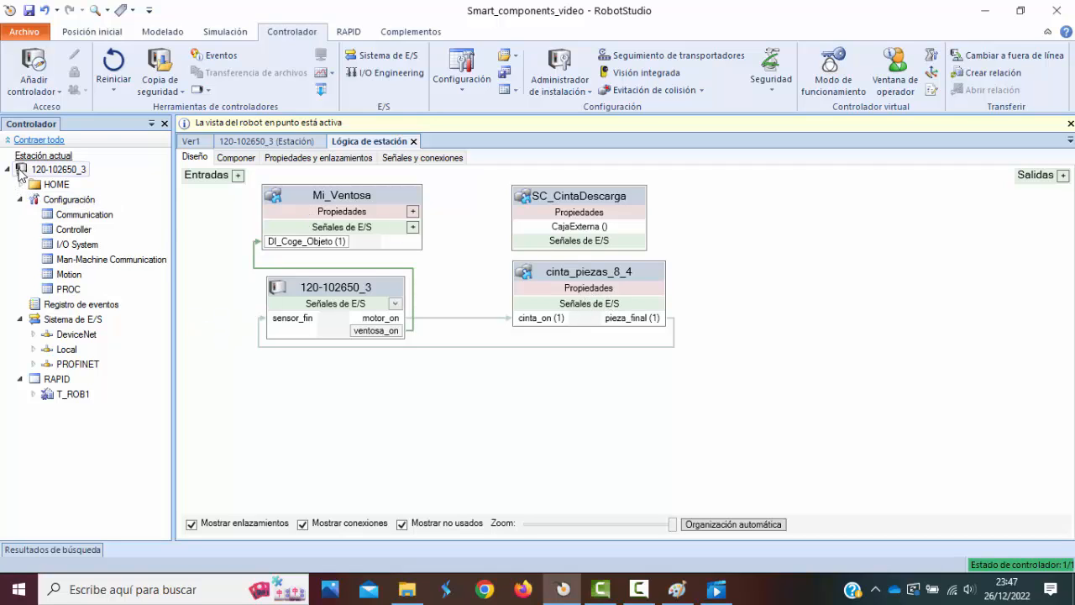
Open Module1 of T_ROB1 in the RAPID editor and review the Path_10 routine's moves, sensor wait and suction commands.
left_click(92, 32)
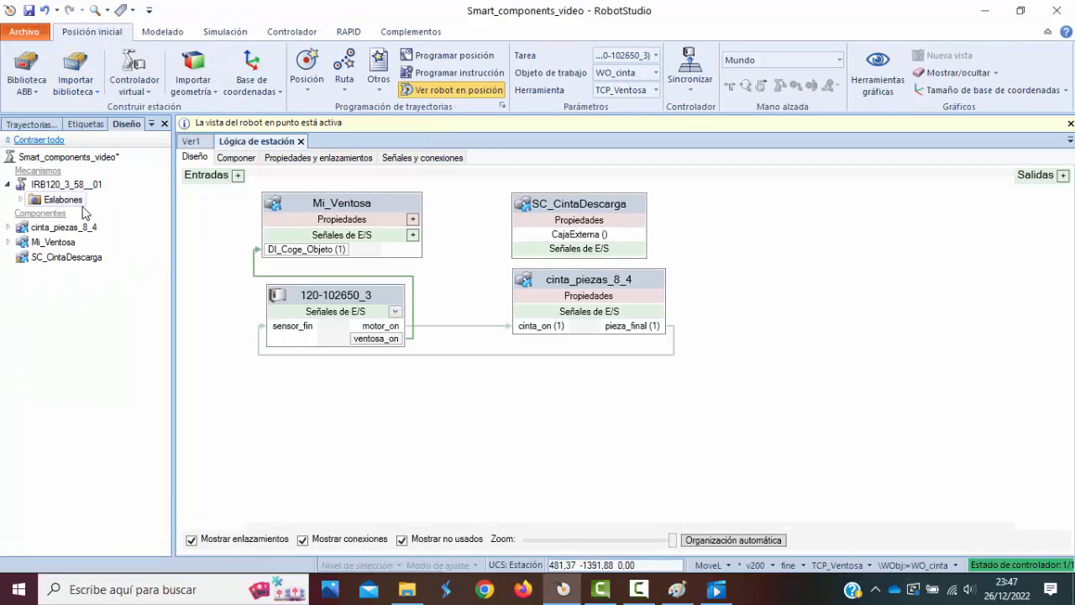
left_click(349, 33)
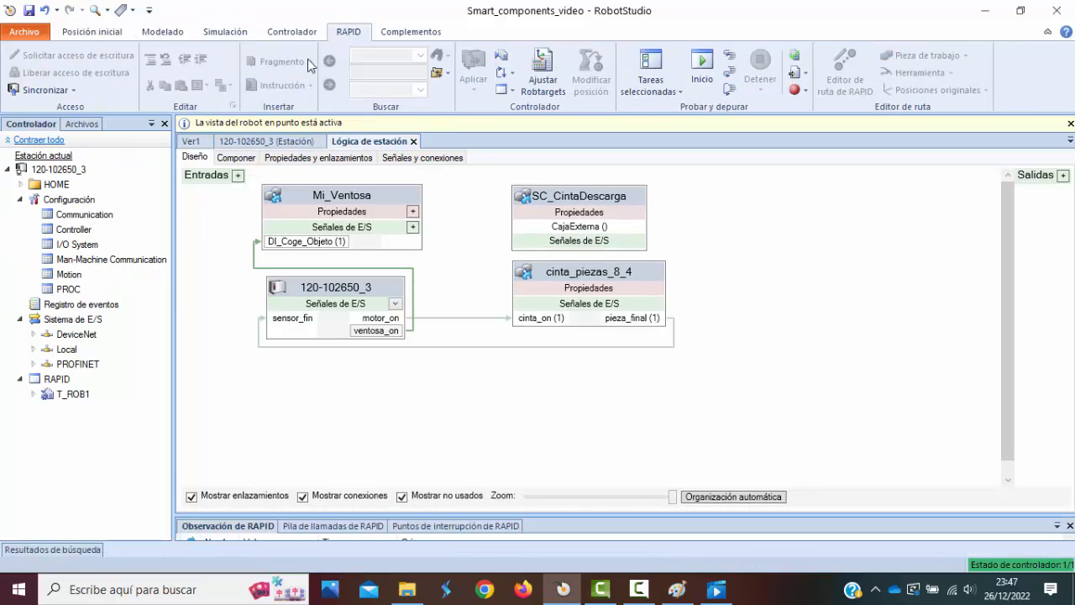
left_click(34, 395)
double_click(84, 436)
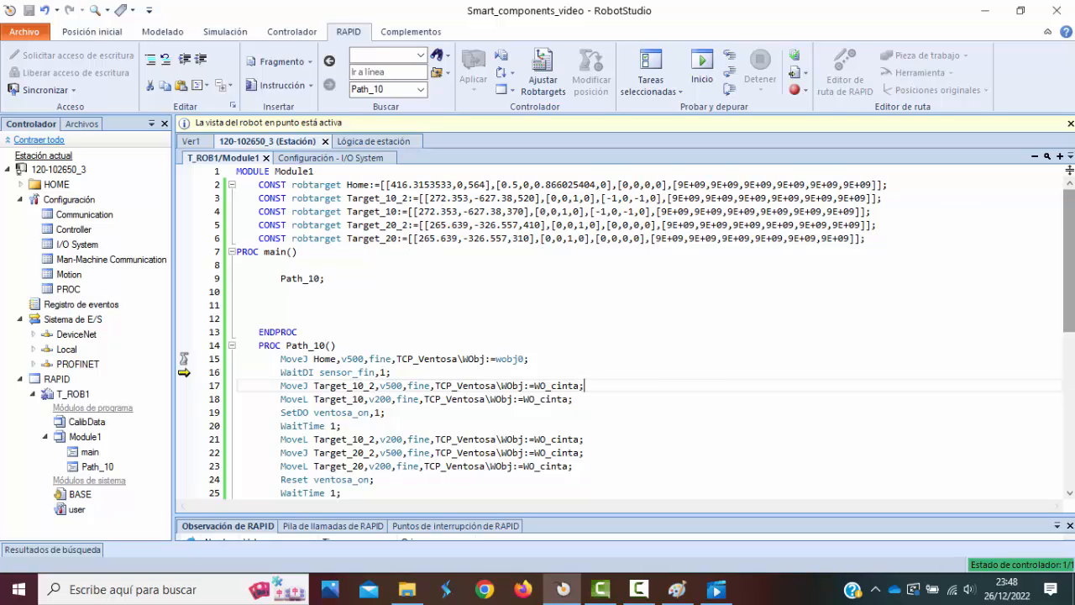
left_click(97, 466)
left_click(192, 141)
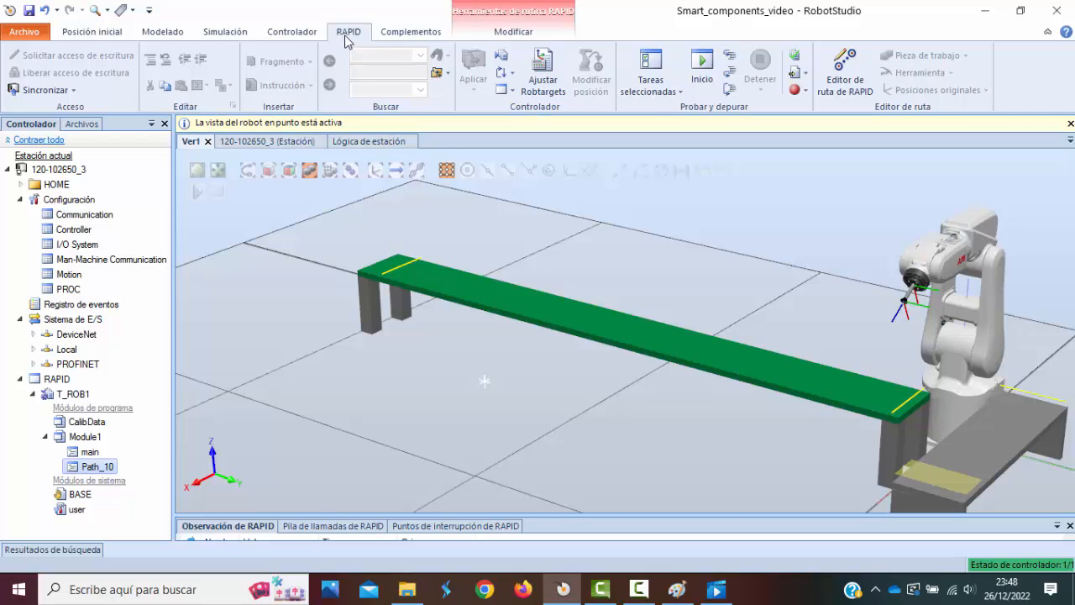
left_click(307, 142)
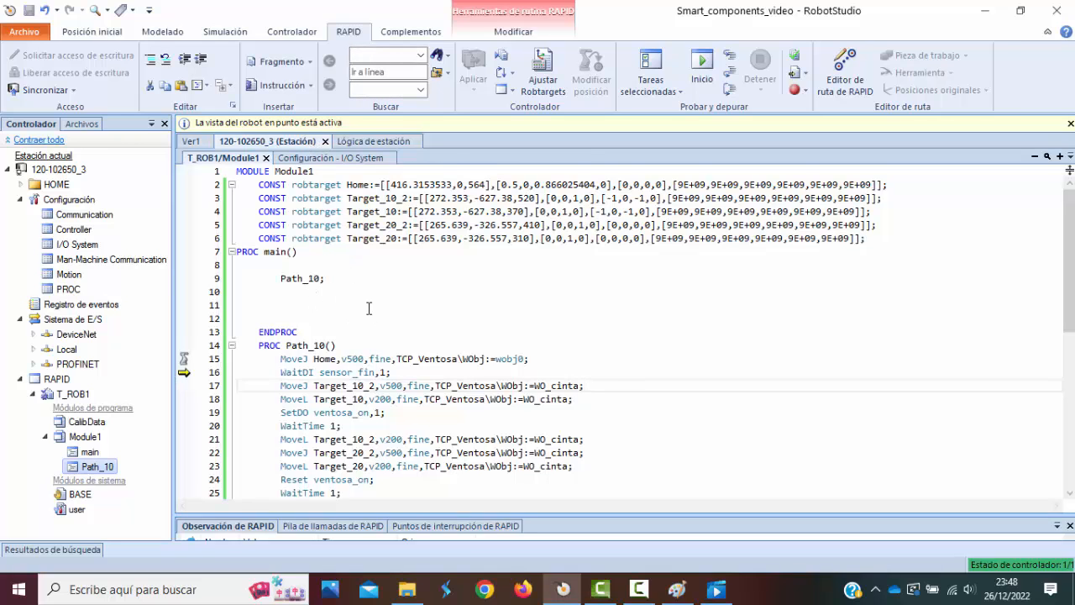
scroll(369, 309, "down", 1)
scroll(343, 312, "down", 3)
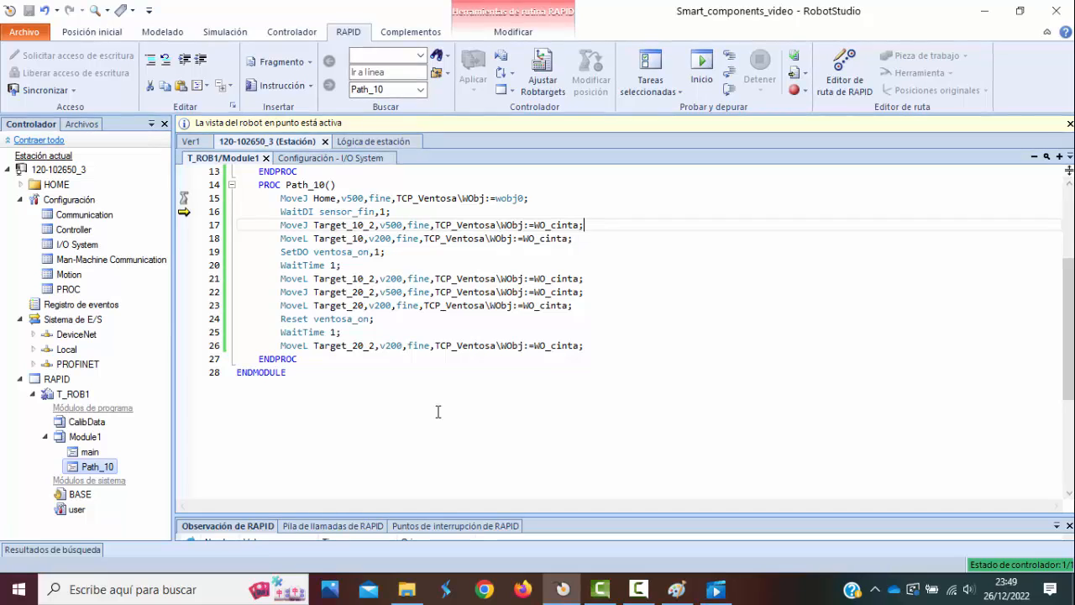
Run the station simulation twice in the 3D view to examine the pick-and-place cycle, stopping it each time.
left_click(195, 142)
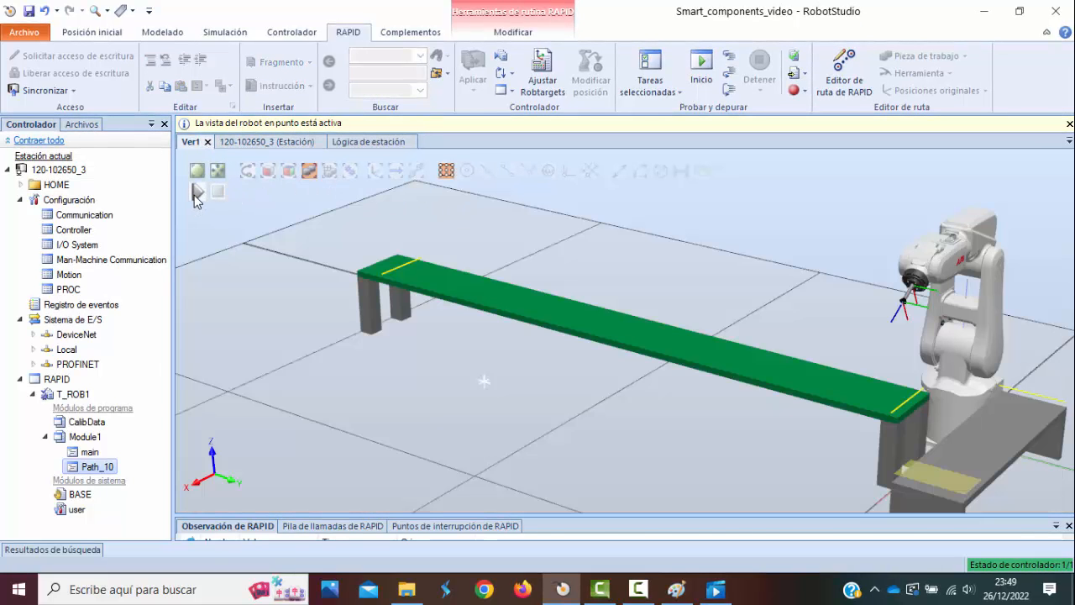
left_click(197, 193)
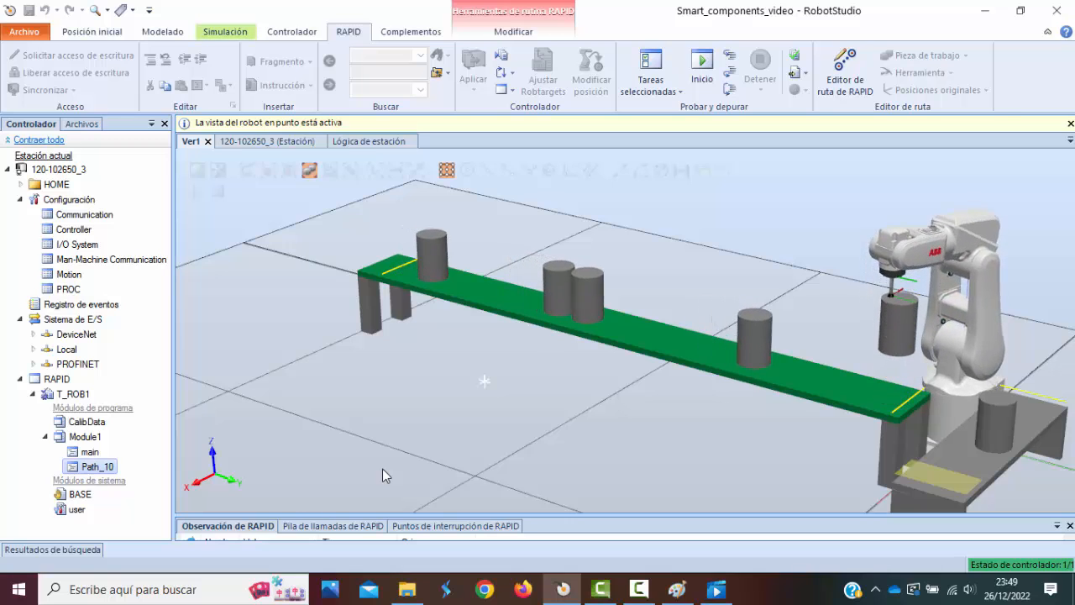
left_click(218, 192)
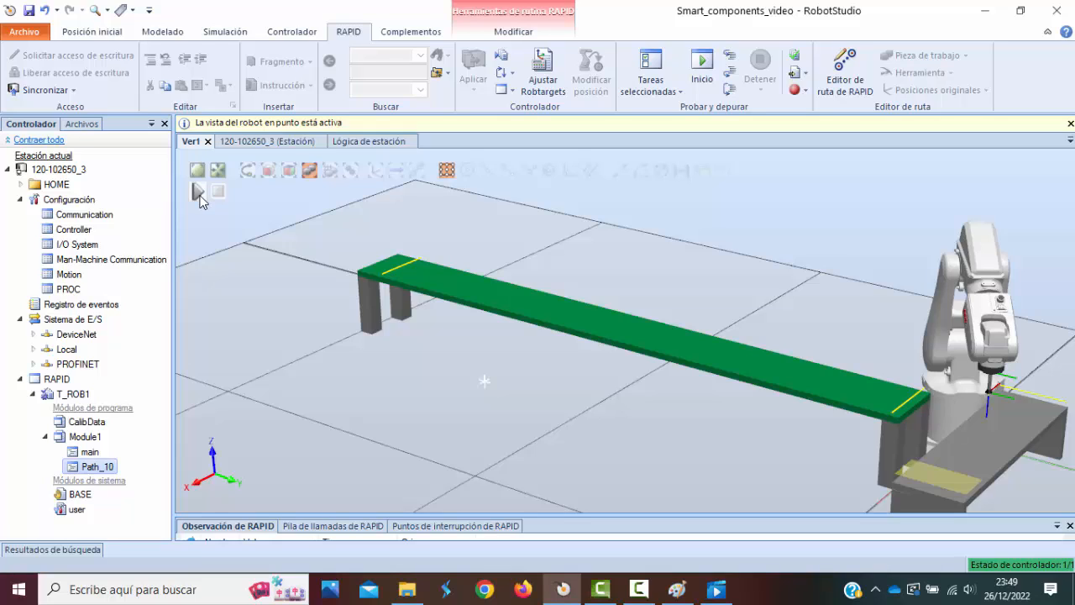
left_click(198, 192)
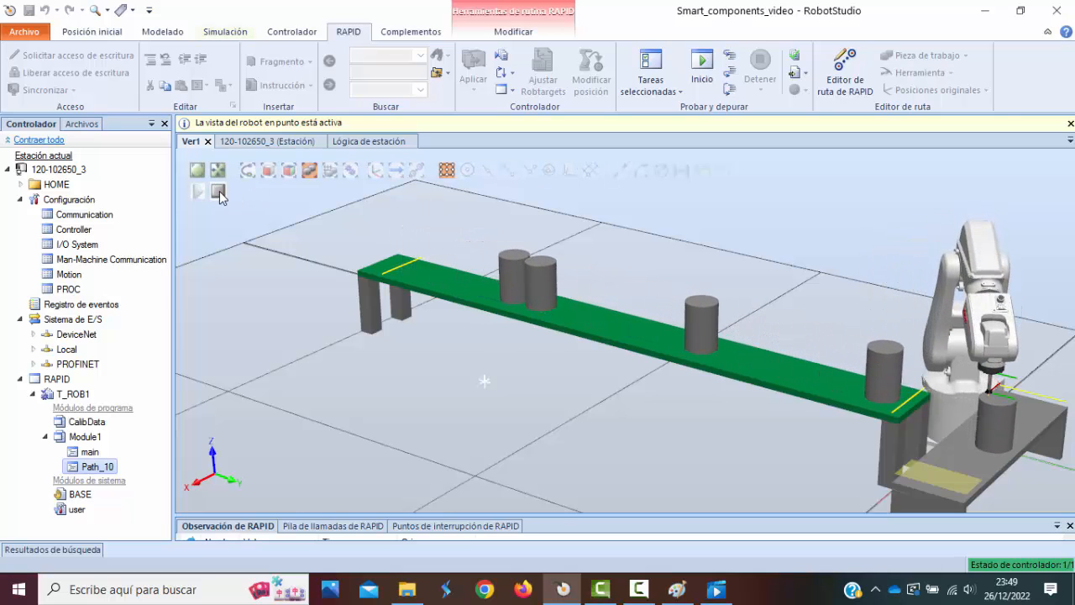
left_click(220, 194)
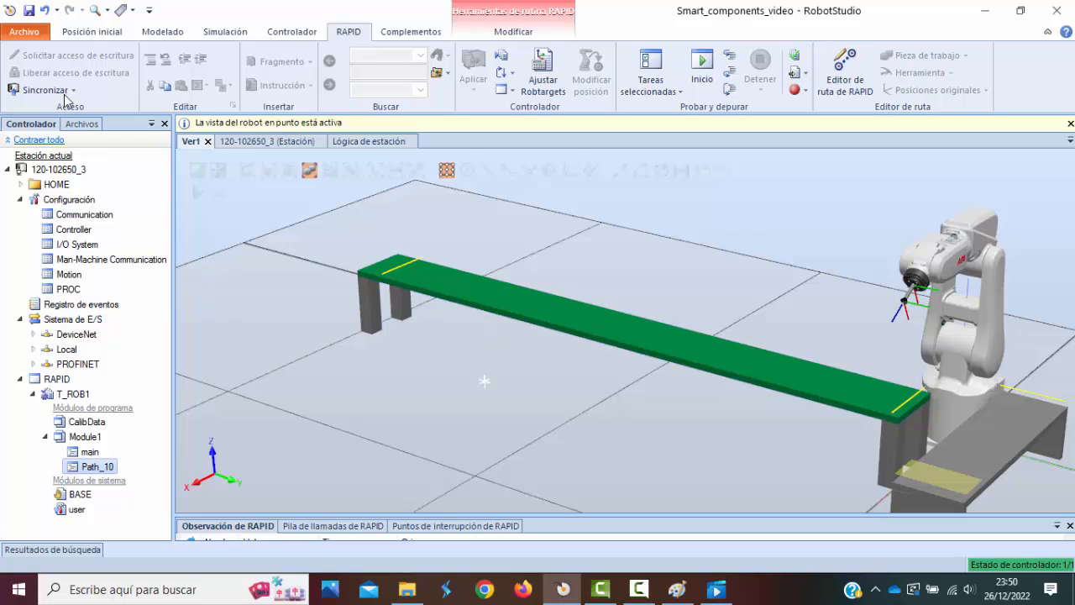
Return to the station's layout and reopen the station logic diagram.
left_click(84, 32)
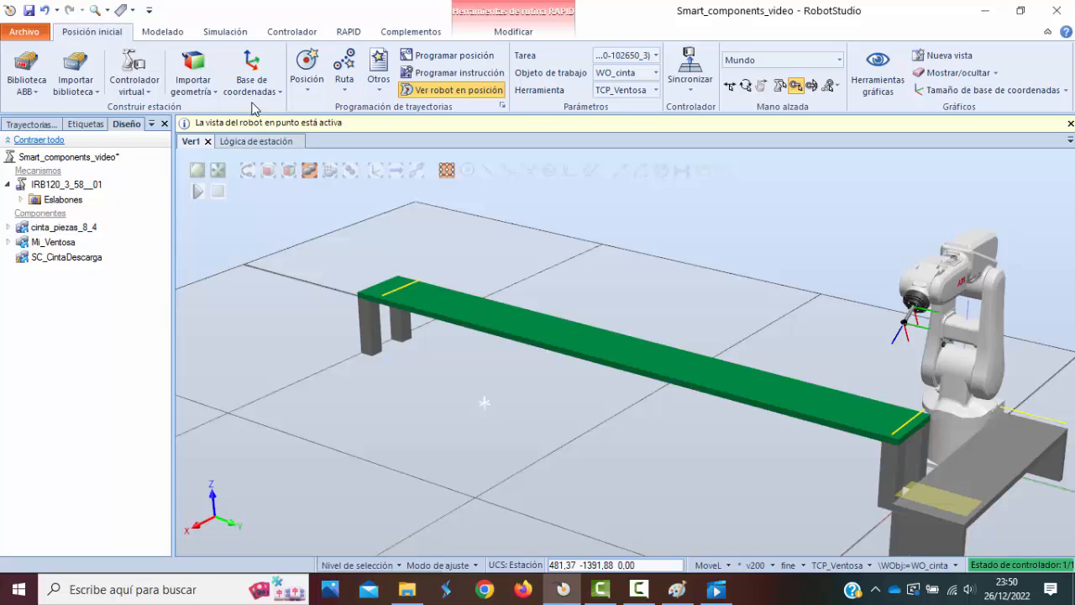
left_click(268, 141)
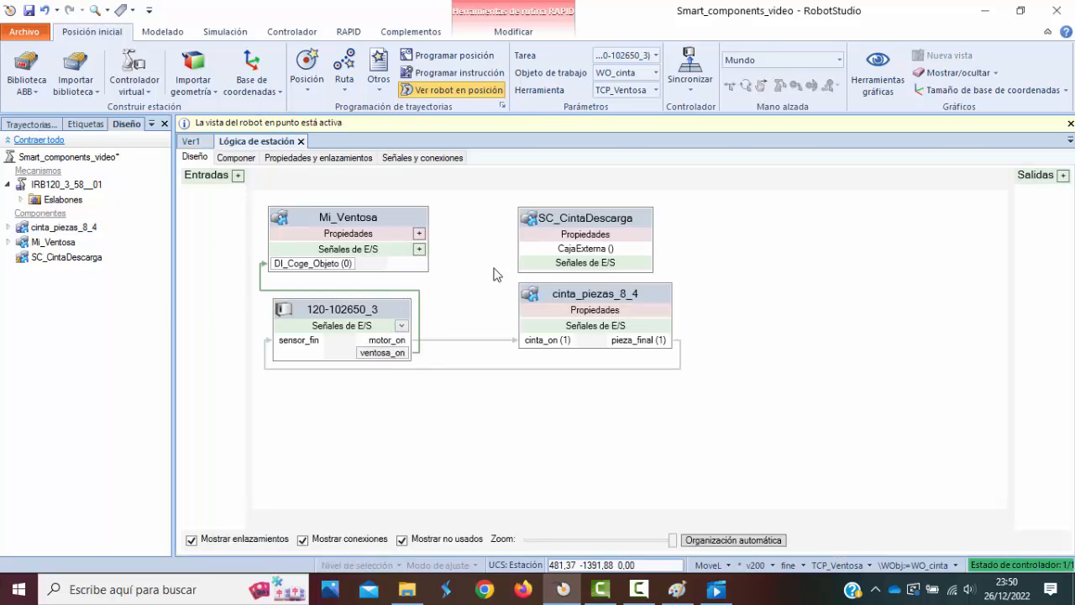